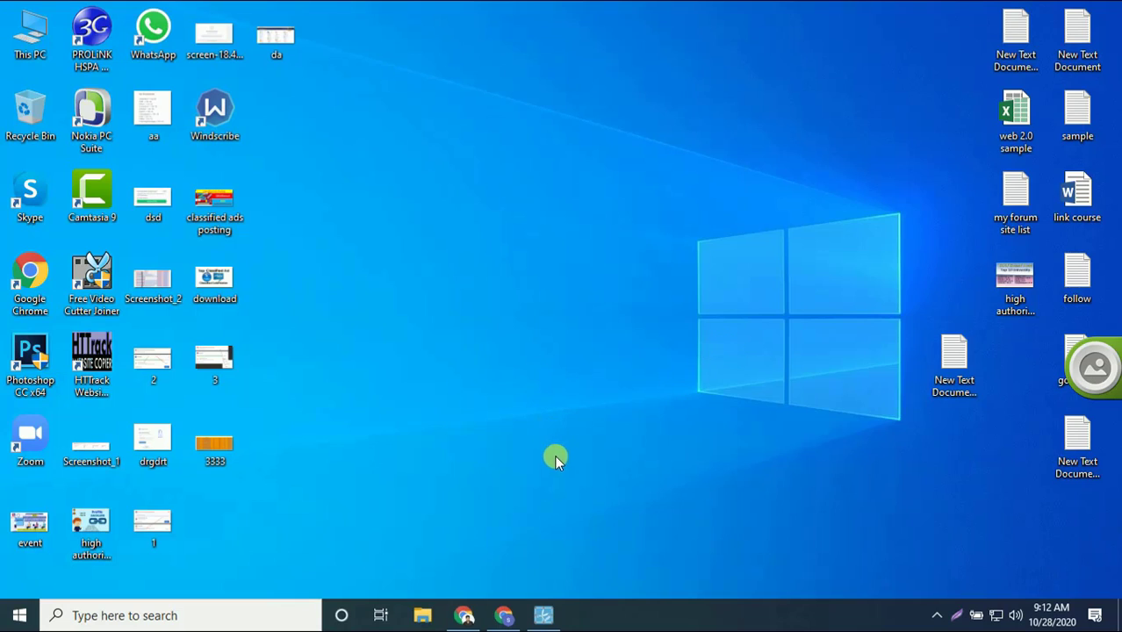
# - Open the text file 76 from Dropbox > Clint Work > ID-1 > client 76 in File Explorer and maximize its window
pyautogui.click(429, 617)
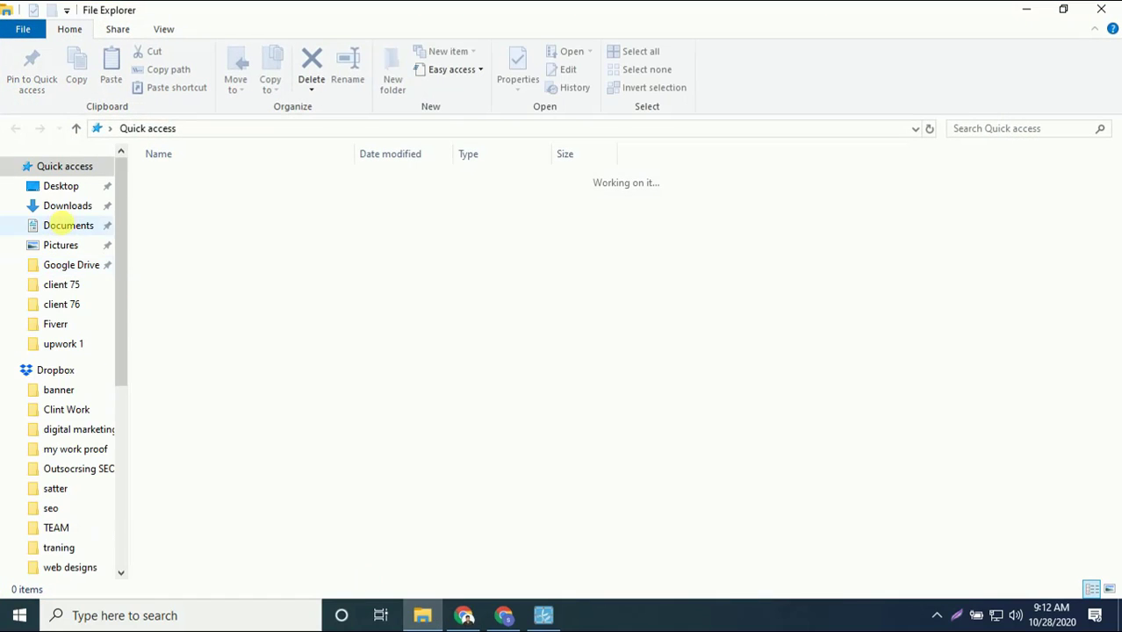
pyautogui.click(73, 415)
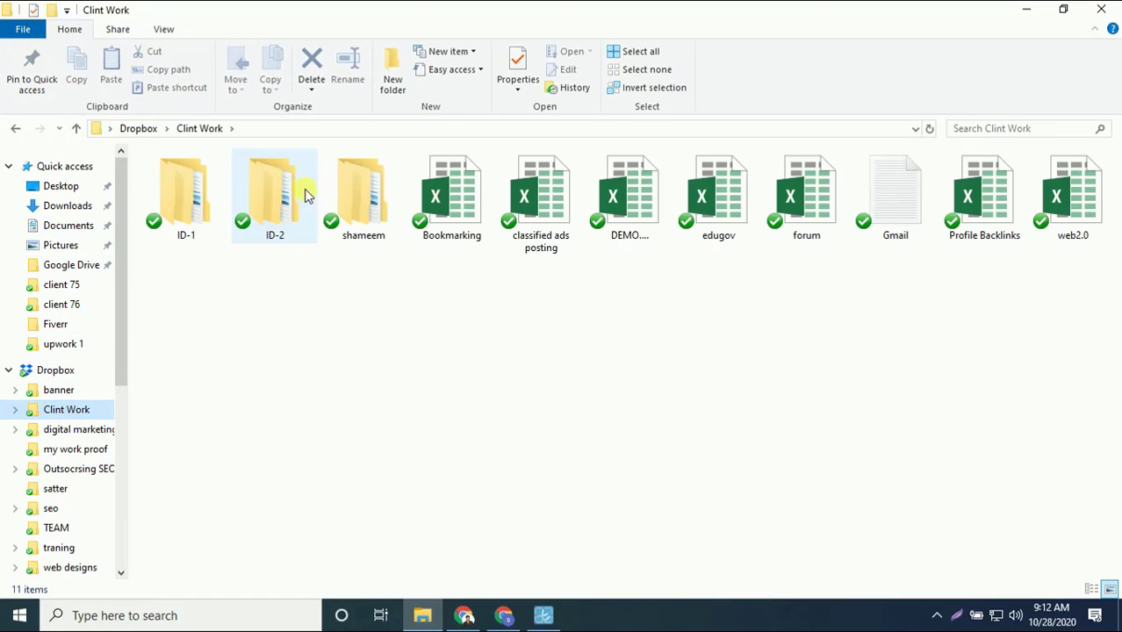
pyautogui.click(181, 200)
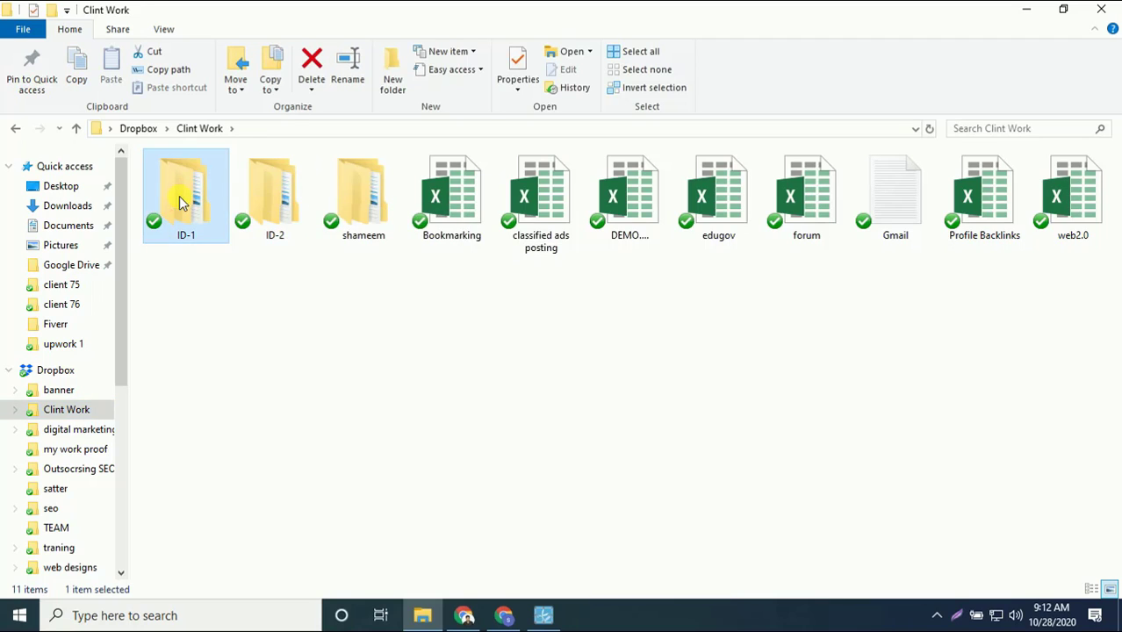
pyautogui.doubleClick(180, 201)
pyautogui.click(282, 219)
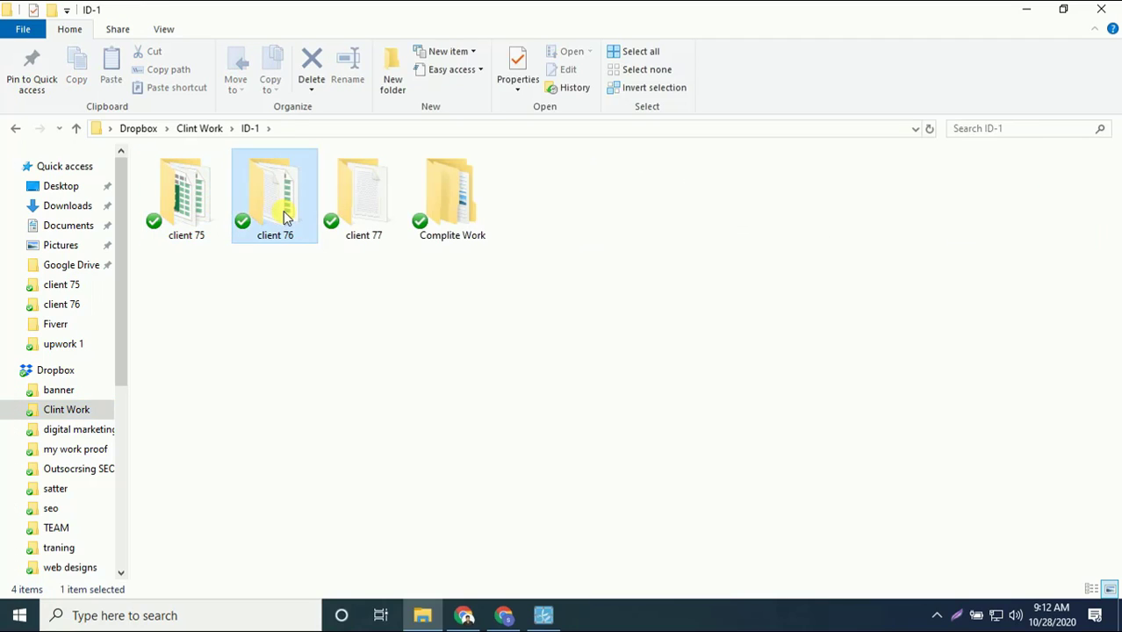
pyautogui.doubleClick(283, 220)
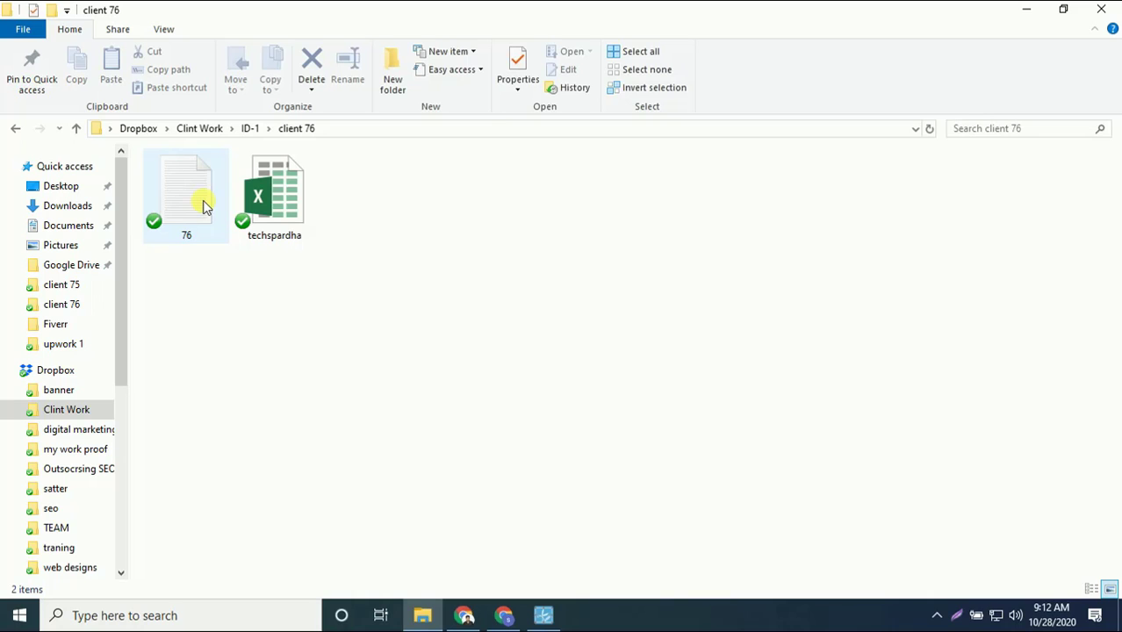
pyautogui.doubleClick(204, 204)
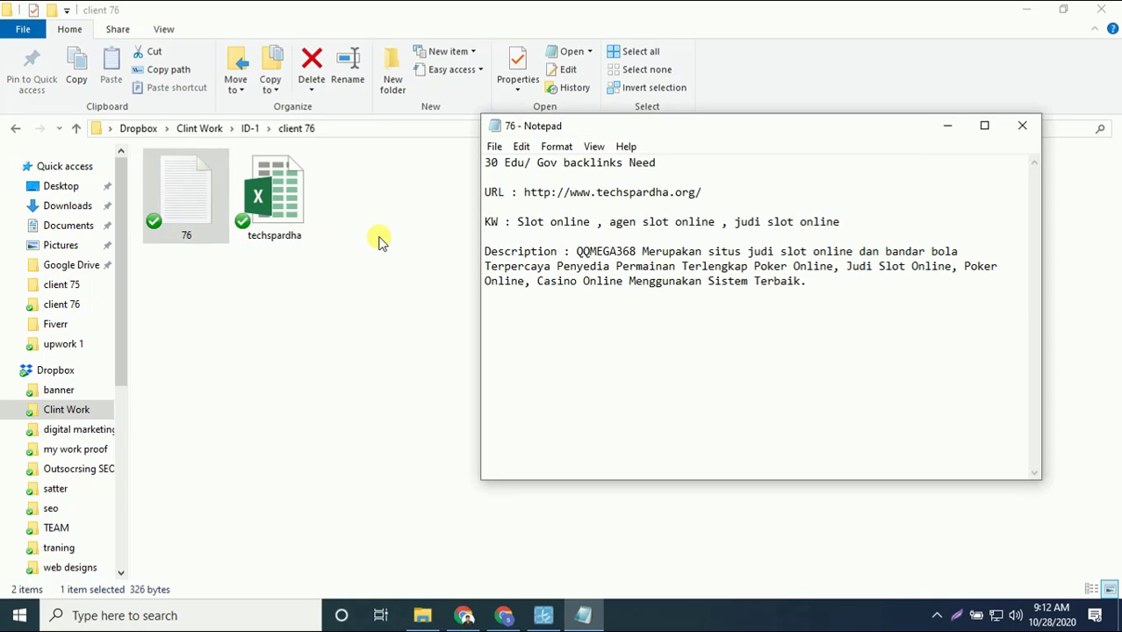
pyautogui.click(987, 125)
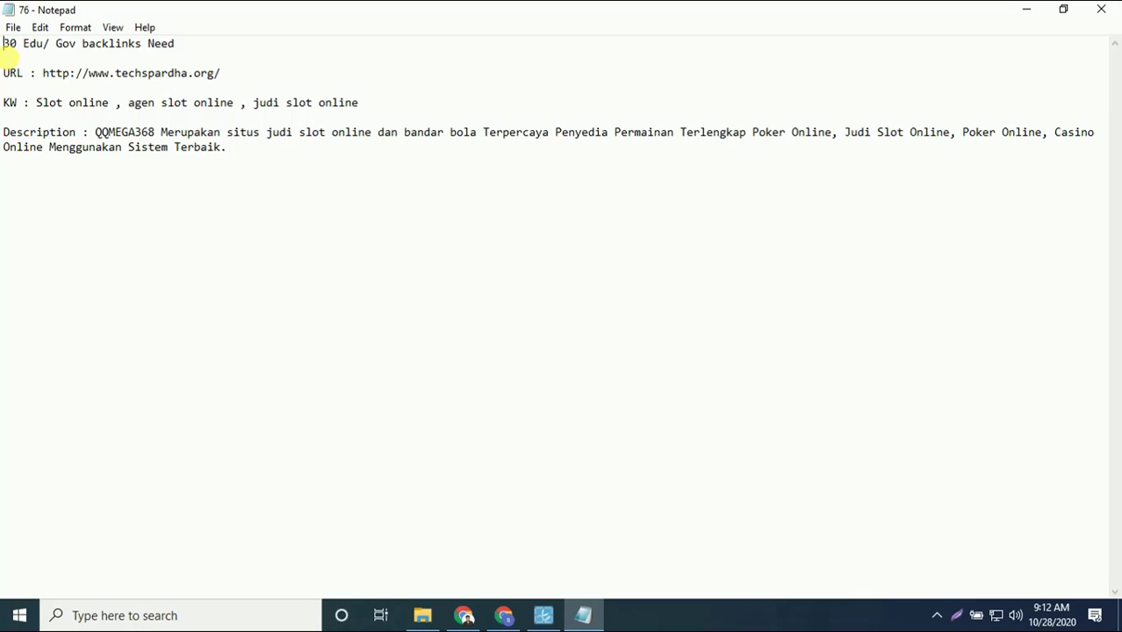
# - Delete the line "30 Edu/ Gov backlinks Need" from the client notes
pyautogui.moveTo(4, 51); pyautogui.dragTo(44, 45)
pyautogui.click(192, 49)
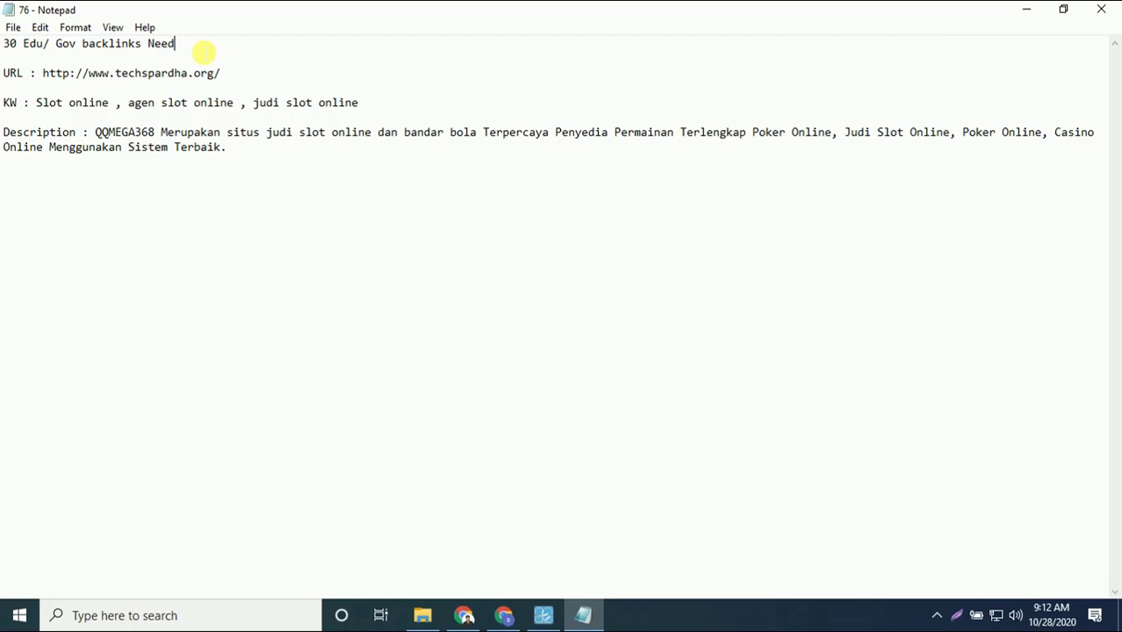
pyautogui.moveTo(200, 50); pyautogui.dragTo(7, 48)
pyautogui.press('Delete')
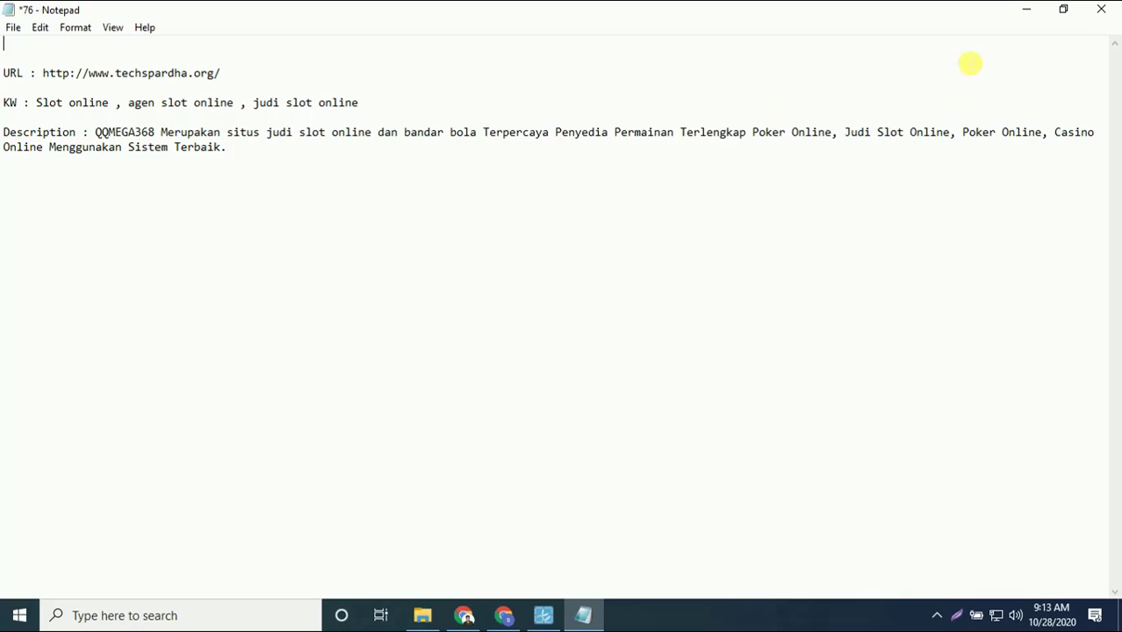
# - Minimize the notes and open the techspardha workbook from the client 76 folder
pyautogui.click(1017, 15)
pyautogui.click(275, 205)
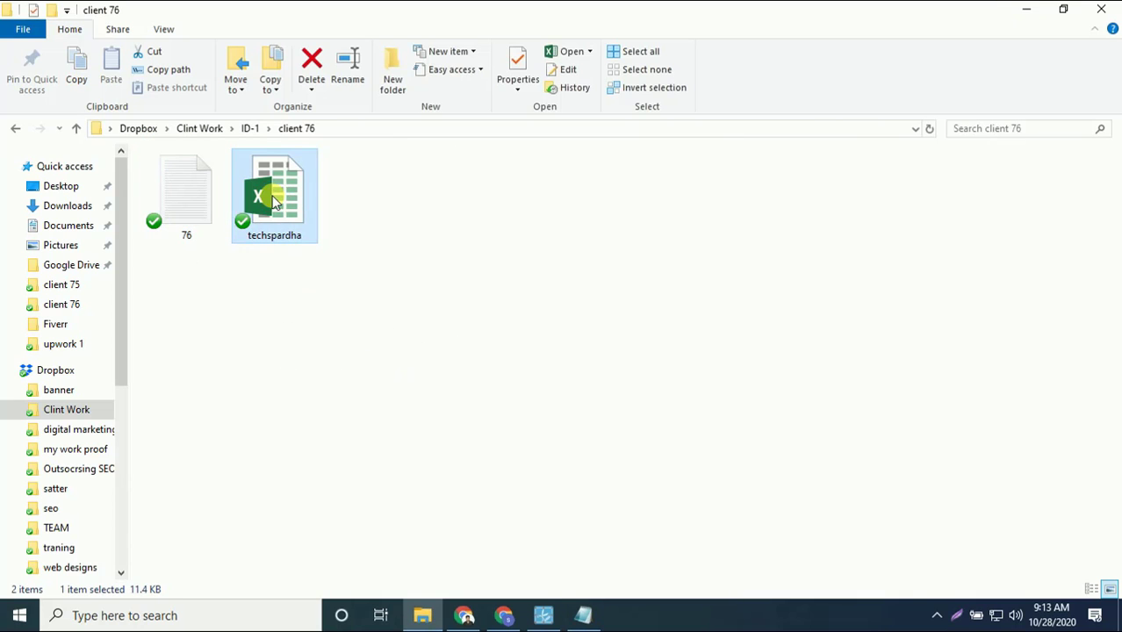
pyautogui.doubleClick(275, 204)
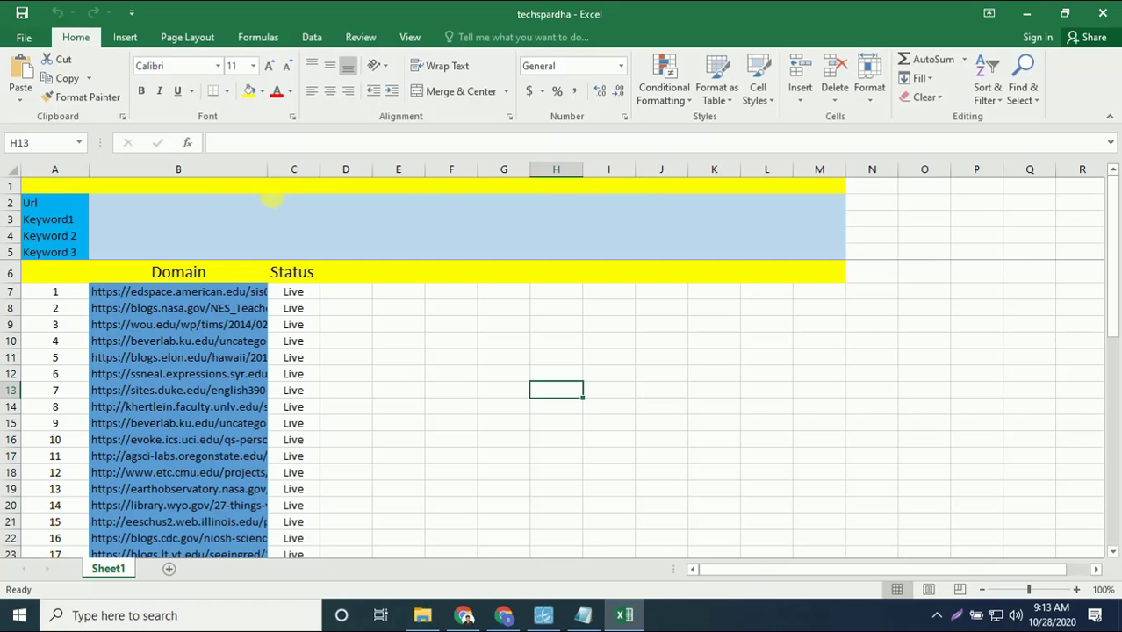
pyautogui.click(133, 207)
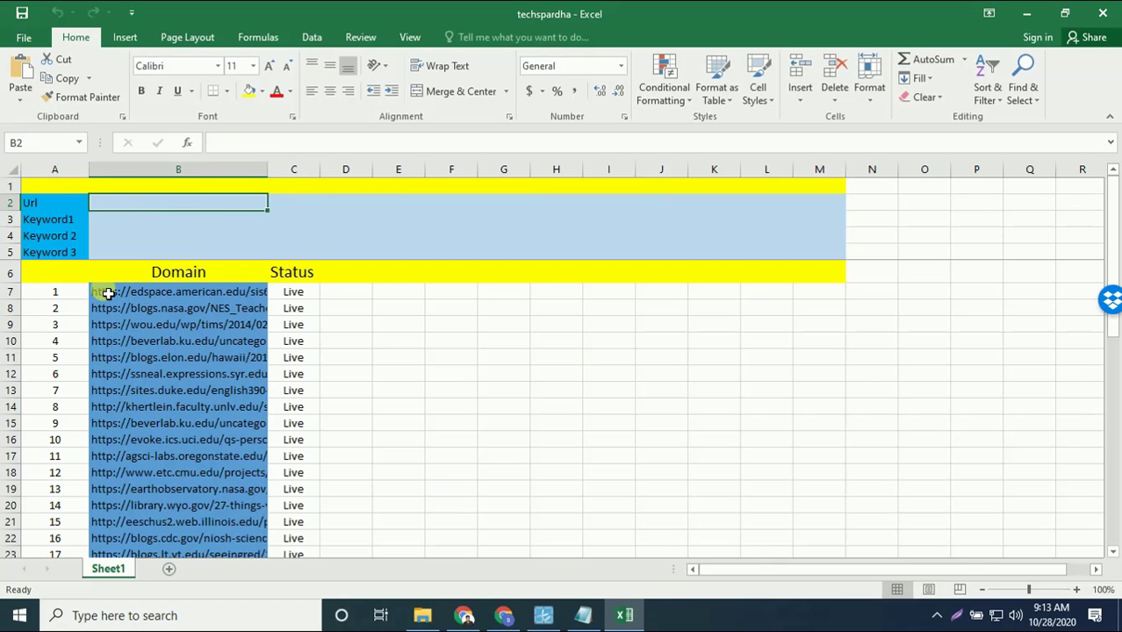
pyautogui.click(583, 615)
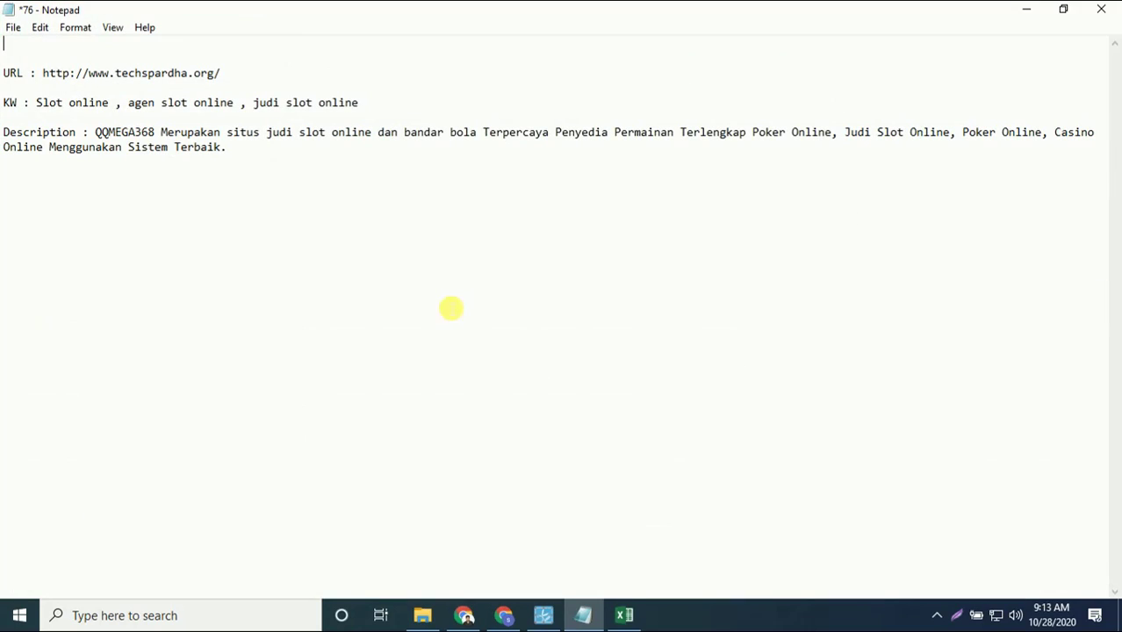
pyautogui.moveTo(43, 73); pyautogui.dragTo(233, 72)
pyautogui.hotkey('ctrl', 'c')
pyautogui.click(624, 615)
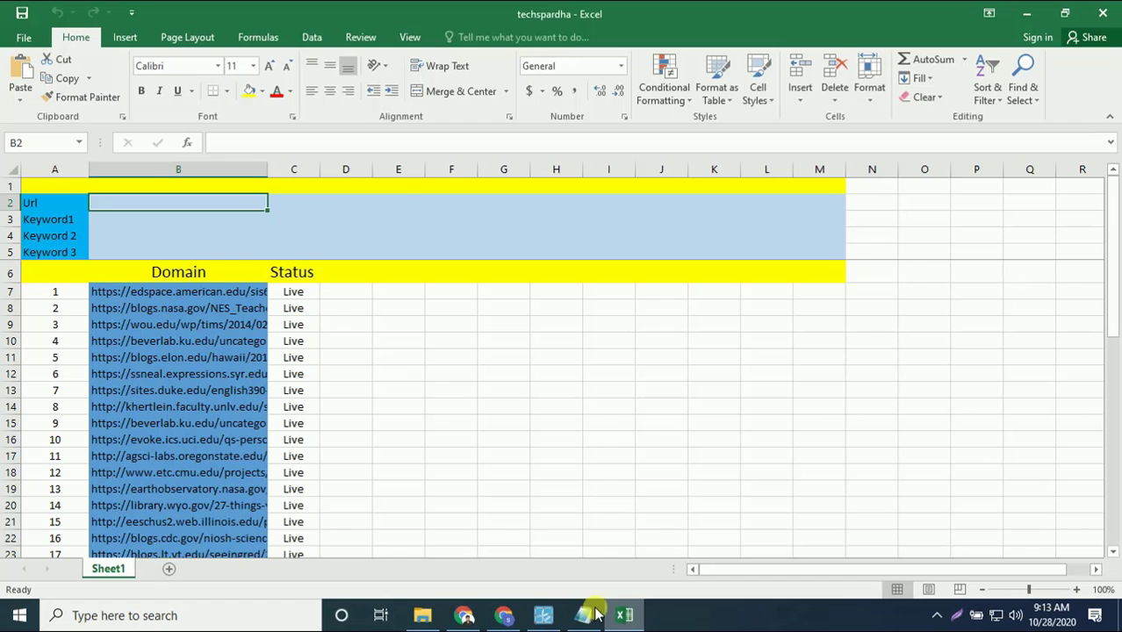
pyautogui.hotkey('ctrl', 'v')
# - Copy the first keyword, "Slot online", from the Notepad notes into the Keyword1 cell B3 in Excel
pyautogui.click(132, 220)
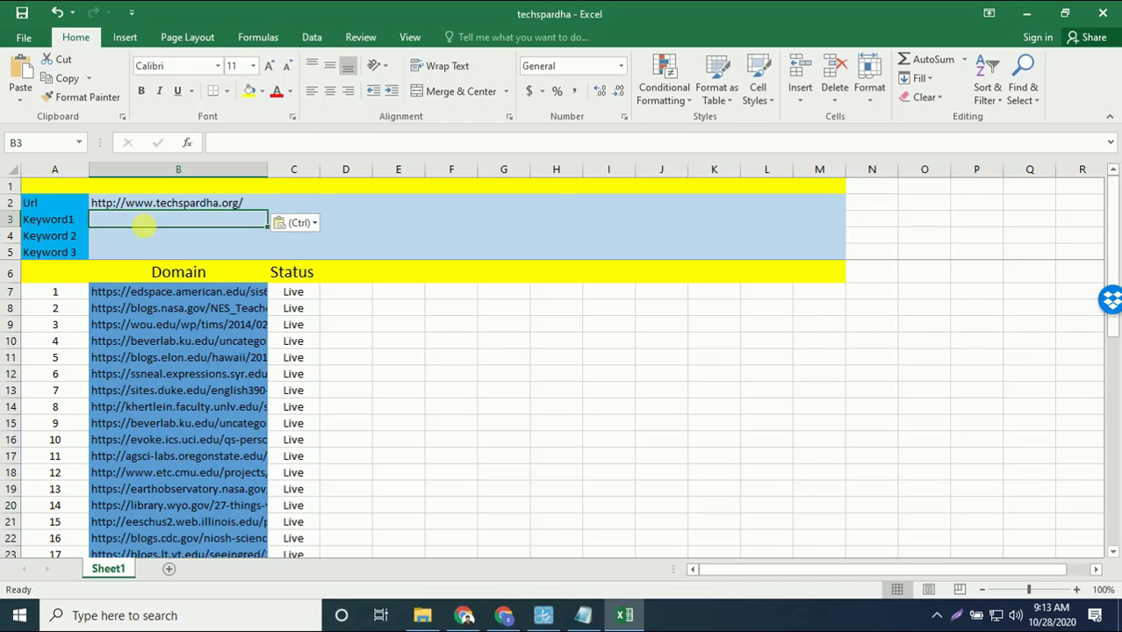
pyautogui.click(585, 615)
pyautogui.click(98, 102)
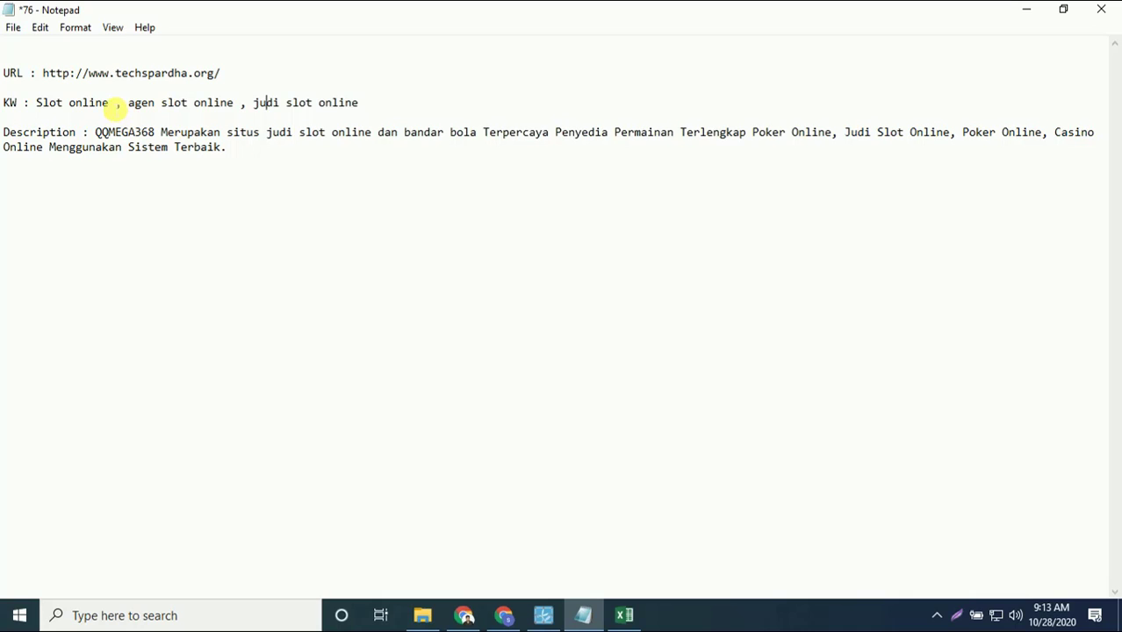
pyautogui.moveTo(112, 103); pyautogui.dragTo(42, 104)
pyautogui.hotkey('ctrl', 'c')
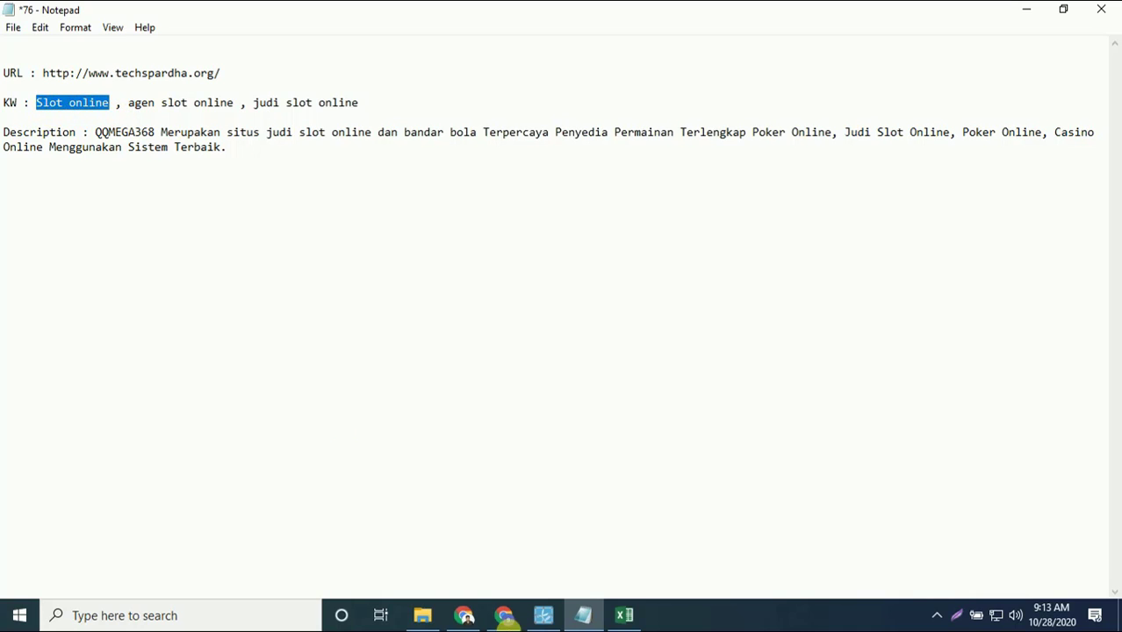
pyautogui.click(624, 614)
pyautogui.hotkey('ctrl', 'v')
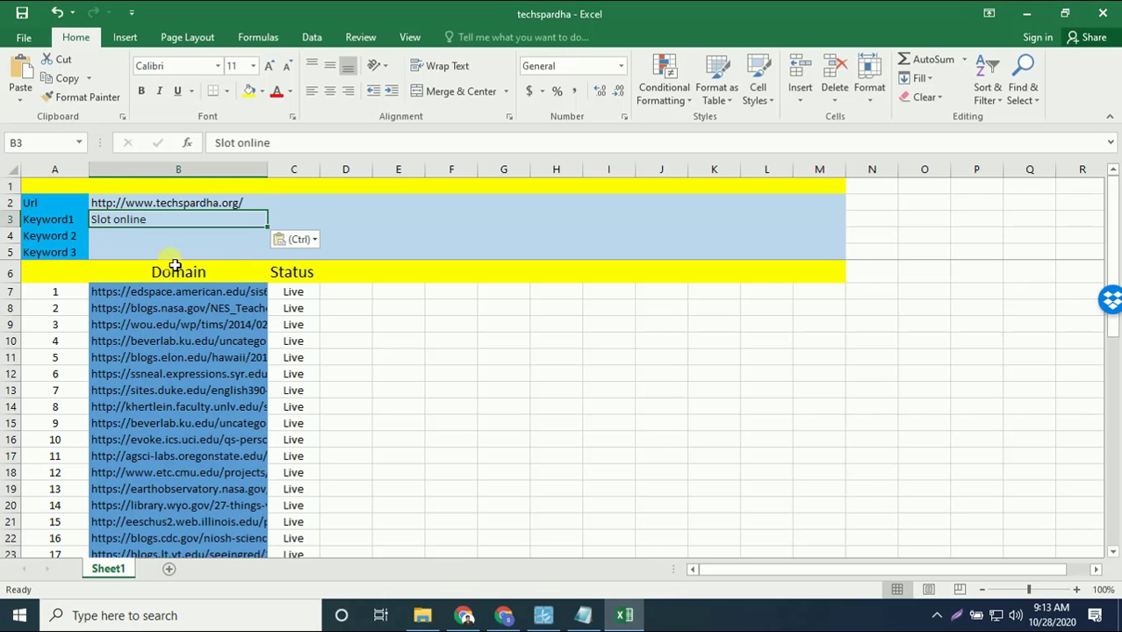
# - Copy the second keyword, "agen slot online", from the Notepad notes into the Keyword 2 cell B4 in Excel
pyautogui.click(583, 615)
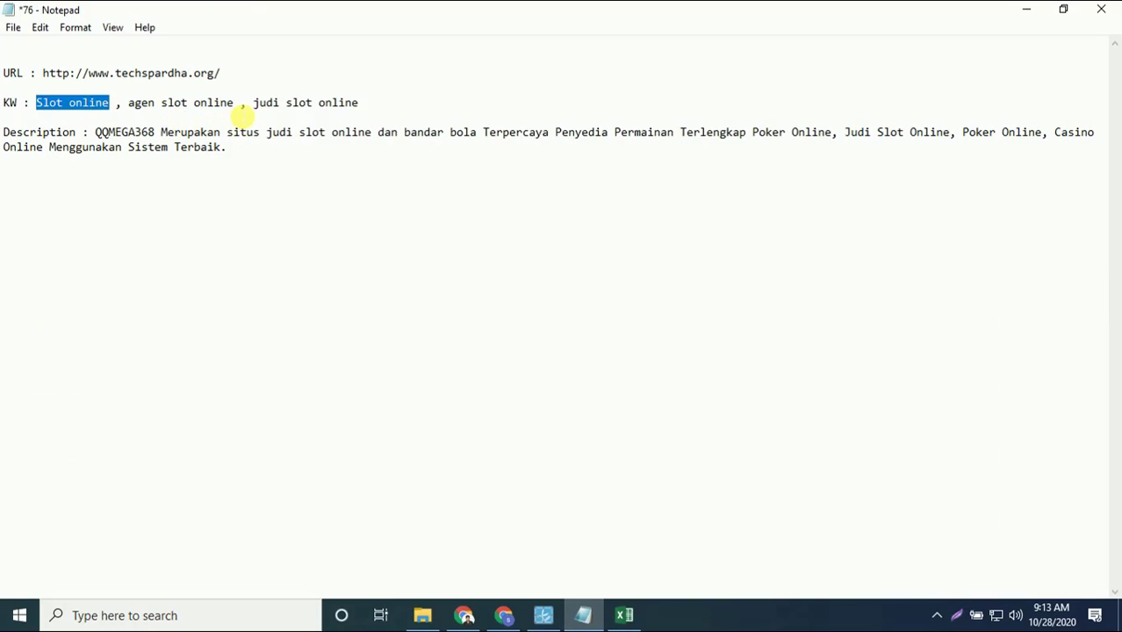
pyautogui.moveTo(235, 103); pyautogui.dragTo(134, 104)
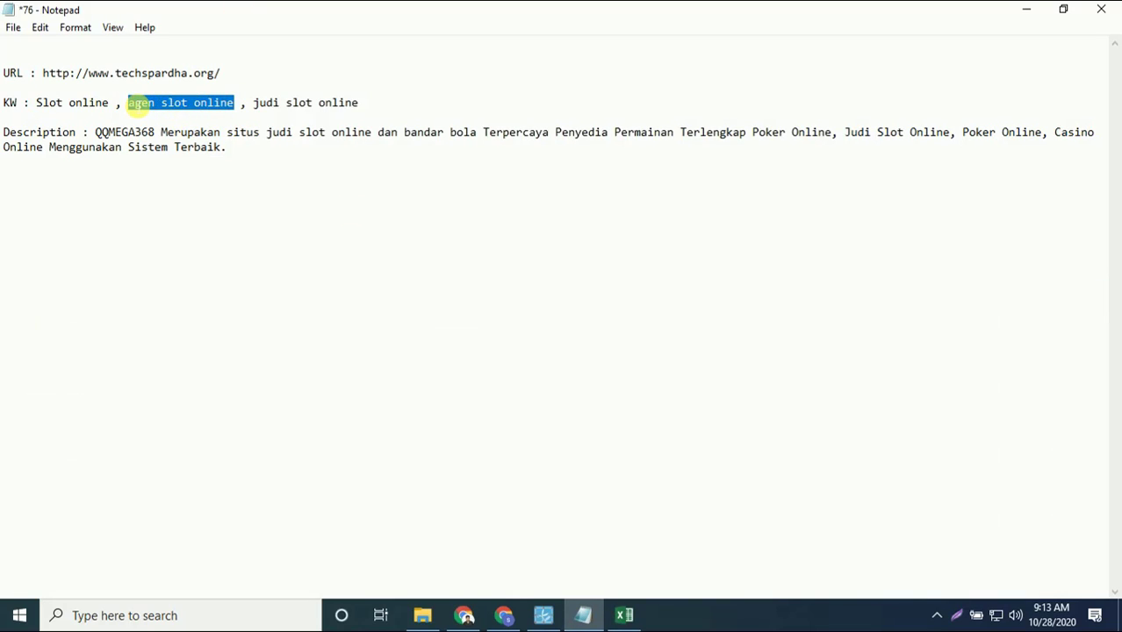
pyautogui.click(504, 615)
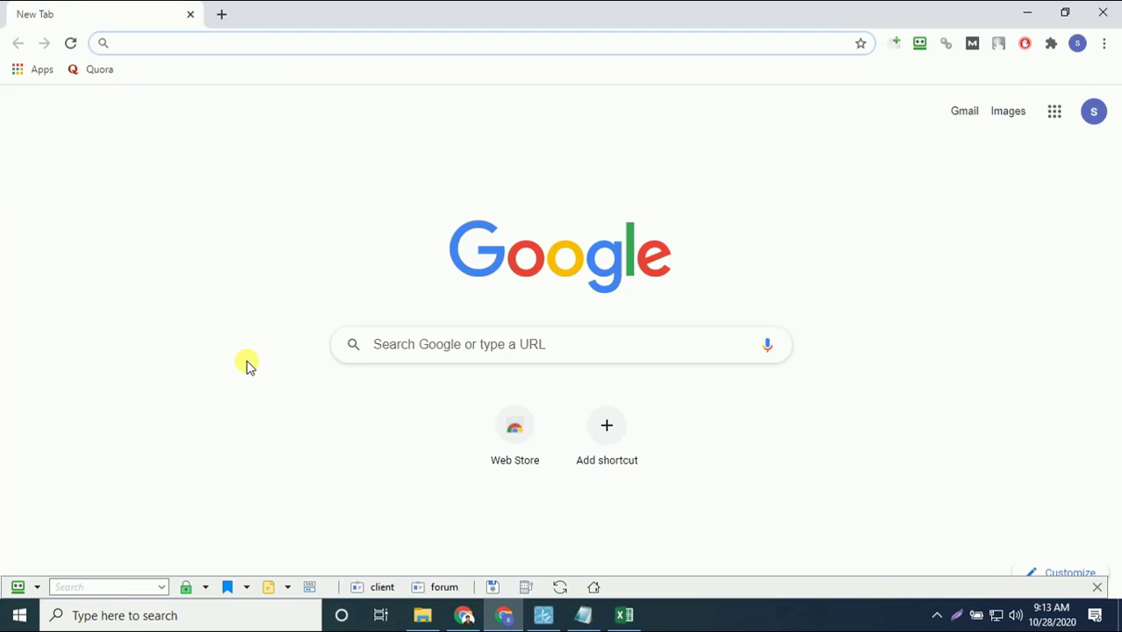
pyautogui.click(613, 618)
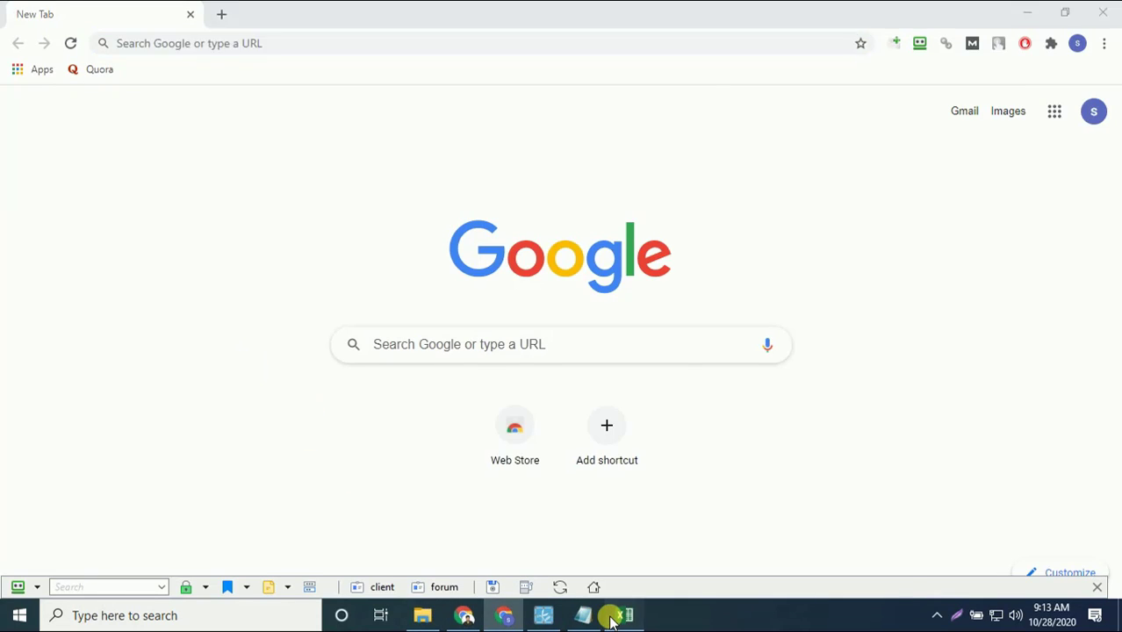
pyautogui.click(102, 238)
pyautogui.write('agen slot online')
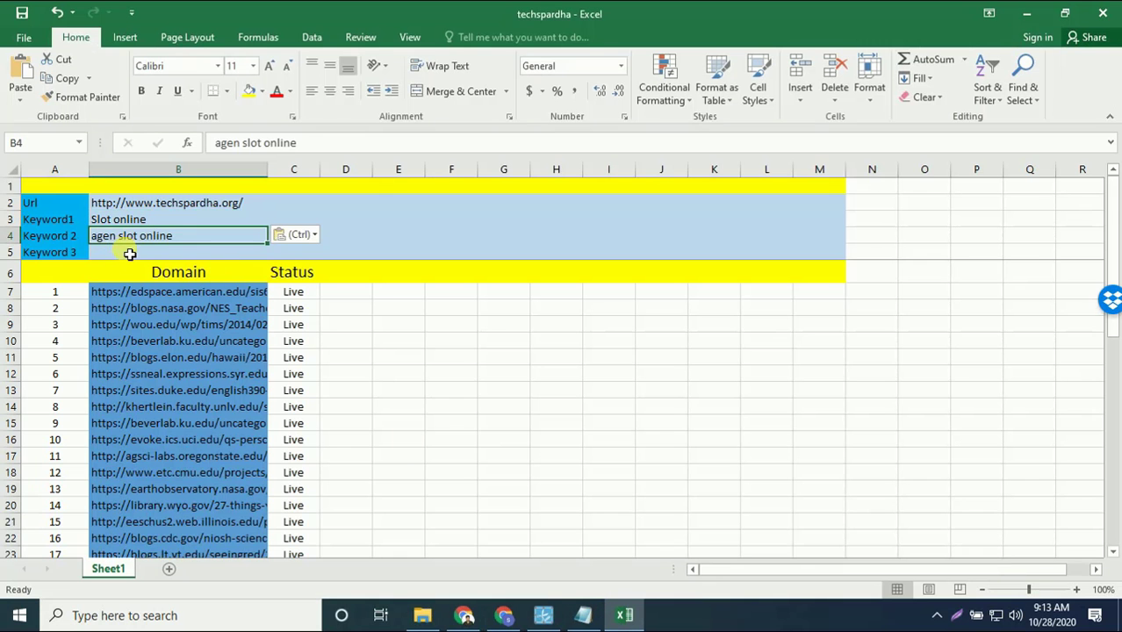
# - Copy the third keyword, "judi slot online", from the Notepad notes into the Keyword 3 cell B5 in Excel
pyautogui.click(129, 253)
pyautogui.moveTo(622, 619)
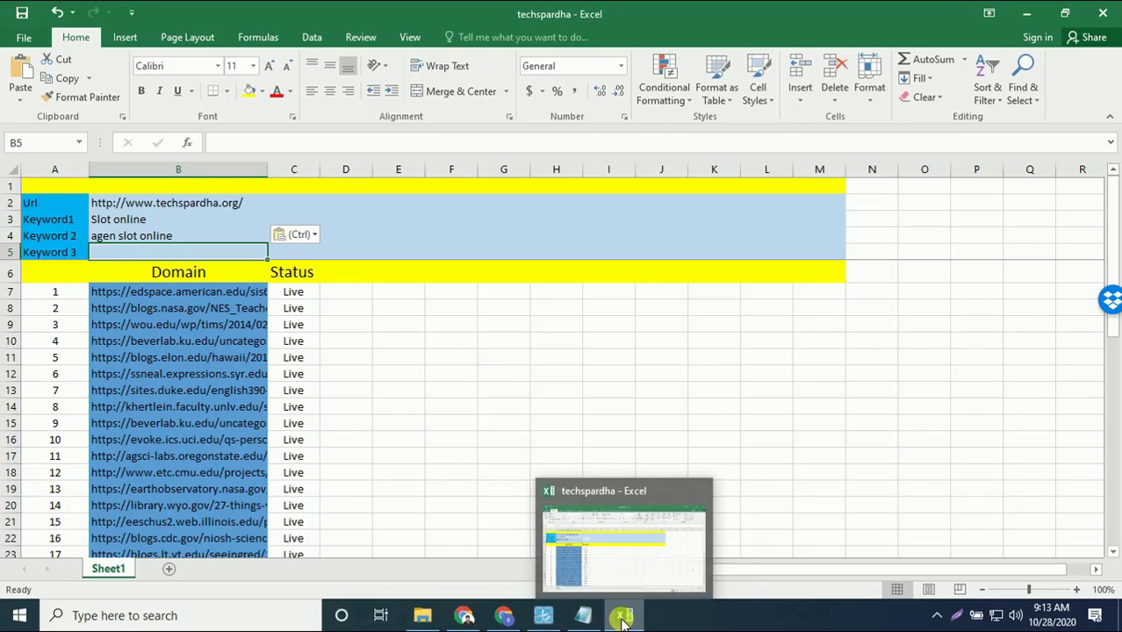
pyautogui.click(583, 616)
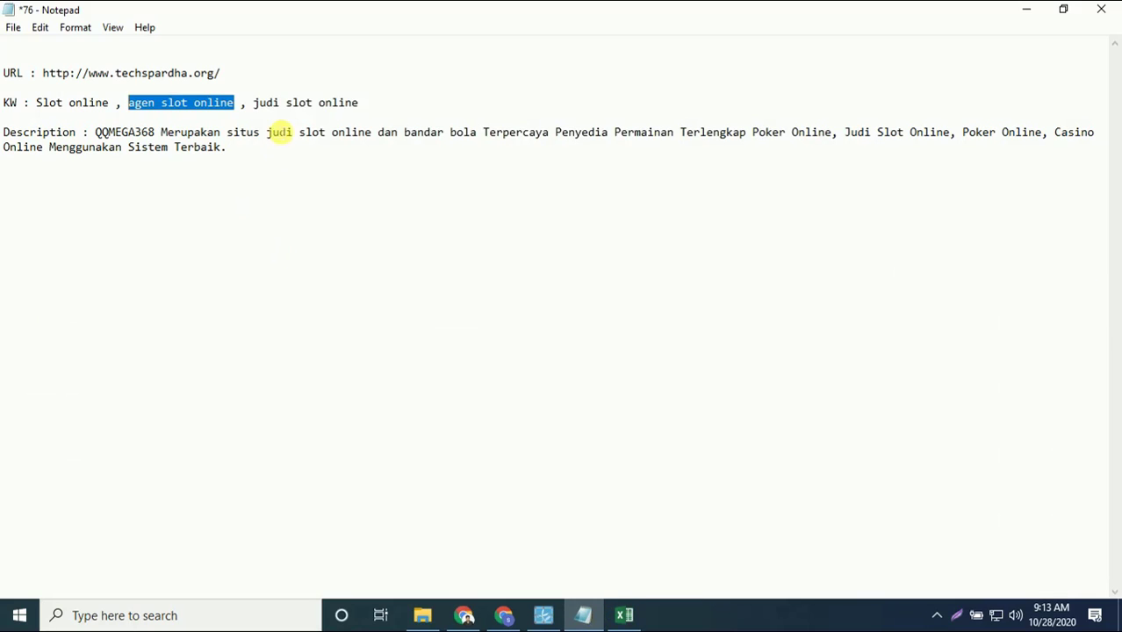
pyautogui.moveTo(253, 103); pyautogui.dragTo(397, 105)
pyautogui.hotkey('ctrl', 'c')
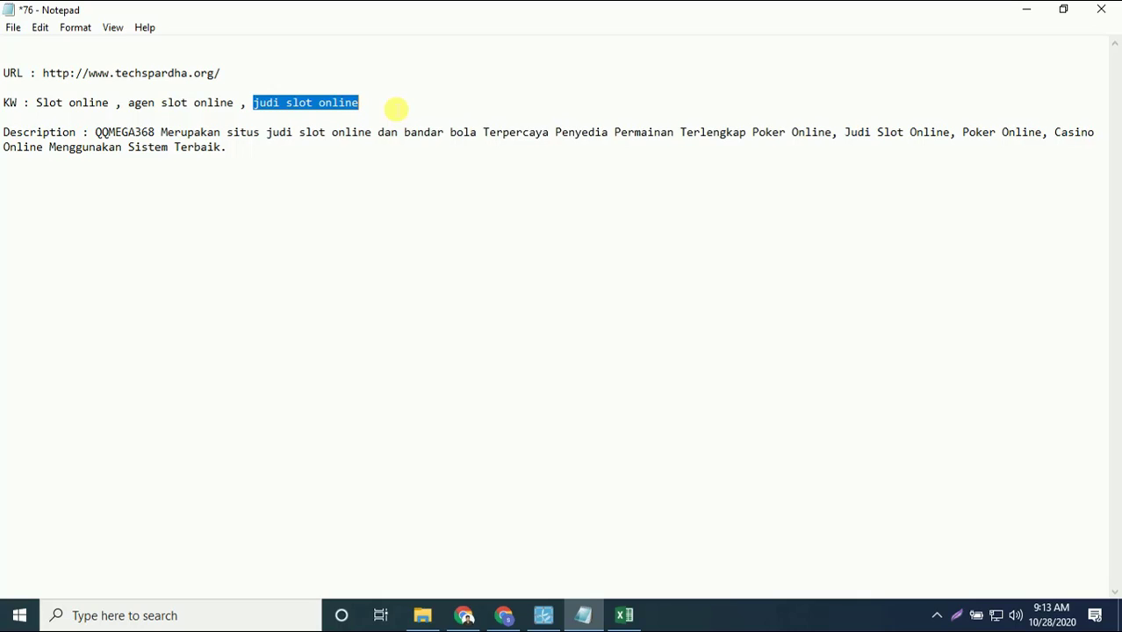
pyautogui.click(503, 616)
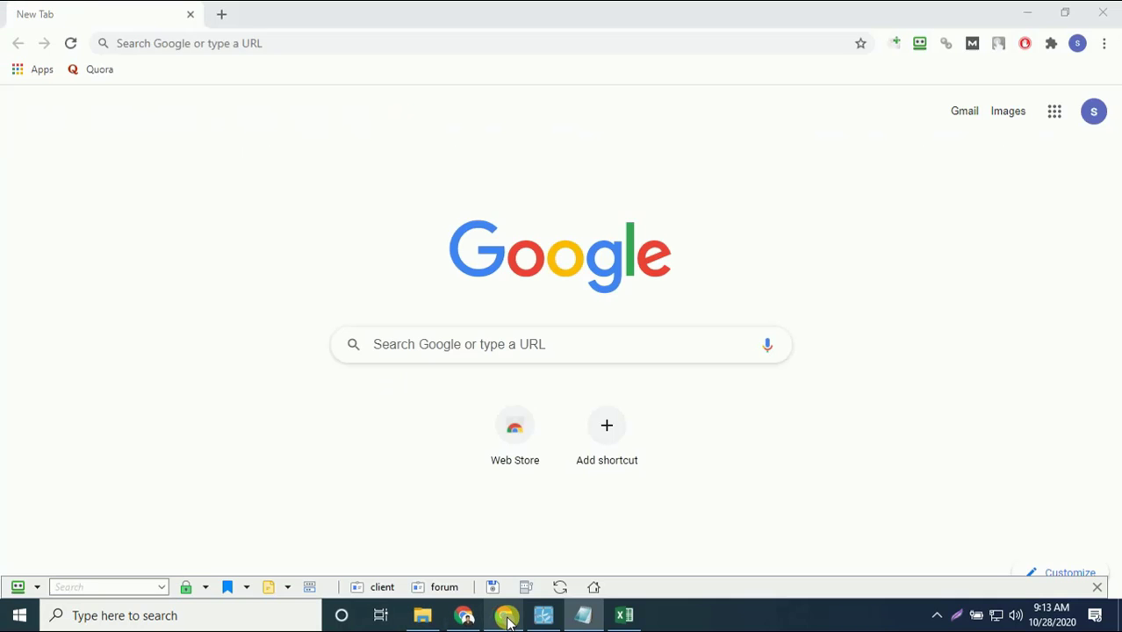
pyautogui.click(624, 616)
pyautogui.hotkey('ctrl', 'v')
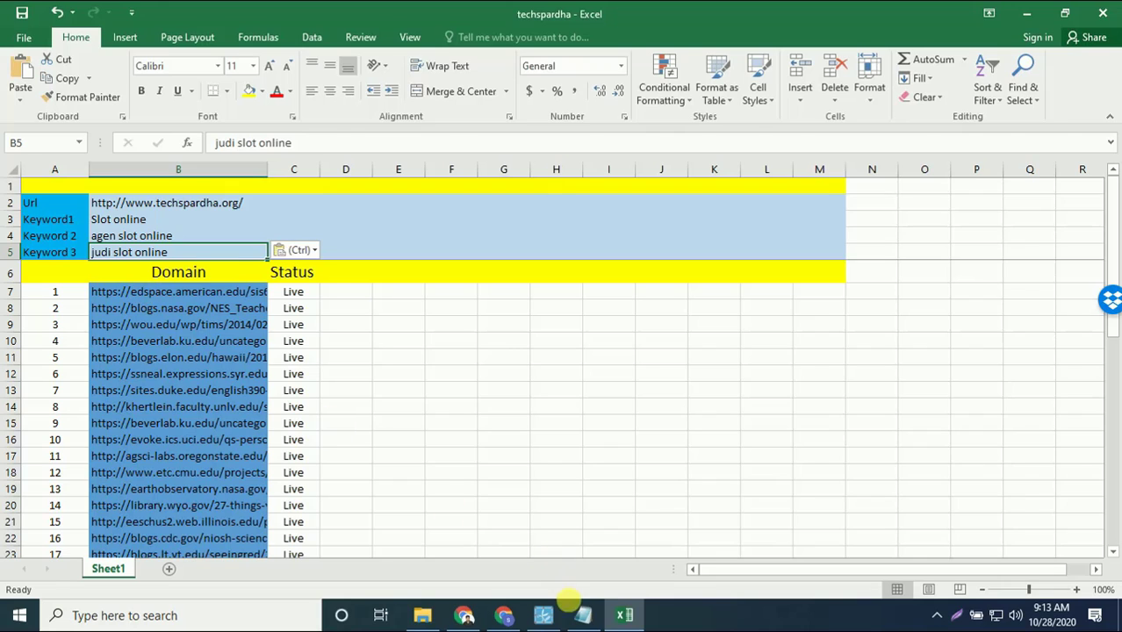
# - Return to the Notepad notes and delete the "Description :" label in front of the description text
pyautogui.click(584, 615)
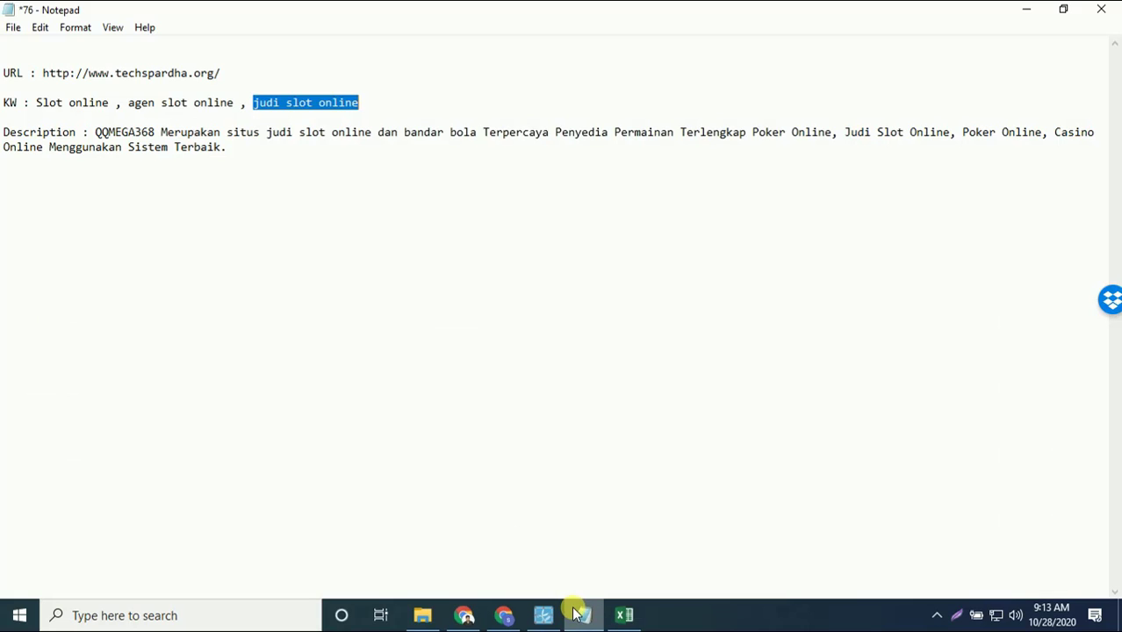
pyautogui.click(97, 132)
pyautogui.moveTo(97, 132); pyautogui.dragTo(6, 133)
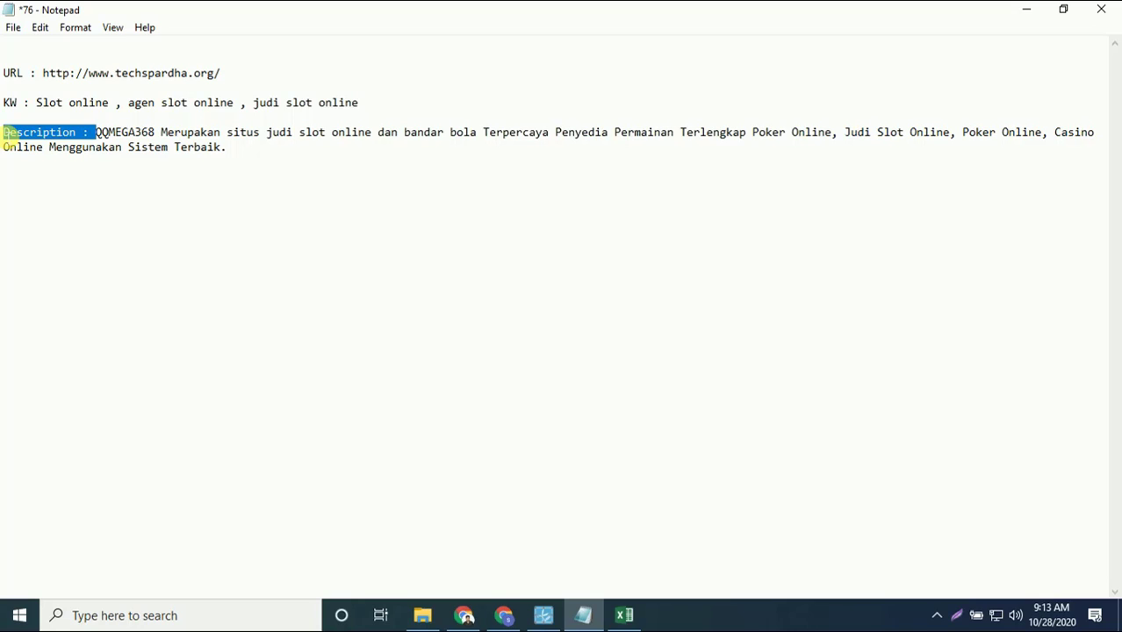
pyautogui.press('BackSpace')
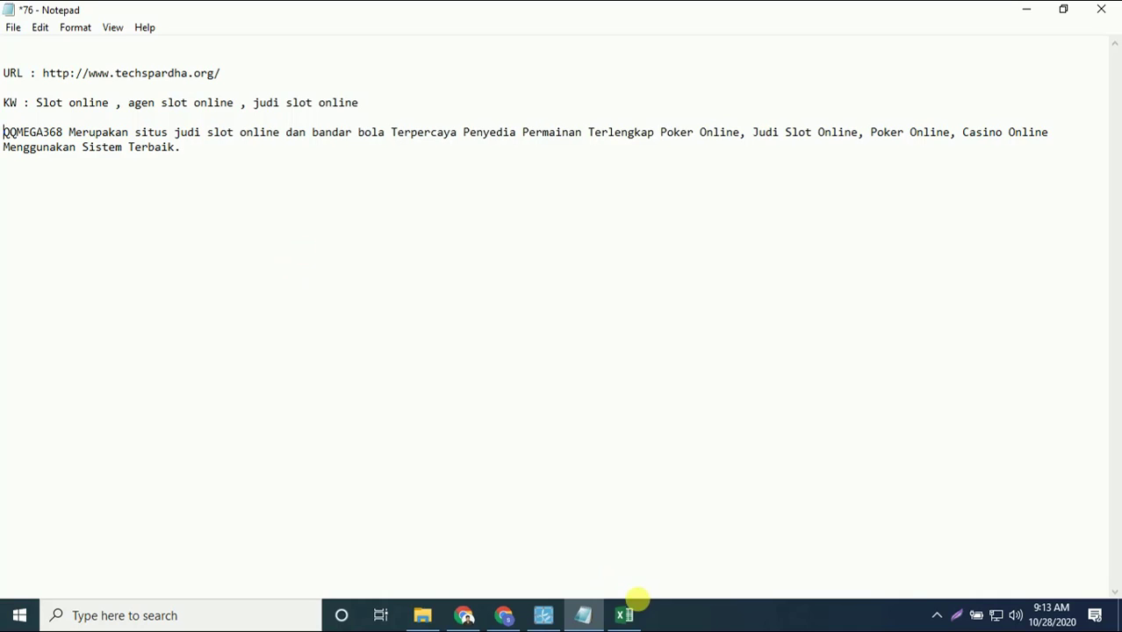
# - Select the full QQMEGA368 description text in the Notepad notes
pyautogui.click(630, 615)
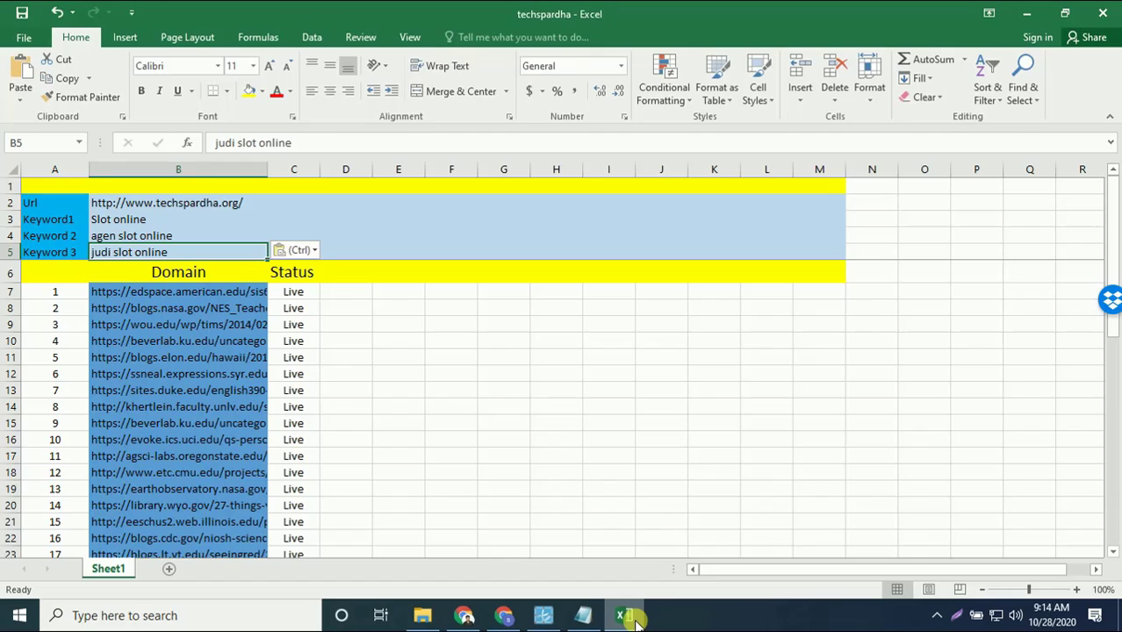
pyautogui.click(634, 617)
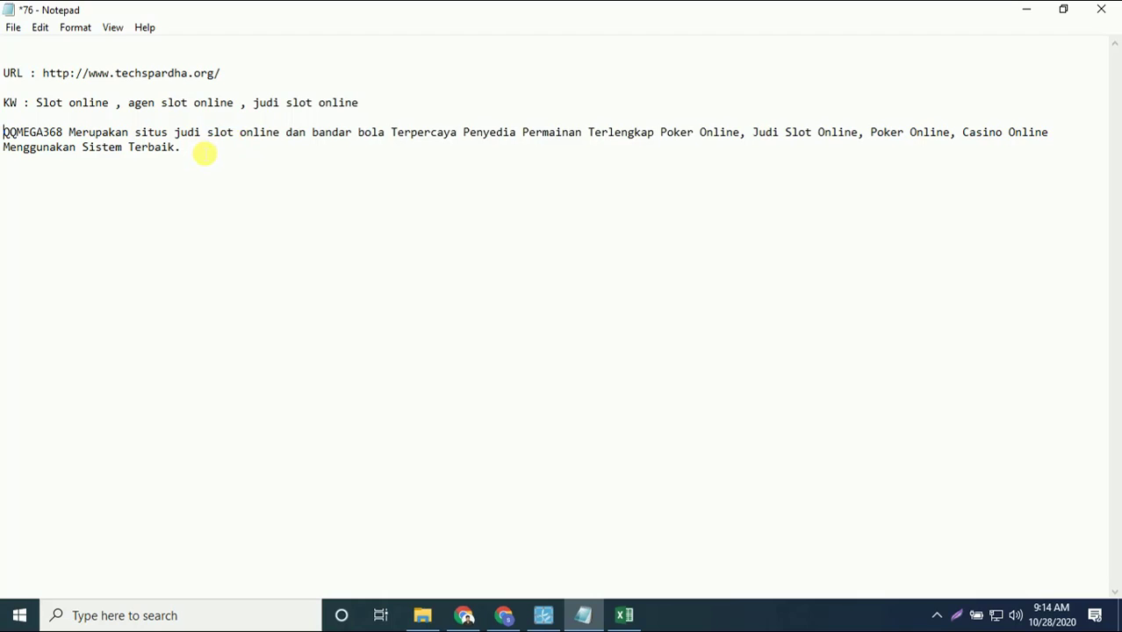
pyautogui.moveTo(205, 151); pyautogui.dragTo(5, 136)
pyautogui.click(291, 173)
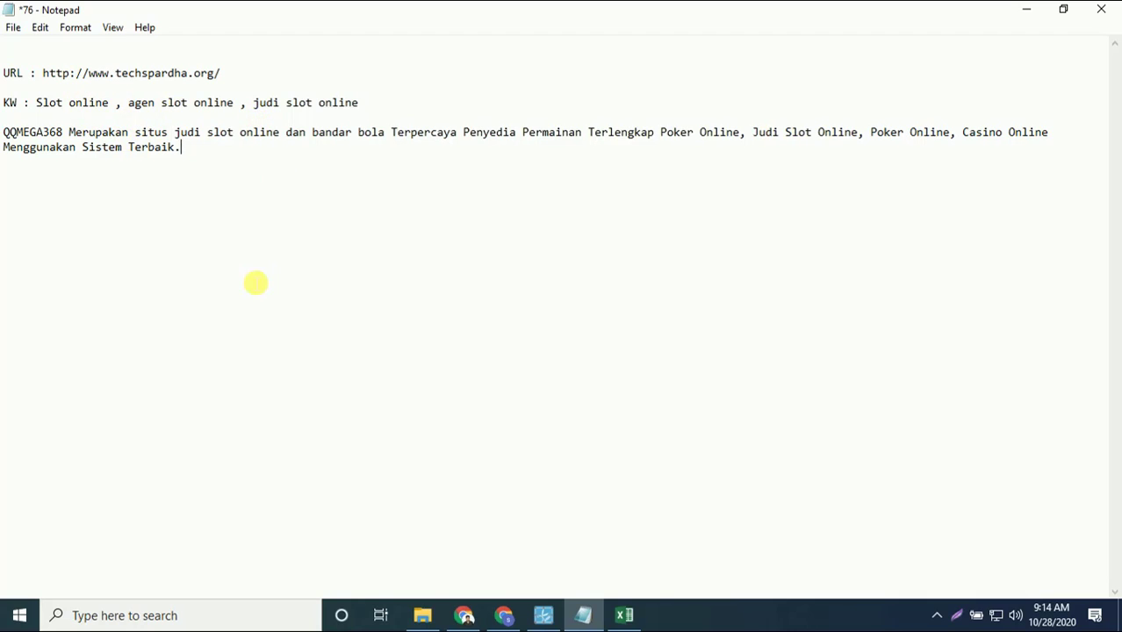
pyautogui.moveTo(178, 149); pyautogui.dragTo(6, 142)
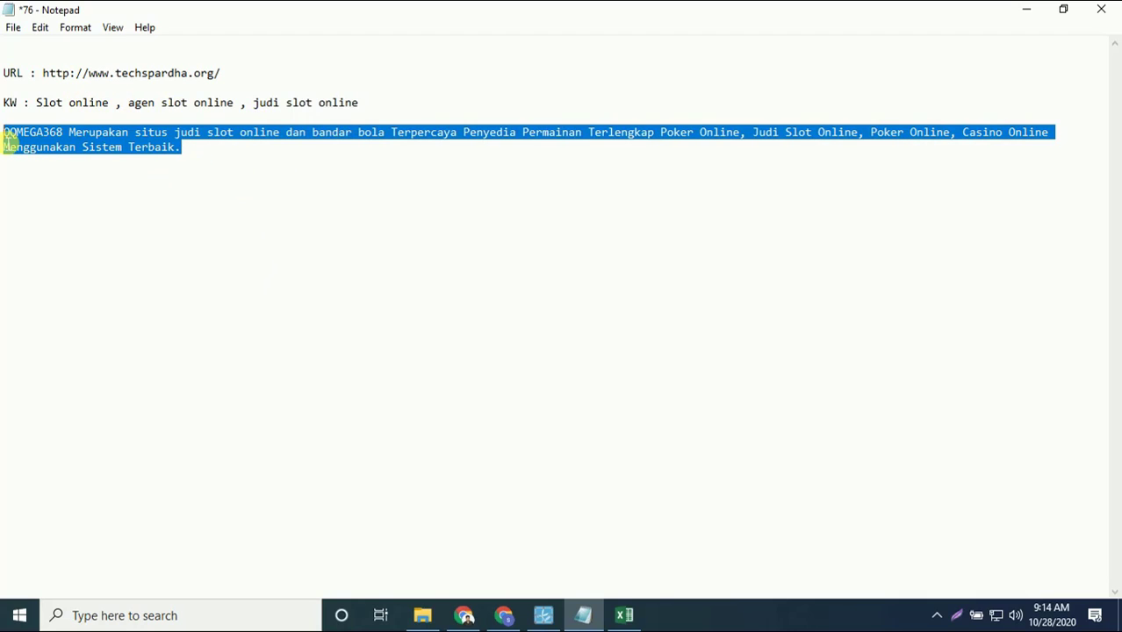
pyautogui.click(590, 612)
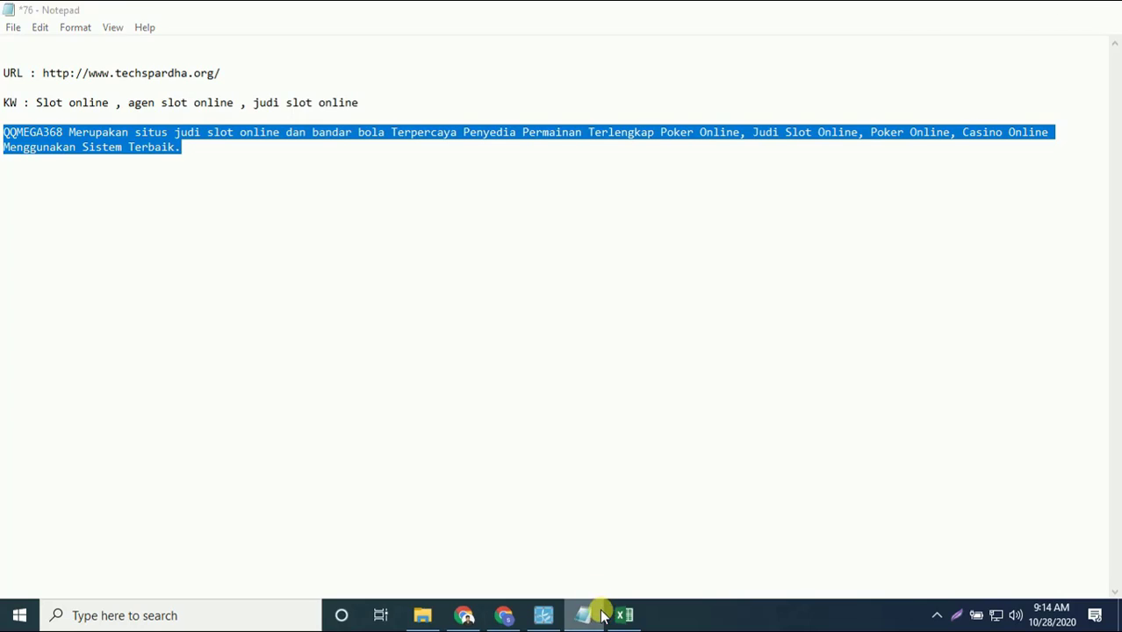
# - Switch to Excel and insert a blank row above the Keyword 3 row
pyautogui.click(621, 616)
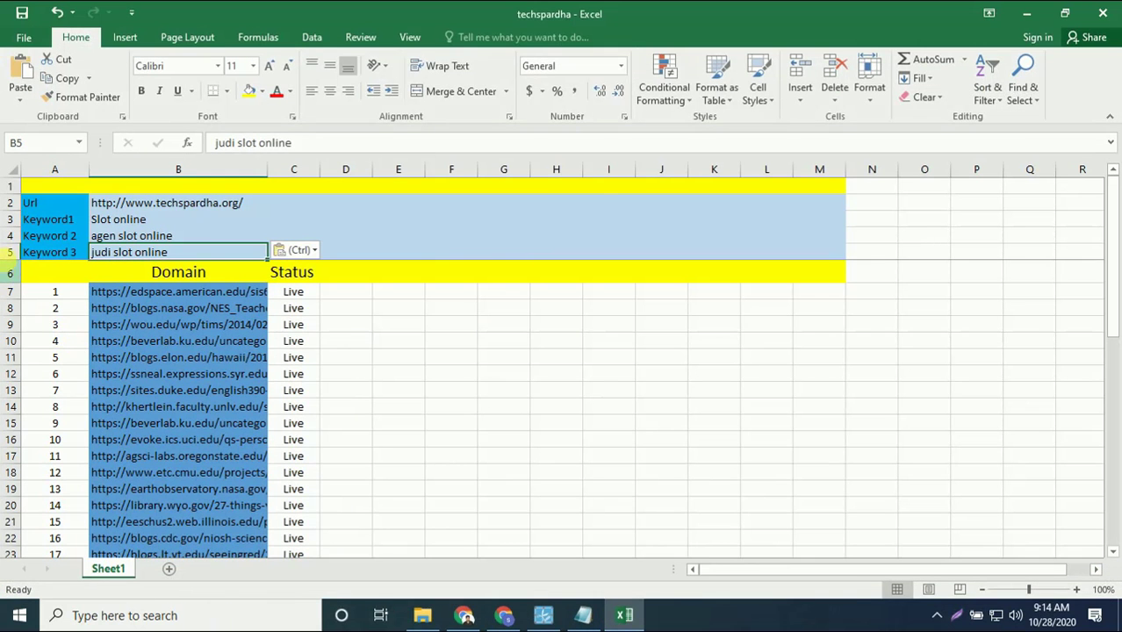
pyautogui.click(10, 253)
pyautogui.rightClick(10, 253)
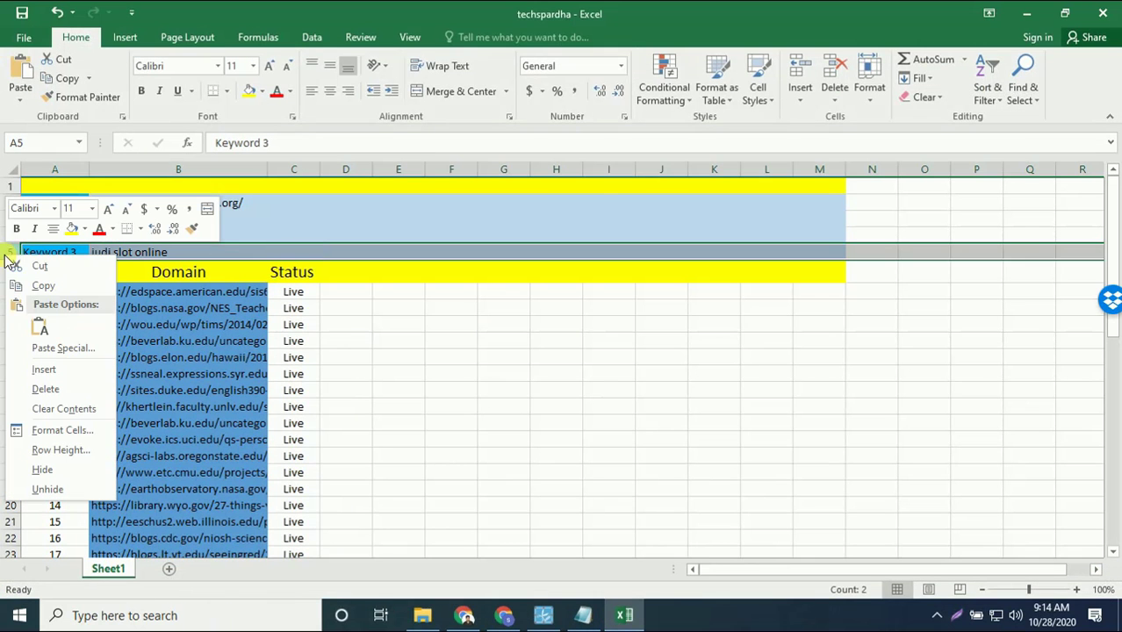
pyautogui.click(56, 367)
# - Copy the Keyword 3 label and its value from row 6 into the blank row 5
pyautogui.moveTo(70, 269); pyautogui.dragTo(130, 273)
pyautogui.hotkey('ctrl', 'c')
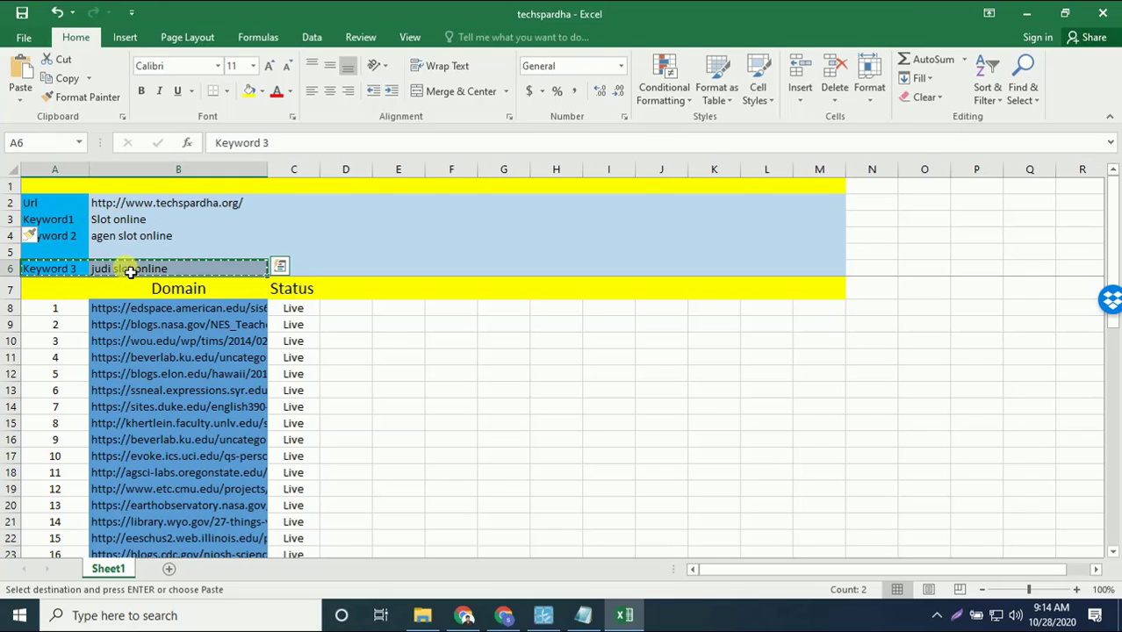
pyautogui.click(68, 252)
pyautogui.hotkey('ctrl', 'v')
# - Label cell A6 "Description" and copy the full description text from the Notepad notes into cell B6
pyautogui.click(70, 267)
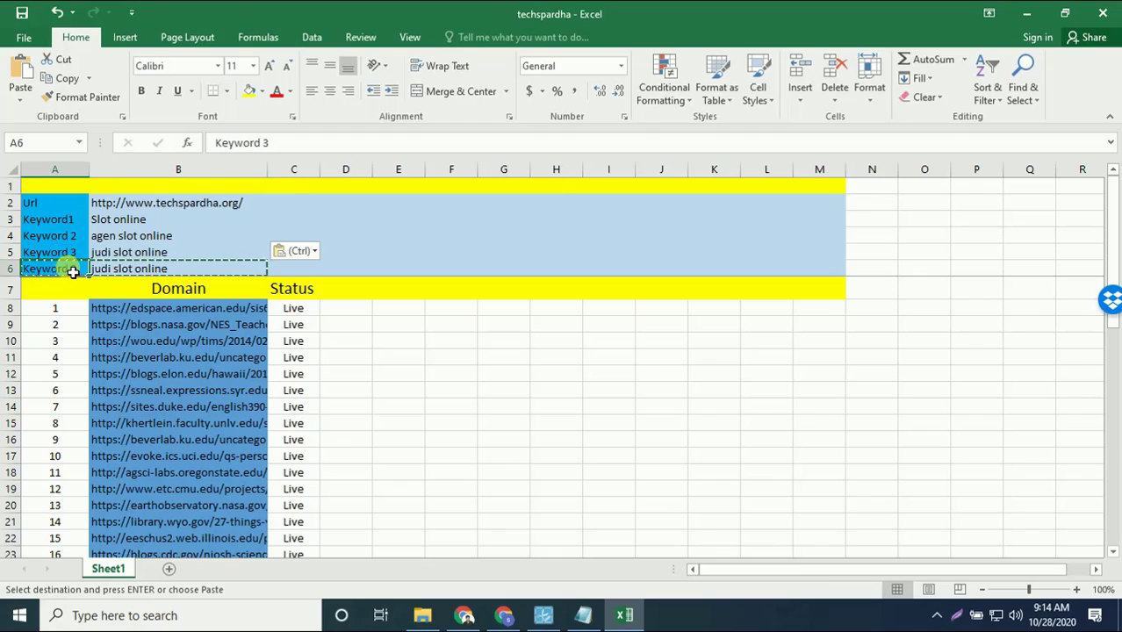
pyautogui.write('Description')
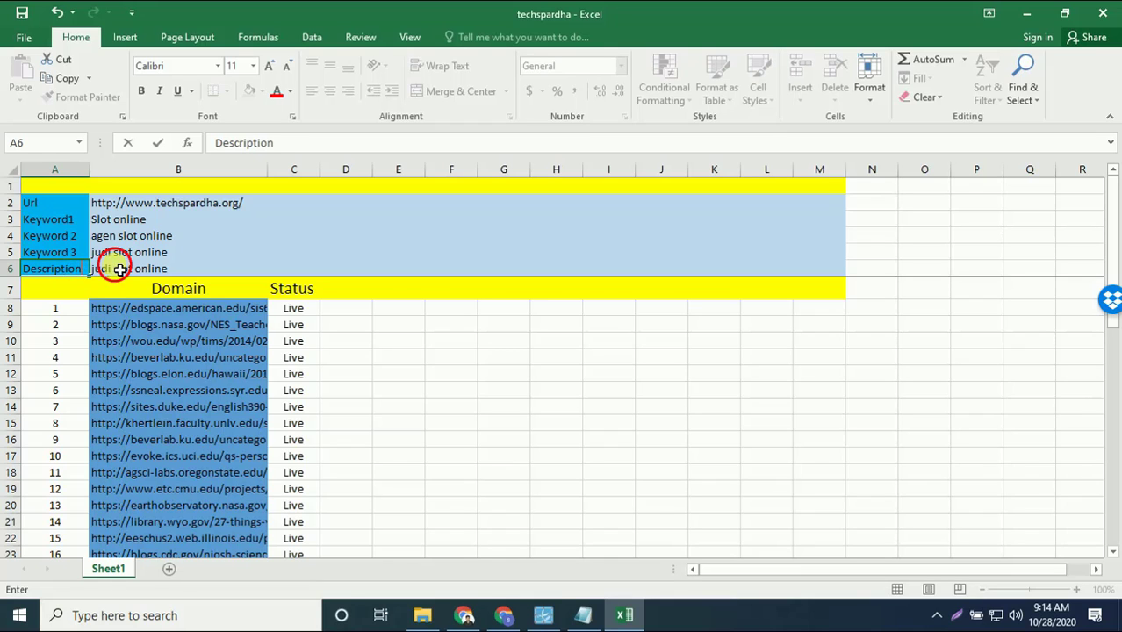
pyautogui.click(112, 266)
pyautogui.click(581, 616)
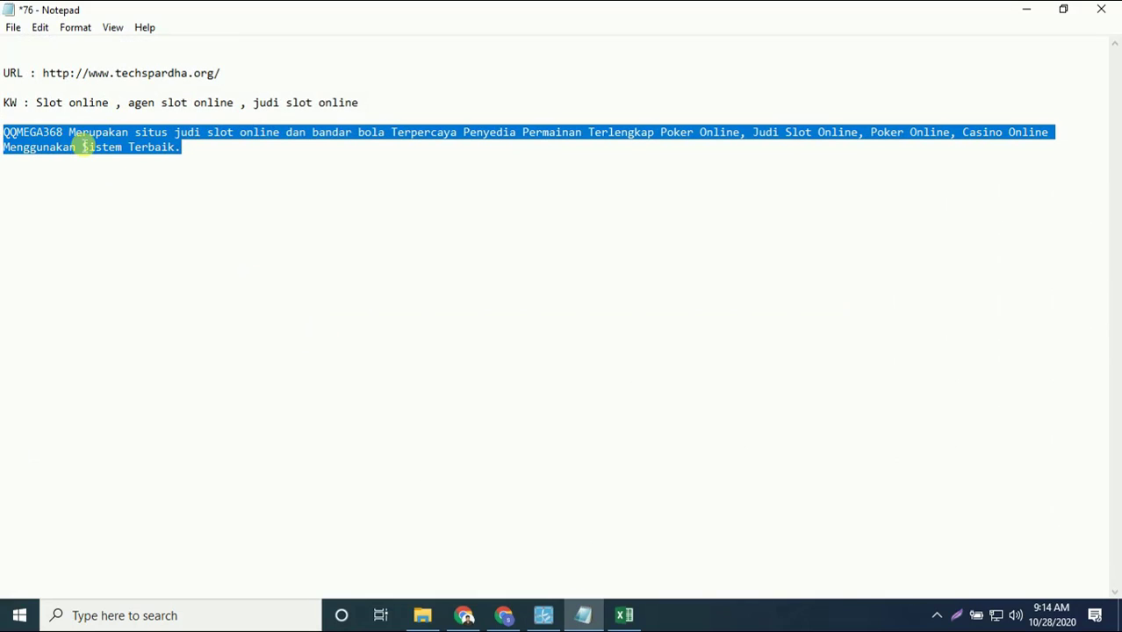
pyautogui.click(625, 616)
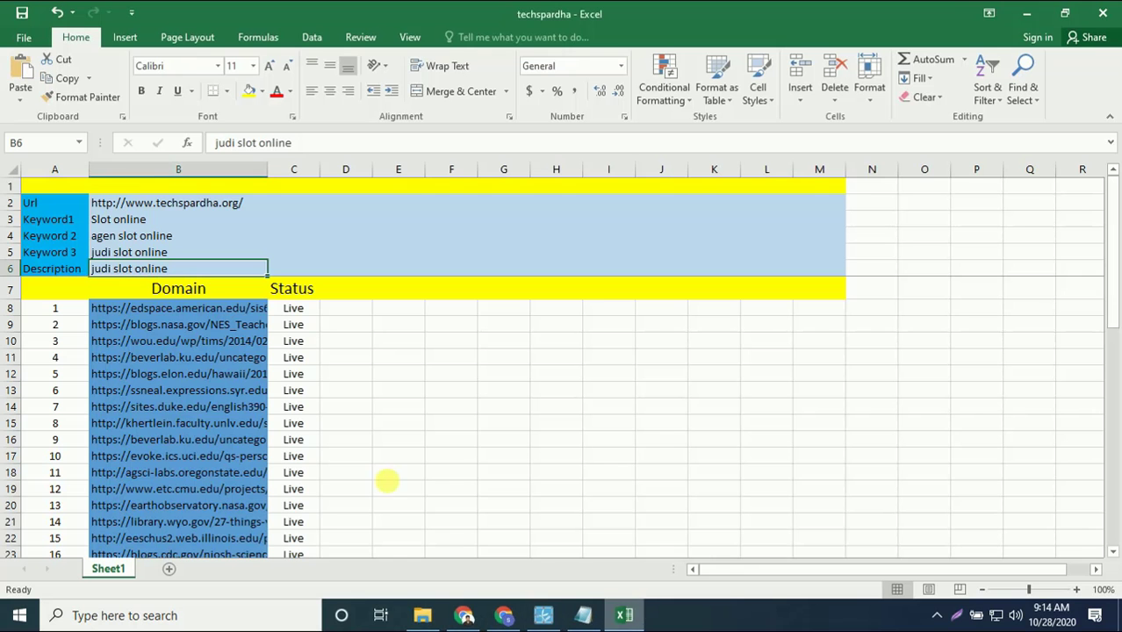
pyautogui.hotkey('ctrl', 'v')
pyautogui.click(297, 236)
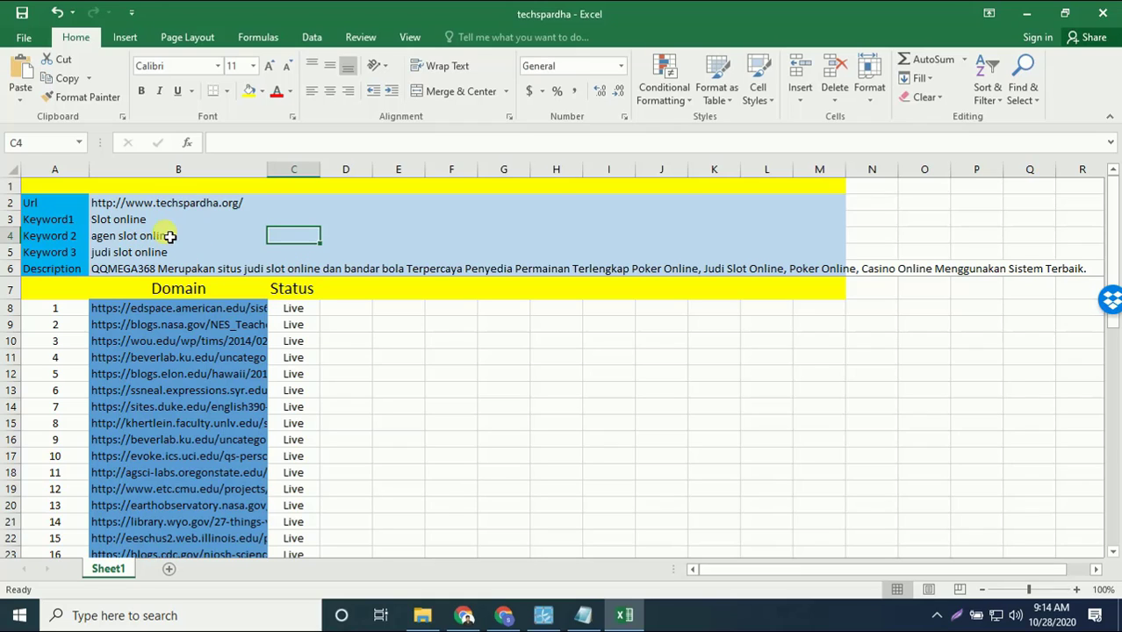
# - Insert three blank rows between domain entries 10 and 11 to separate the first ten links
pyautogui.click(114, 219)
pyautogui.click(127, 239)
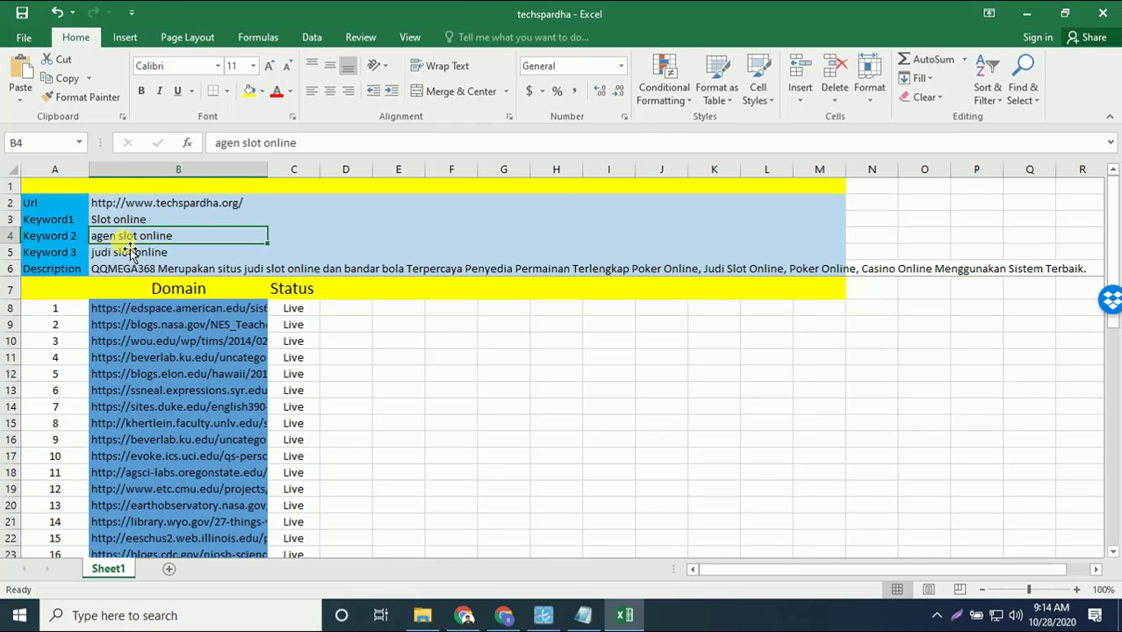
pyautogui.click(10, 473)
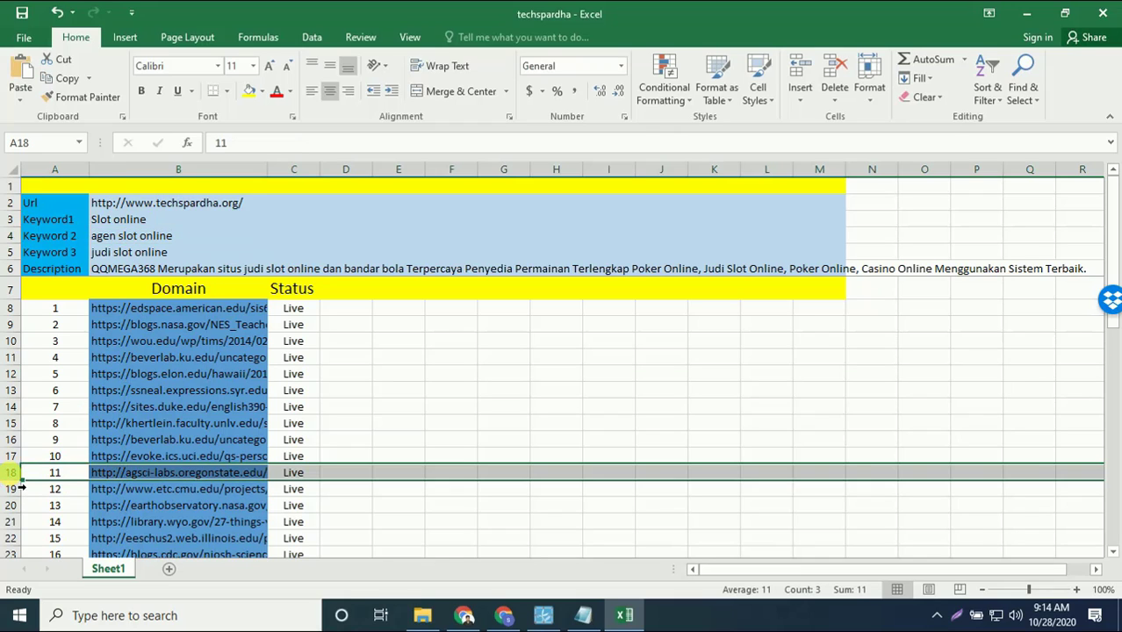
pyautogui.rightClick(12, 477)
pyautogui.hotkey('ctrl', 'shift', '+')
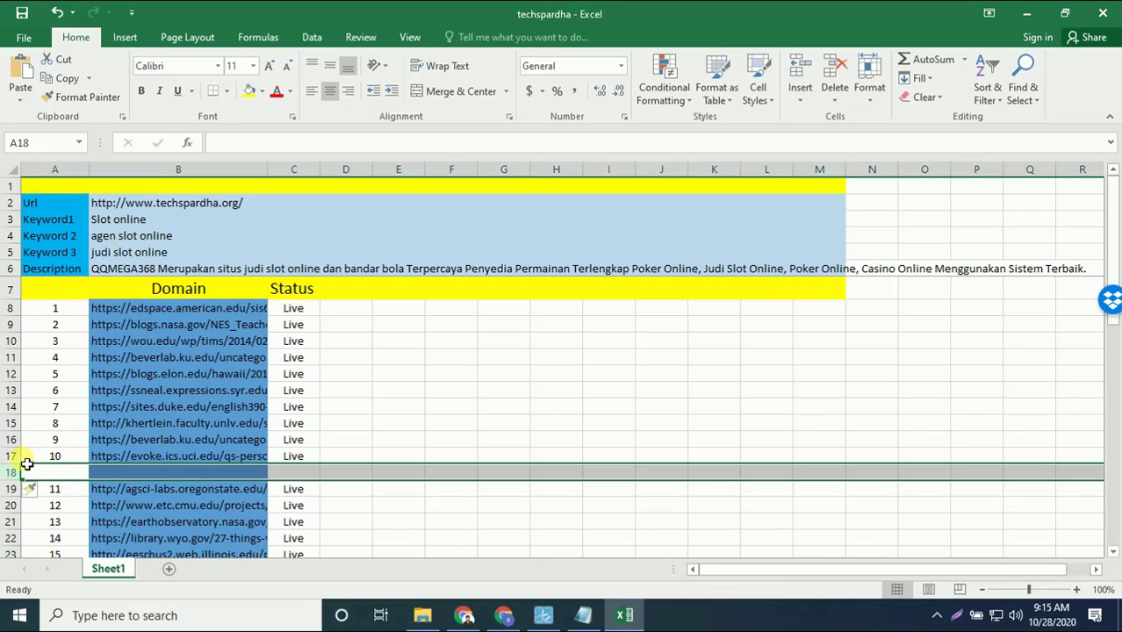
pyautogui.rightClick(18, 472)
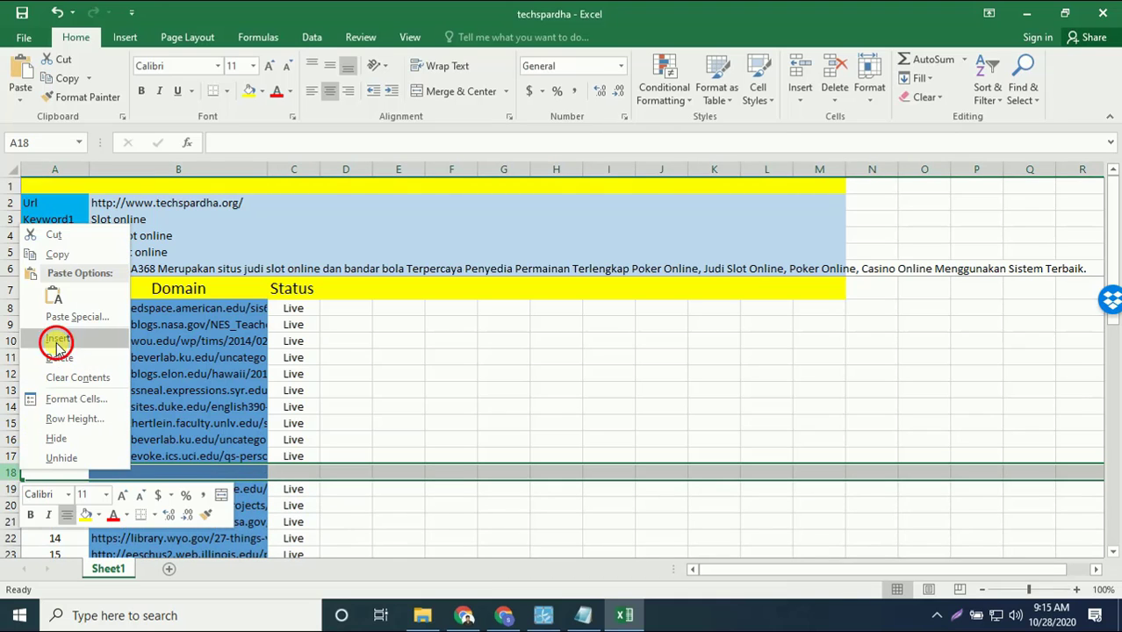
pyautogui.click(55, 340)
pyautogui.rightClick(11, 472)
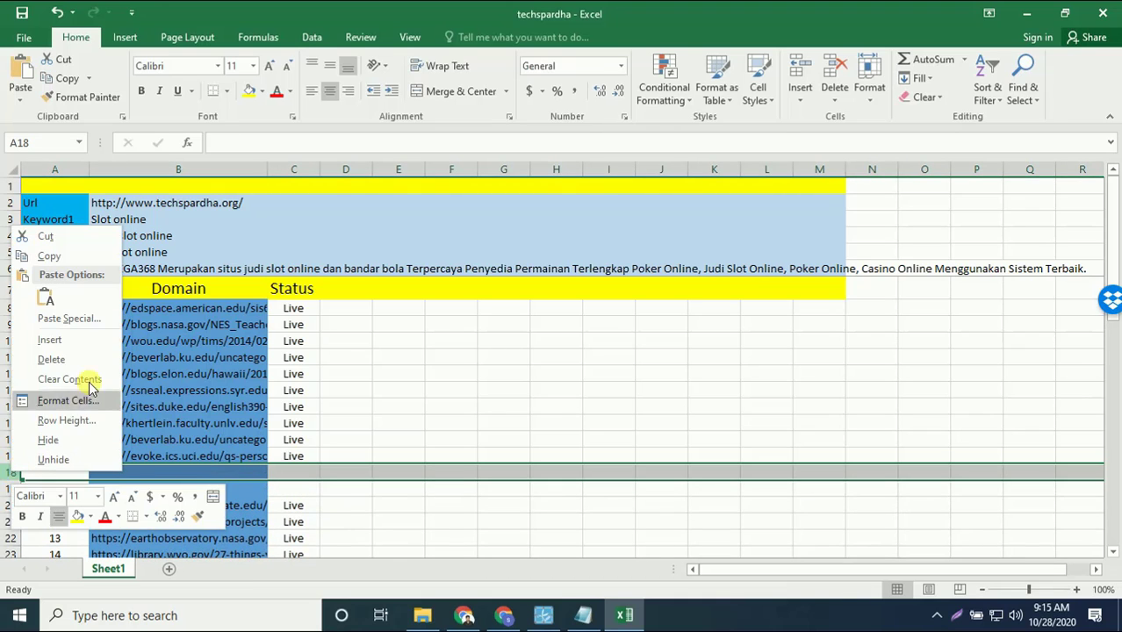
pyautogui.click(55, 341)
# - Insert three blank rows between domain entries 20 and 21 to separate the second group of links
pyautogui.scroll(-1, 150, 425)
pyautogui.scroll(-2, 150, 425)
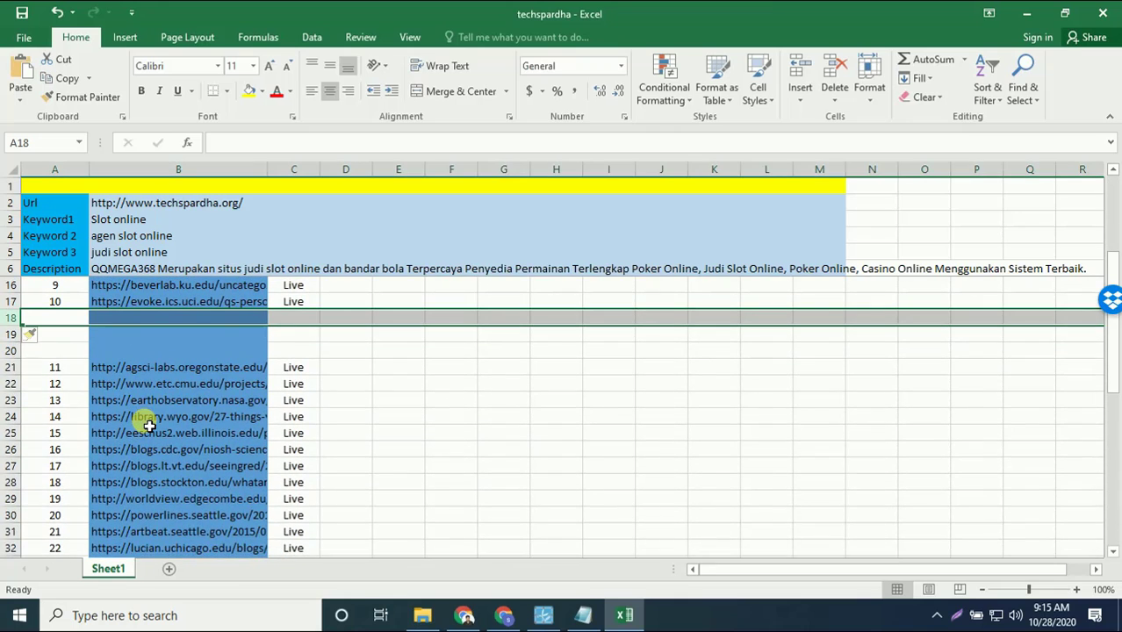
pyautogui.scroll(-3, 150, 425)
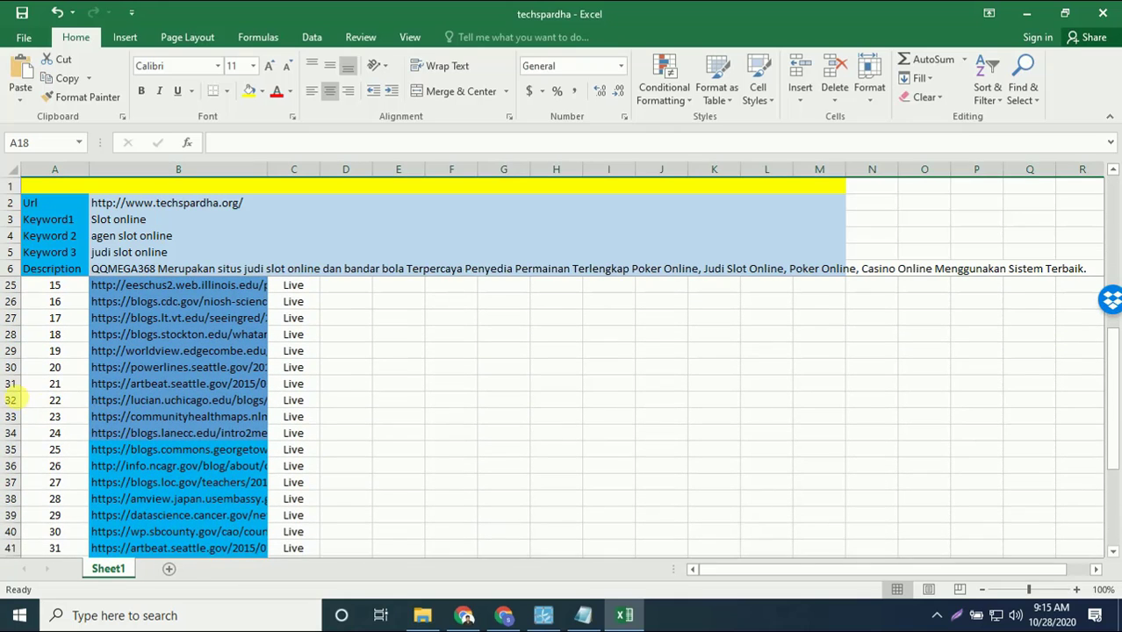
pyautogui.click(10, 384)
pyautogui.rightClick(11, 384)
pyautogui.click(74, 269)
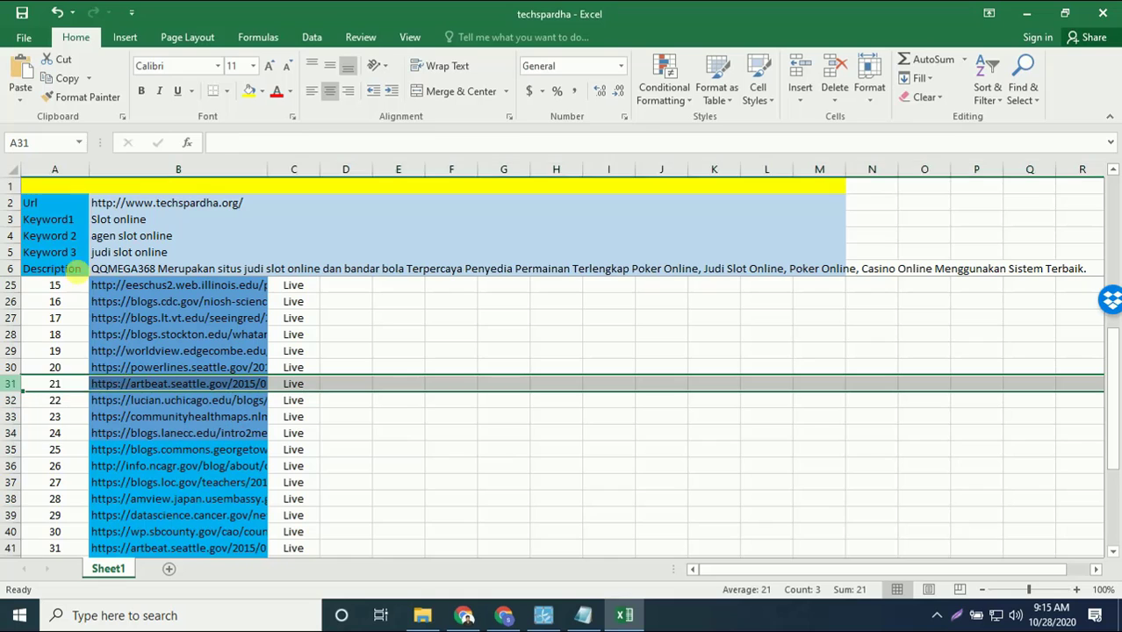
pyautogui.rightClick(13, 384)
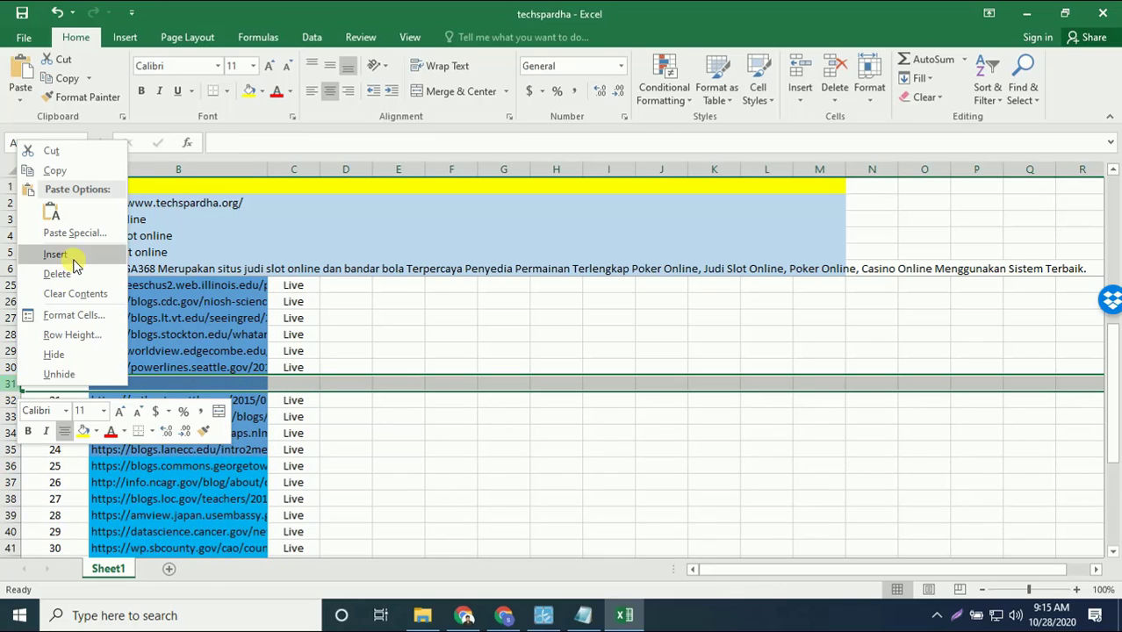
pyautogui.click(73, 260)
pyautogui.rightClick(13, 384)
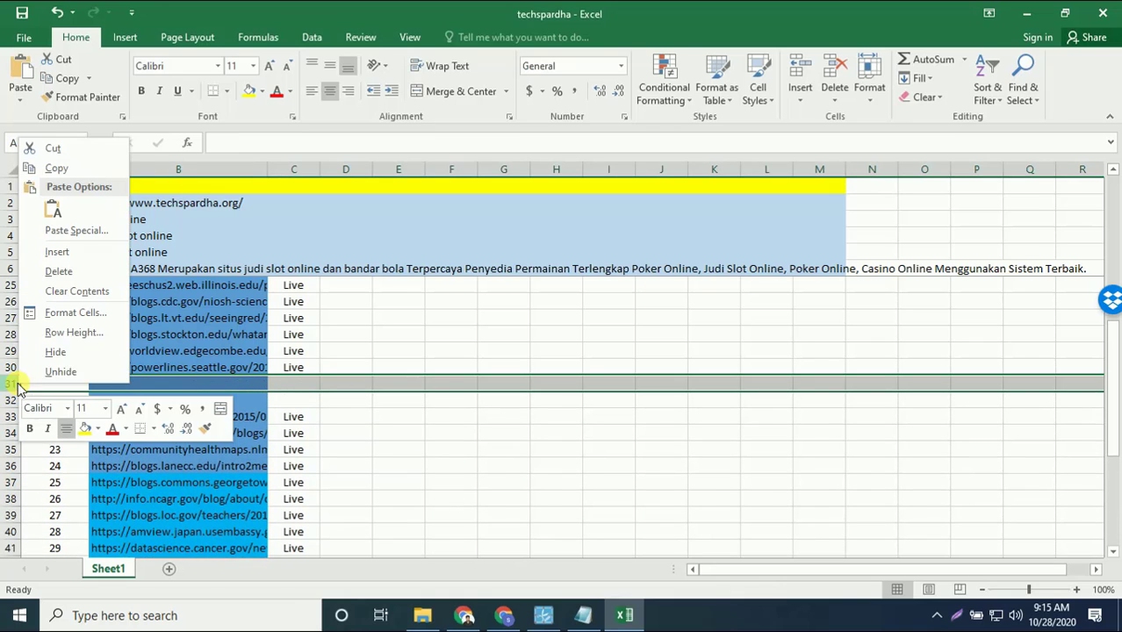
pyautogui.click(91, 253)
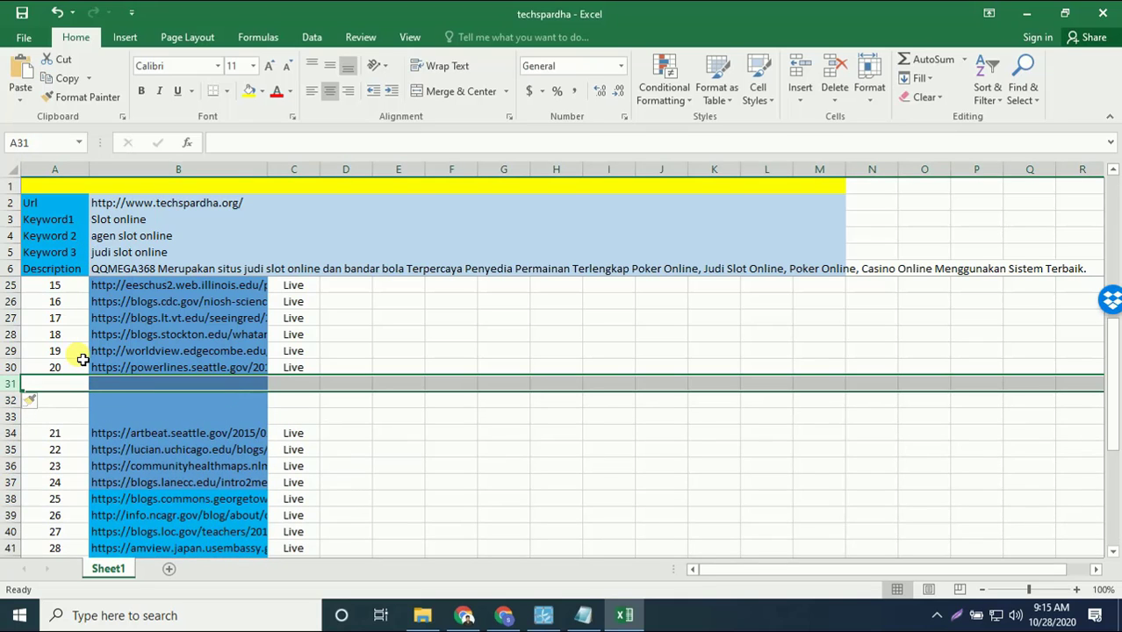
# - Remove the fill colour from cells A18 to B20 in the gap below domain entry 10
pyautogui.scroll(-2, 89, 351)
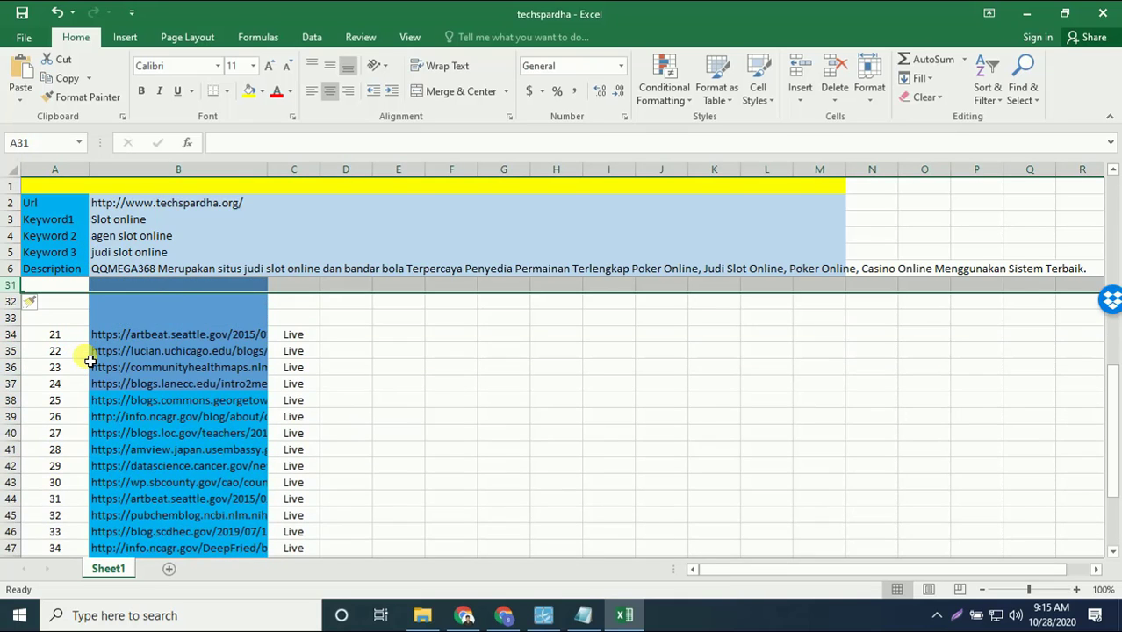
pyautogui.scroll(-4, 90, 360)
pyautogui.scroll(12, 90, 360)
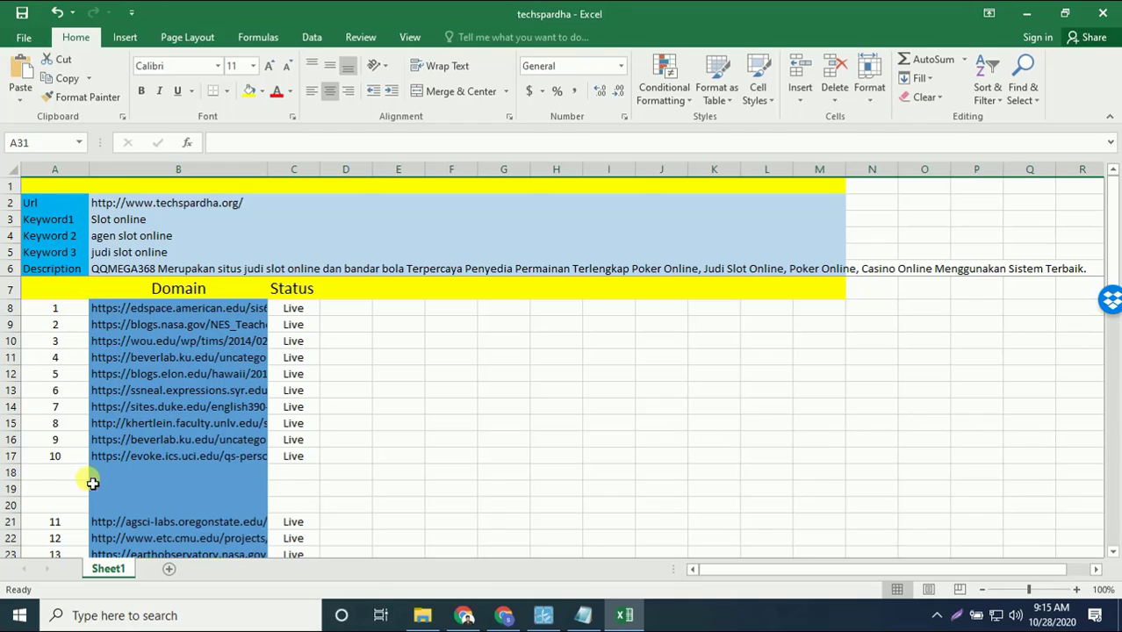
pyautogui.moveTo(88, 474); pyautogui.dragTo(107, 505)
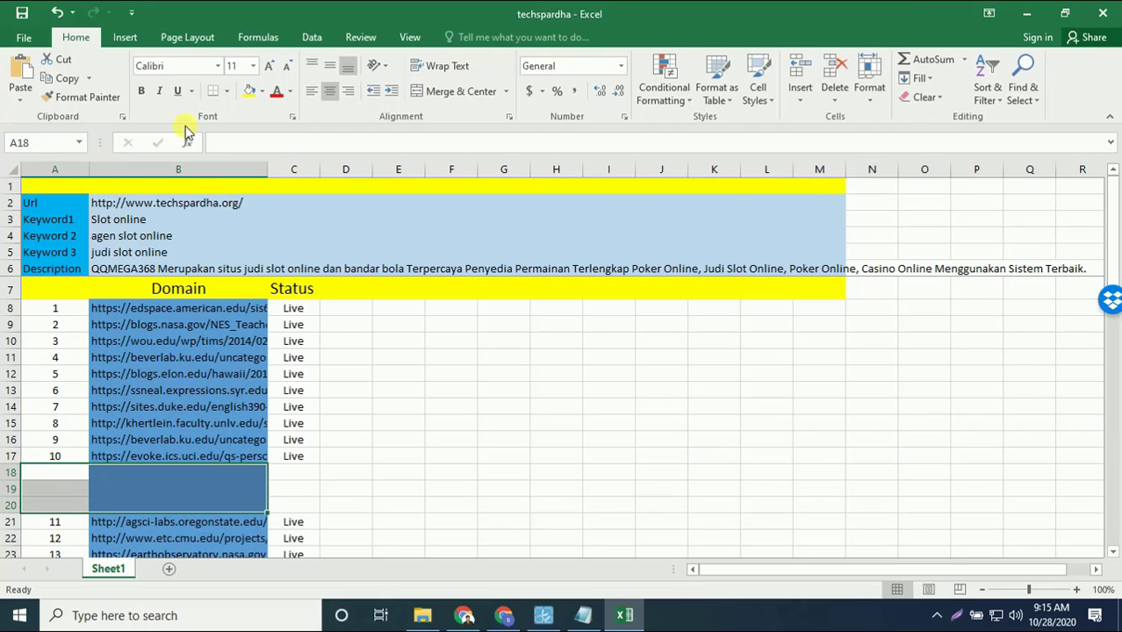
pyautogui.click(266, 90)
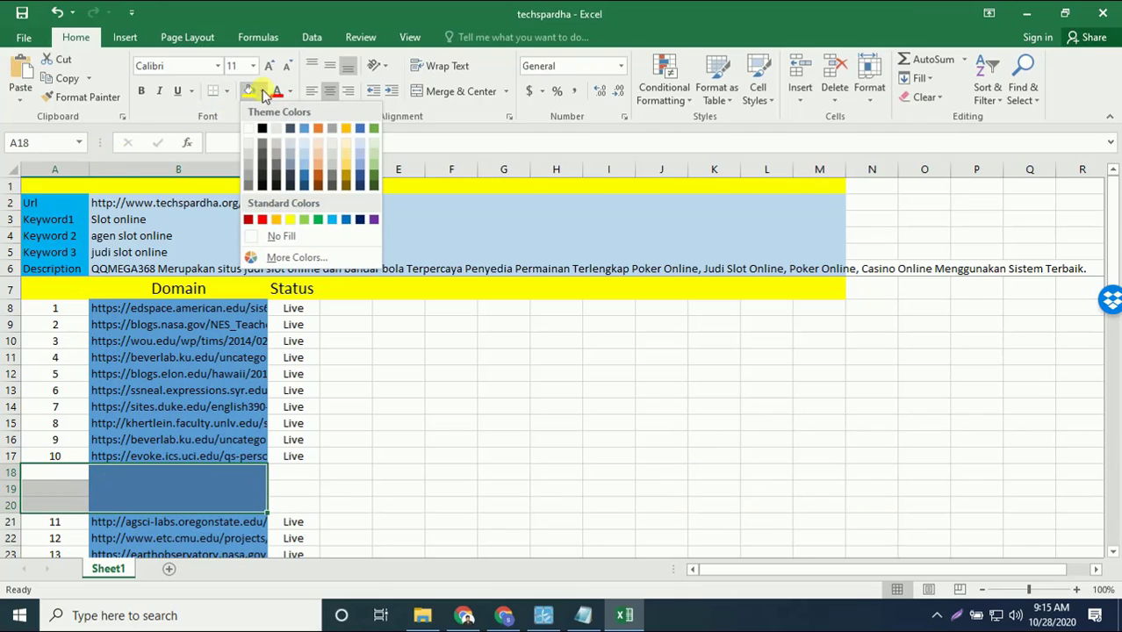
pyautogui.click(278, 233)
# - Enter "2nd keyword" in cell B20, just above domain entry 11
pyautogui.click(186, 494)
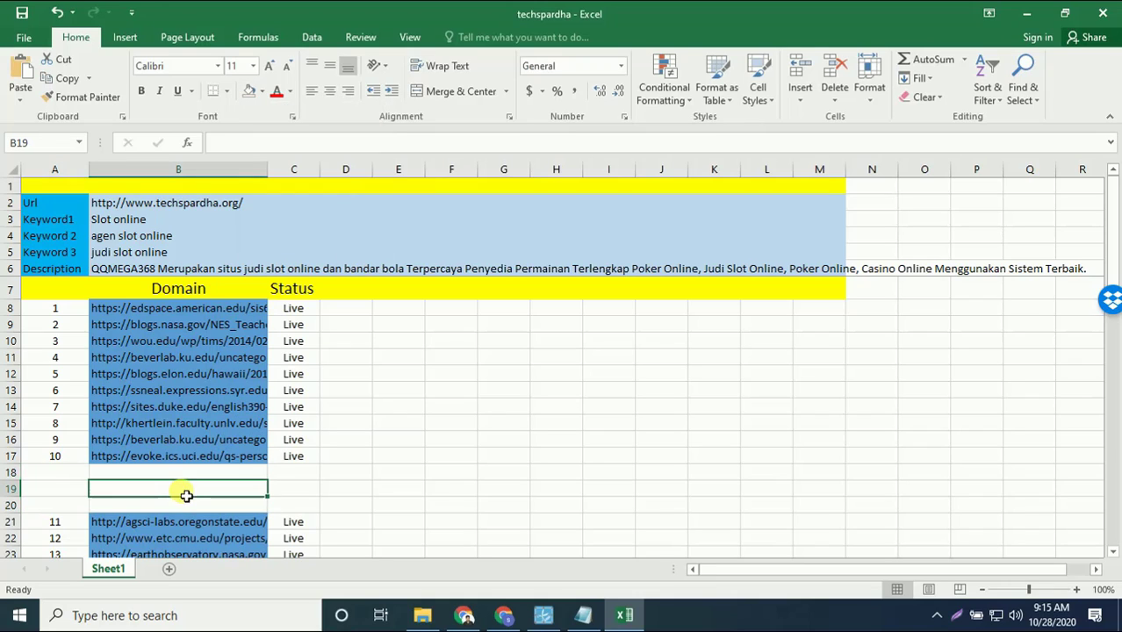
pyautogui.press('Down')
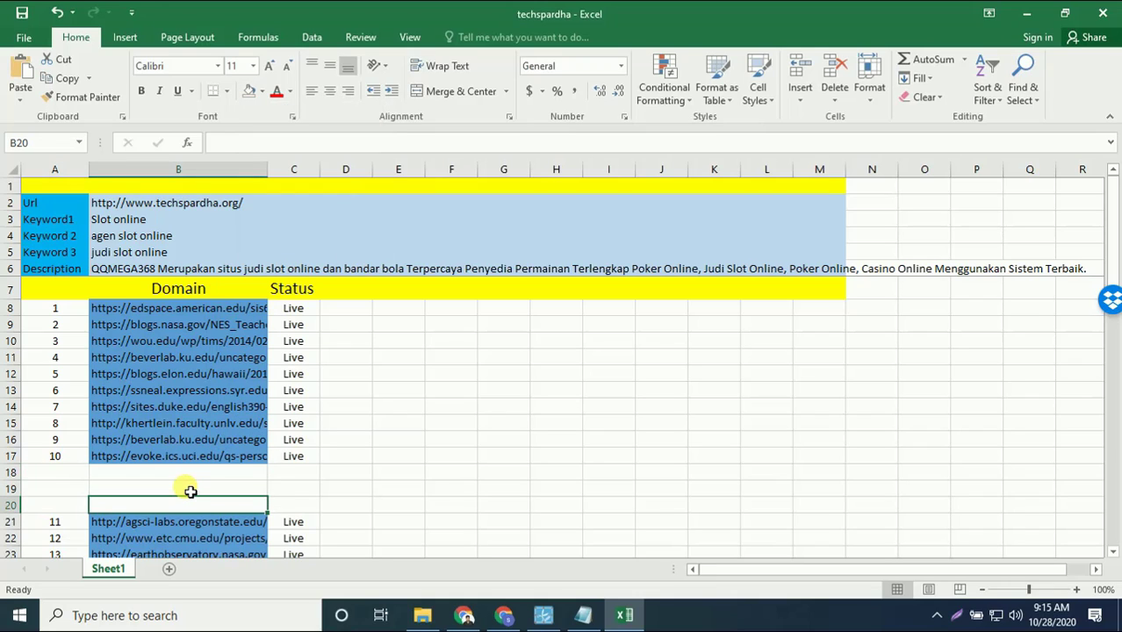
pyautogui.write('nd keyword')
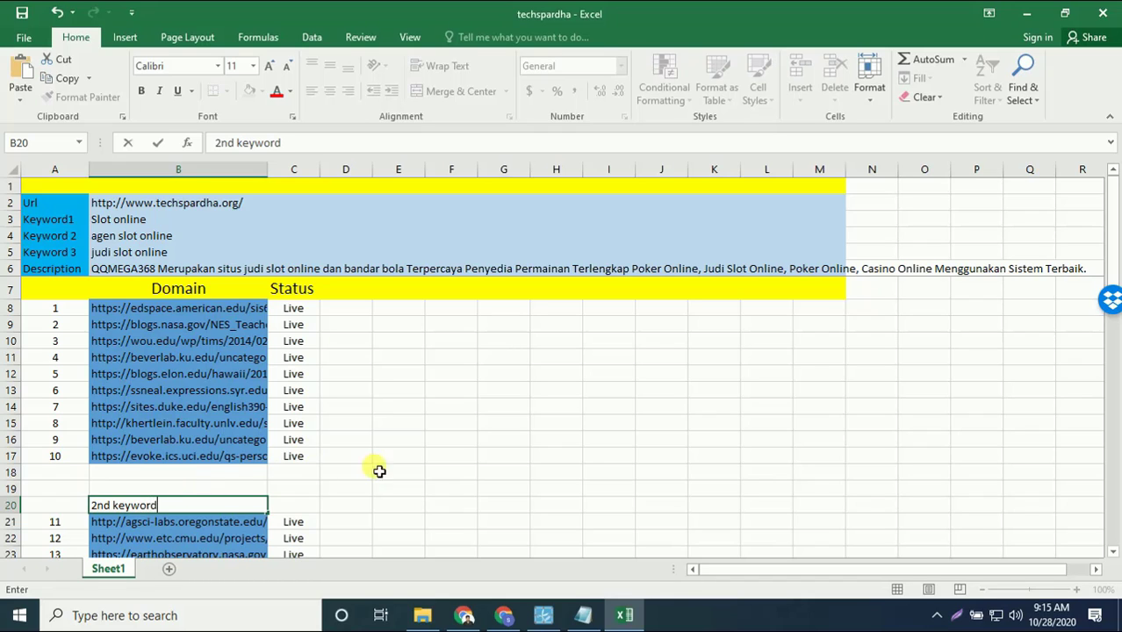
pyautogui.click(444, 472)
# - Move the "2nd keyword" label from cell B20 up to B19 and centre it horizontally
pyautogui.click(191, 507)
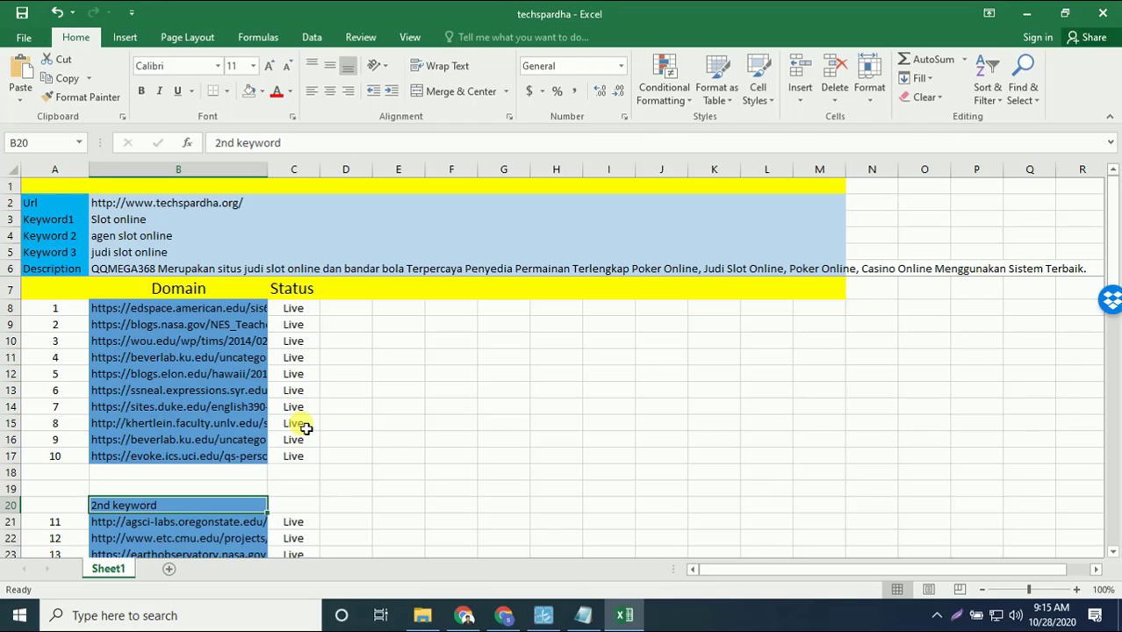
pyautogui.hotkey('ctrl', 'c')
pyautogui.click(165, 494)
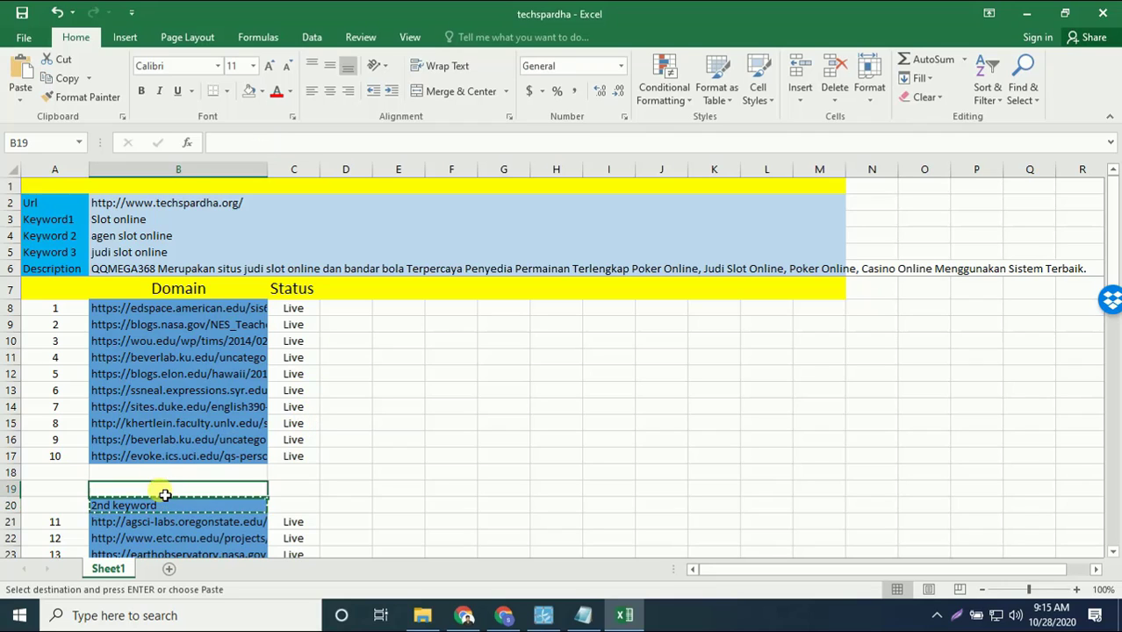
pyautogui.press('Return')
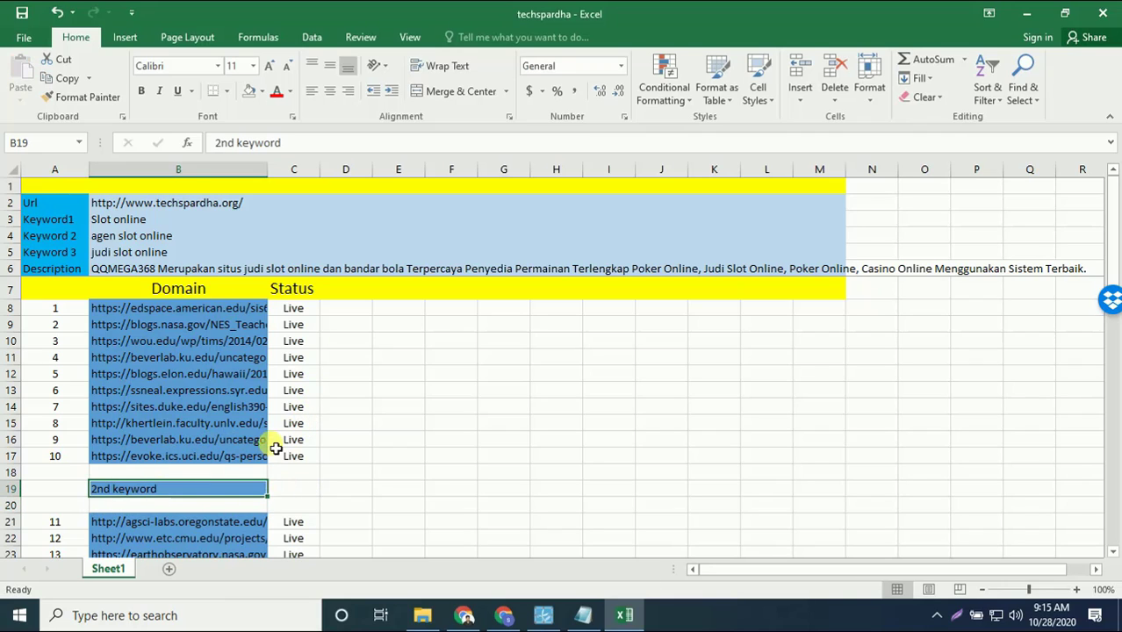
pyautogui.click(329, 91)
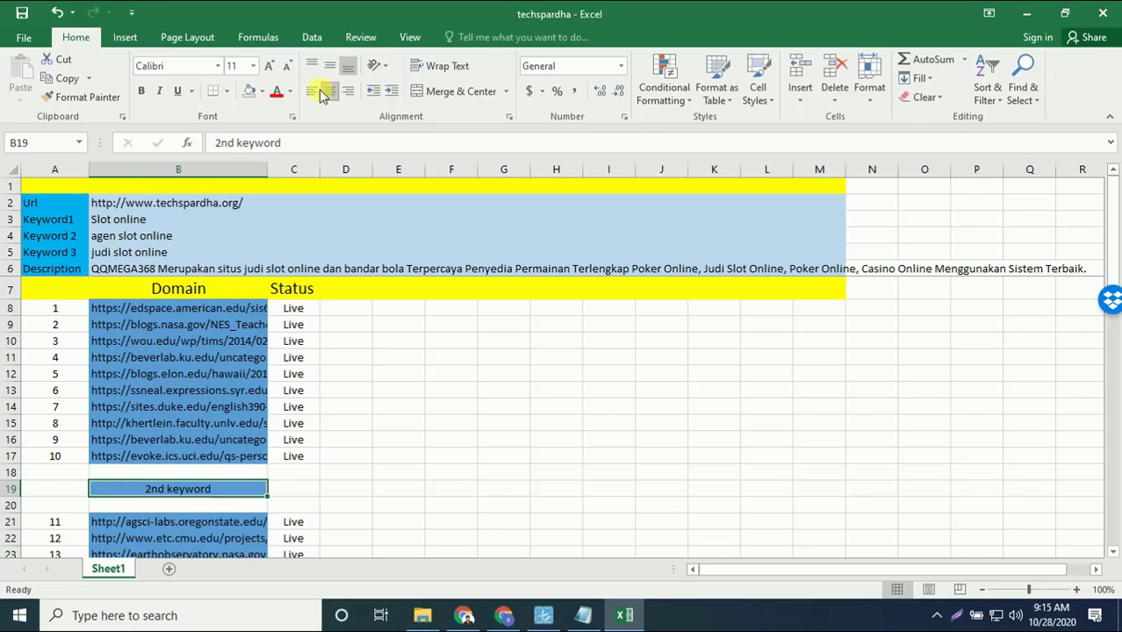
# - Set the "2nd keyword" label in cell B19 to font size 18 with a yellow fill
pyautogui.click(253, 68)
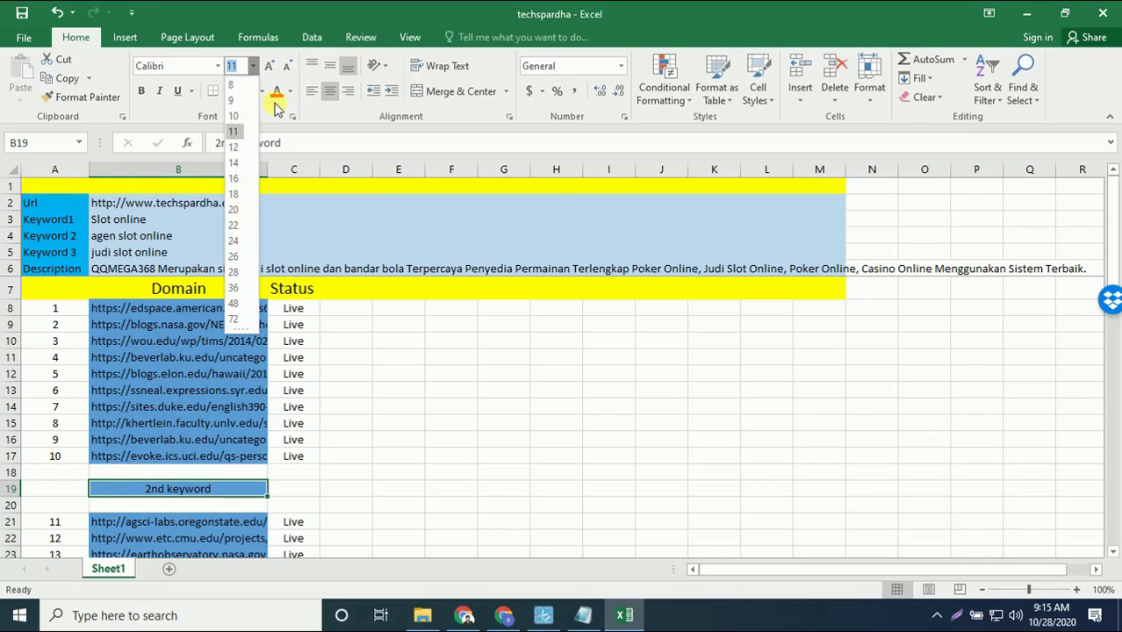
pyautogui.click(239, 202)
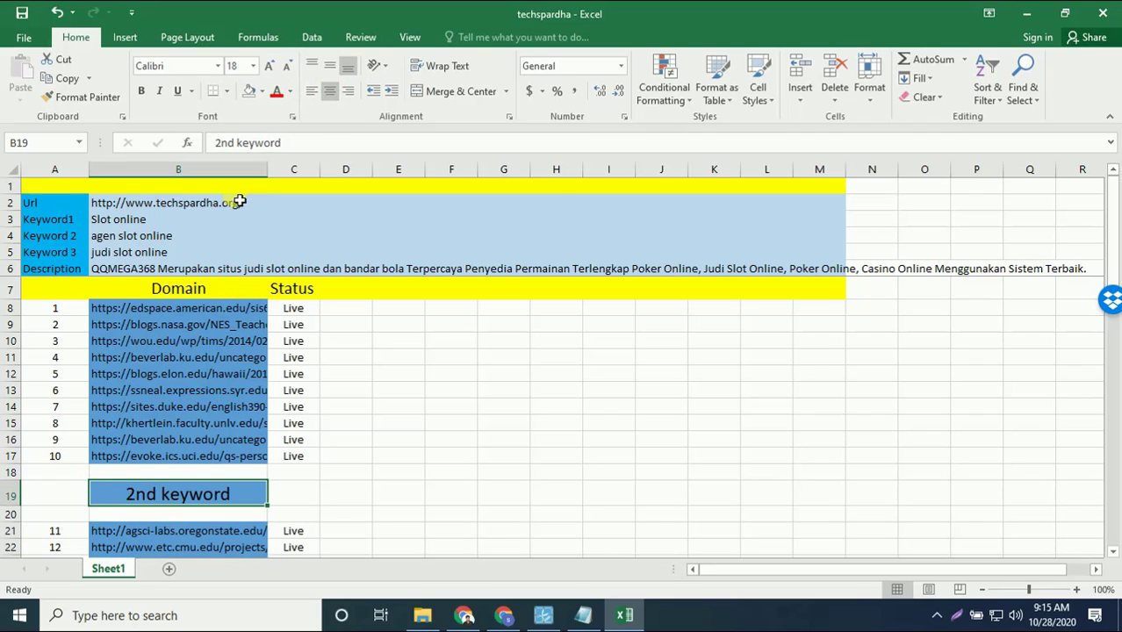
pyautogui.click(267, 91)
pyautogui.click(291, 220)
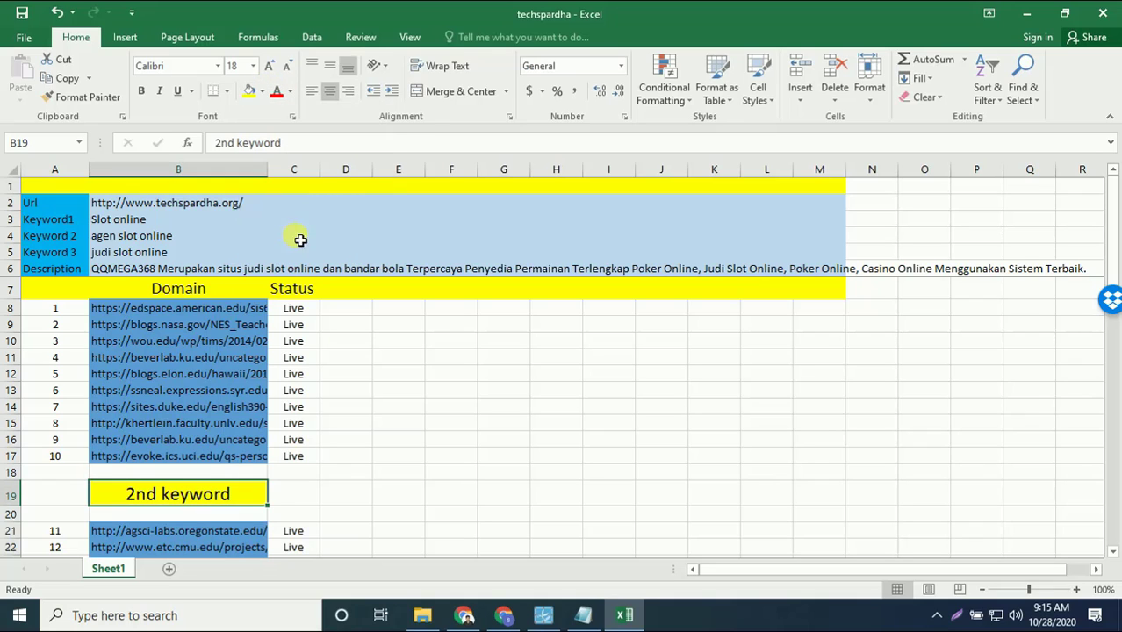
pyautogui.click(364, 428)
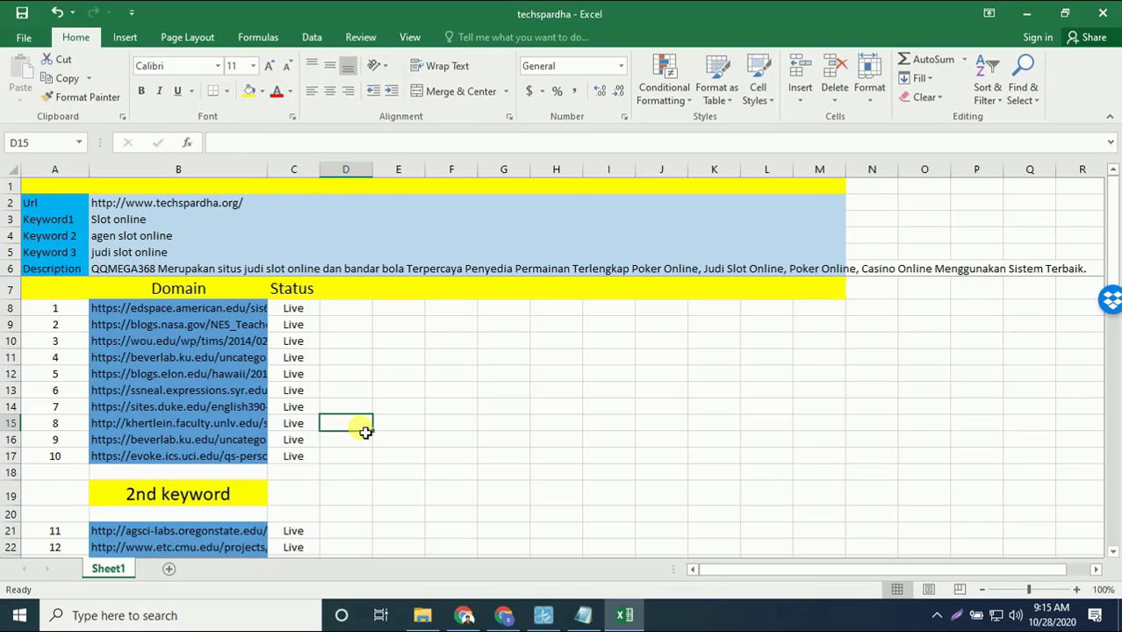
# - Remove the fill colour from cells A31 to B33 in the gap below domain entry 20
pyautogui.scroll(-5, 360, 429)
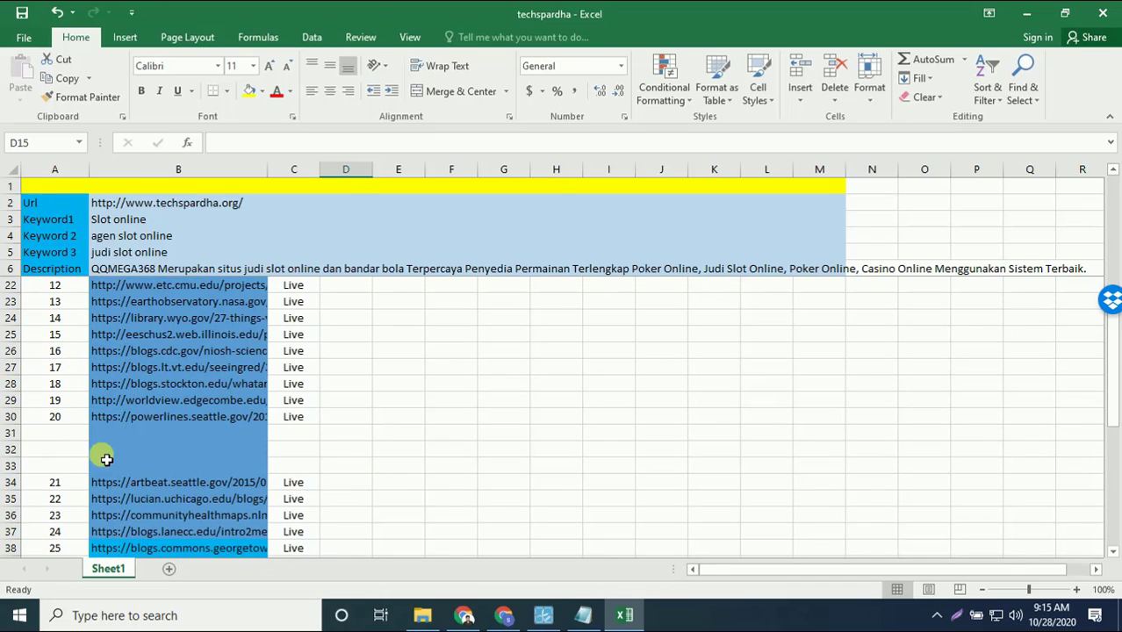
pyautogui.moveTo(91, 438); pyautogui.dragTo(253, 461)
pyautogui.click(263, 92)
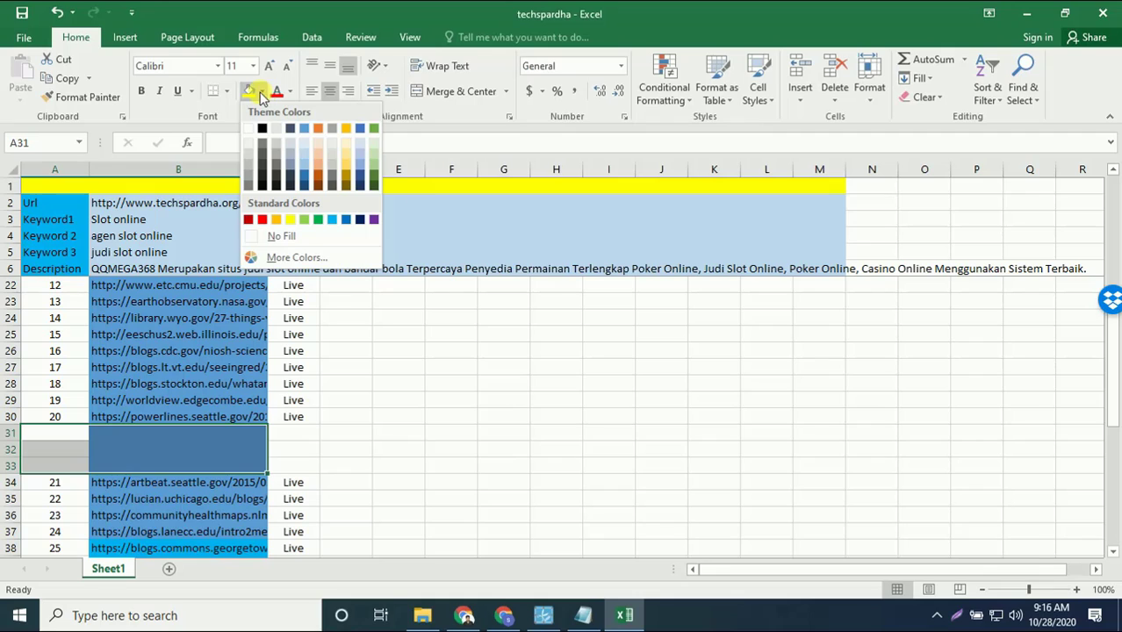
pyautogui.click(279, 236)
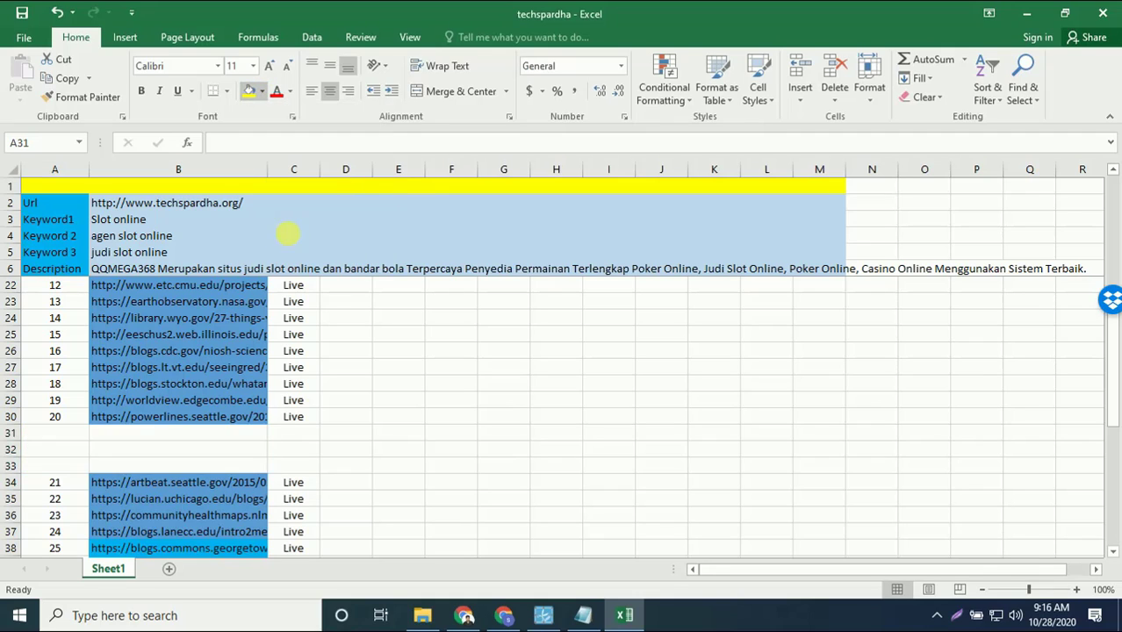
# - Enter "3rd keyword" in cell B32, in the gap between domain entries 20 and 21
pyautogui.click(179, 454)
pyautogui.write('3rd keyword')
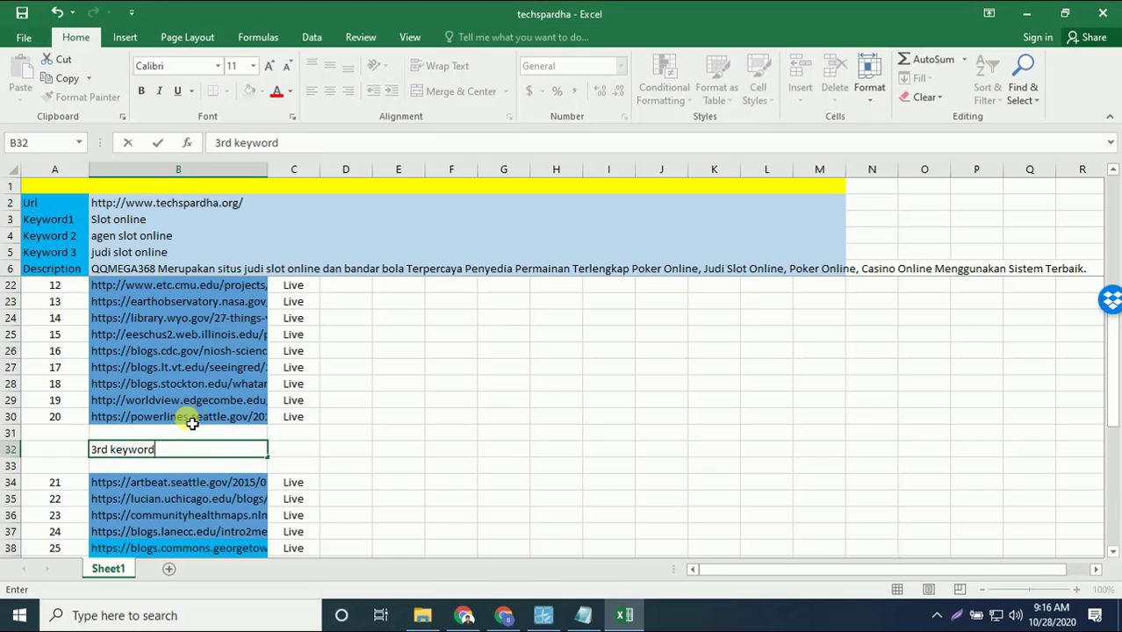
pyautogui.click(436, 455)
# - Format the "3rd keyword" label in cell B32 with centred alignment, a yellow fill and font size 18
pyautogui.click(167, 464)
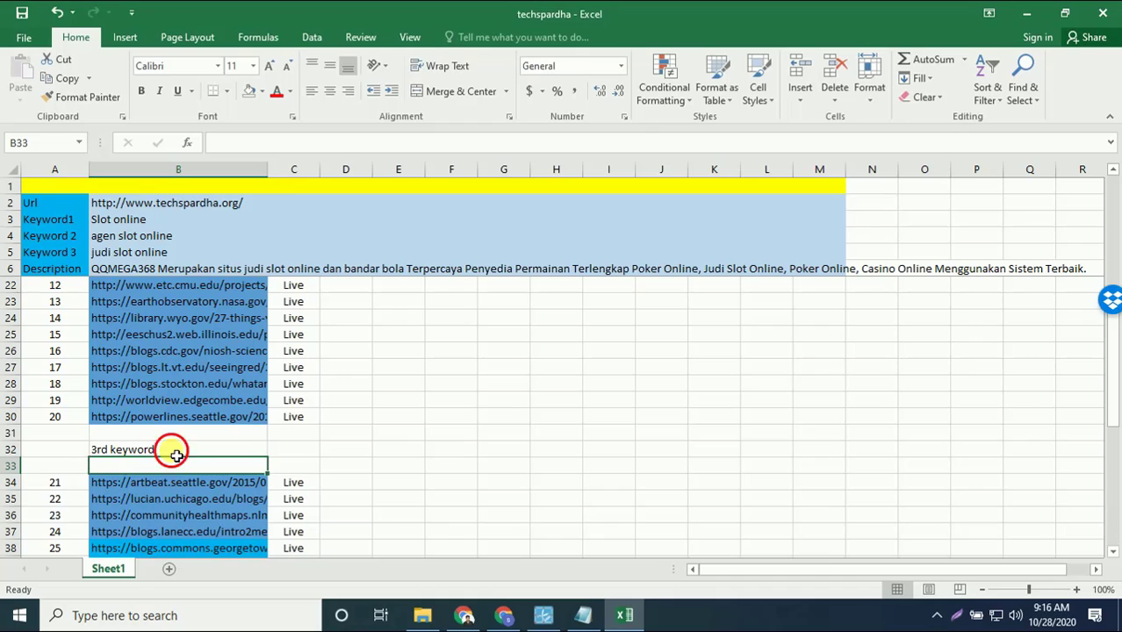
pyautogui.click(176, 454)
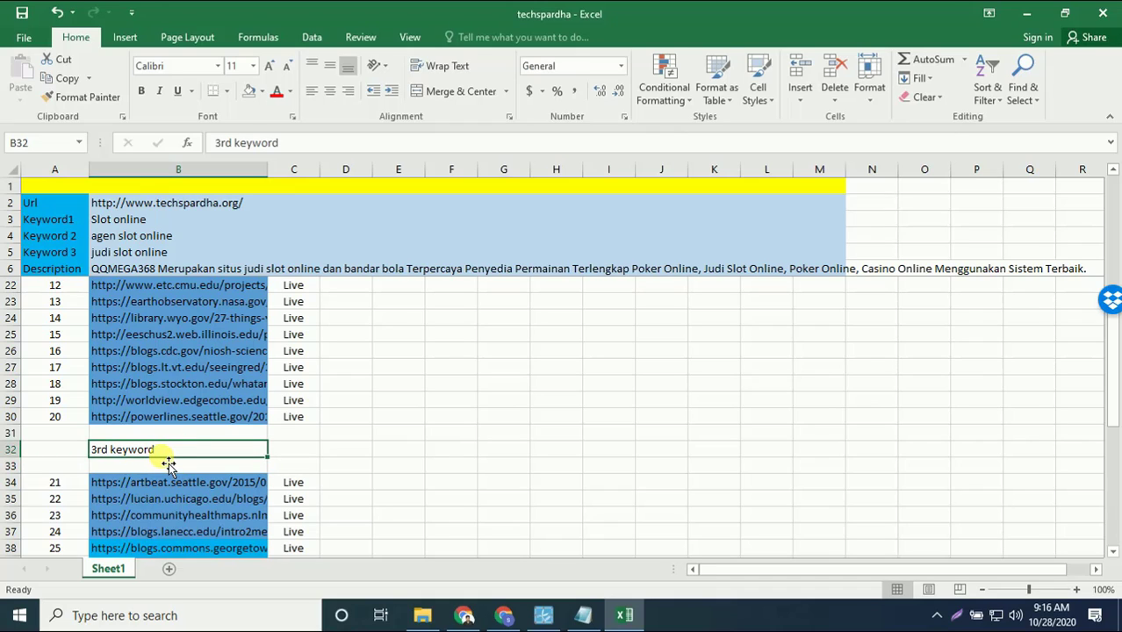
pyautogui.click(329, 97)
pyautogui.click(260, 93)
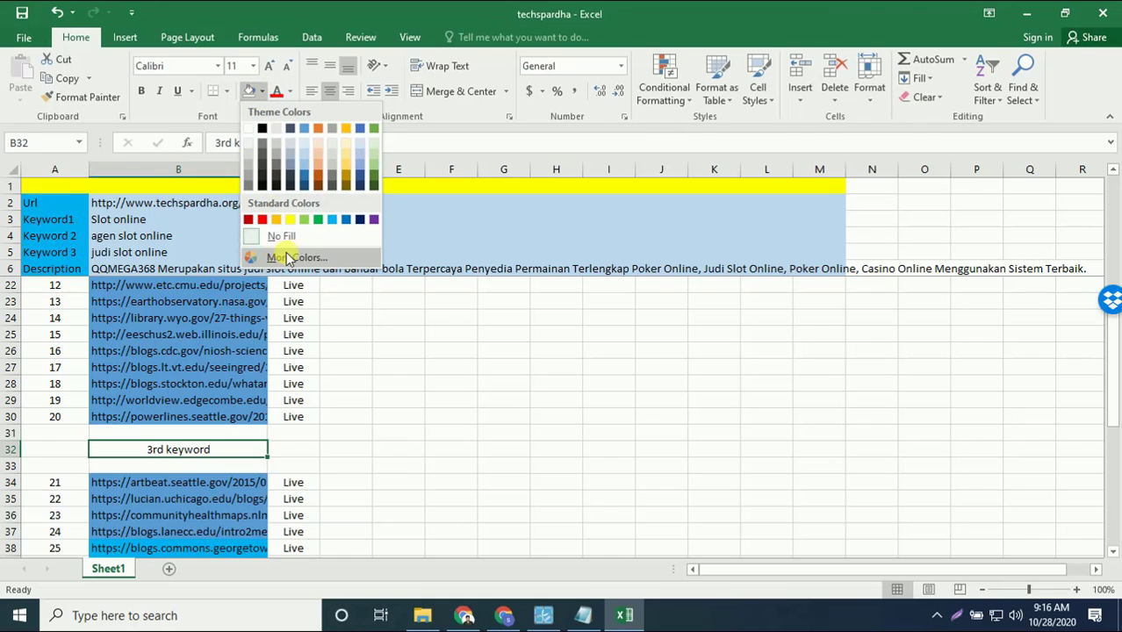
pyautogui.click(293, 221)
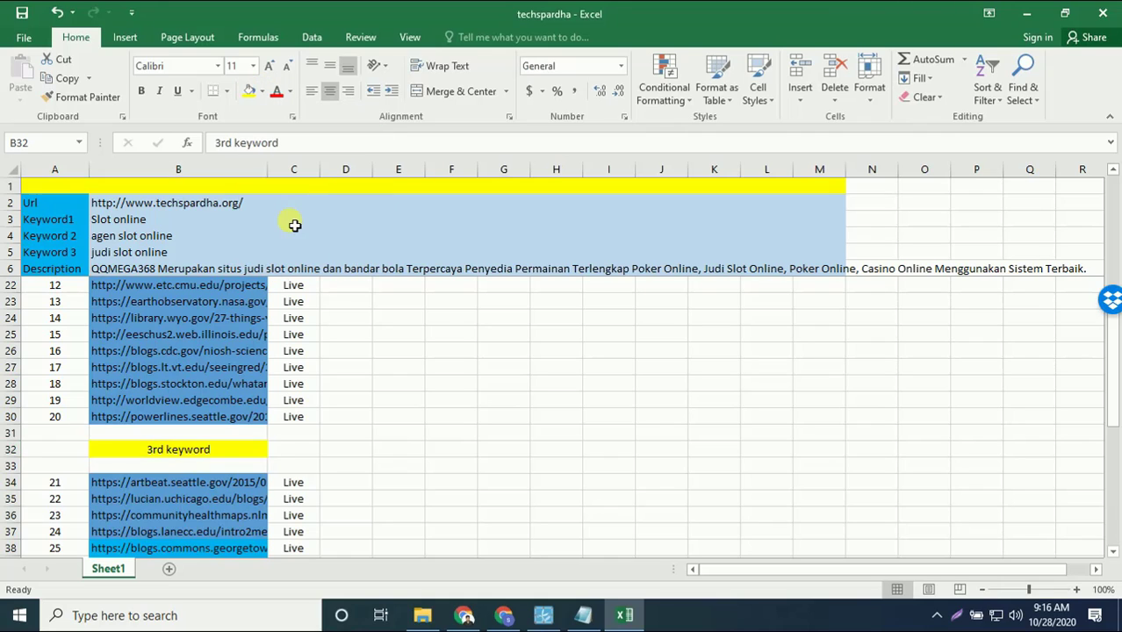
pyautogui.click(252, 67)
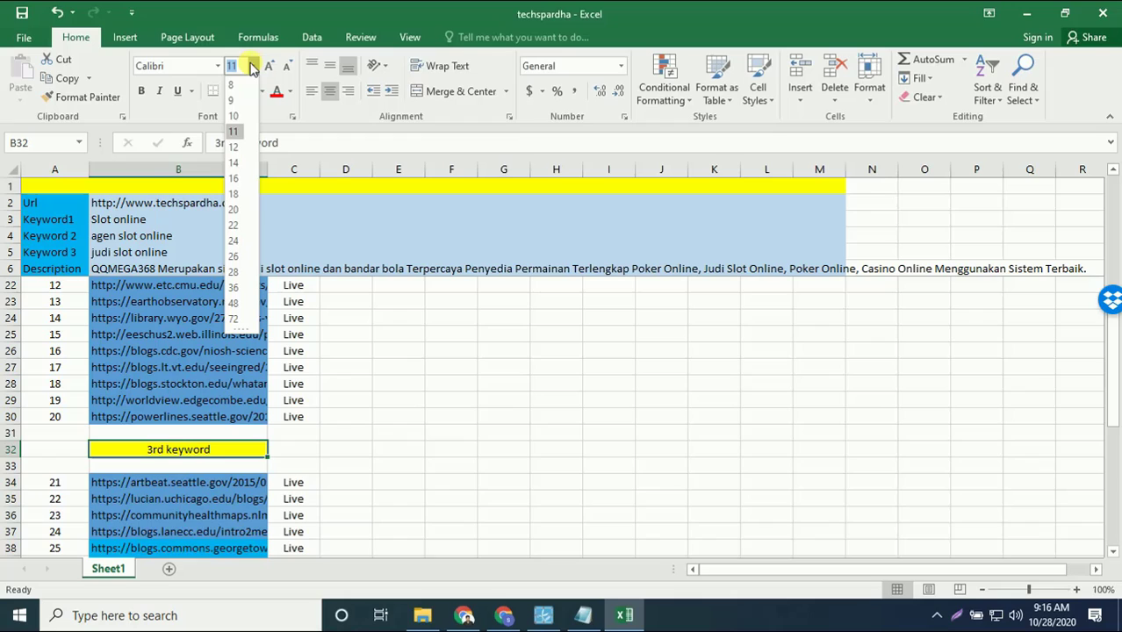
pyautogui.click(239, 192)
pyautogui.click(394, 438)
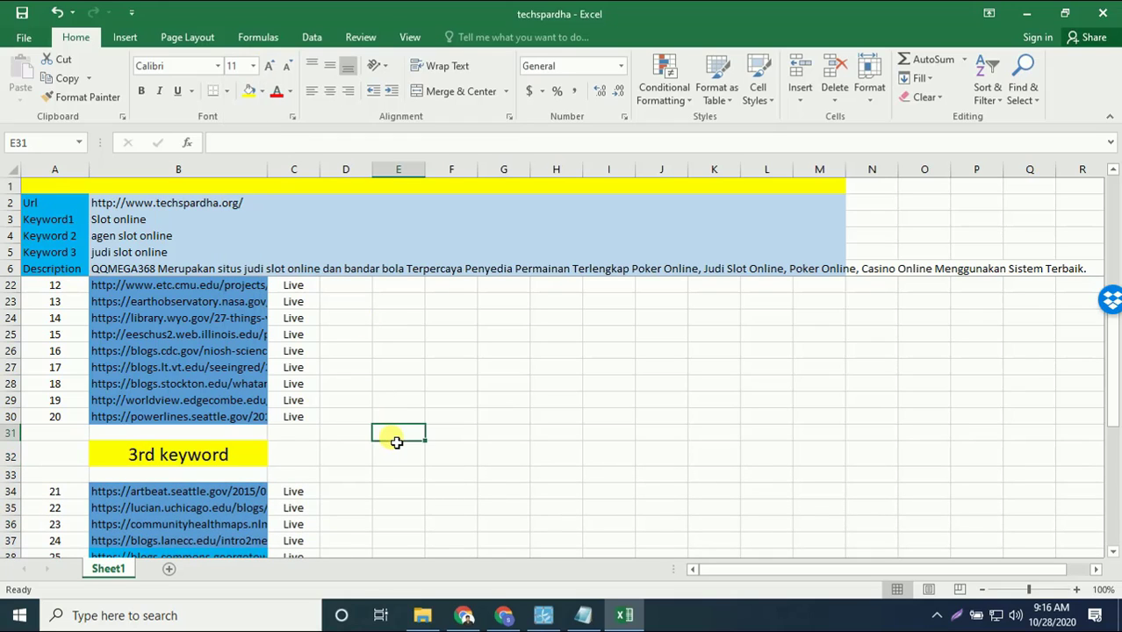
pyautogui.click(542, 615)
pyautogui.click(424, 465)
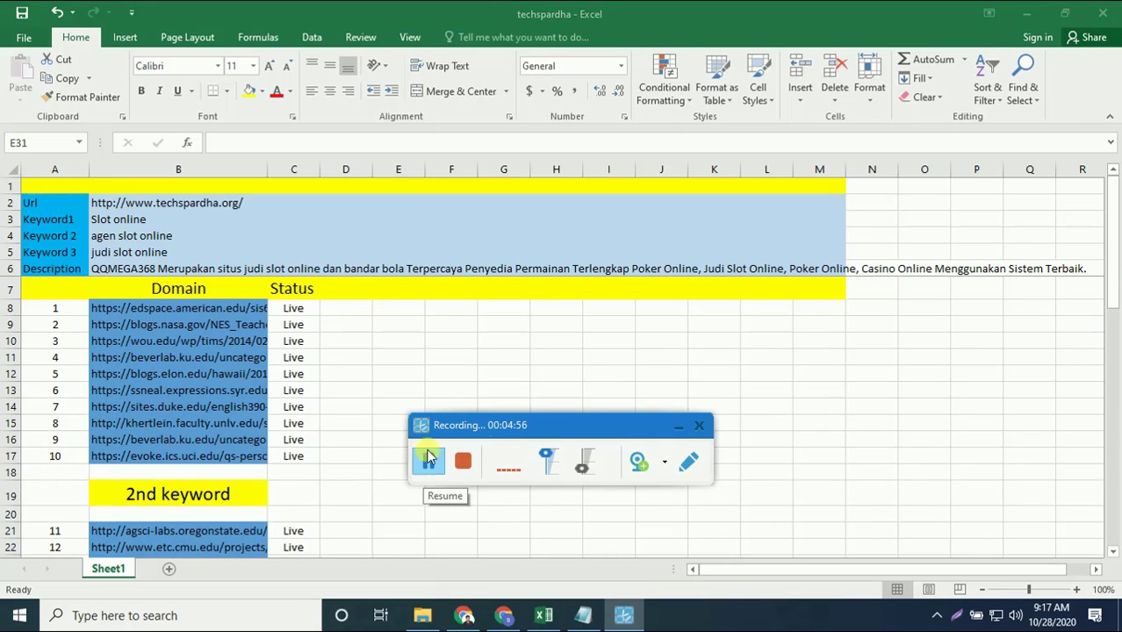
pyautogui.click(428, 457)
pyautogui.click(678, 427)
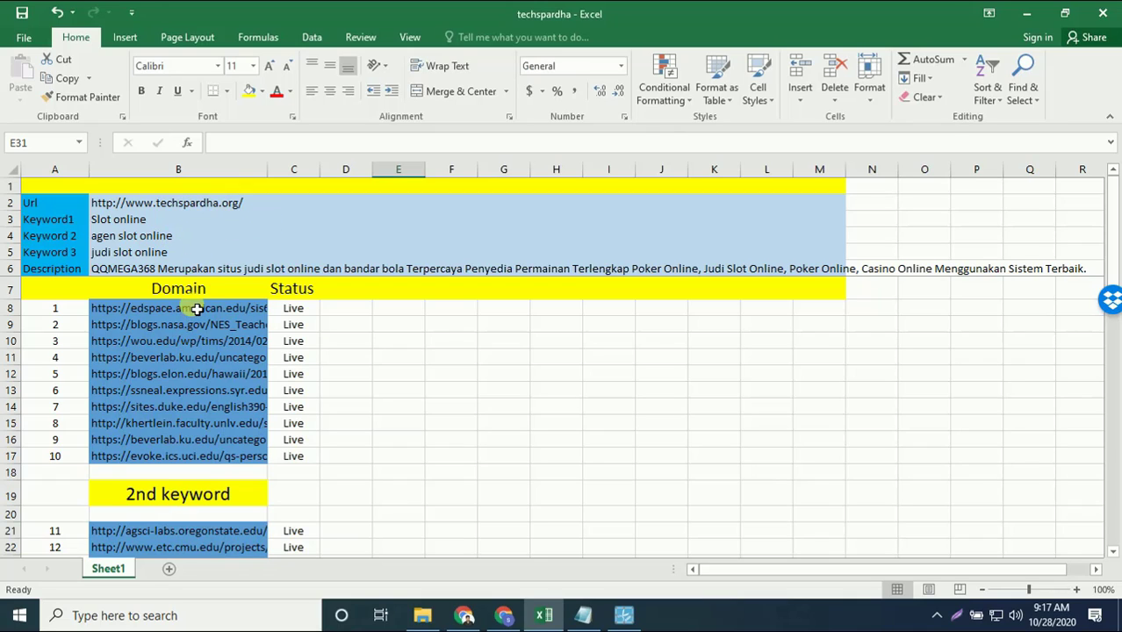
pyautogui.moveTo(199, 312); pyautogui.dragTo(202, 461)
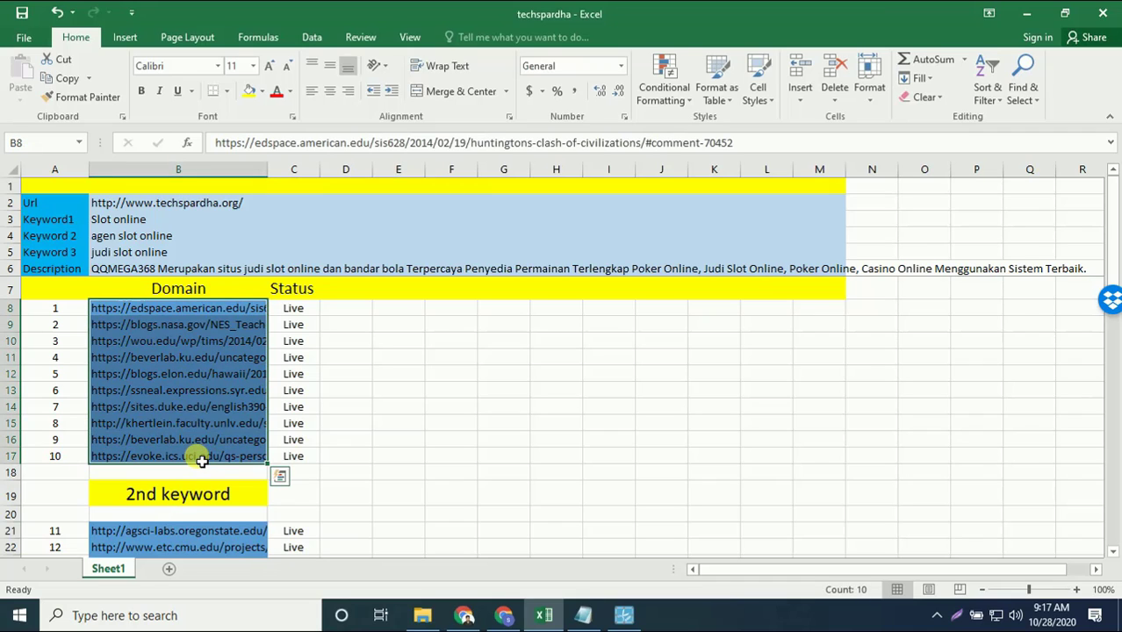
pyautogui.click(418, 424)
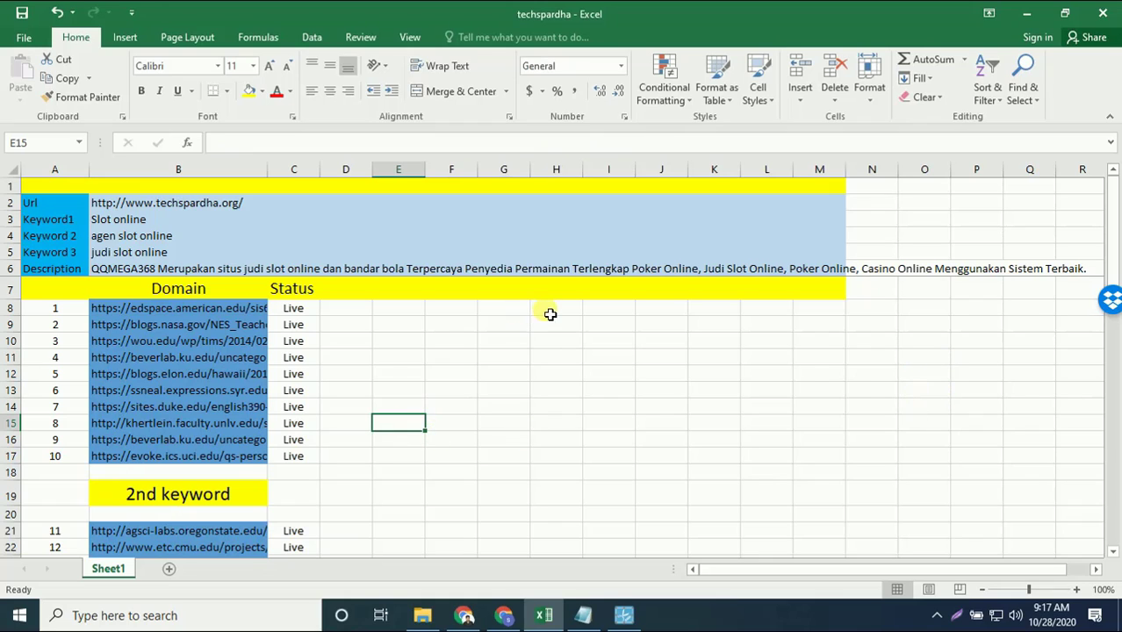
# - Switch to the RoboForm Editor and open the client identity's Person details for editing
pyautogui.click(936, 616)
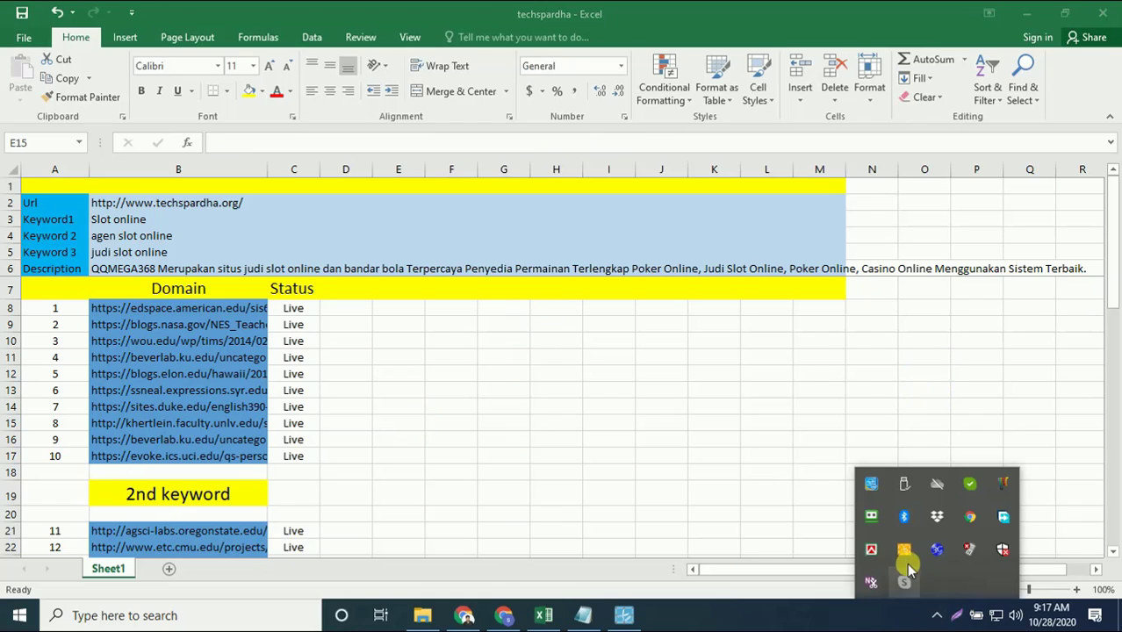
pyautogui.rightClick(875, 531)
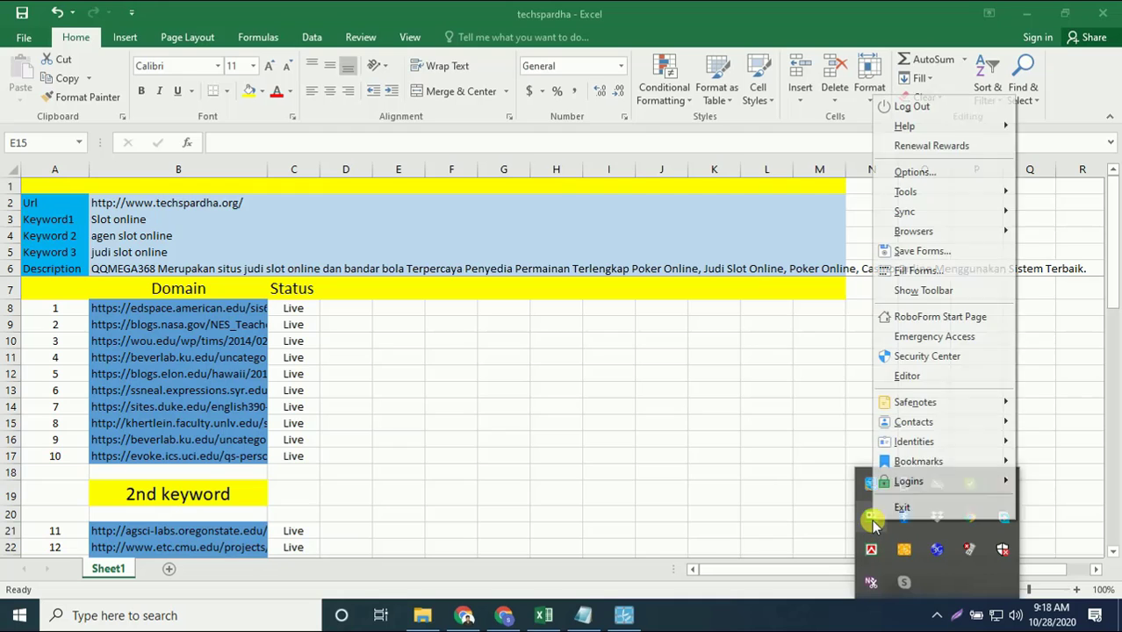
pyautogui.click(917, 376)
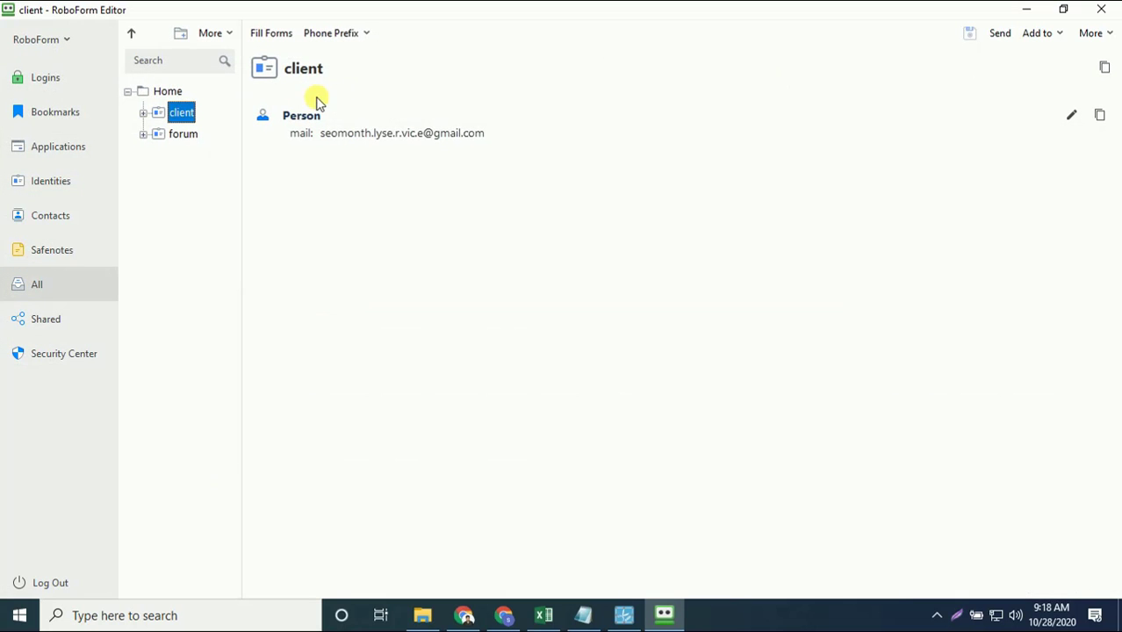
pyautogui.click(1072, 114)
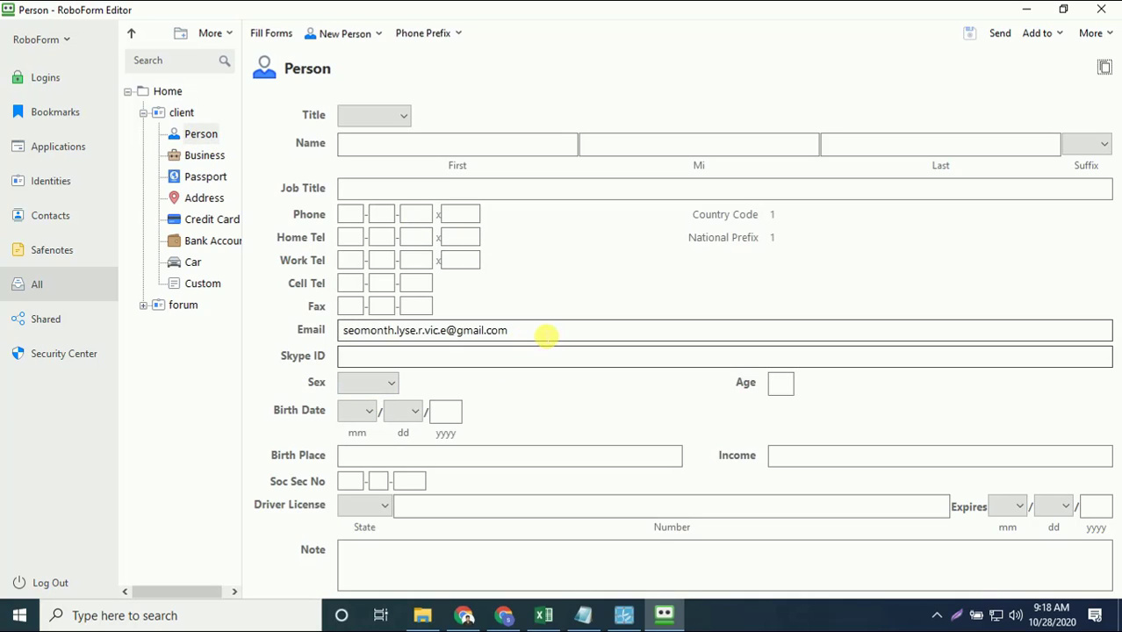
# - Look through the client identity's Business, Bank Account and Custom sections
pyautogui.click(214, 154)
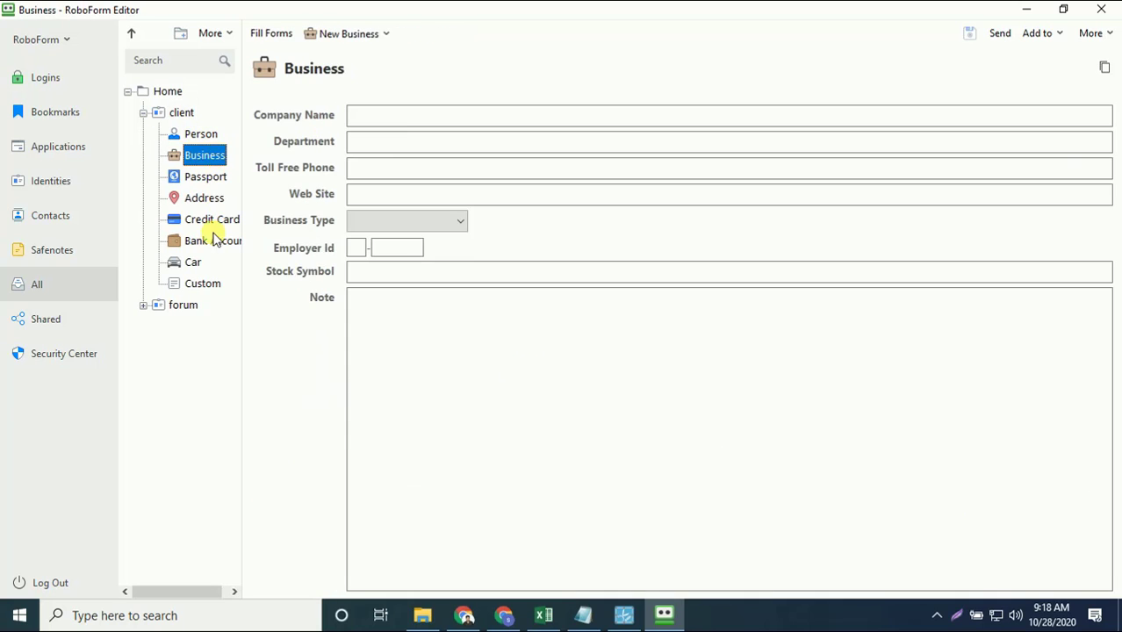
pyautogui.click(216, 242)
pyautogui.click(208, 290)
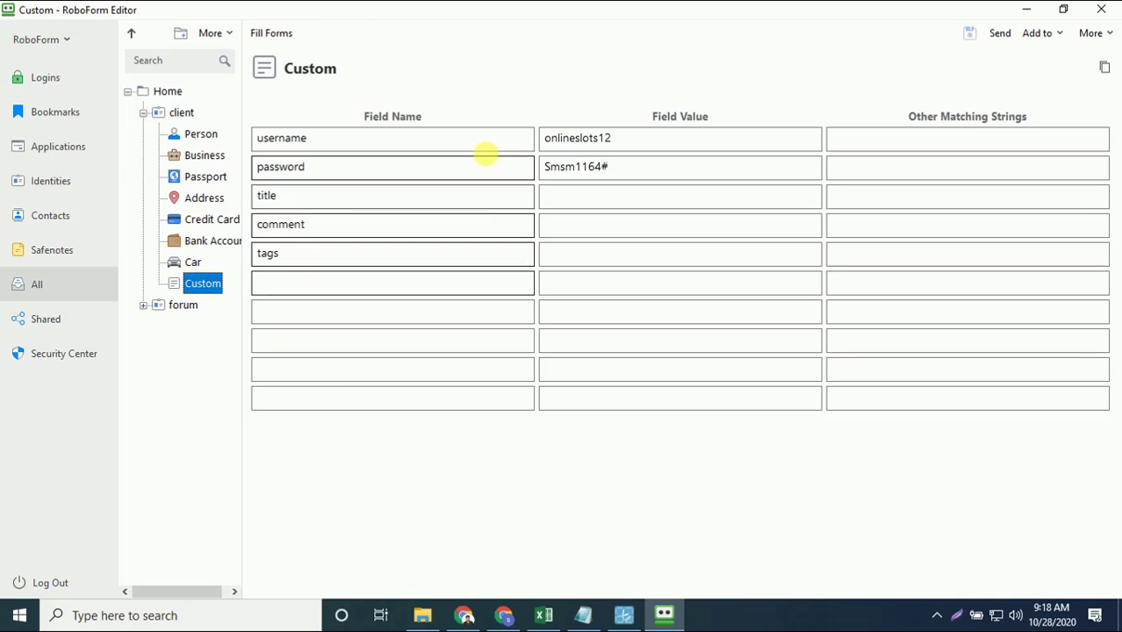
pyautogui.doubleClick(602, 138)
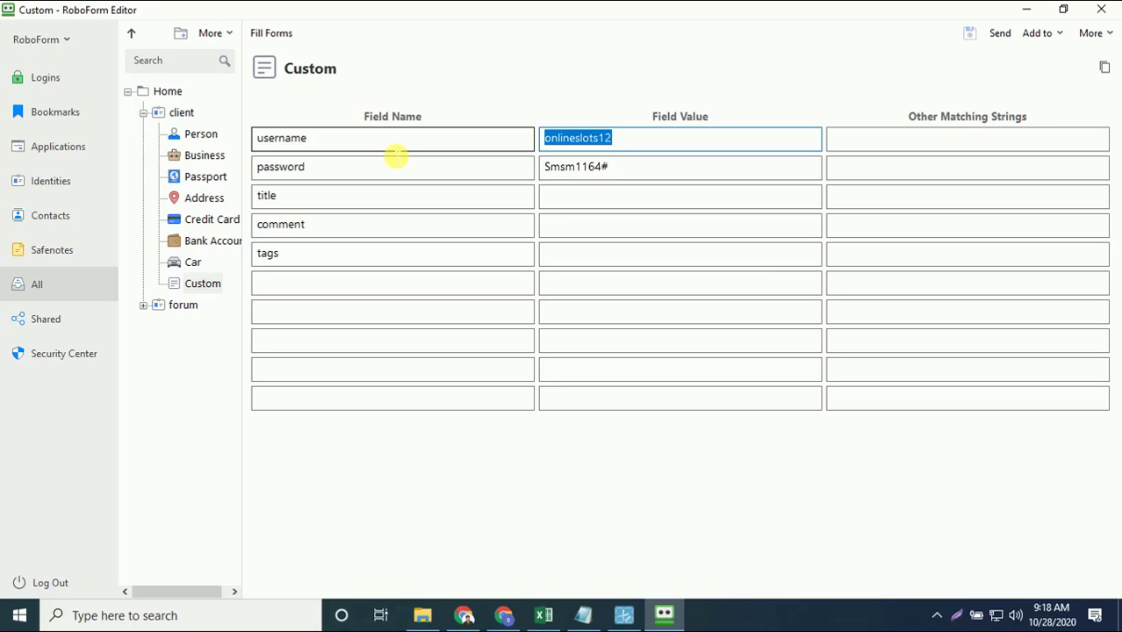
pyautogui.press('BackSpace')
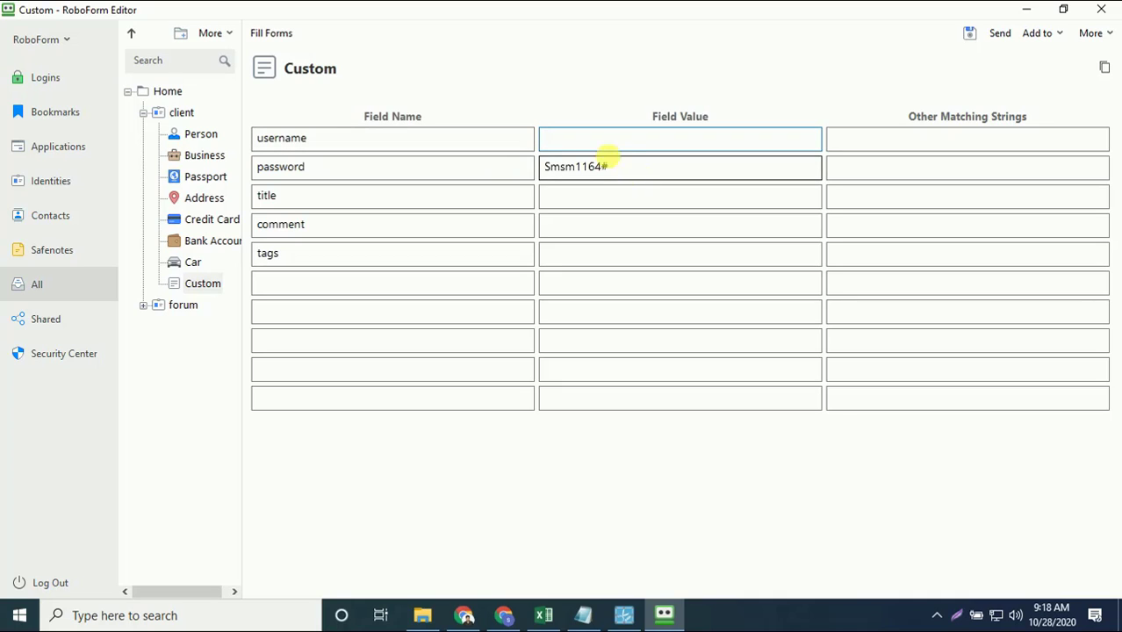
pyautogui.moveTo(625, 170); pyautogui.dragTo(531, 177)
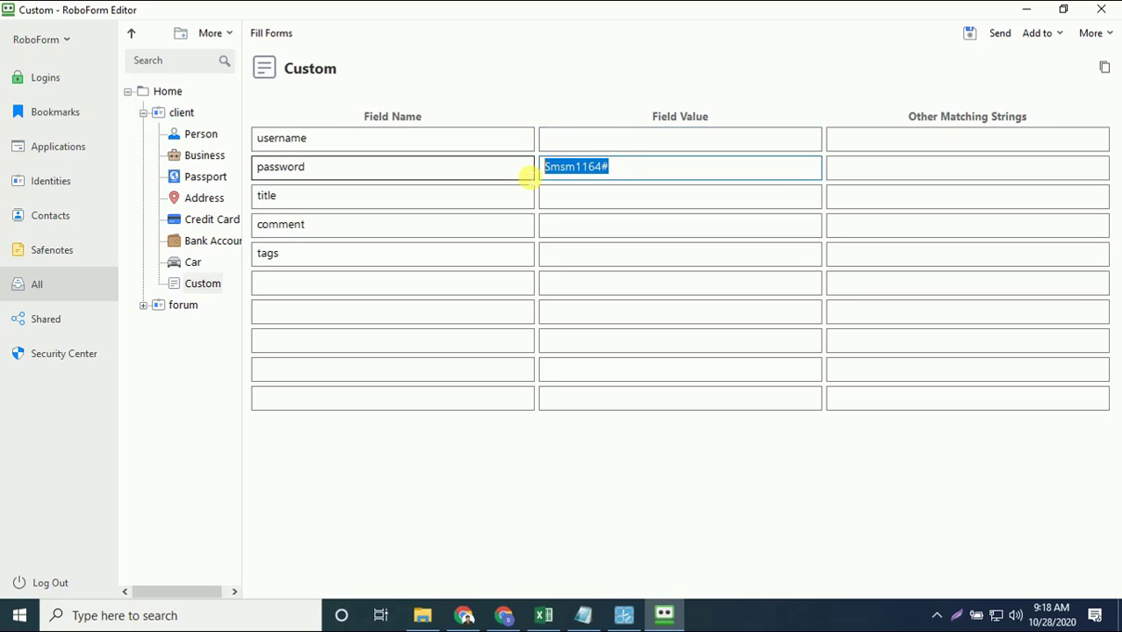
pyautogui.click(647, 173)
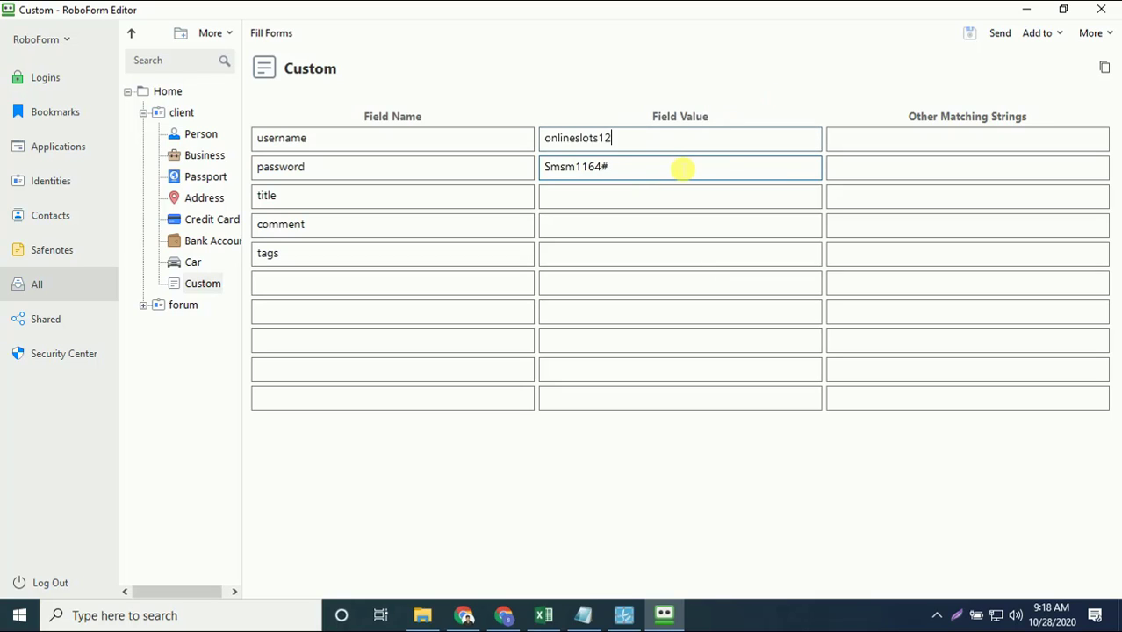
pyautogui.click(969, 34)
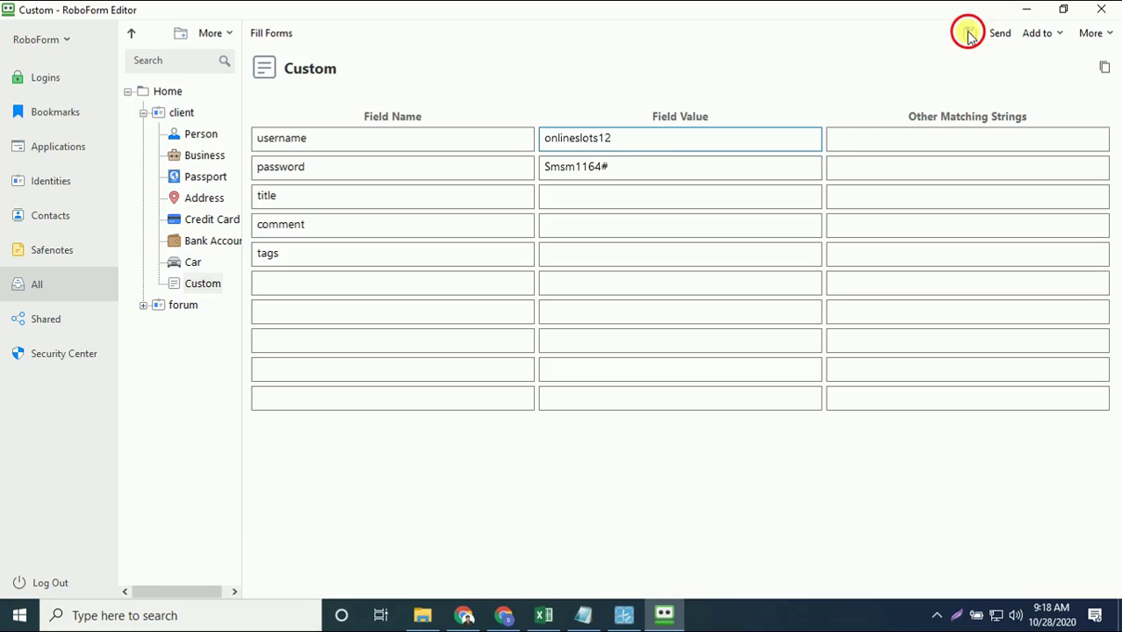
# - Copy the Keyword1 value "Slot online" from the Excel workbook into the first name field of the client's Person details in RoboForm
pyautogui.click(202, 133)
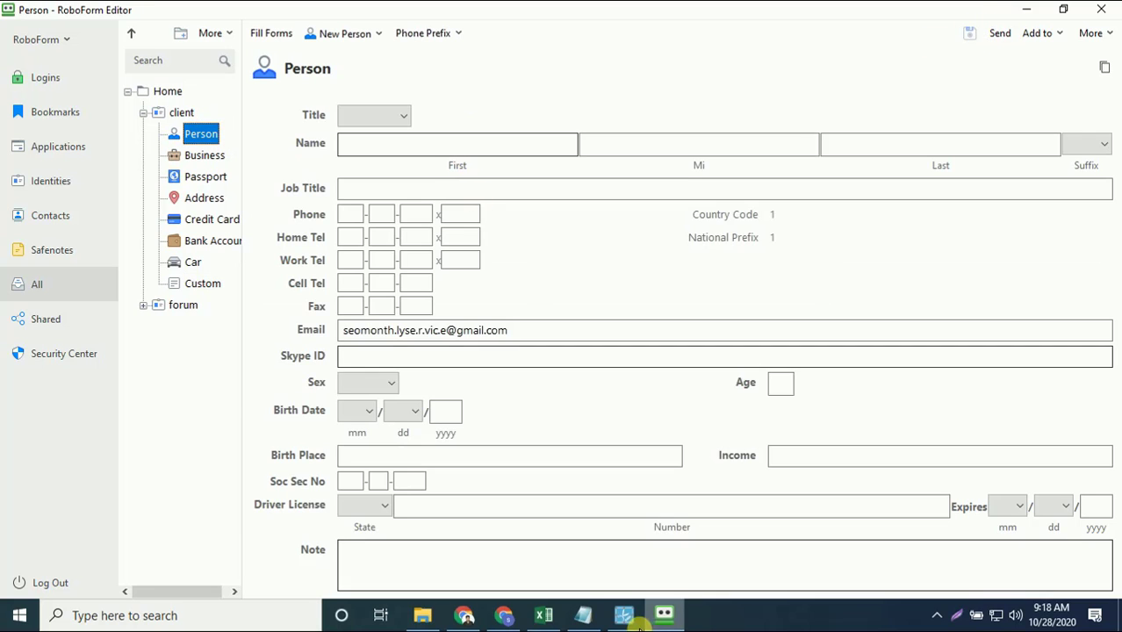
pyautogui.click(545, 616)
pyautogui.click(132, 222)
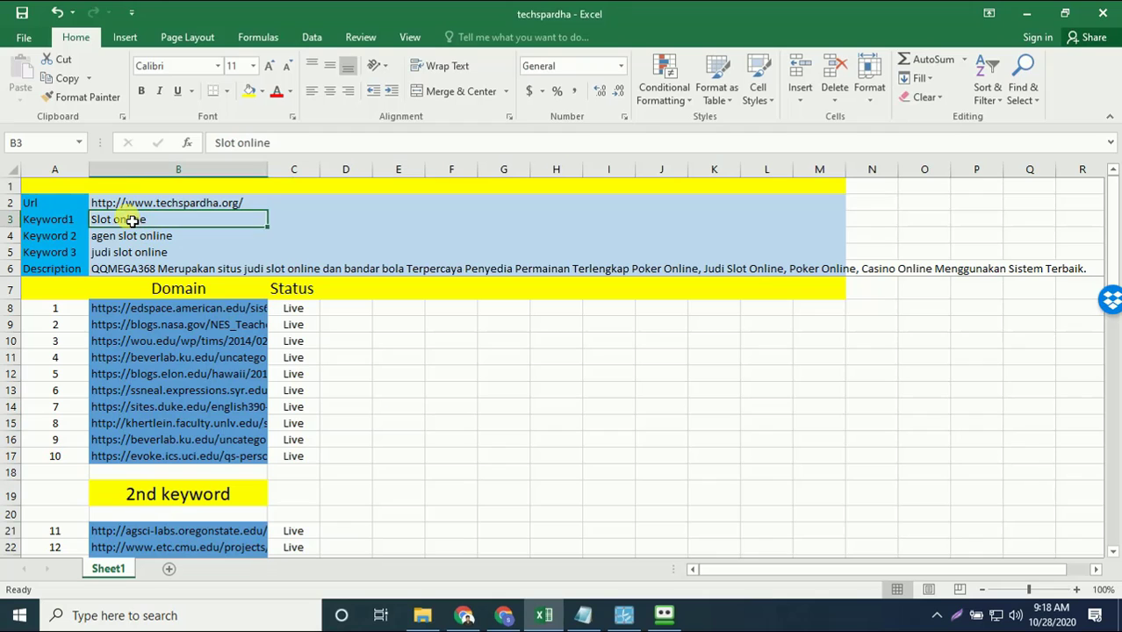
pyautogui.hotkey('ctrl', 'c')
pyautogui.click(664, 615)
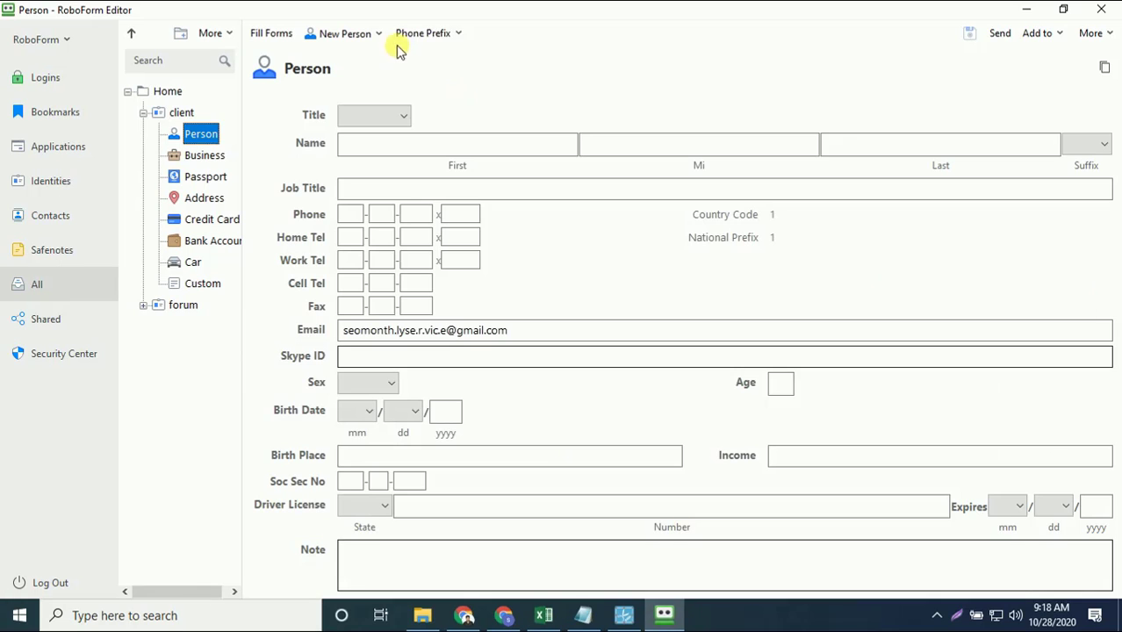
pyautogui.click(430, 146)
pyautogui.hotkey('ctrl', 'v')
# - Move the word "online" from the first name field to the last name field, leaving "Slot" as the first name
pyautogui.doubleClick(376, 145)
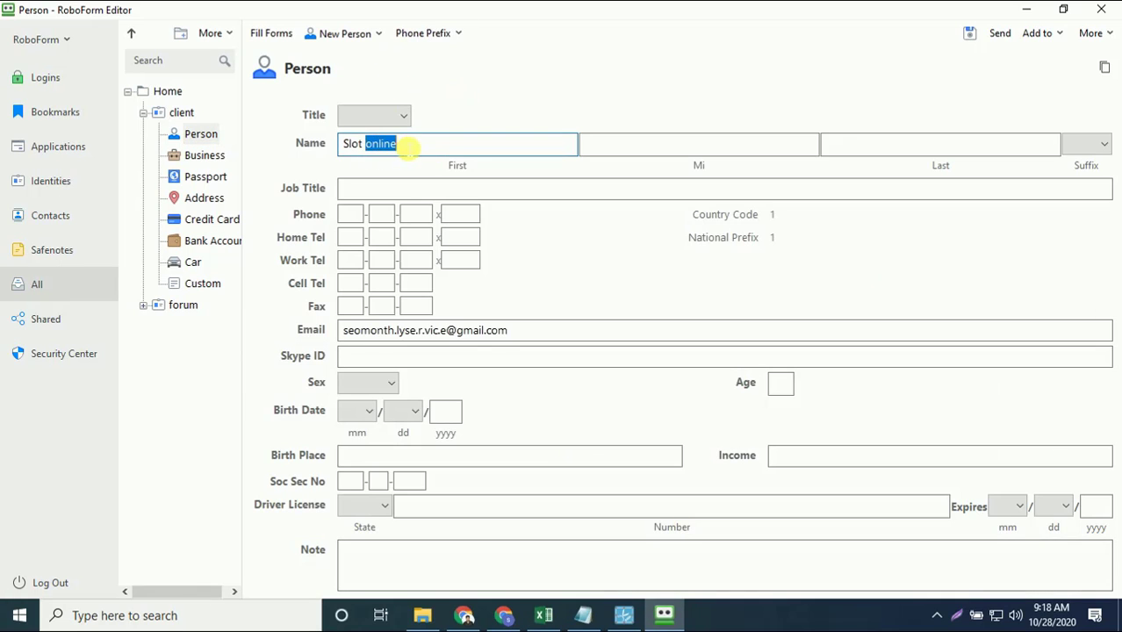
pyautogui.hotkey('ctrl', 'x')
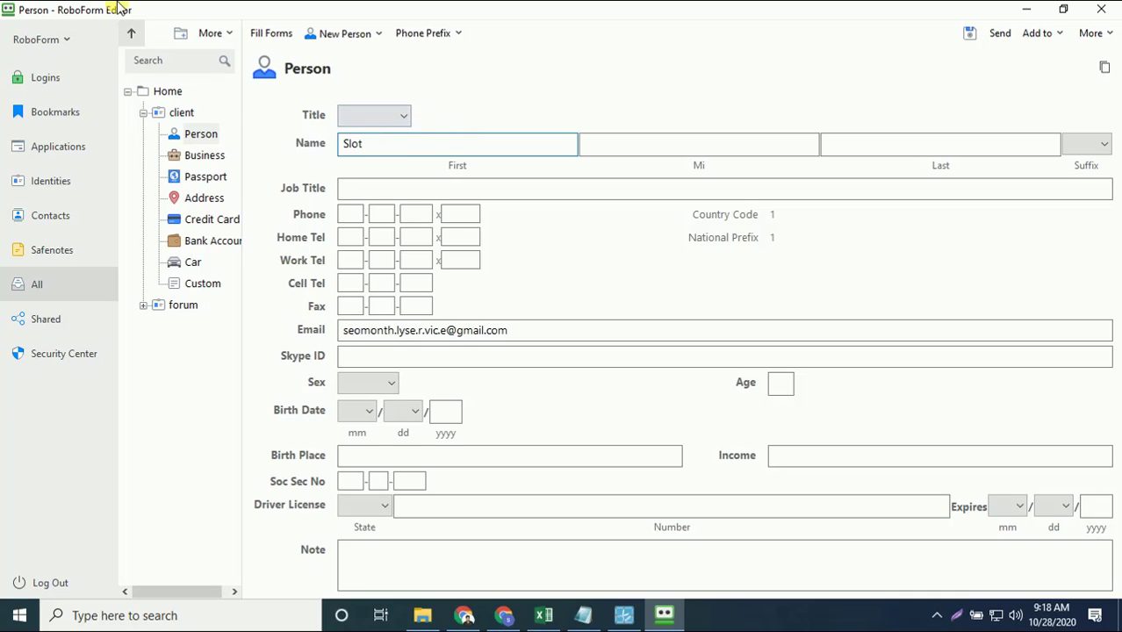
pyautogui.click(916, 149)
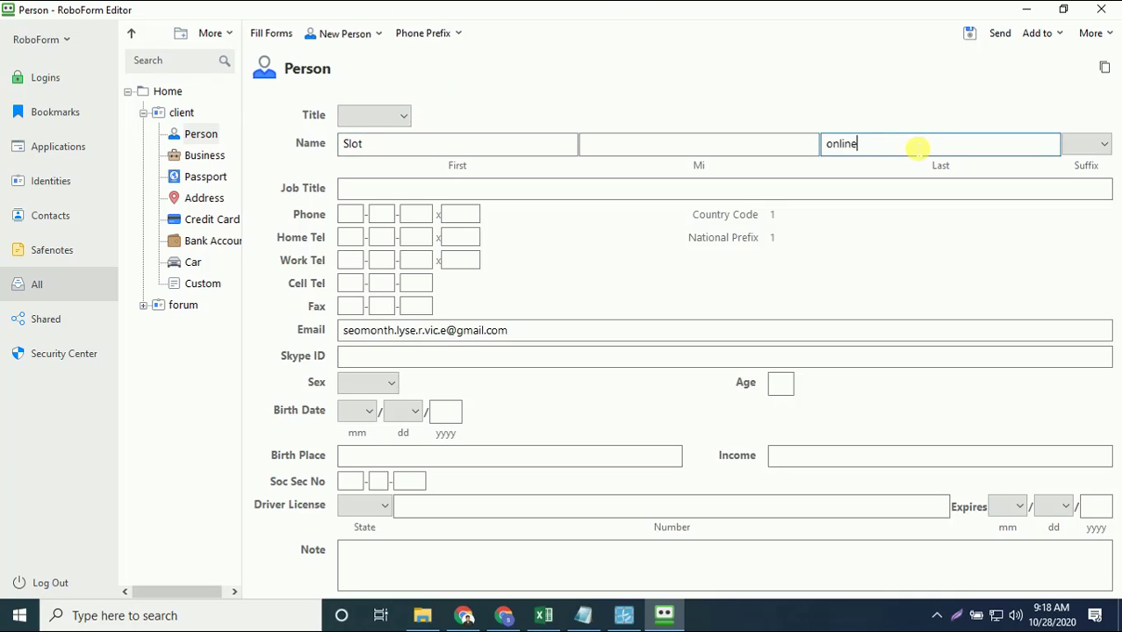
# - Save the client's Person details and copy the workbook's Keyword1 value "Slot online" into the company name of the Business section
pyautogui.click(968, 40)
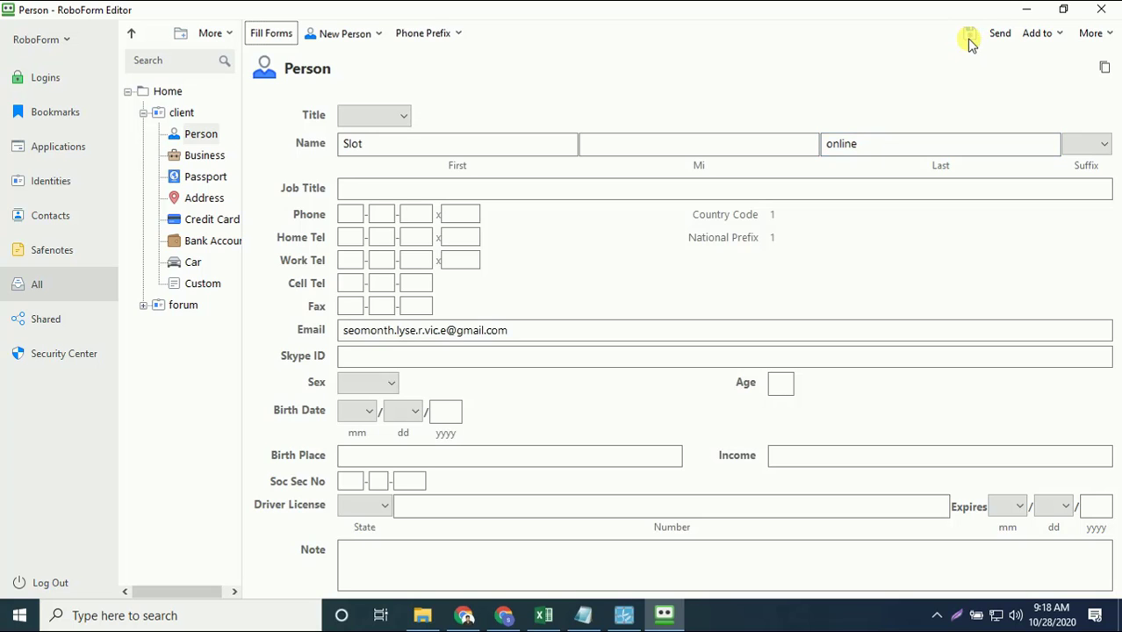
pyautogui.click(195, 158)
pyautogui.click(544, 615)
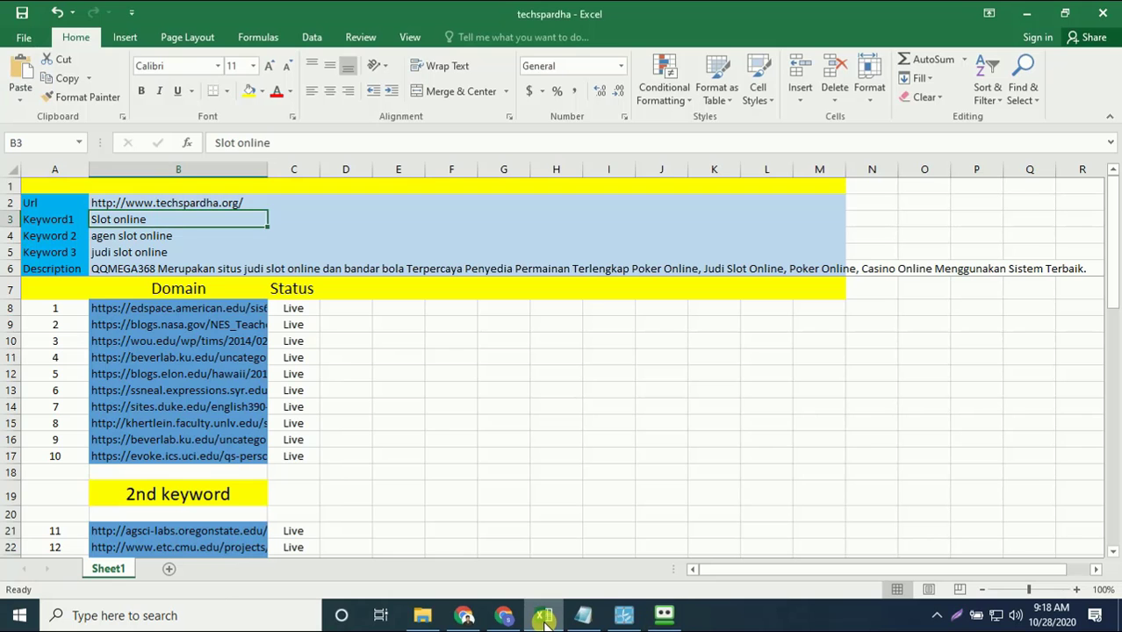
pyautogui.hotkey('ctrl', 'c')
pyautogui.click(664, 616)
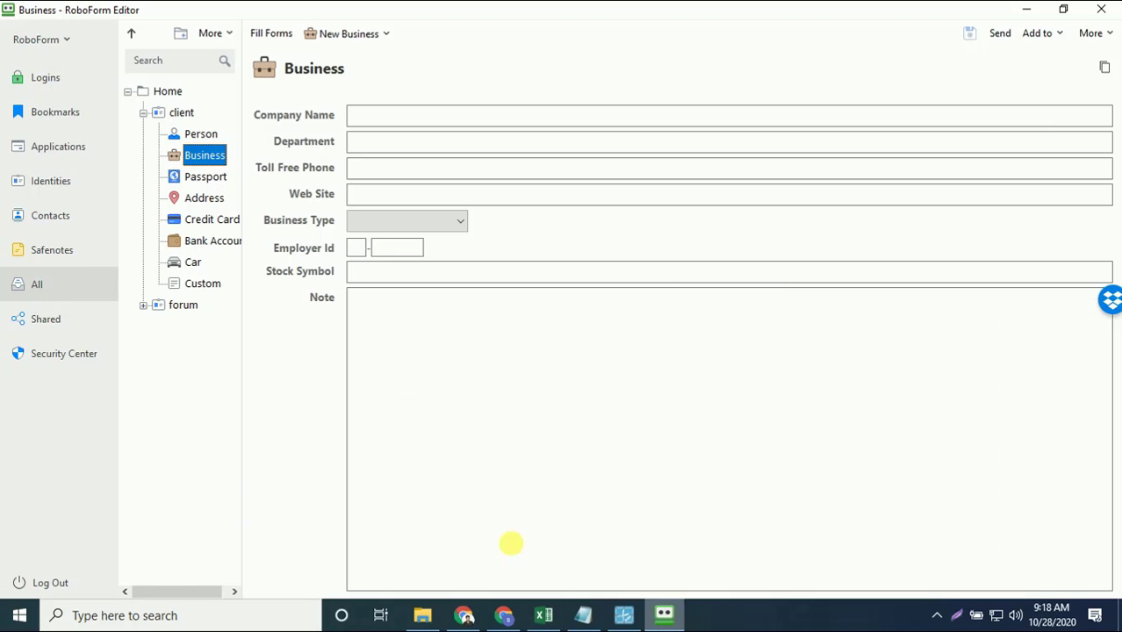
pyautogui.click(411, 116)
pyautogui.hotkey('ctrl', 'v')
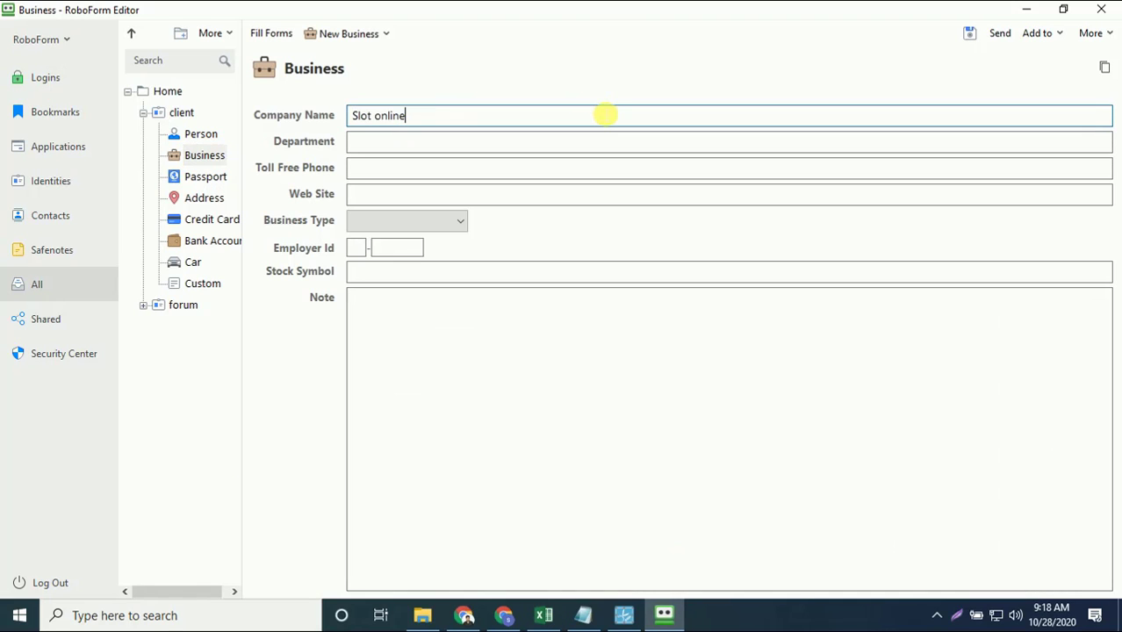
pyautogui.click(542, 616)
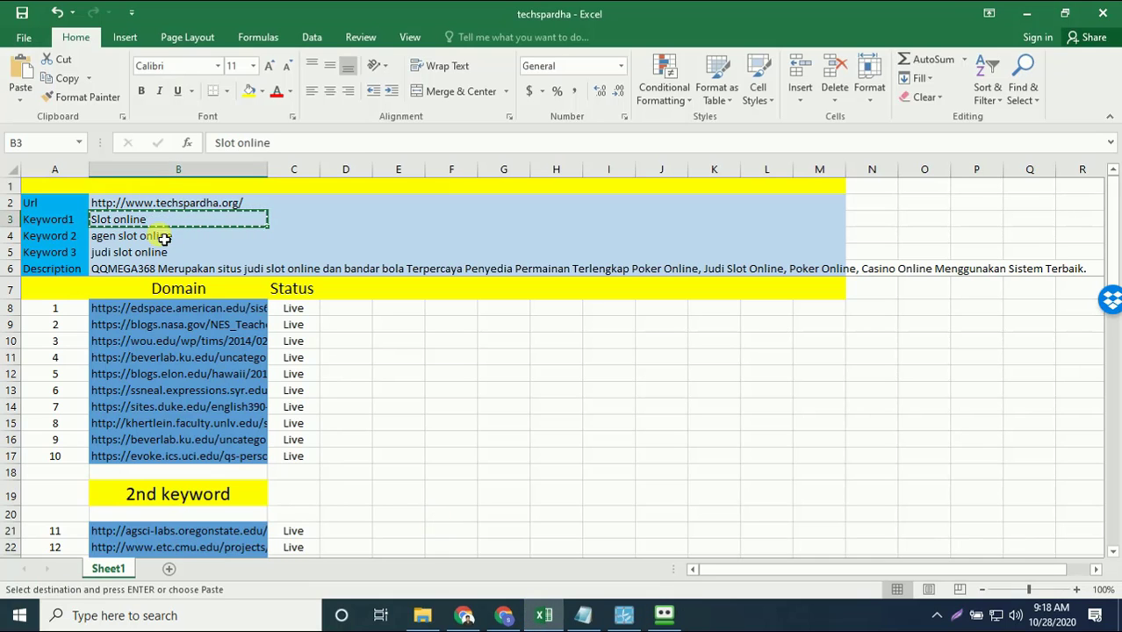
pyautogui.click(160, 205)
pyautogui.hotkey('ctrl', 'c')
pyautogui.click(665, 616)
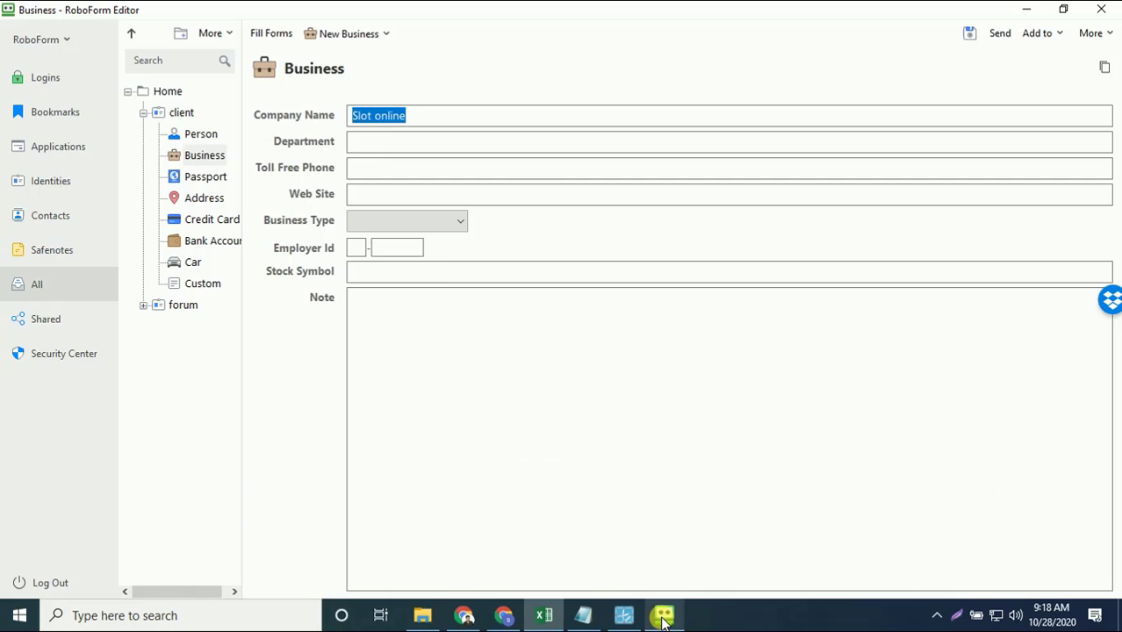
pyautogui.click(391, 197)
pyautogui.hotkey('ctrl', 'v')
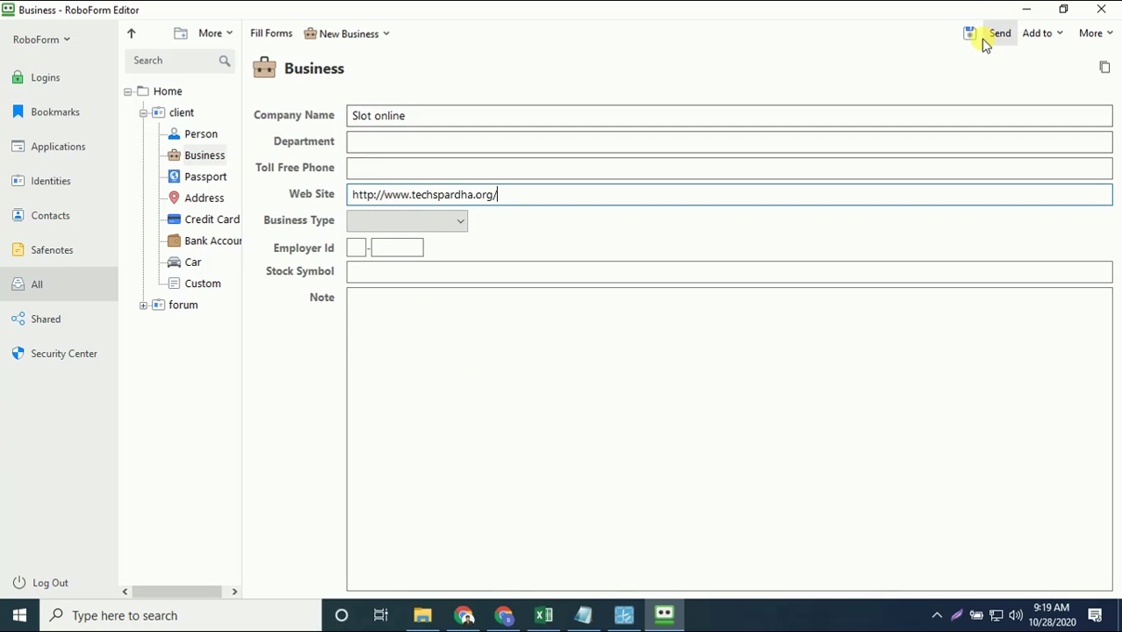
pyautogui.click(1108, 9)
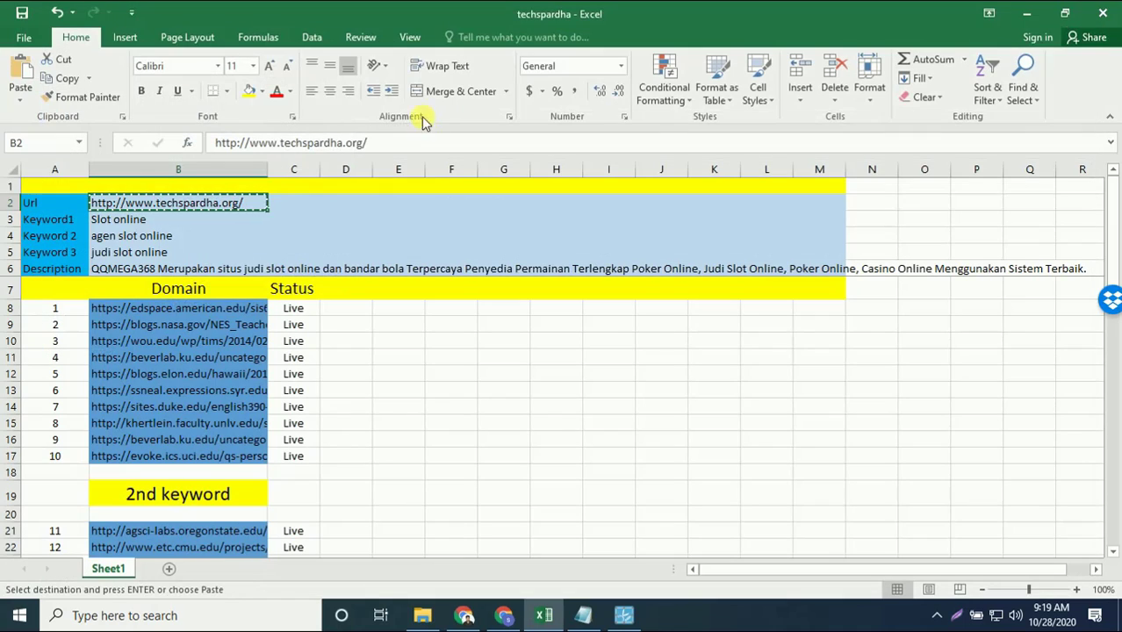
# - Clear the copy selection on the Url cell and save the techspardha workbook
pyautogui.click(367, 358)
pyautogui.click(421, 252)
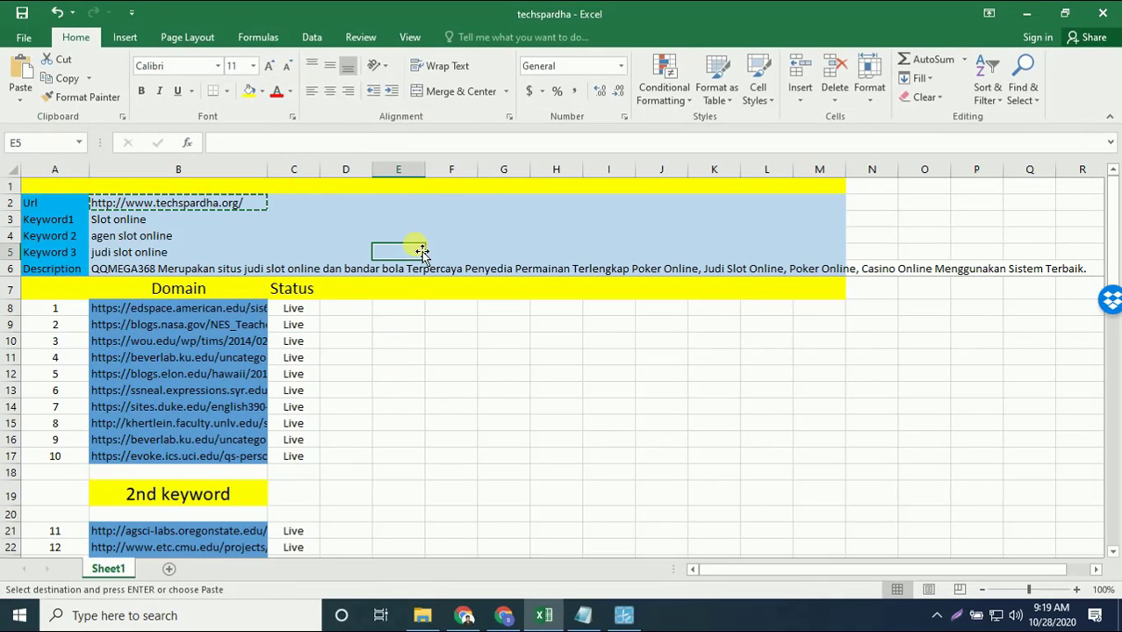
pyautogui.click(470, 203)
pyautogui.hotkey('ctrl', 's')
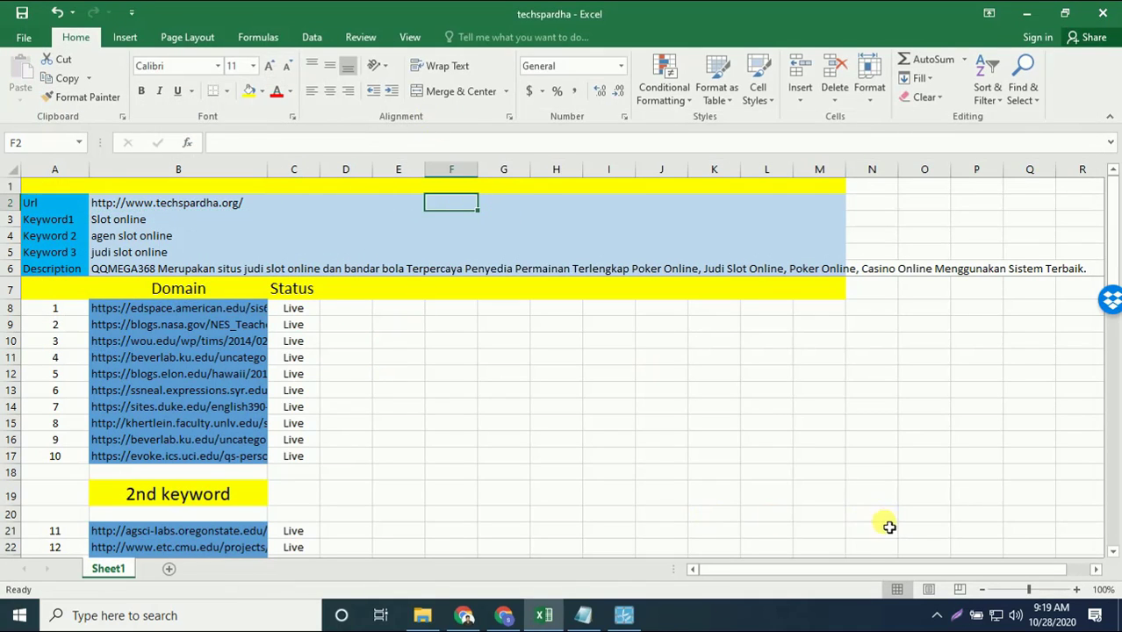
# - Copy the first keyword's ten domain links (B8:B17) and open them all in Chrome with the URL list extension, replacing its existing list
pyautogui.moveTo(227, 313); pyautogui.dragTo(229, 461)
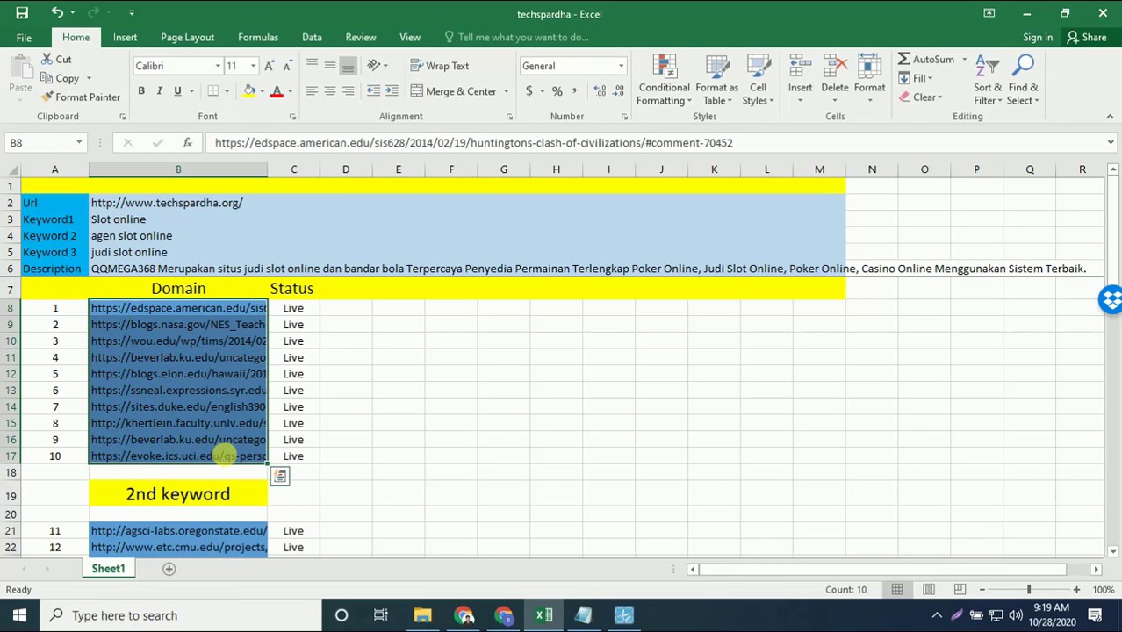
pyautogui.hotkey('ctrl', 'c')
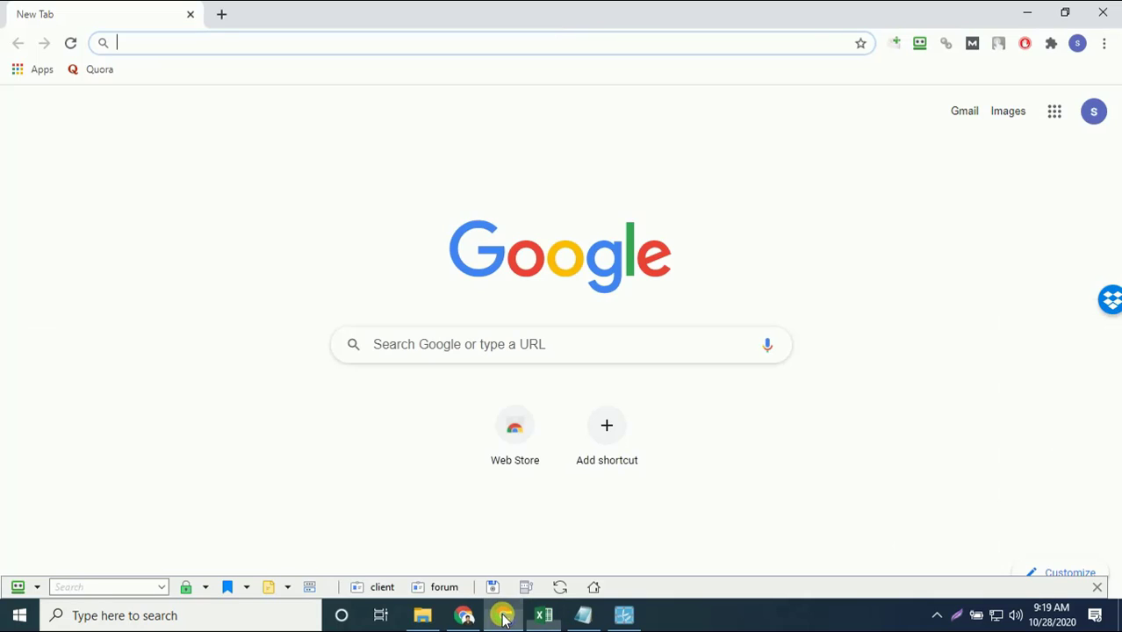
pyautogui.click(503, 615)
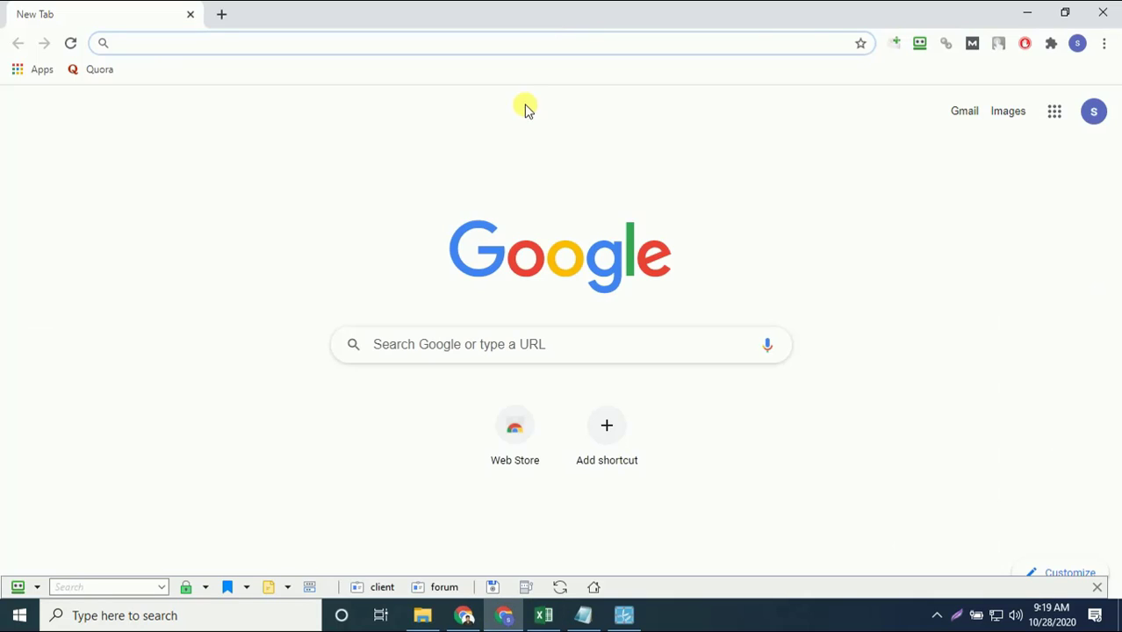
pyautogui.click(889, 44)
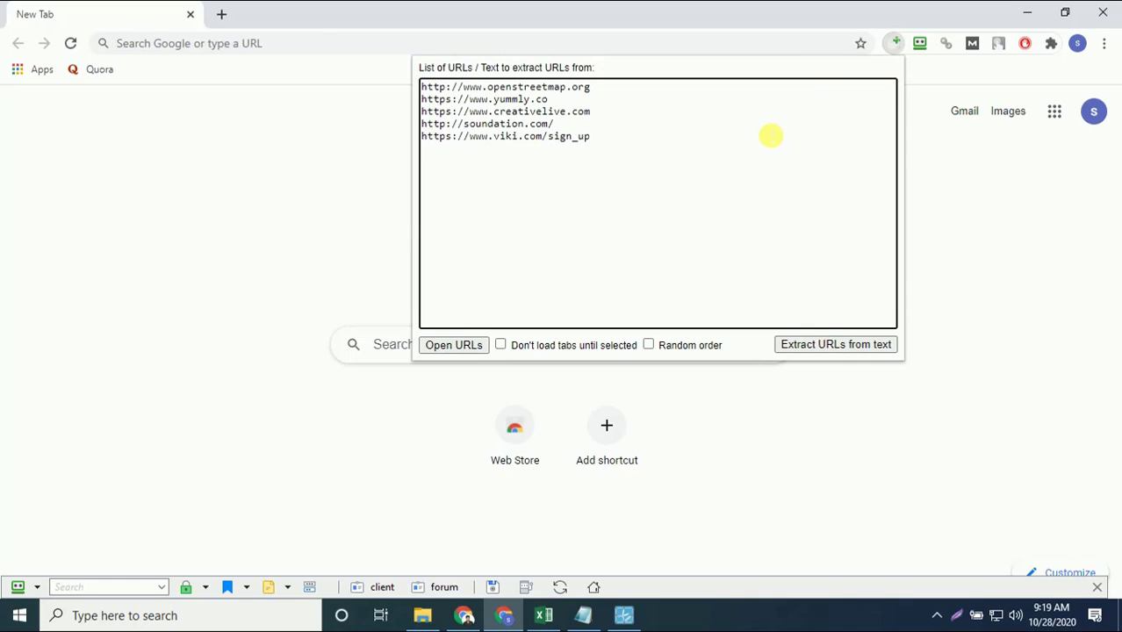
pyautogui.hotkey('ctrl', 'a')
pyautogui.hotkey('ctrl', 'v')
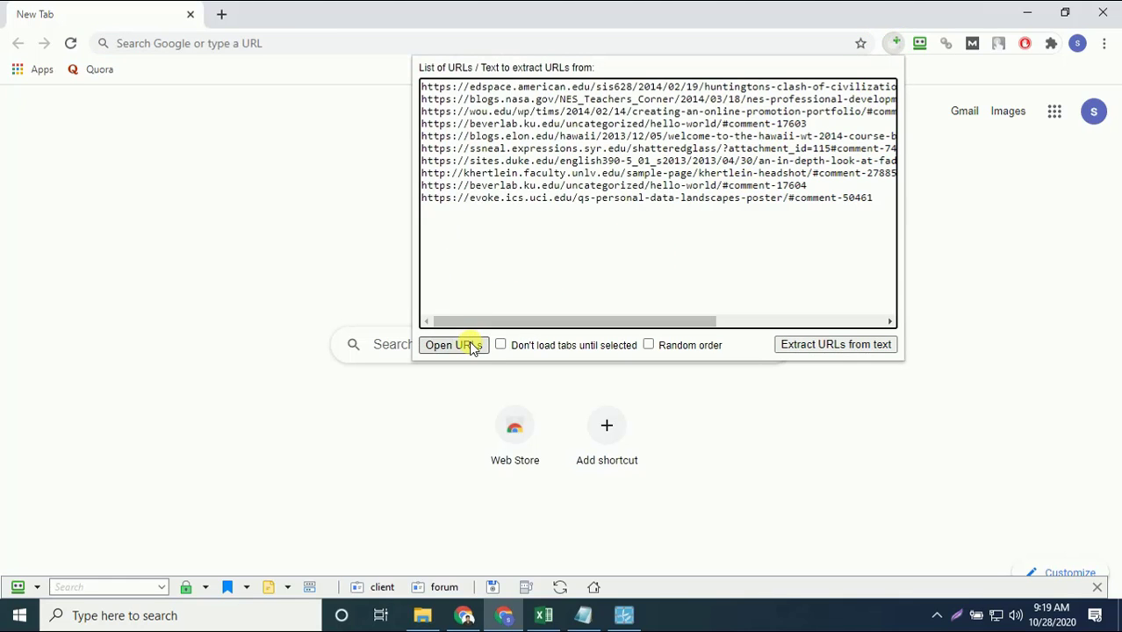
pyautogui.click(469, 343)
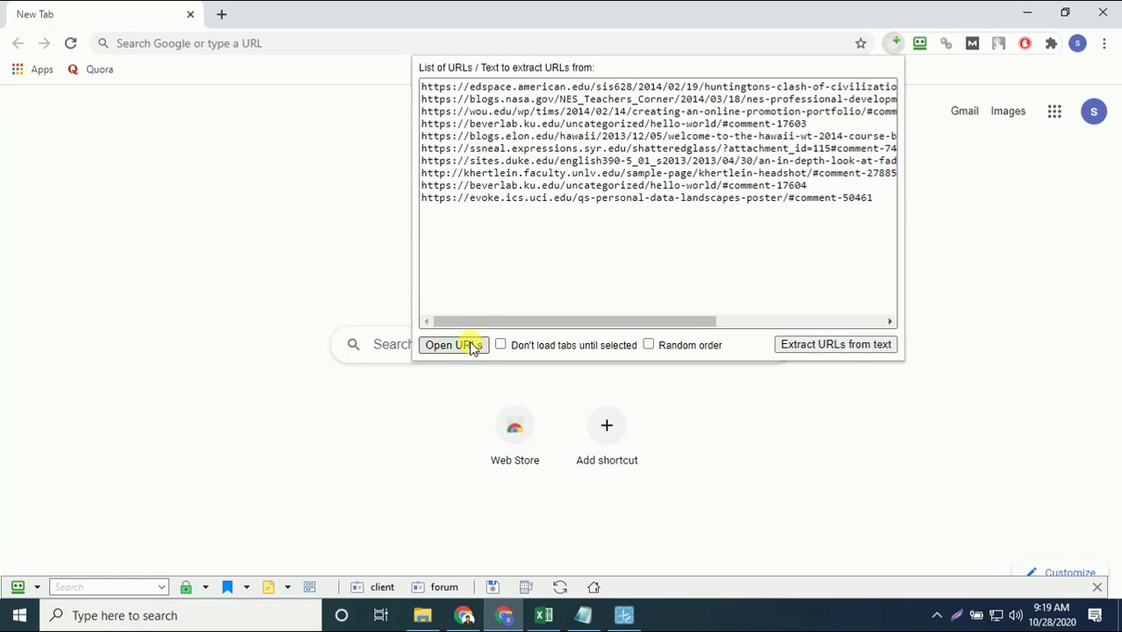
pyautogui.click(227, 281)
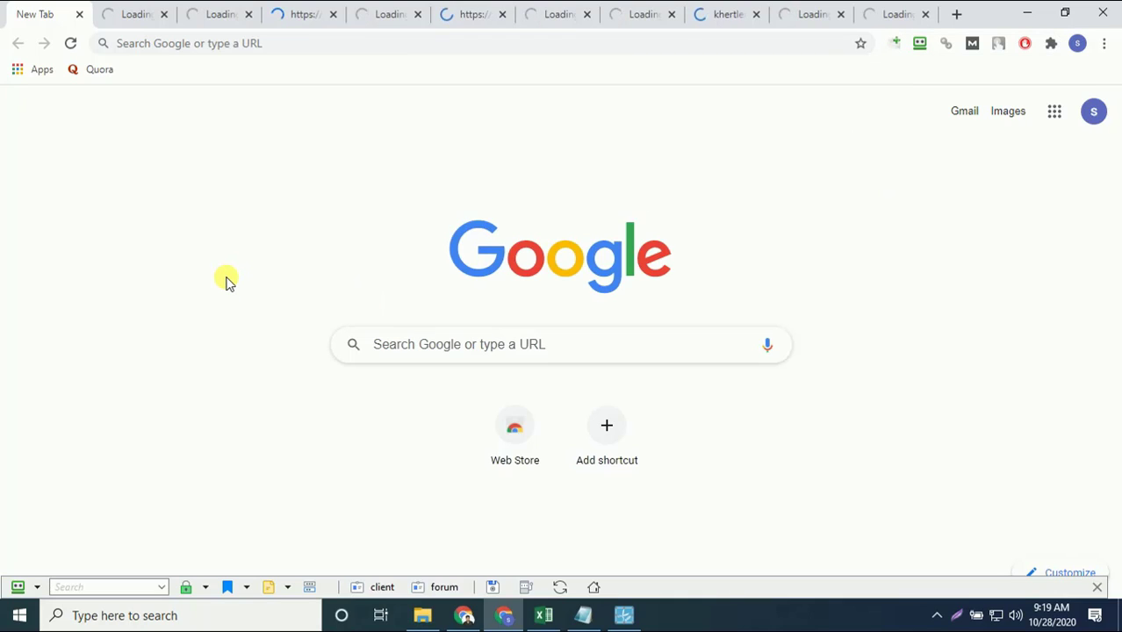
# - Check whether the opened edu and gov pages have loaded, dismissing the Windows license notice
pyautogui.click(136, 11)
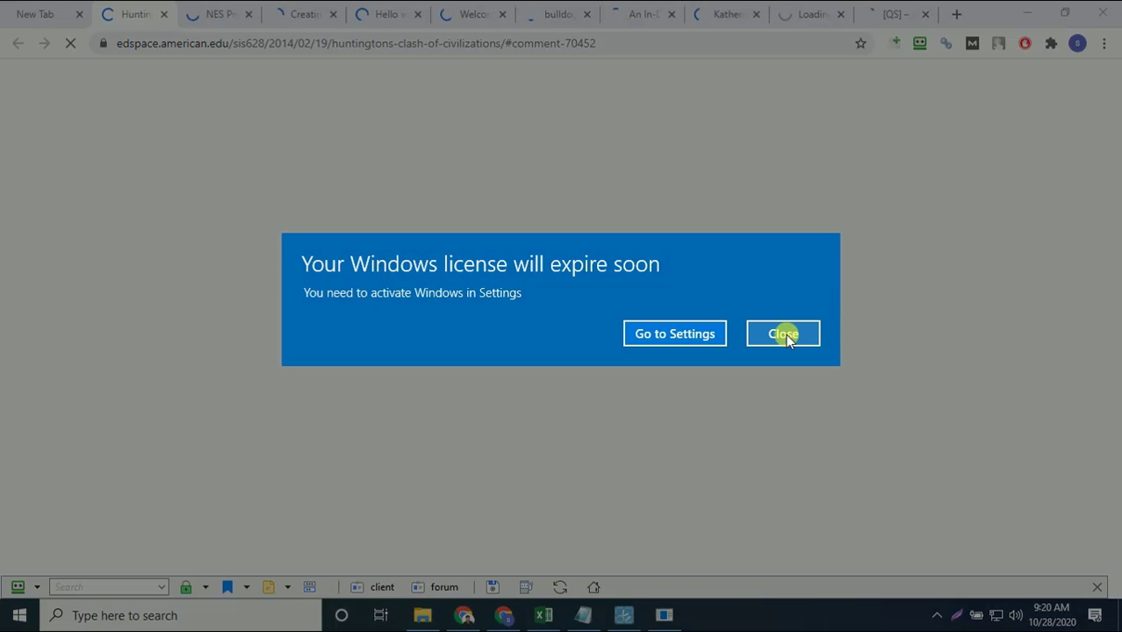
pyautogui.click(783, 334)
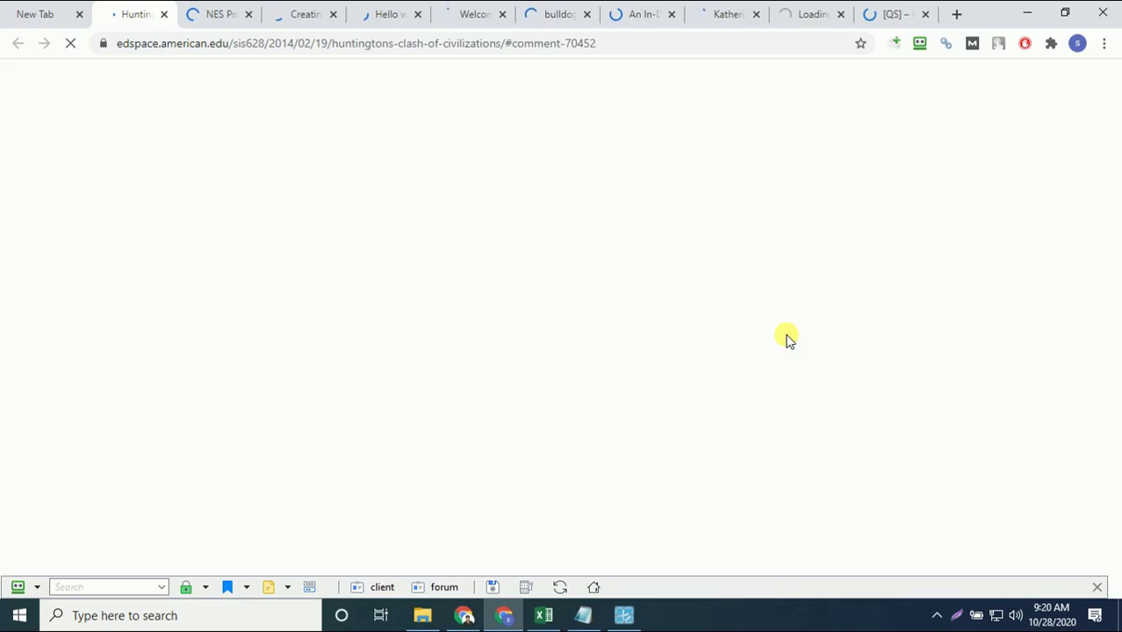
pyautogui.click(220, 11)
pyautogui.click(303, 10)
pyautogui.click(389, 9)
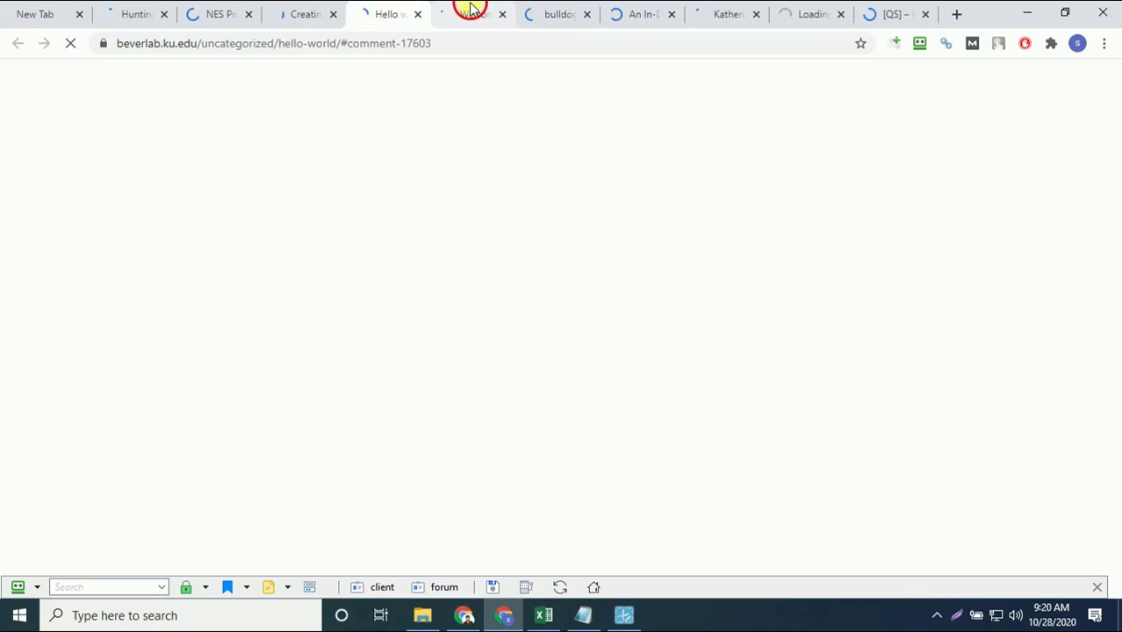
pyautogui.click(469, 11)
pyautogui.click(548, 11)
pyautogui.click(664, 9)
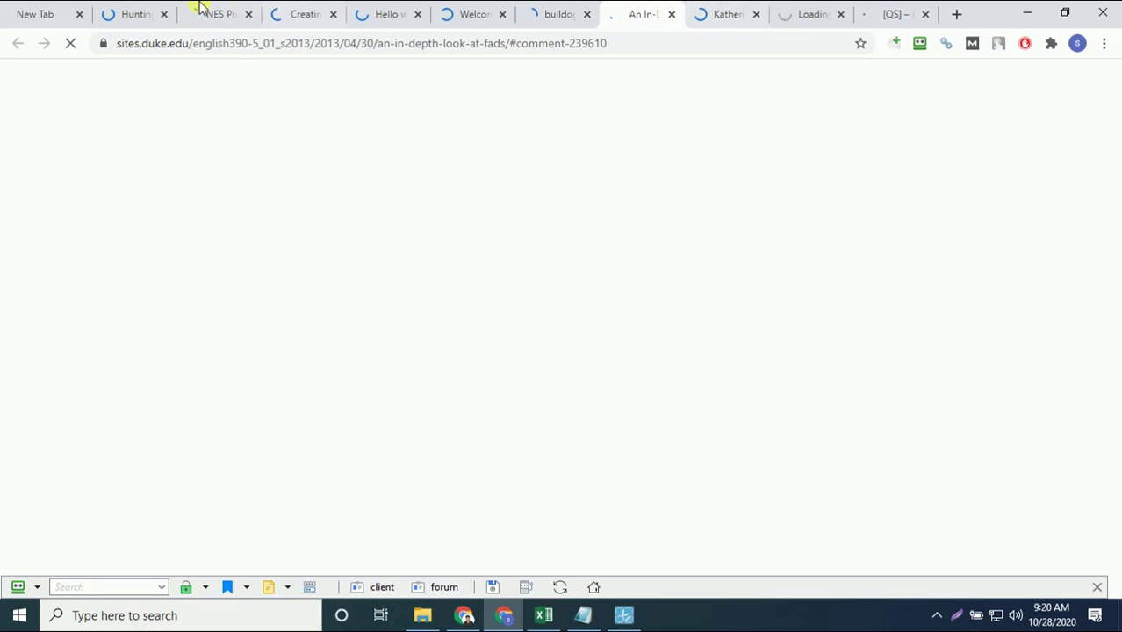
pyautogui.click(127, 8)
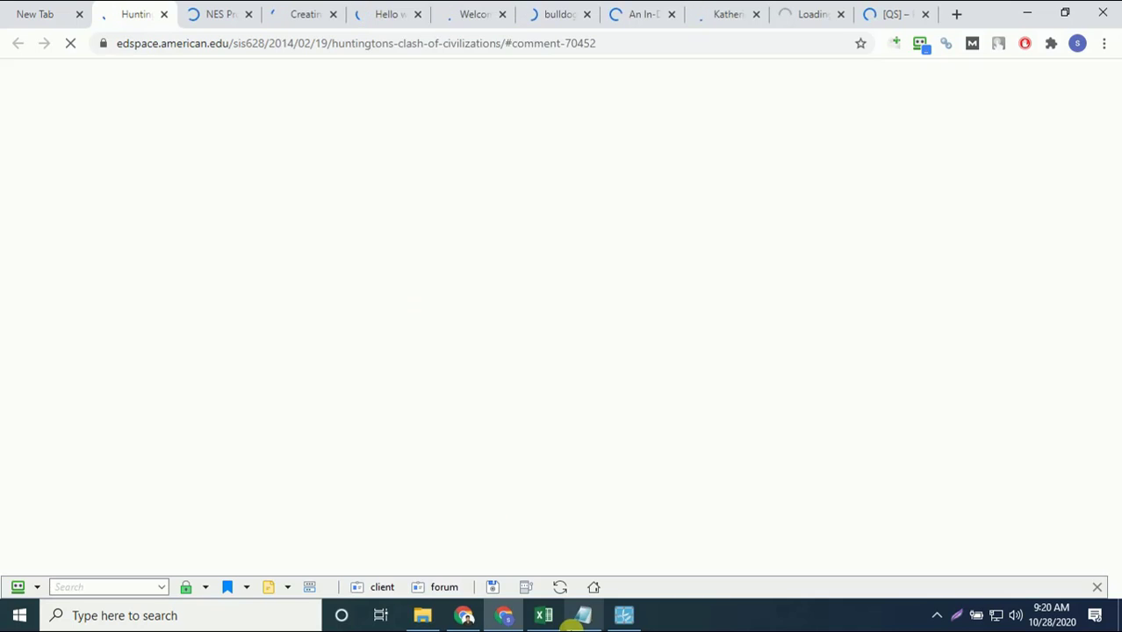
pyautogui.click(624, 616)
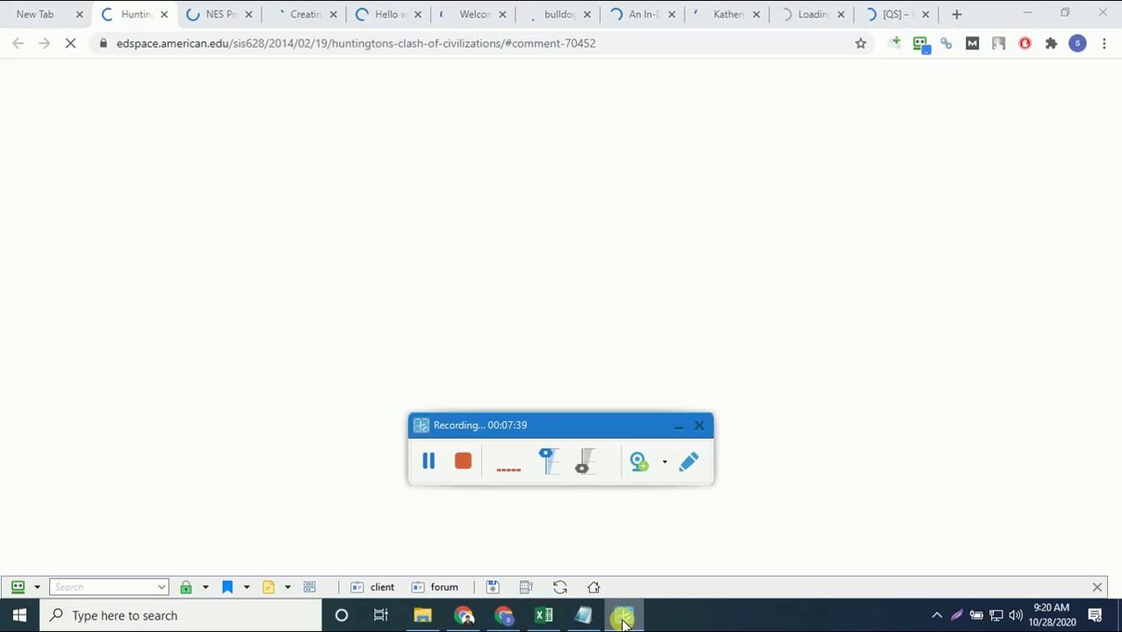
pyautogui.click(429, 461)
pyautogui.click(816, 548)
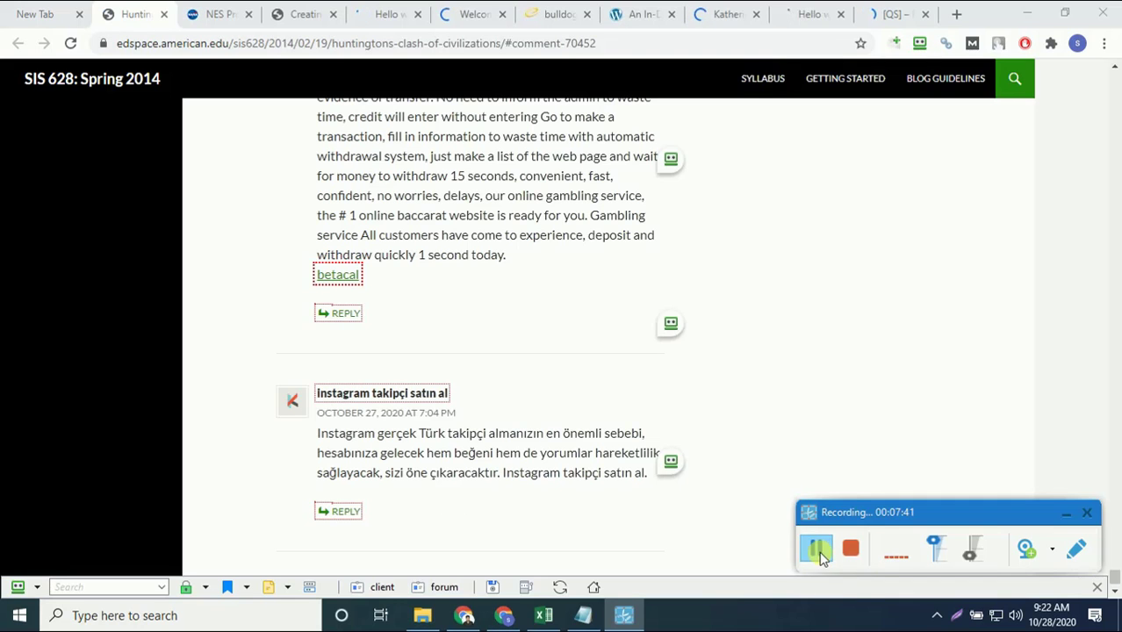
pyautogui.click(1064, 514)
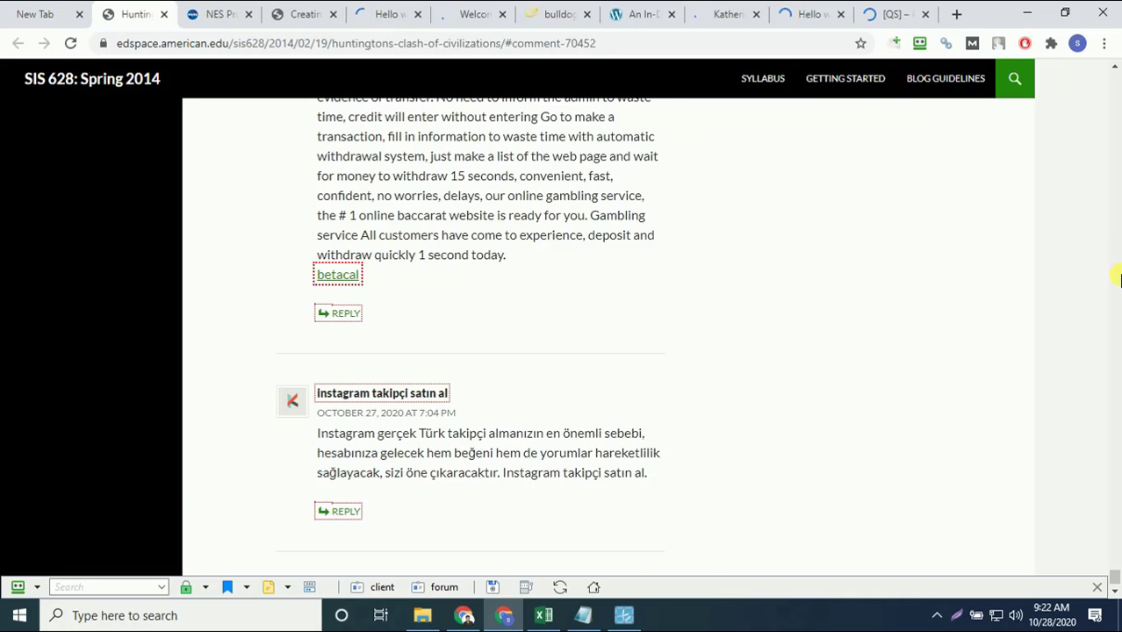
# - Go to the Leave a Reply form on the edspace.american.edu page and try to fill it with RoboForm's client identity
pyautogui.scroll(-7, 1078, 421)
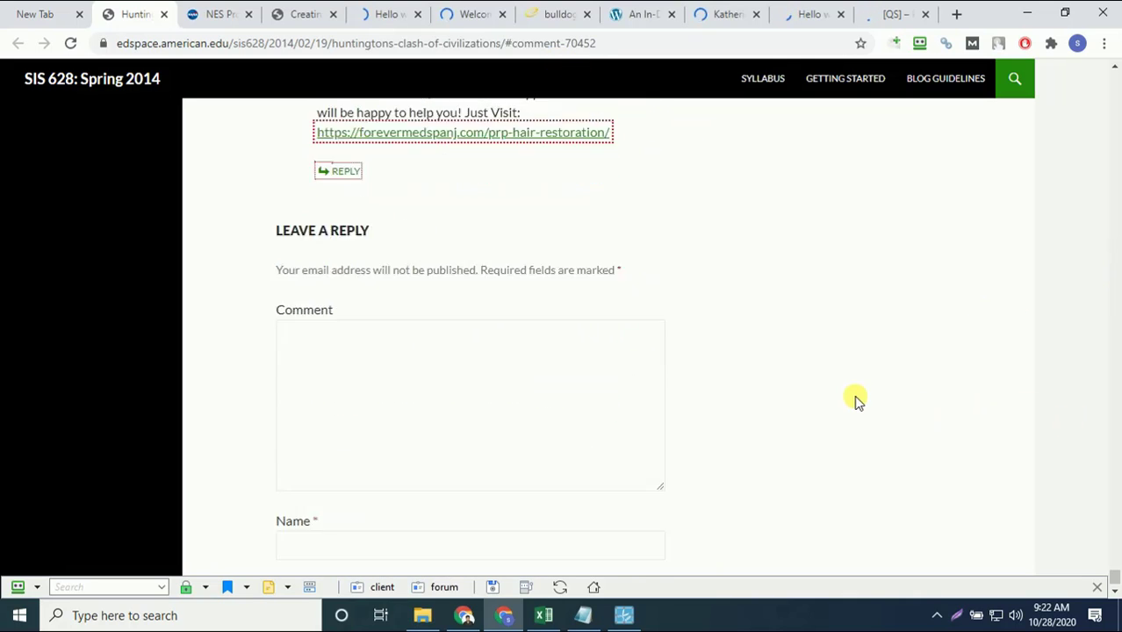
pyautogui.scroll(-3, 732, 383)
pyautogui.scroll(1, 726, 403)
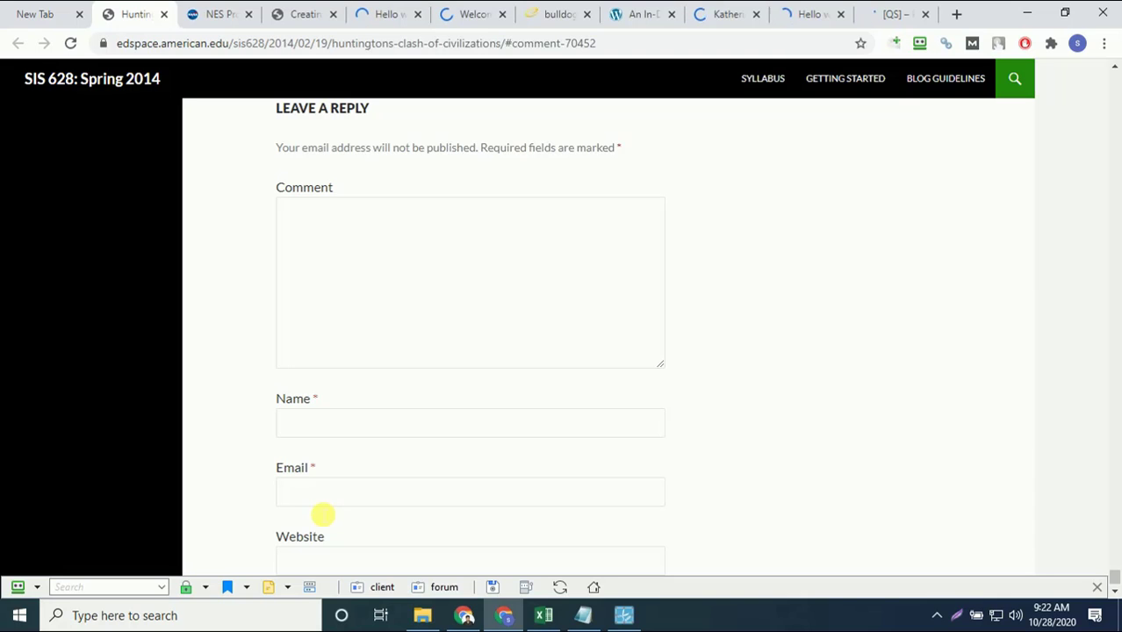
pyautogui.scroll(-1, 329, 514)
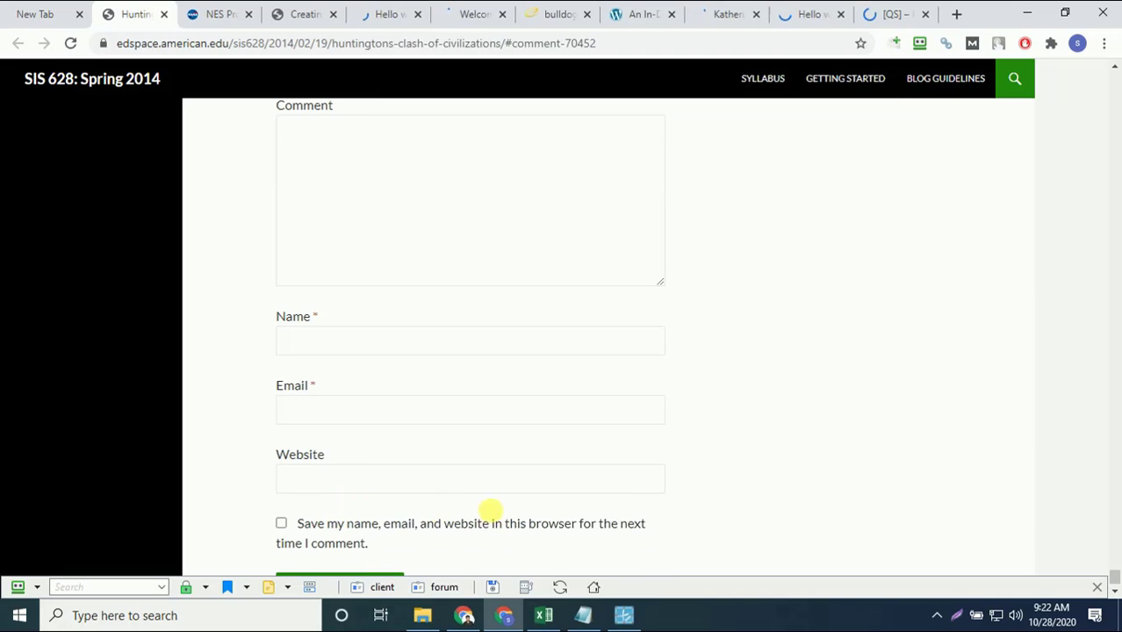
pyautogui.click(371, 586)
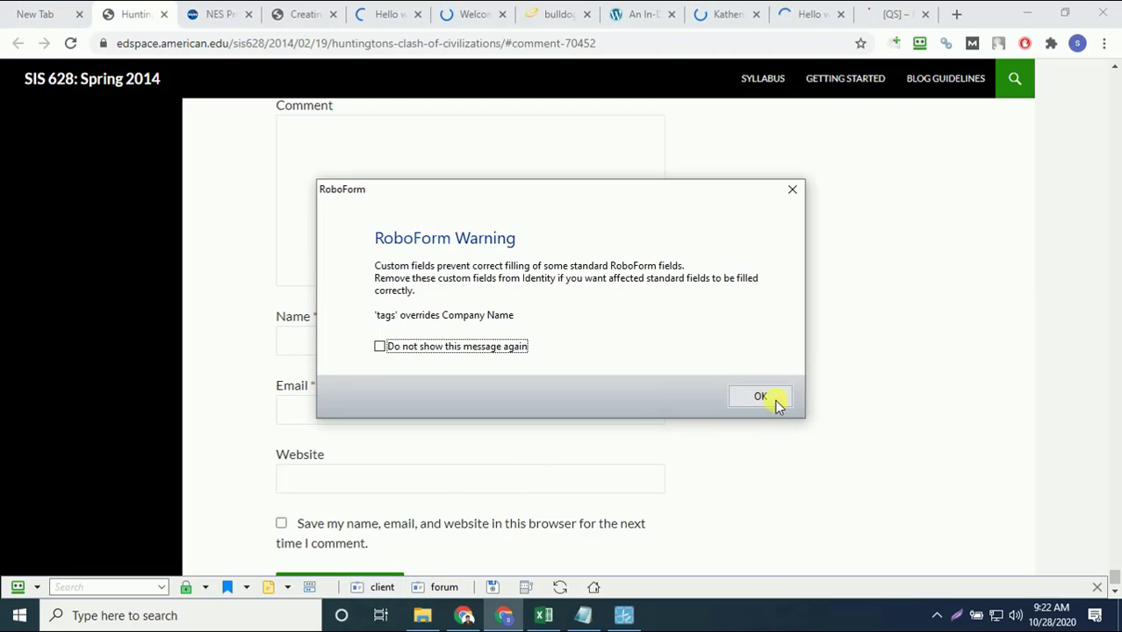
pyautogui.click(761, 397)
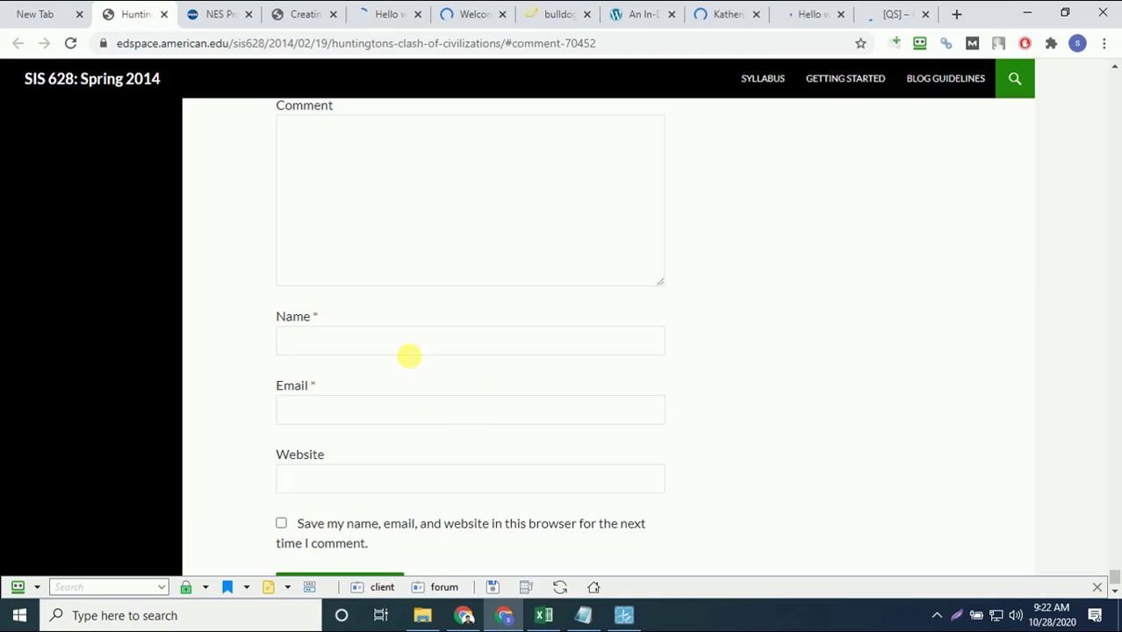
# - Paste the QQMEGA368 description as the comment and enter "Slot online" as the name in the reply form
pyautogui.click(409, 356)
pyautogui.hotkey('shift', 'Tab')
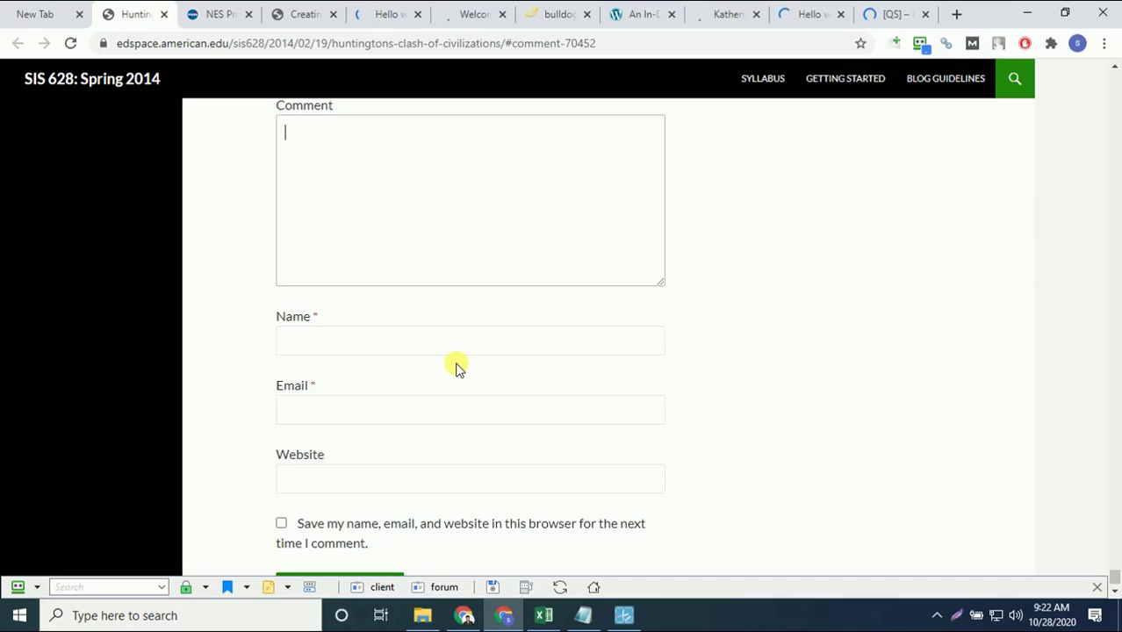
pyautogui.hotkey('ctrl', 'v')
pyautogui.press('Tab')
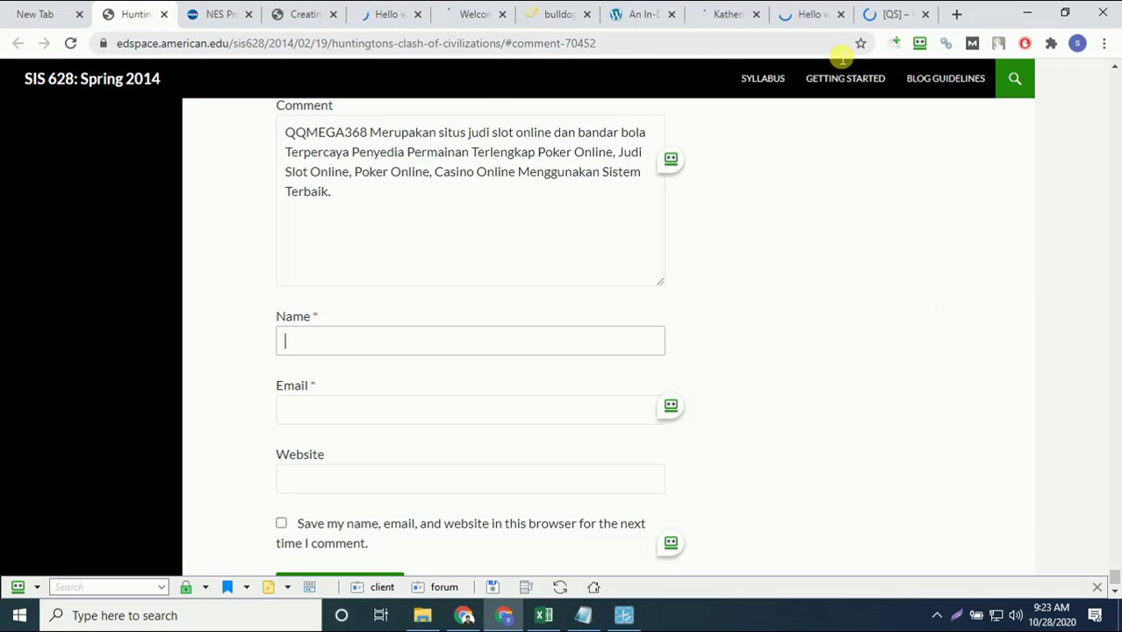
pyautogui.write('Slot online')
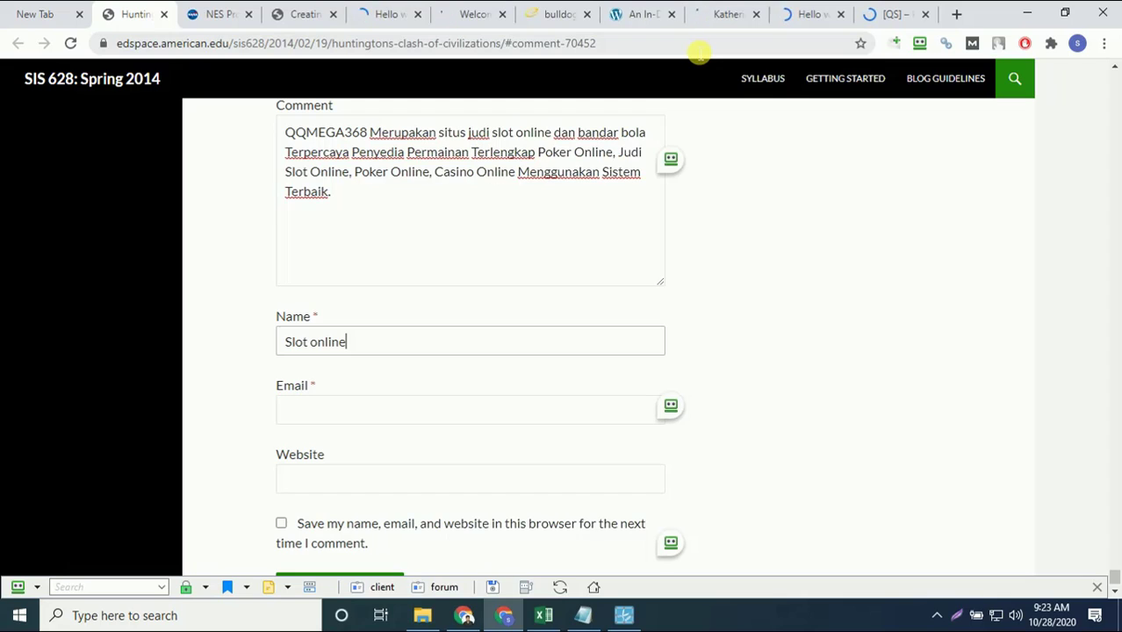
pyautogui.press('Tab')
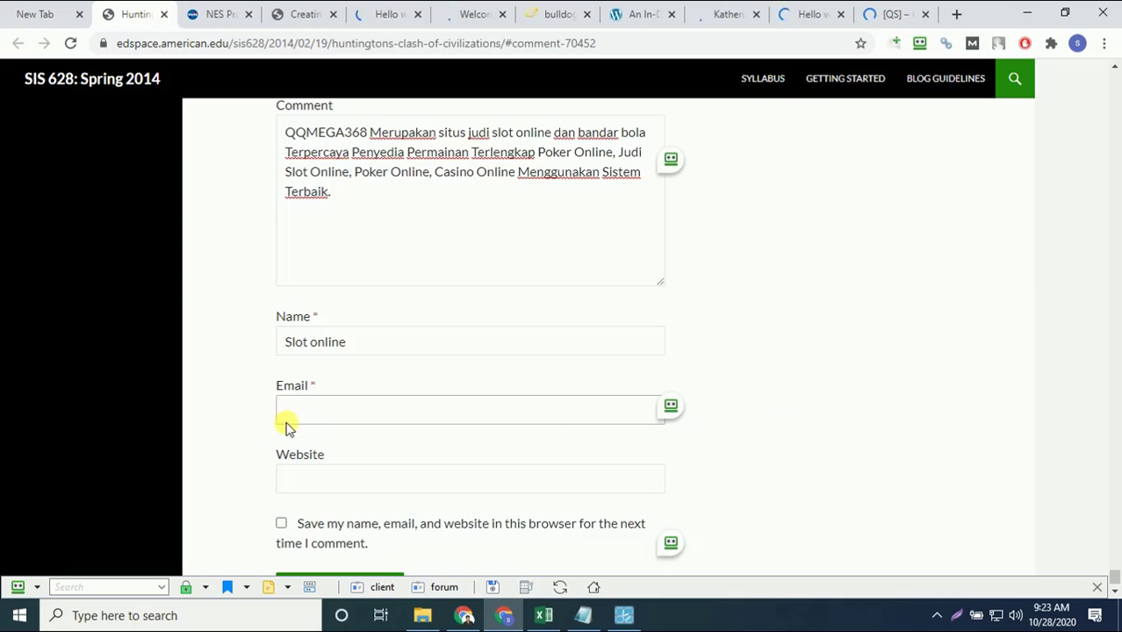
# - Enter the contact's e-mail in the edspace.american.edu reply form and paste the copied description into the website field
pyautogui.hotkey('ctrl', 'v')
pyautogui.press('Tab')
pyautogui.hotkey('ctrl', 'v')
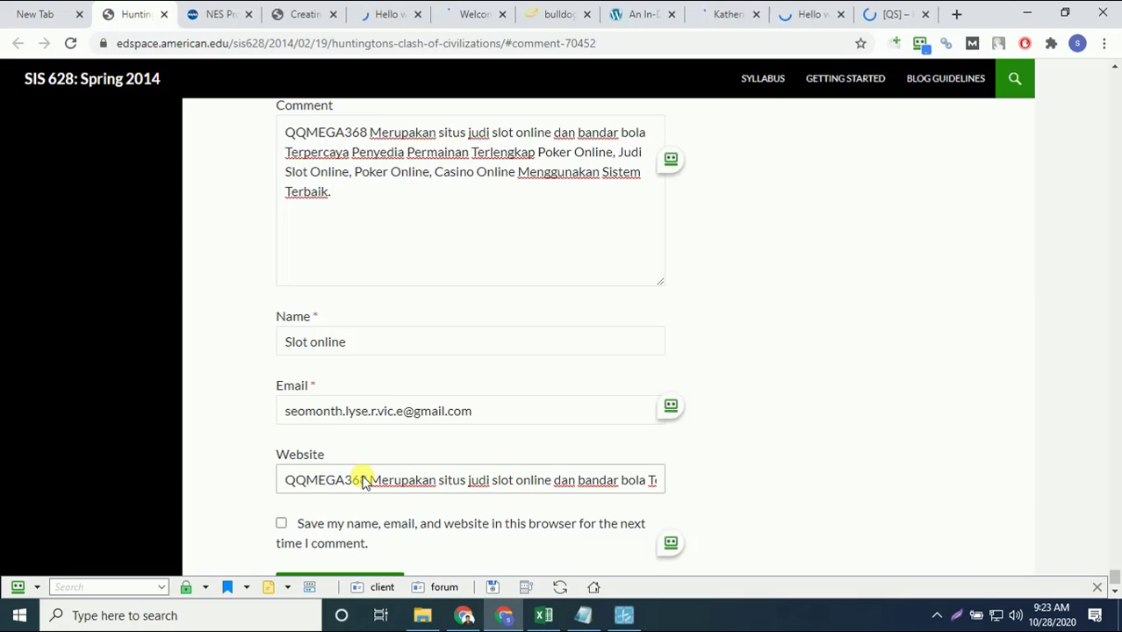
# - Review the person and business details of the client identity in RoboForm Editor and close the editor
pyautogui.click(937, 616)
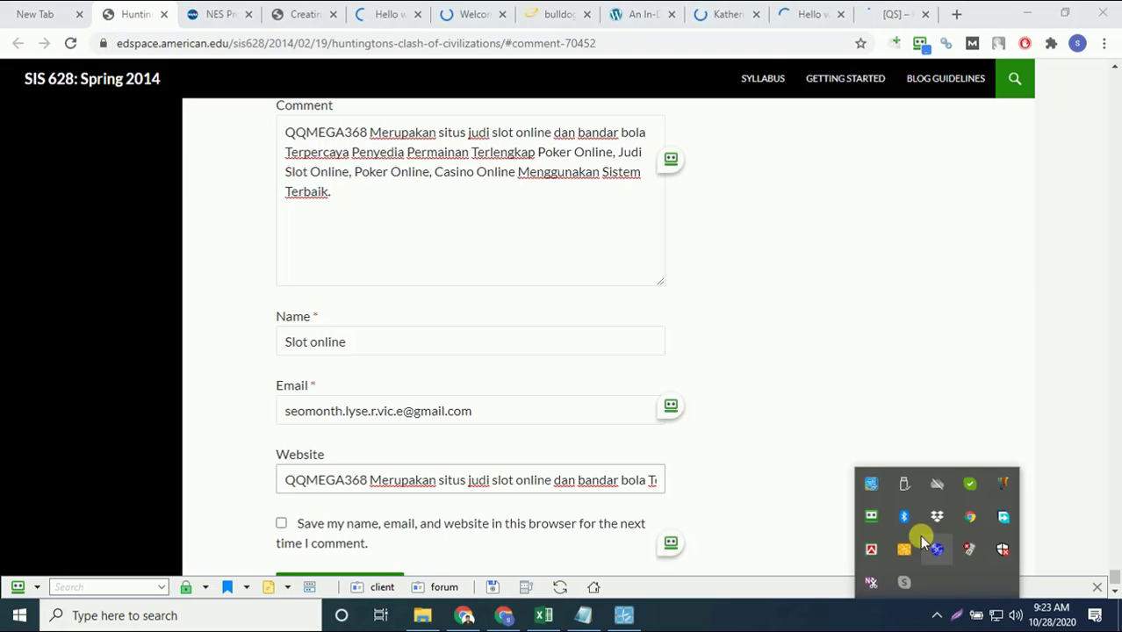
pyautogui.click(874, 548)
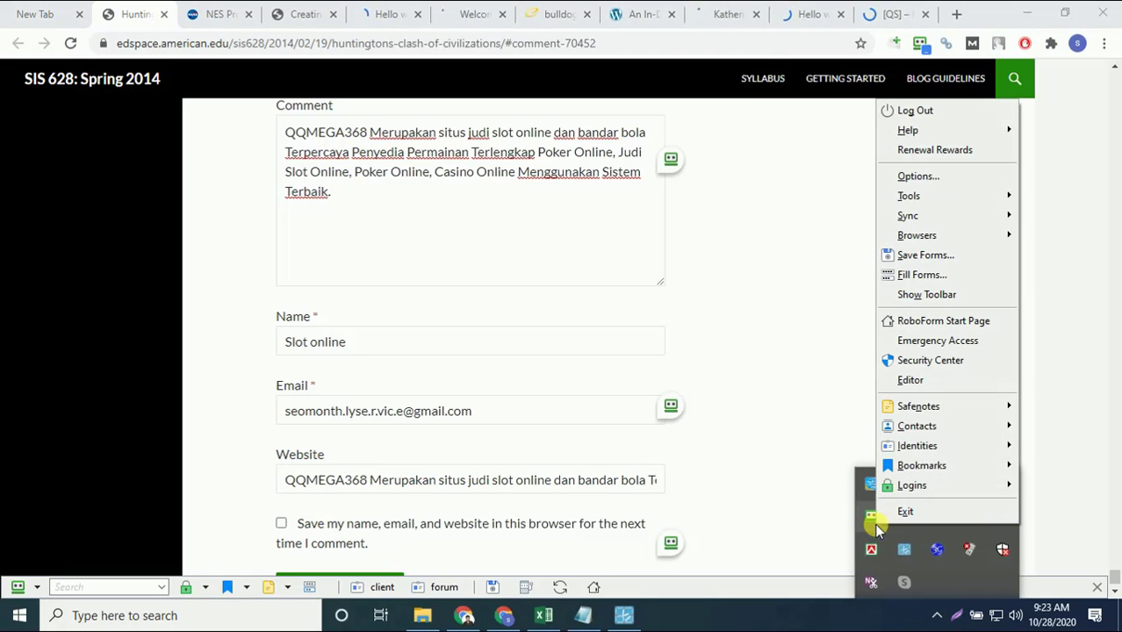
pyautogui.click(931, 383)
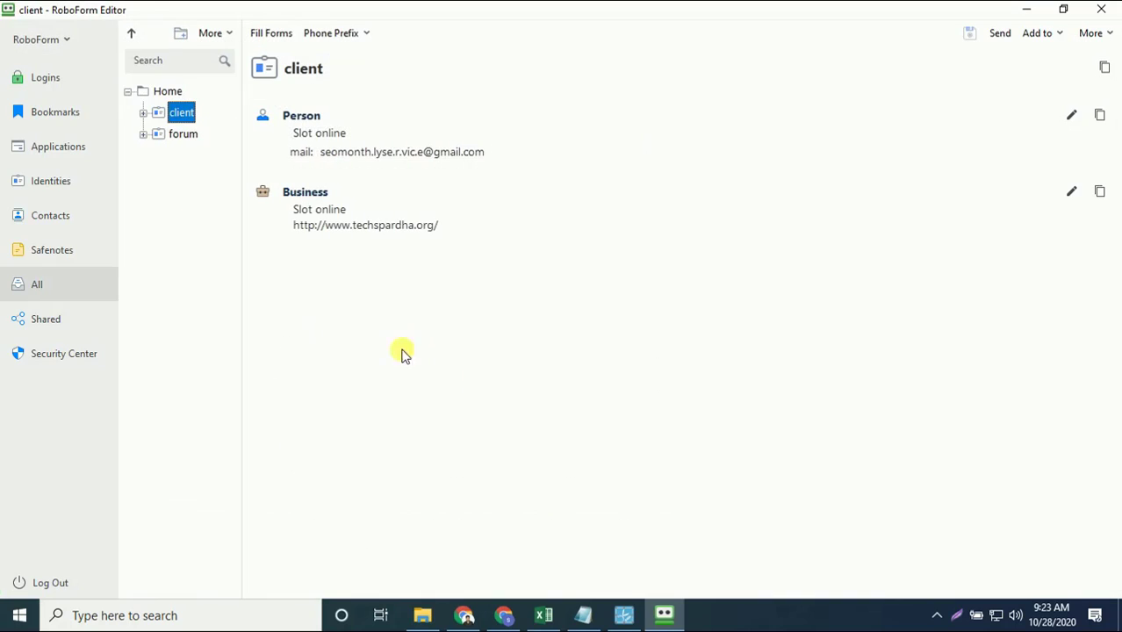
pyautogui.click(1066, 117)
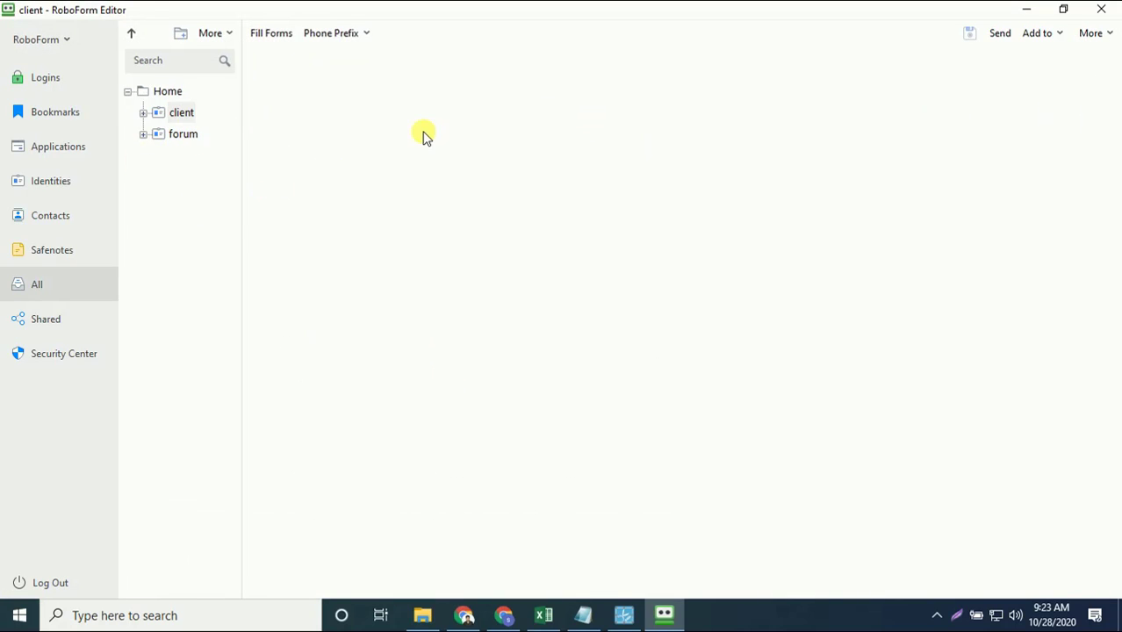
pyautogui.click(202, 156)
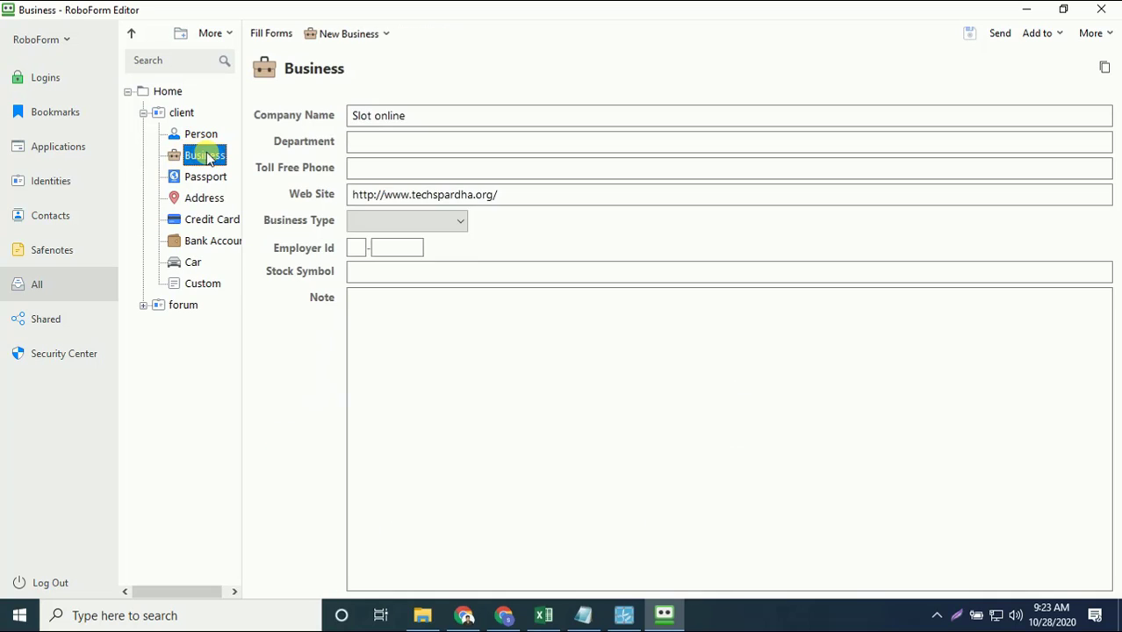
pyautogui.click(1100, 9)
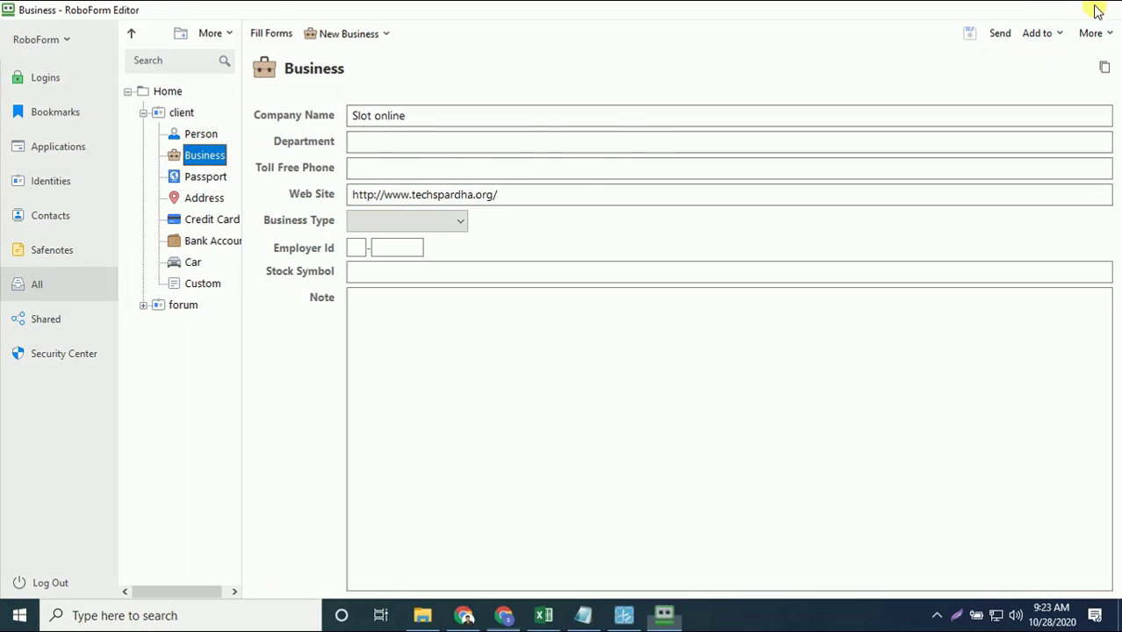
pyautogui.click(373, 586)
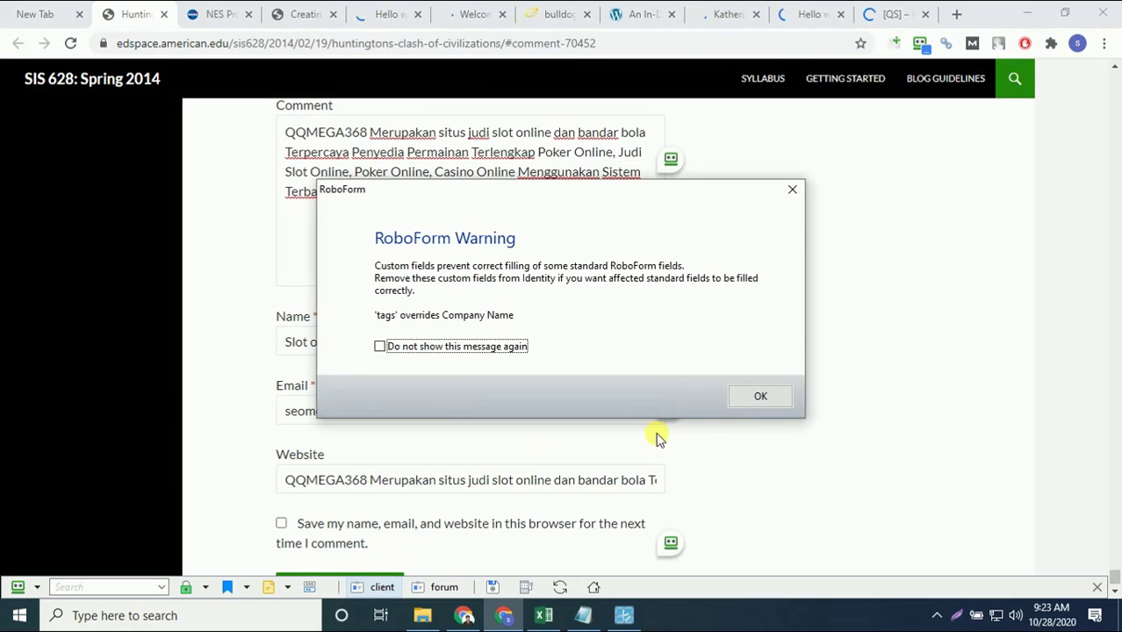
pyautogui.click(760, 397)
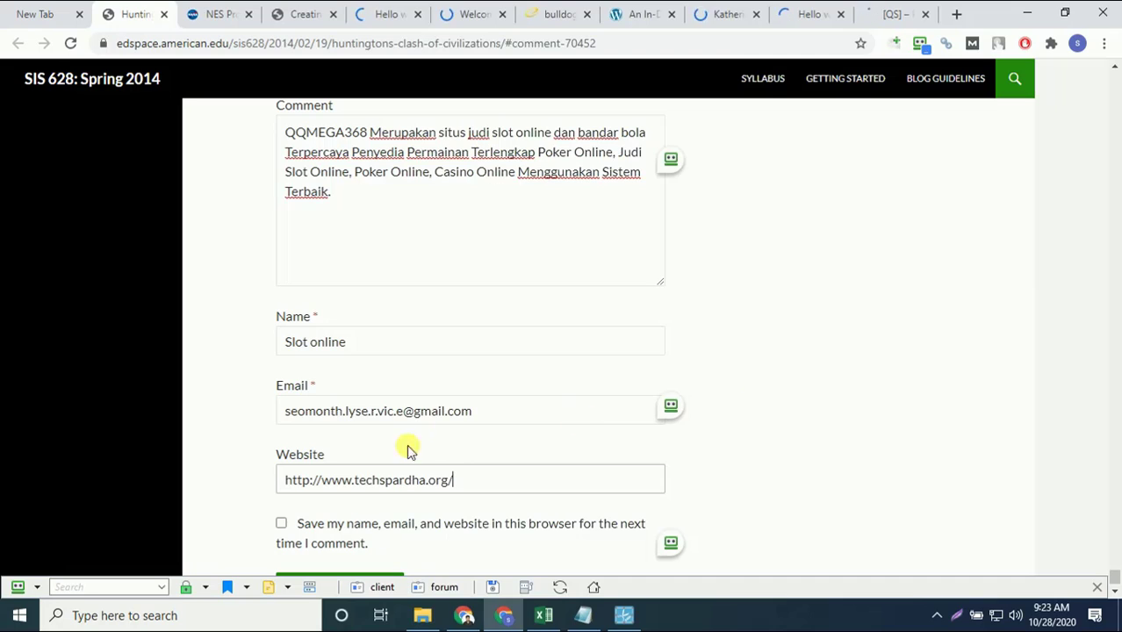
pyautogui.scroll(-1, 463, 484)
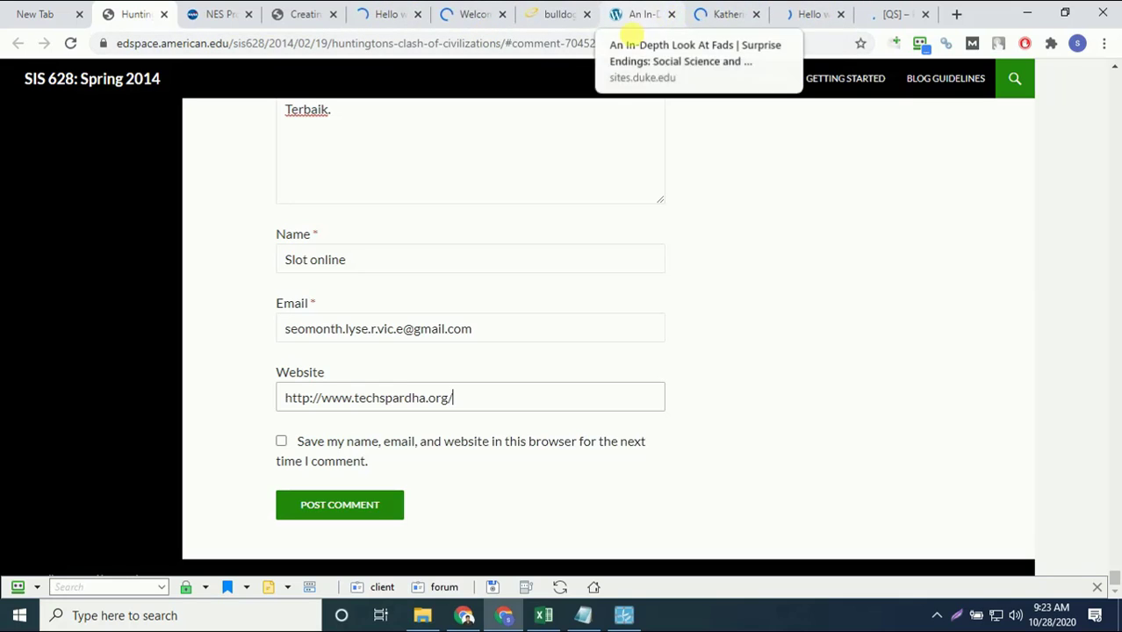
pyautogui.moveTo(613, 51); pyautogui.dragTo(588, 49)
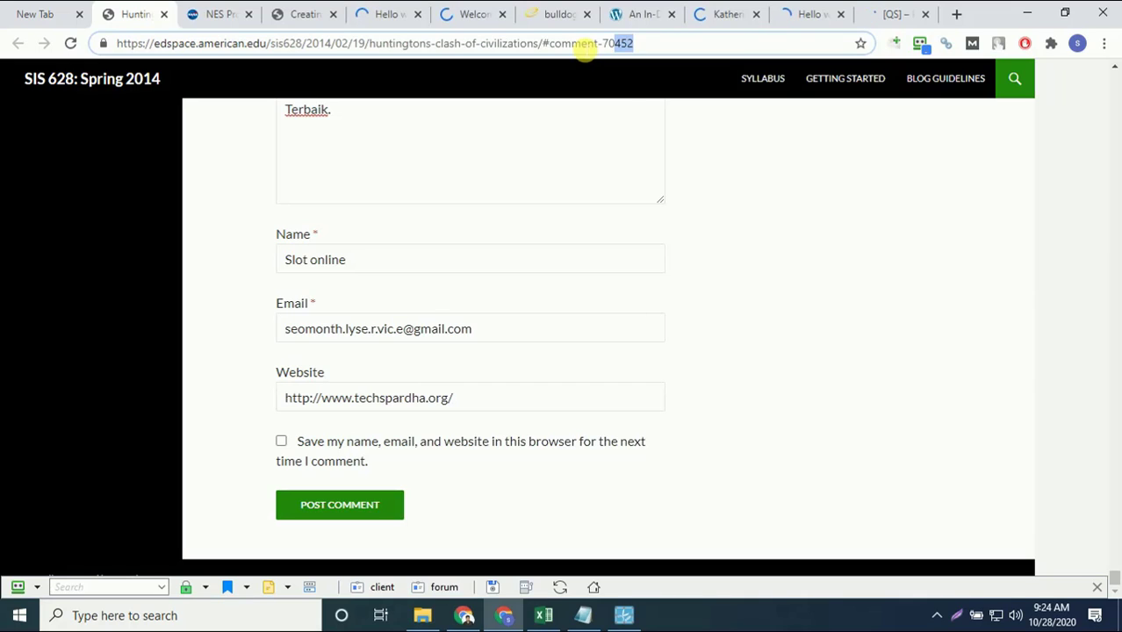
pyautogui.click(735, 176)
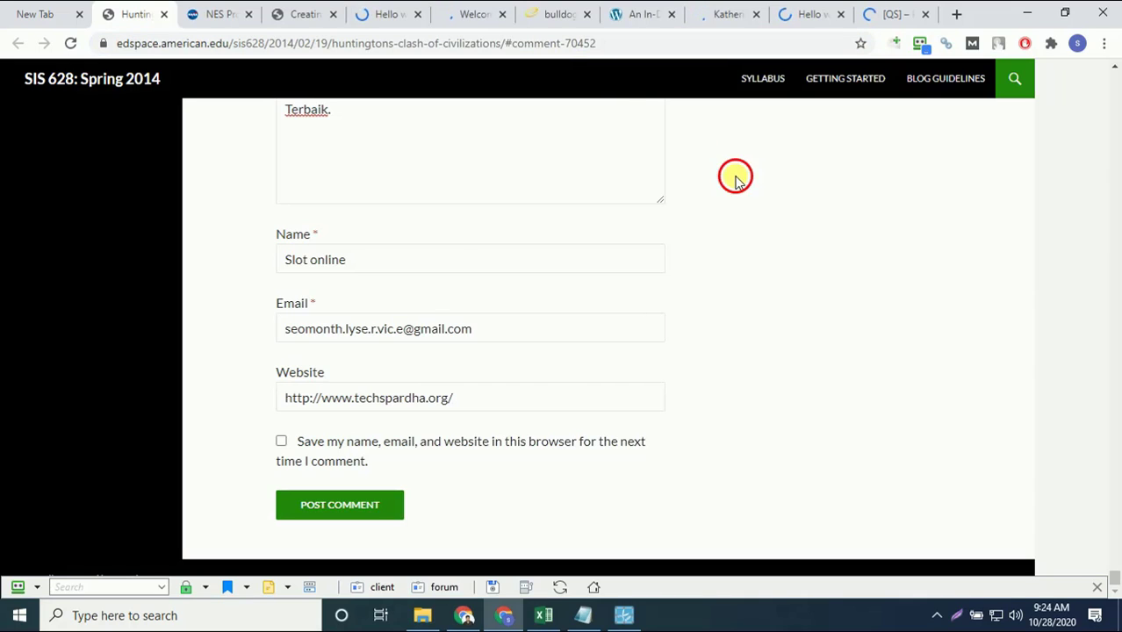
pyautogui.click(330, 508)
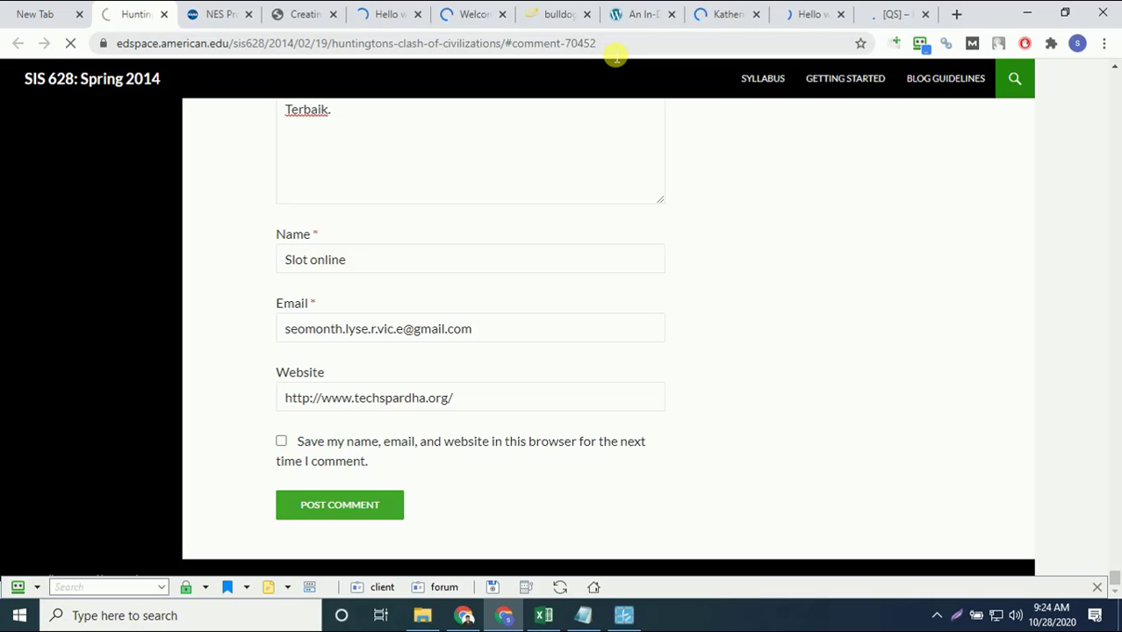
# - Copy the posted edspace.american.edu comment's URL into cell B8 of the techspardha workbook in Excel and remove the cell's fill
pyautogui.click(623, 51)
pyautogui.hotkey('ctrl', 'c')
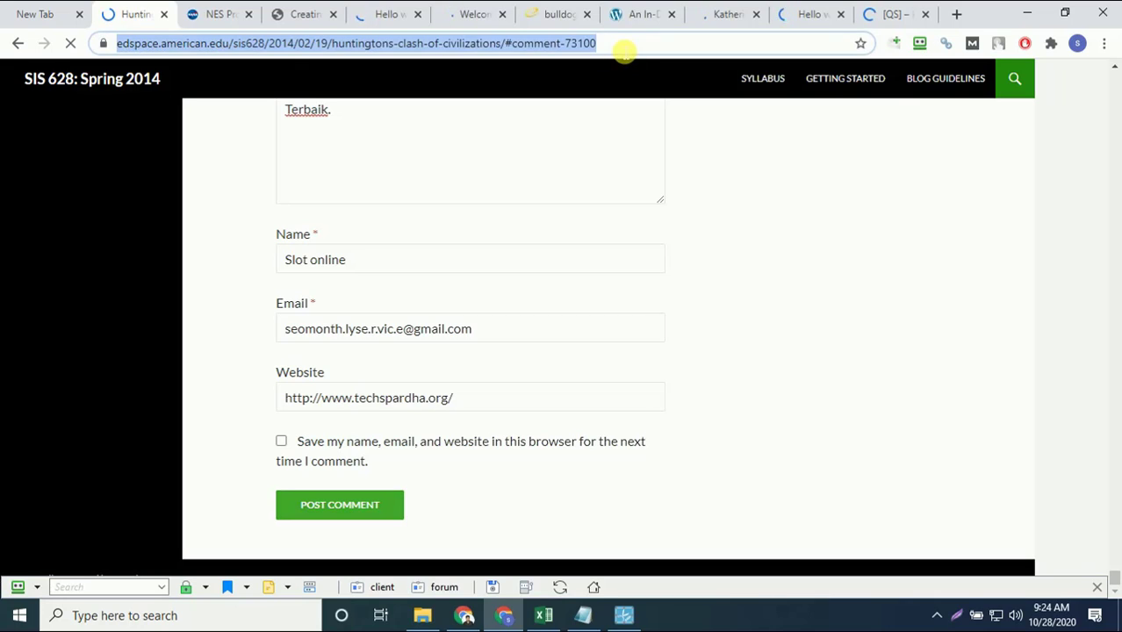
pyautogui.click(544, 616)
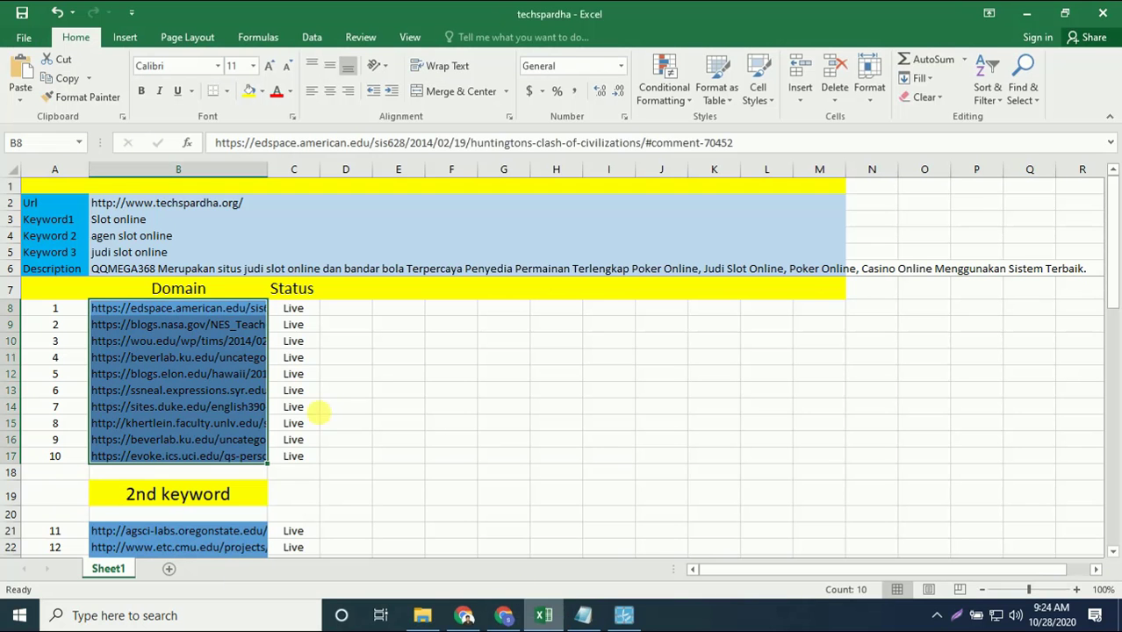
pyautogui.click(196, 308)
pyautogui.hotkey('ctrl', 'v')
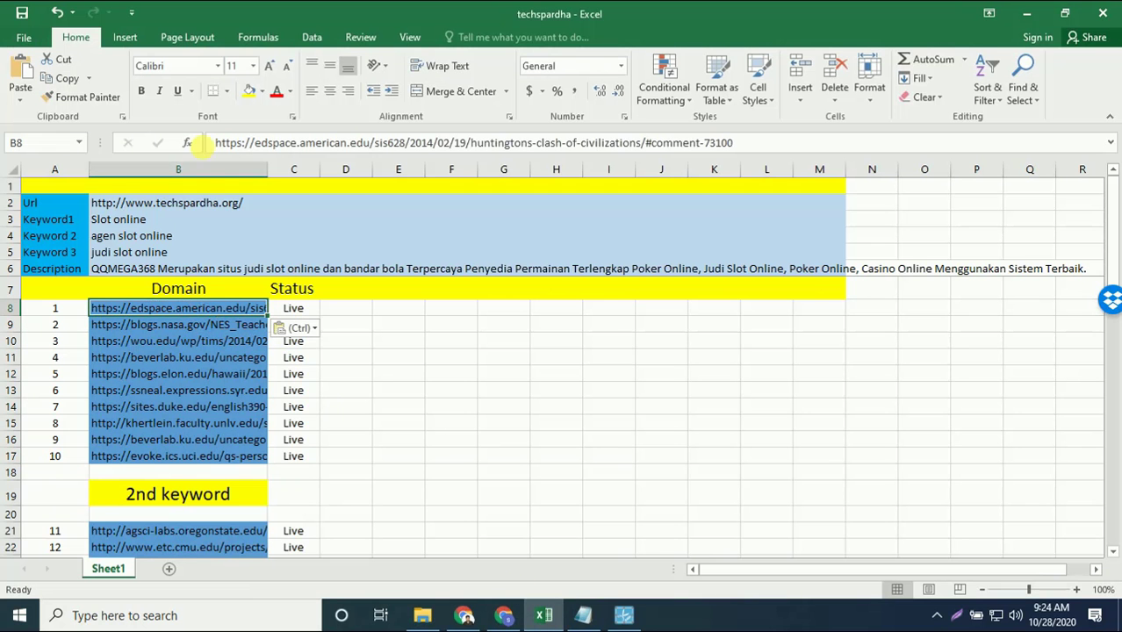
pyautogui.click(266, 97)
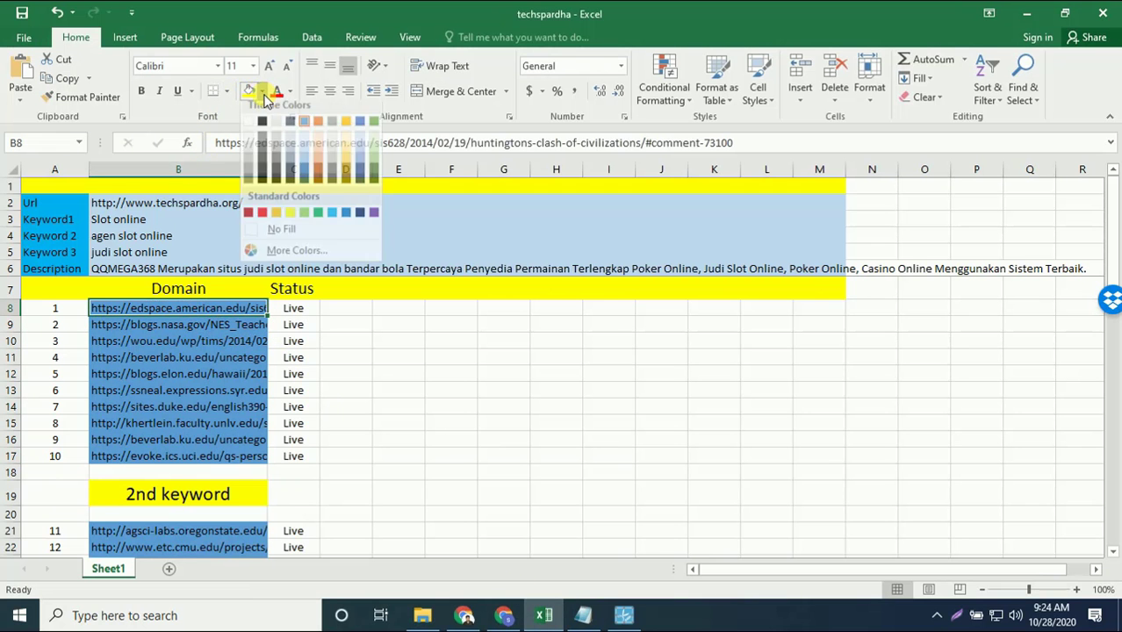
pyautogui.click(283, 231)
pyautogui.click(508, 518)
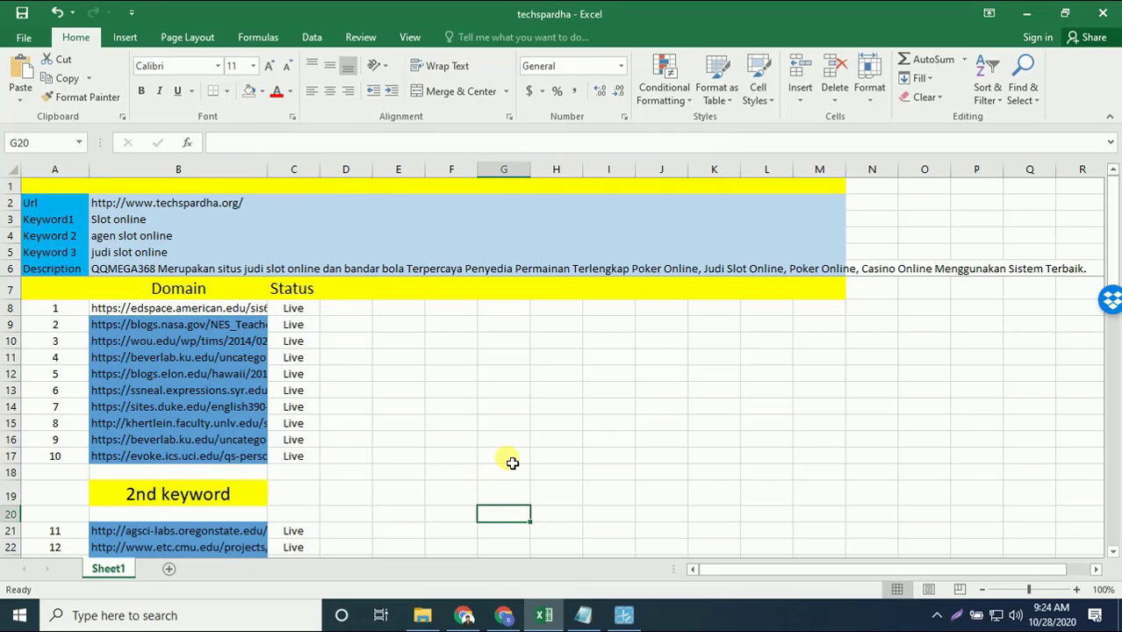
# - Close the finished page in Chrome, fill the blogs.nasa.gov reply form with RoboForm's client identity and post the comment
pyautogui.click(503, 616)
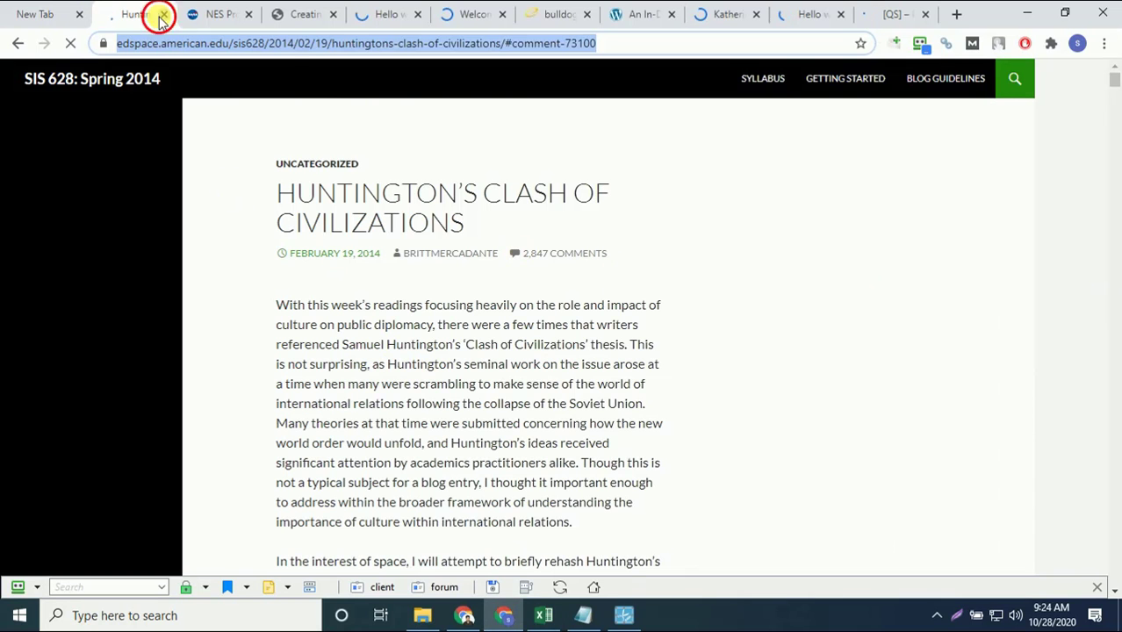
pyautogui.hotkey('ctrl', 'w')
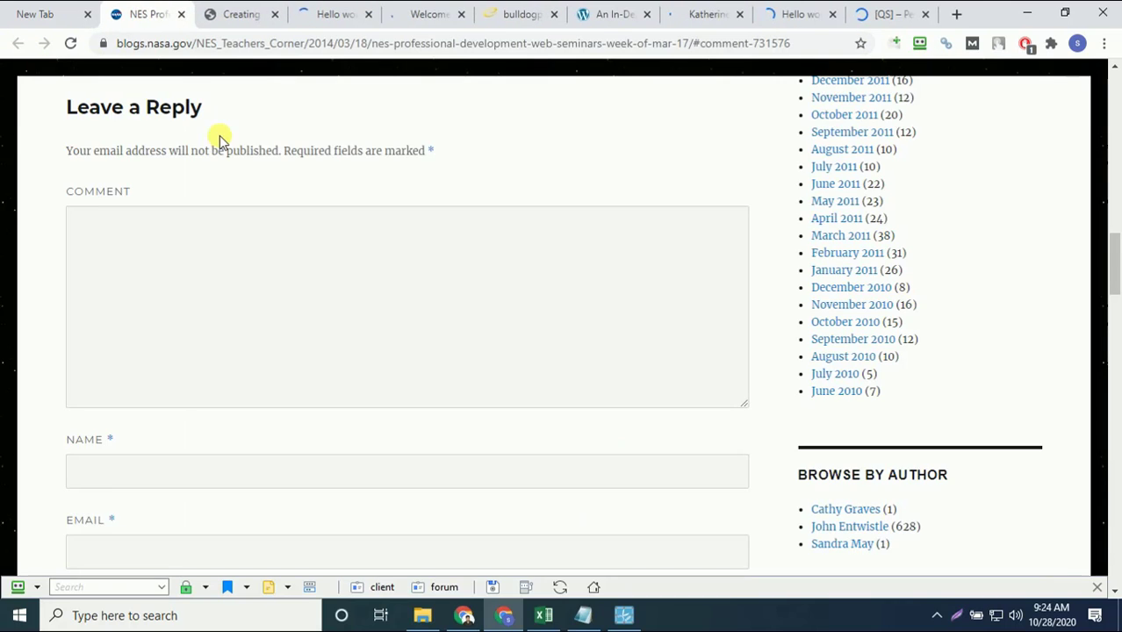
pyautogui.scroll(6, 317, 151)
pyautogui.scroll(-6, 315, 146)
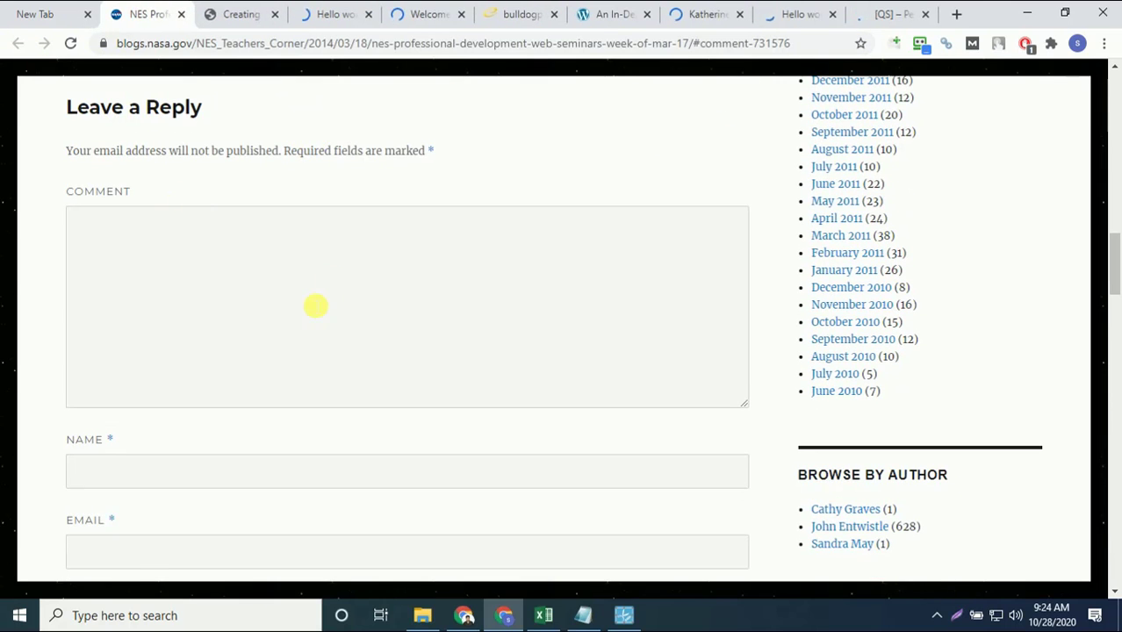
pyautogui.scroll(-1, 318, 306)
pyautogui.click(381, 586)
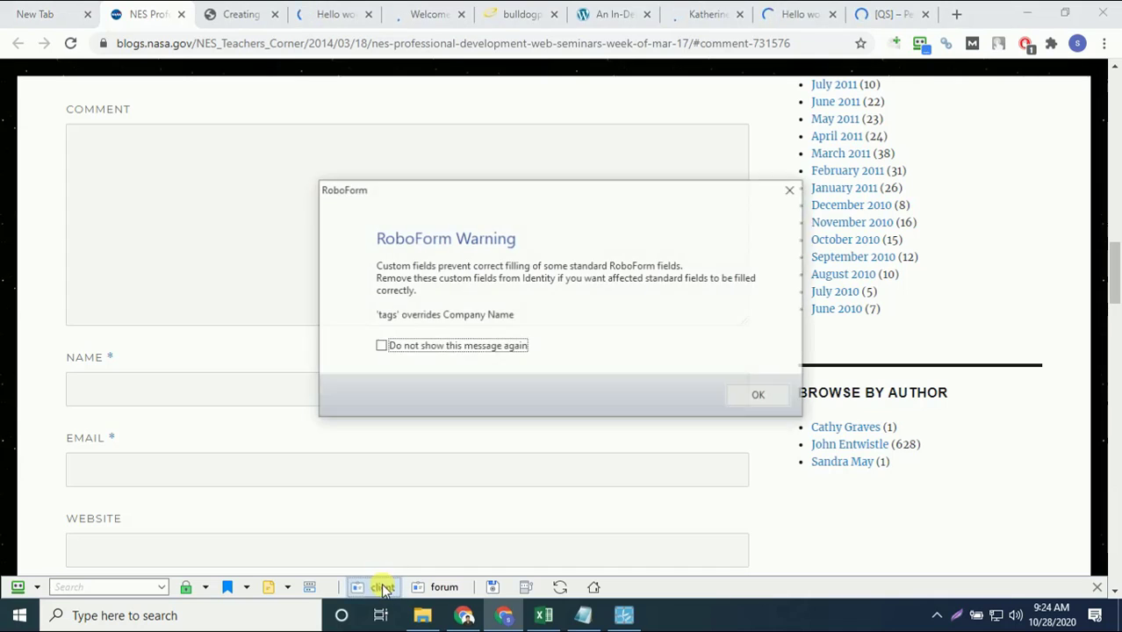
pyautogui.click(757, 397)
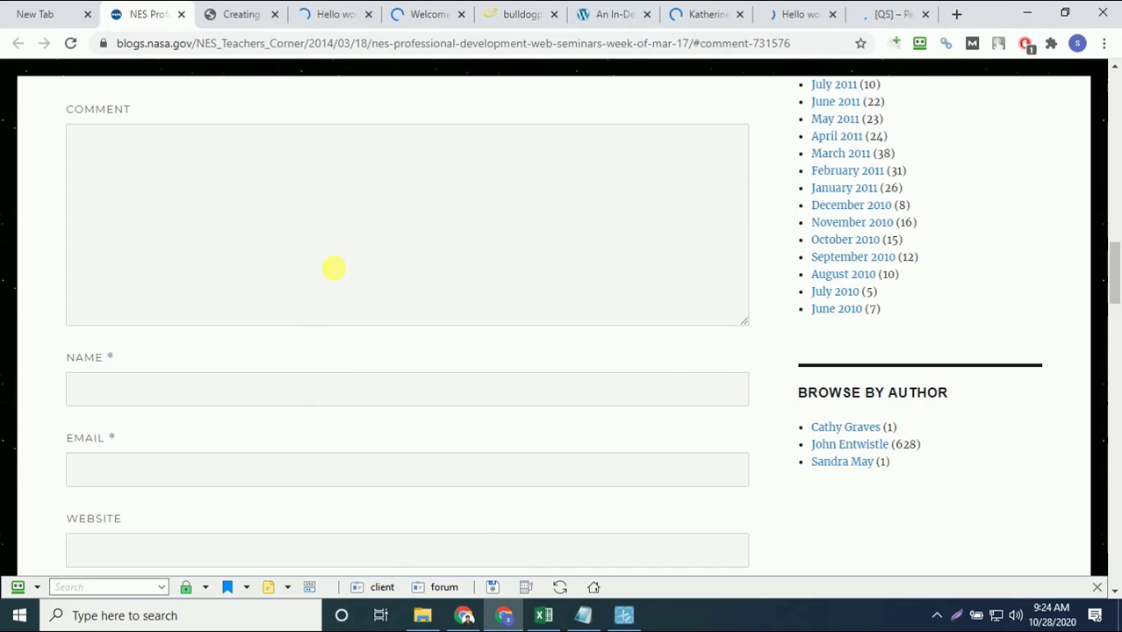
pyautogui.scroll(-3, 333, 268)
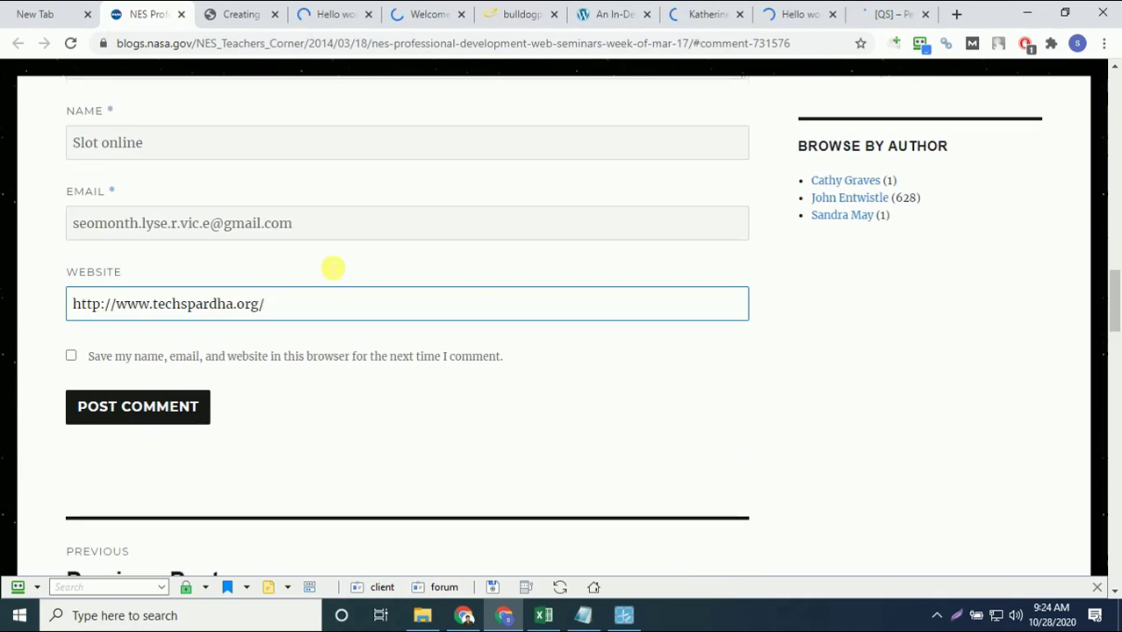
pyautogui.click(193, 406)
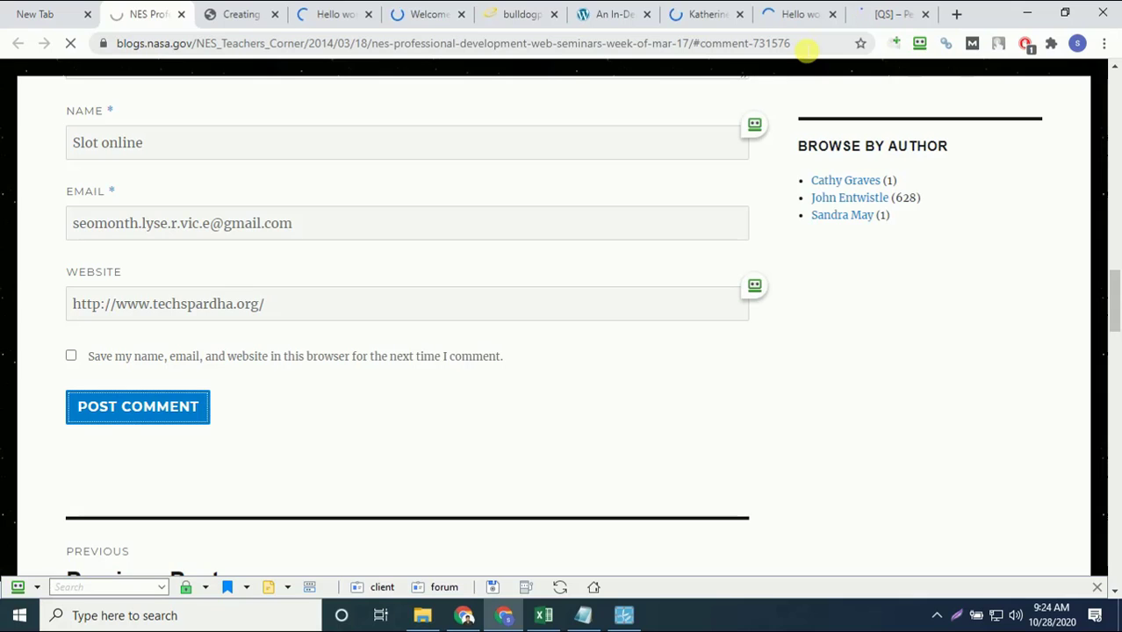
# - Copy the posted blogs.nasa.gov comment's URL into cell B9 of the techspardha workbook in Excel and remove the cell's fill
pyautogui.click(805, 50)
pyautogui.hotkey('ctrl', 'c')
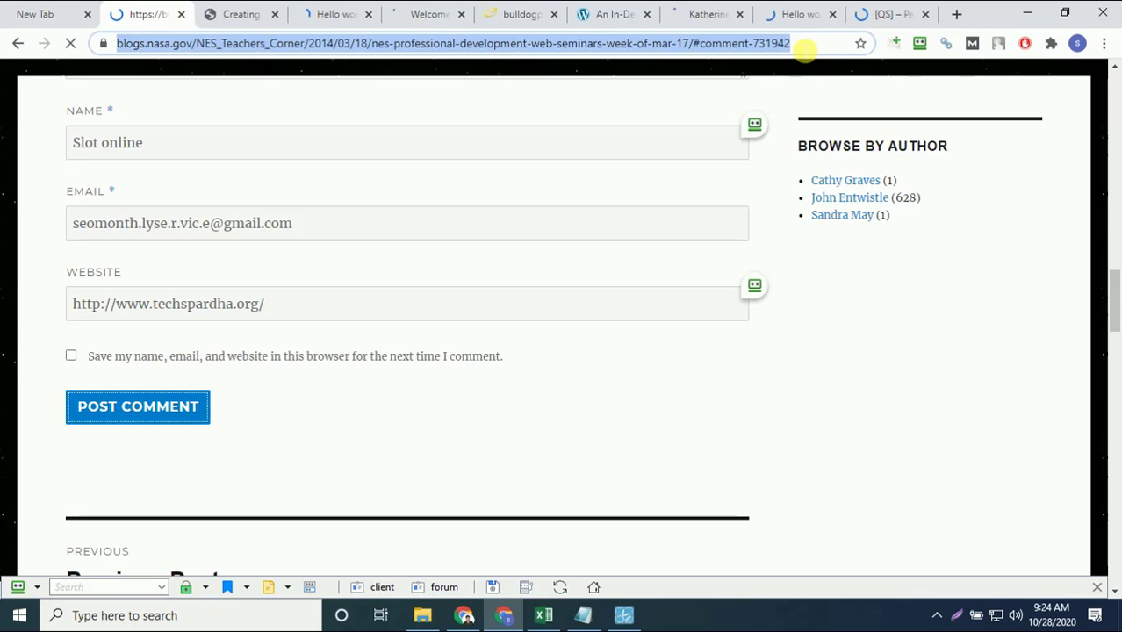
pyautogui.click(543, 616)
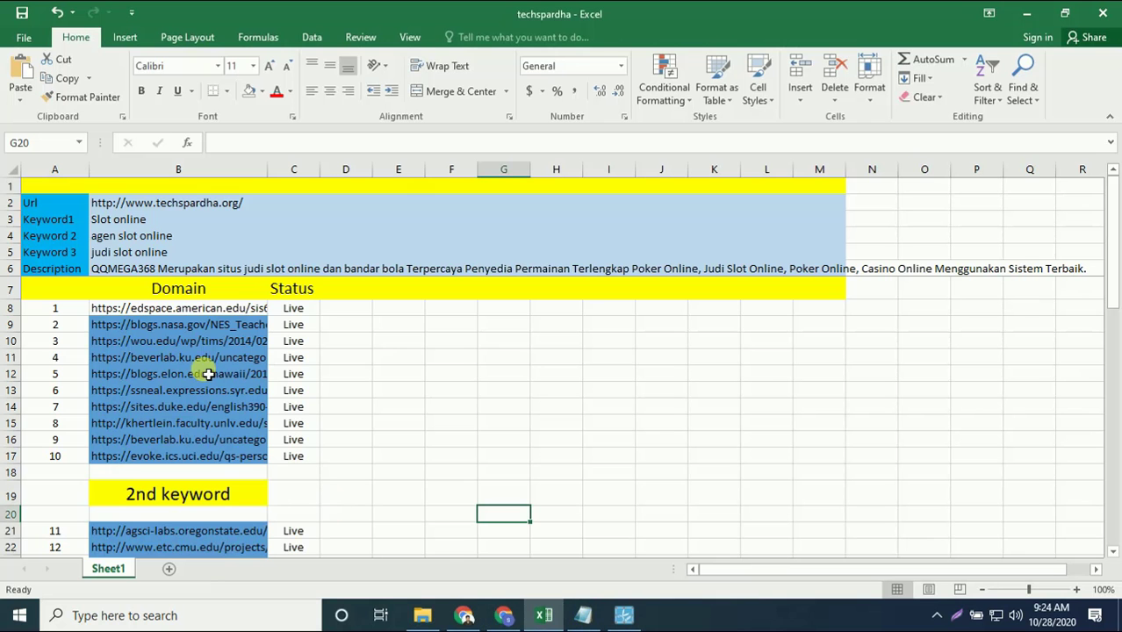
pyautogui.click(188, 324)
pyautogui.hotkey('ctrl', 'v')
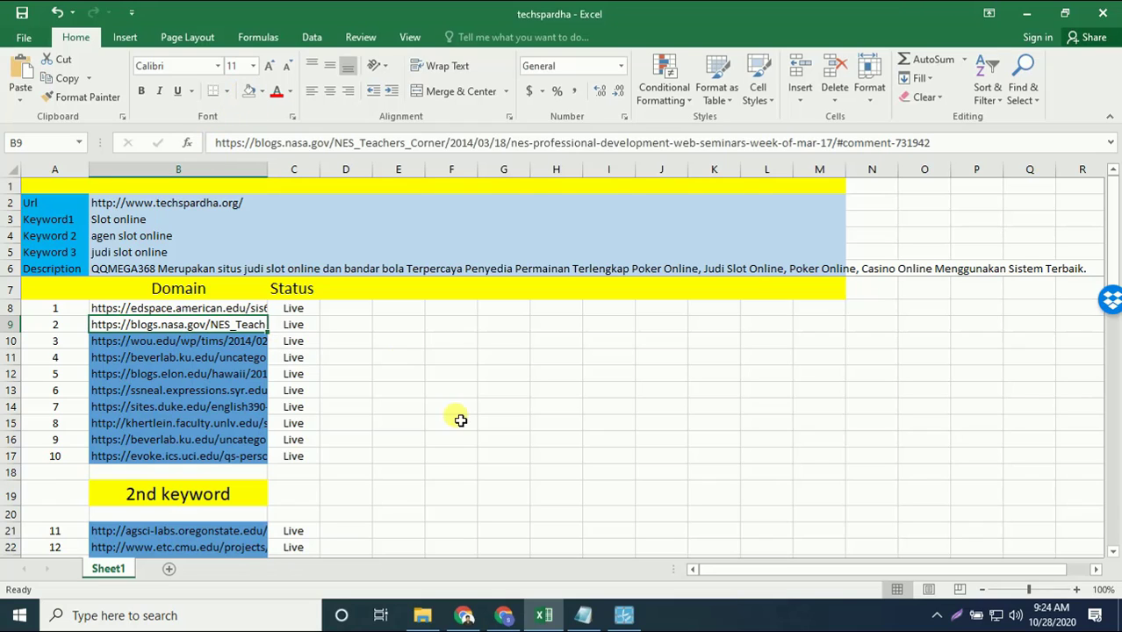
pyautogui.click(461, 419)
# - Switch to Chrome and check whether the remaining wou.edu, beverlab.ku.edu and ssneal.expressions.syr.edu pages have loaded
pyautogui.click(505, 615)
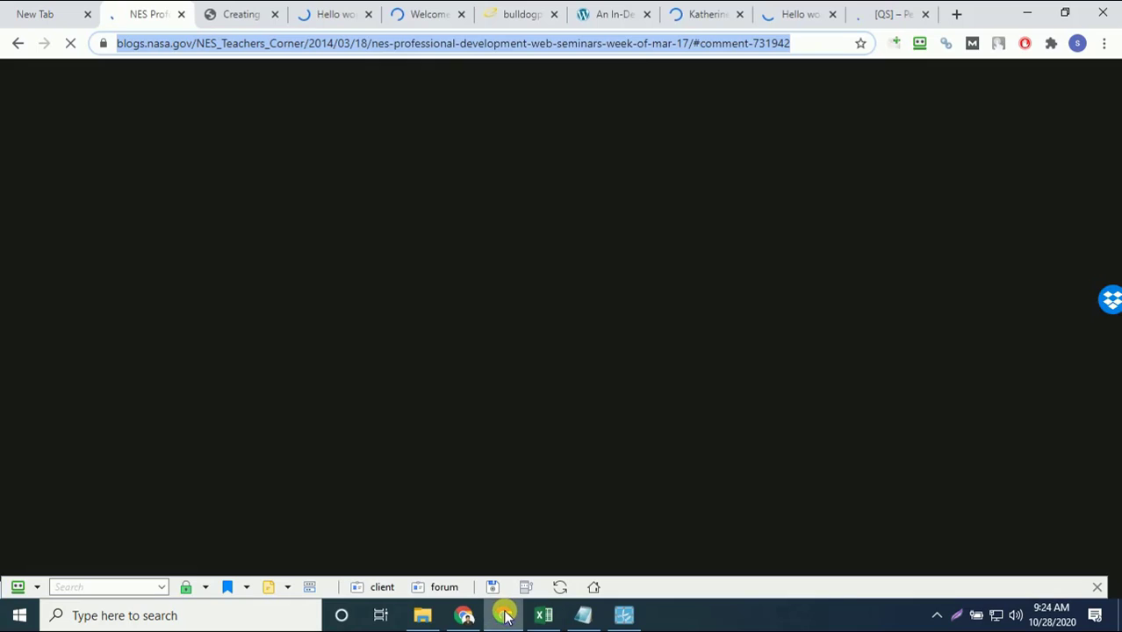
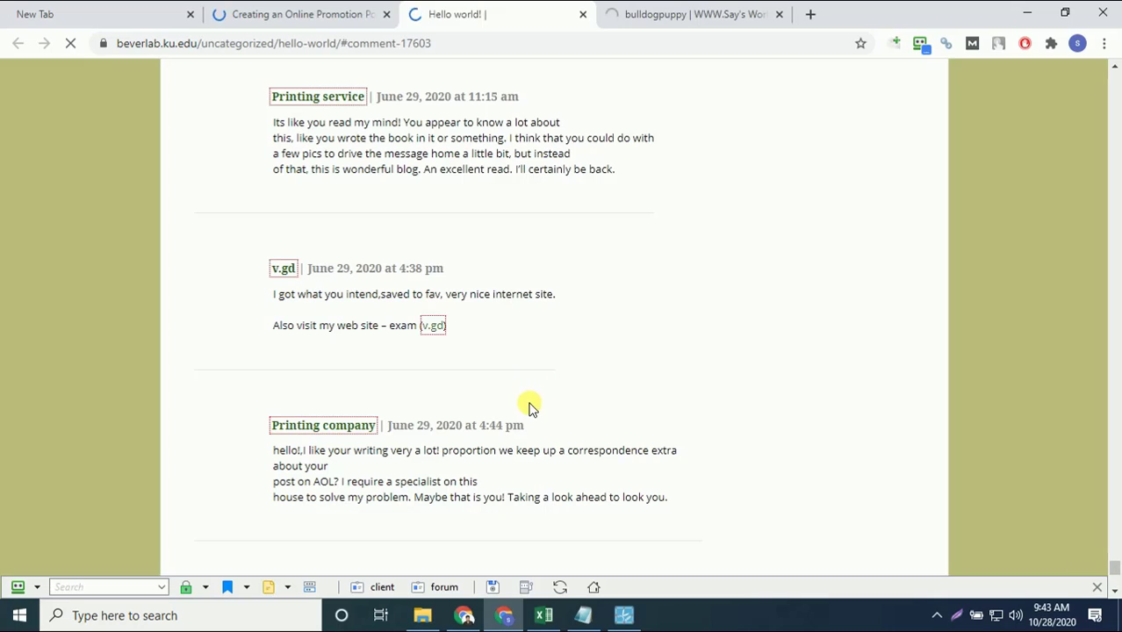
pyautogui.click(639, 7)
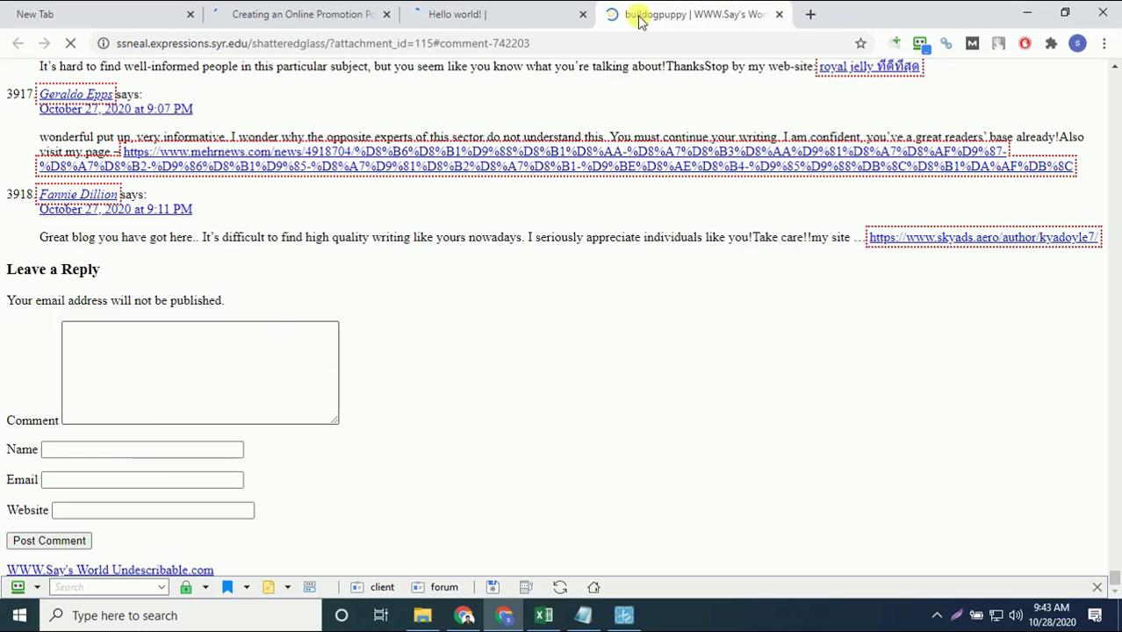
pyautogui.click(226, 11)
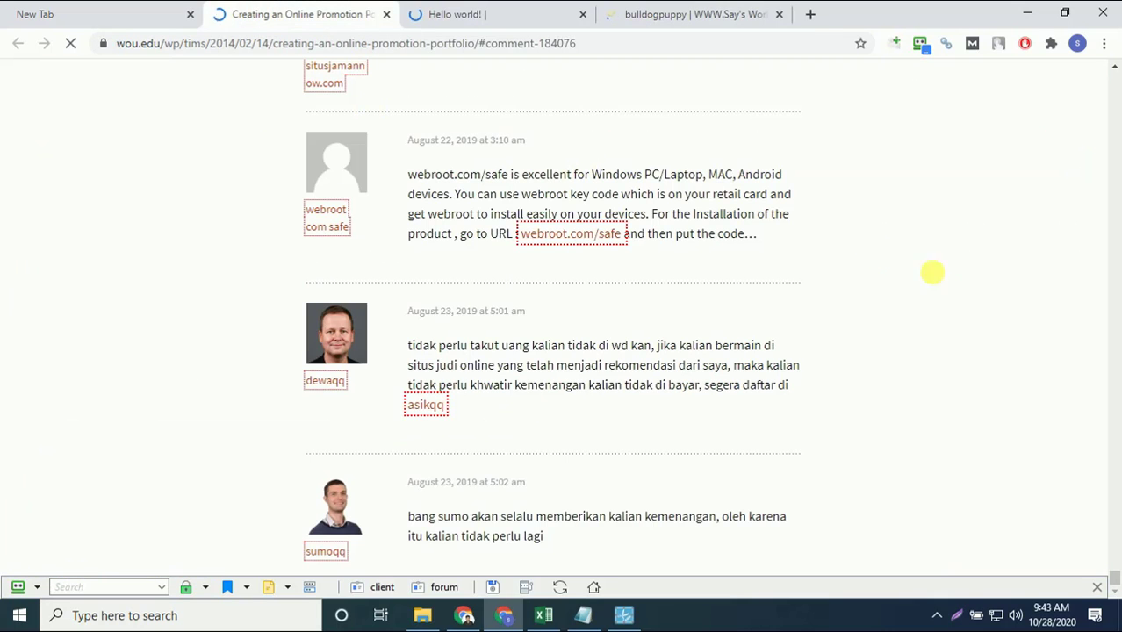
pyautogui.click(485, 9)
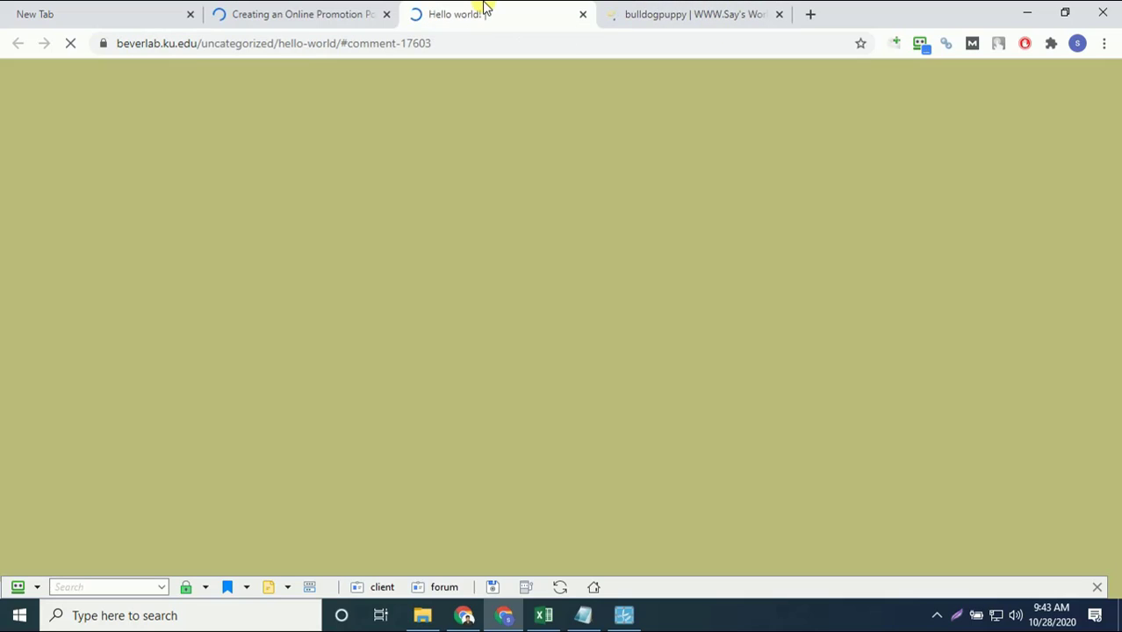
pyautogui.click(625, 616)
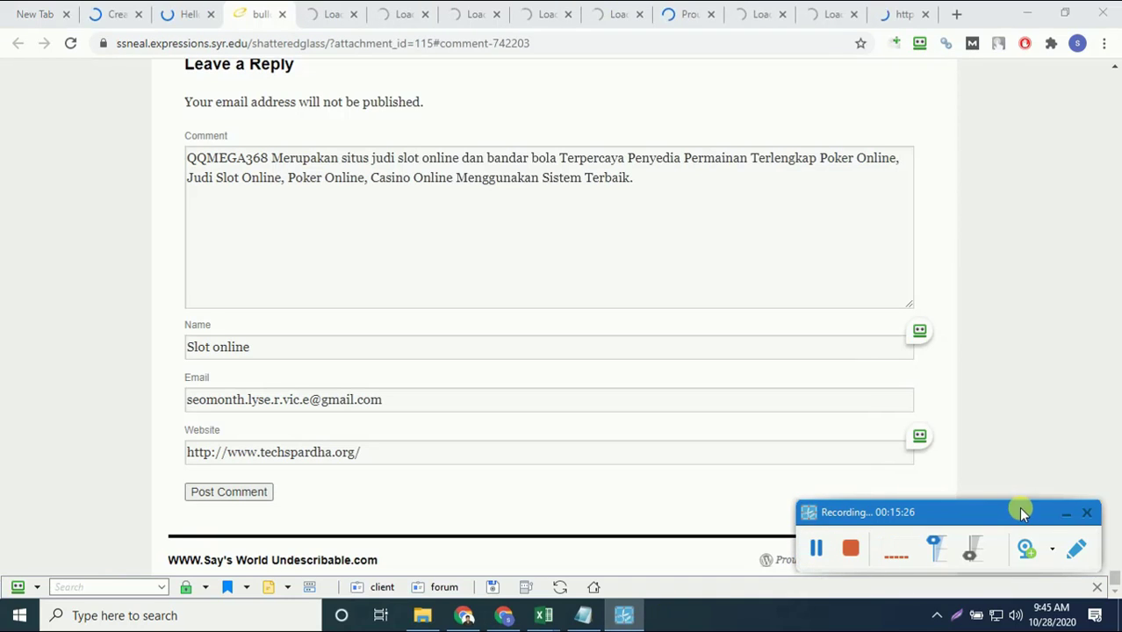
pyautogui.click(1066, 513)
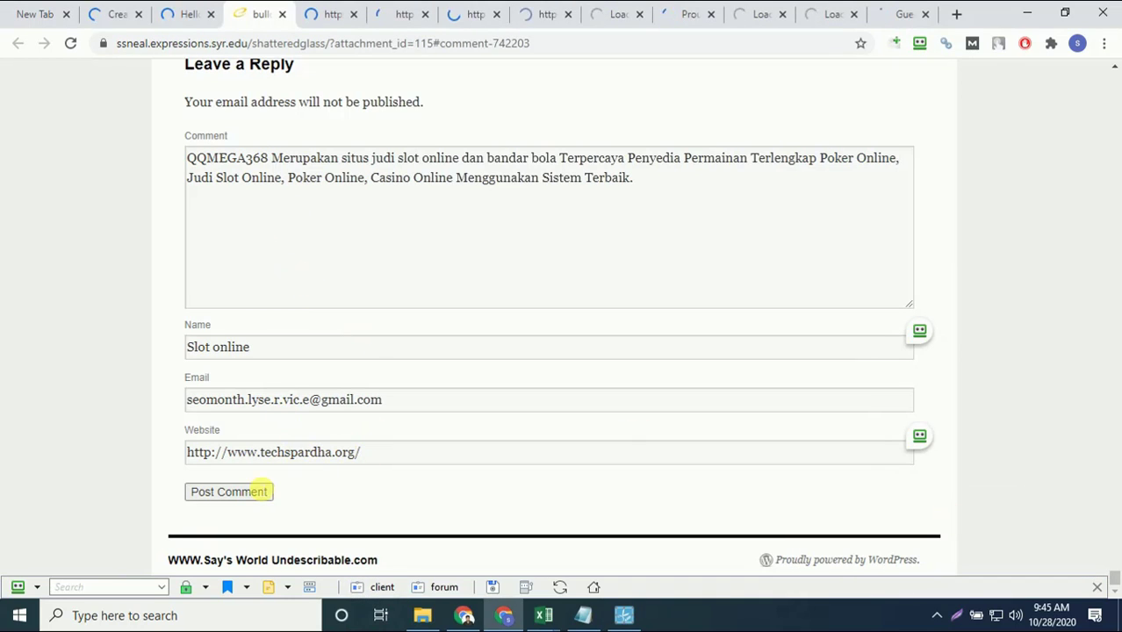
# - Post the prepared comment on the ssneal.expressions.syr.edu page and record the posted comment's URL in cell B13 of the techspardha workbook in Excel
pyautogui.click(255, 494)
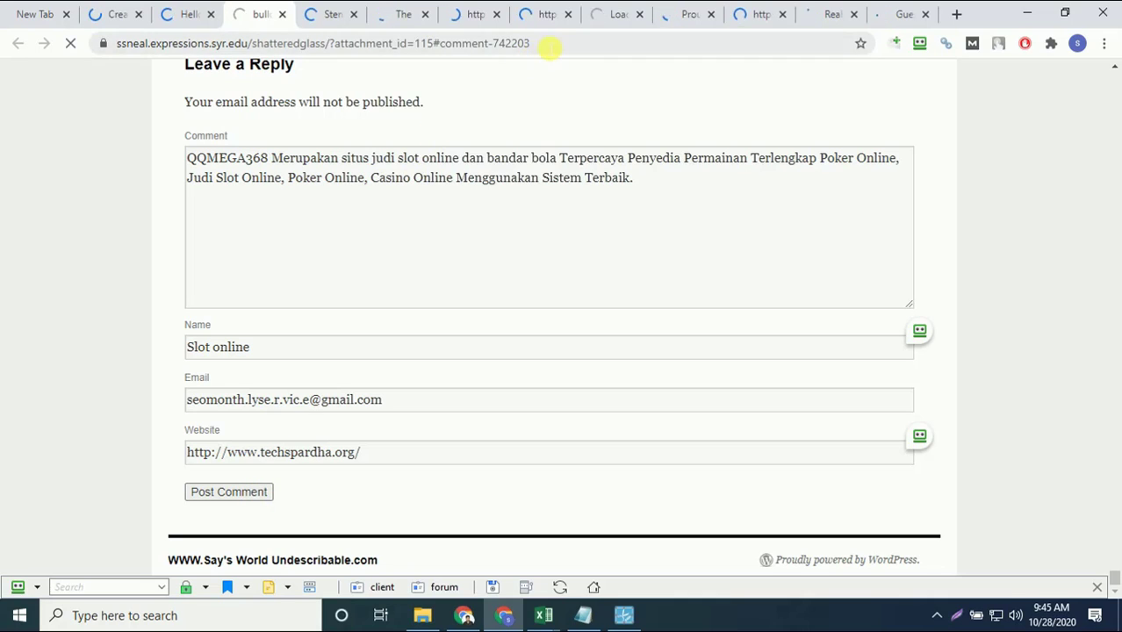
pyautogui.moveTo(549, 44); pyautogui.dragTo(570, 44)
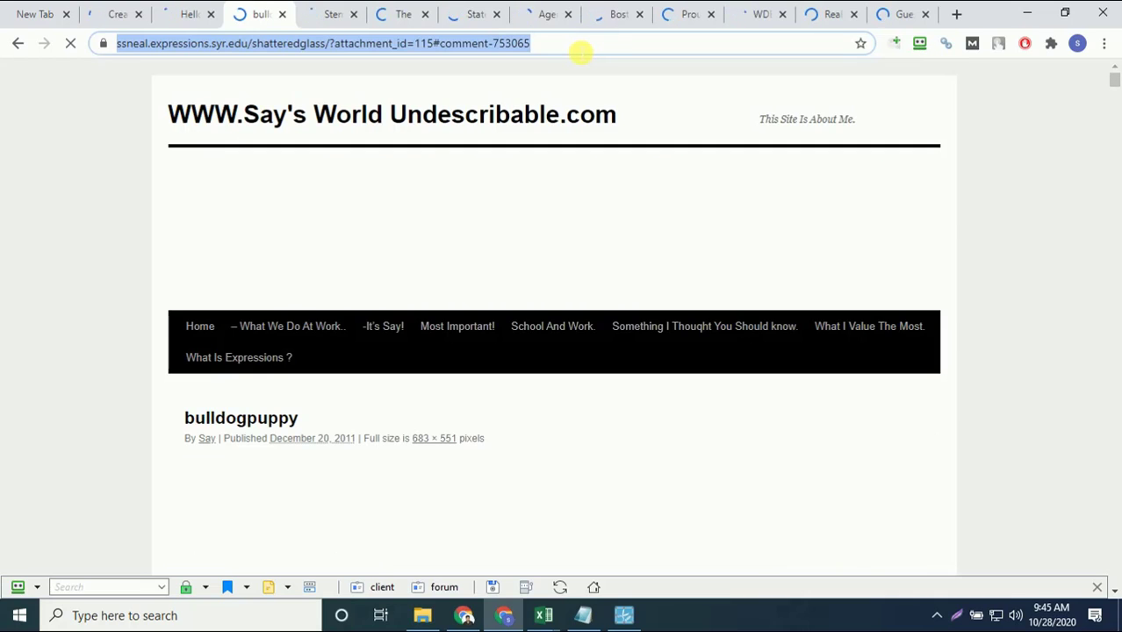
pyautogui.click(546, 618)
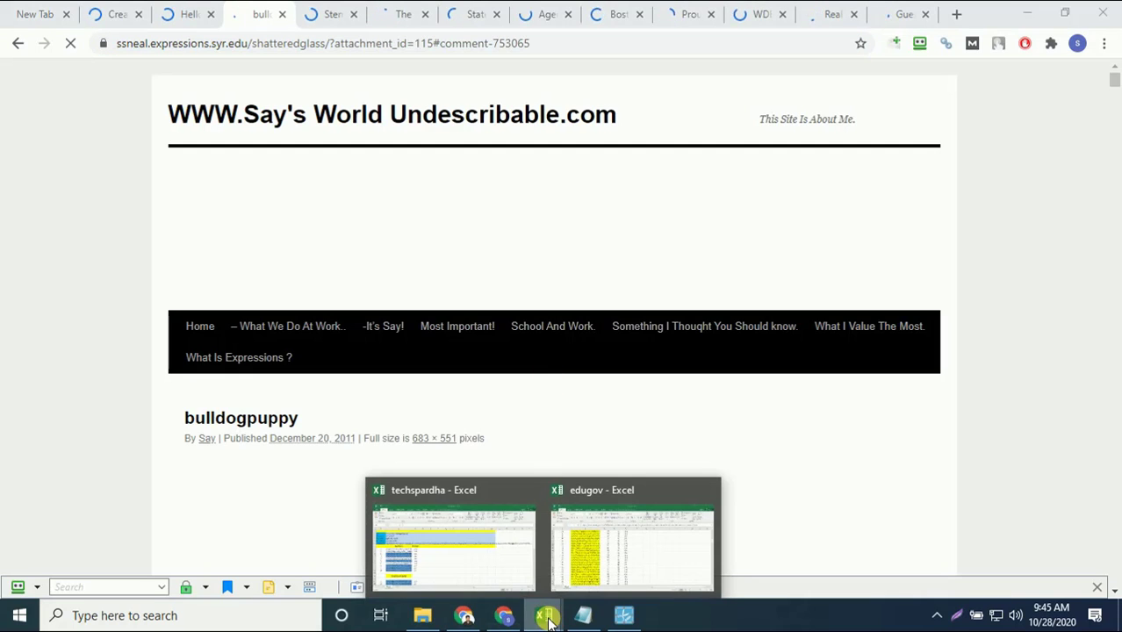
pyautogui.click(457, 556)
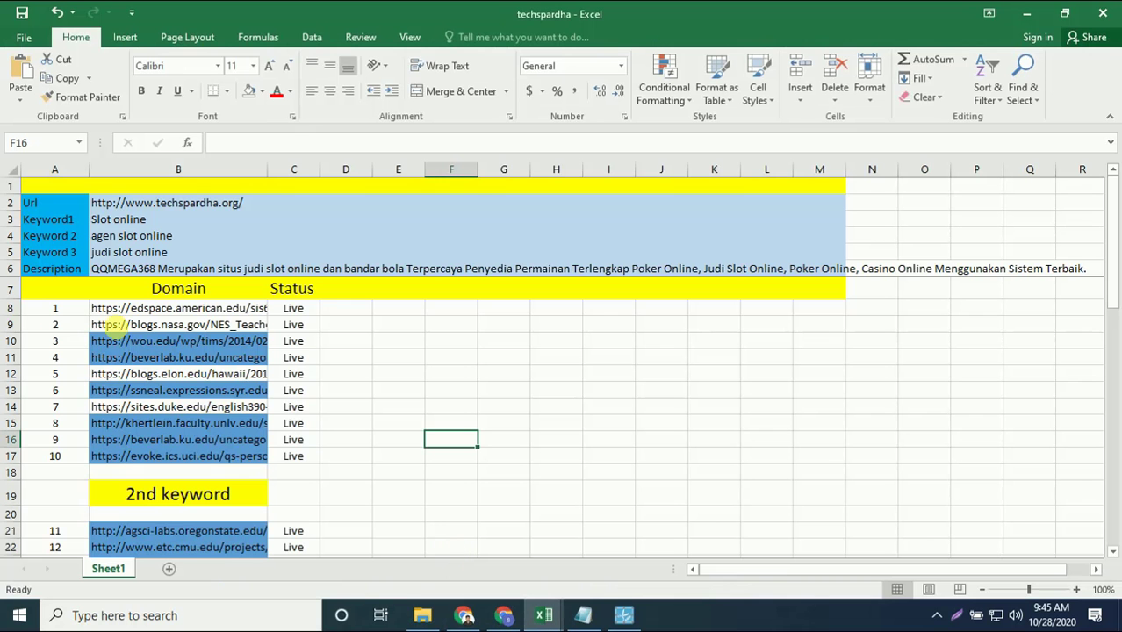
pyautogui.click(176, 390)
pyautogui.write('https://ssneal.expressions.syr.edu/shatteredglass/?attachment_id=115#comment-753065')
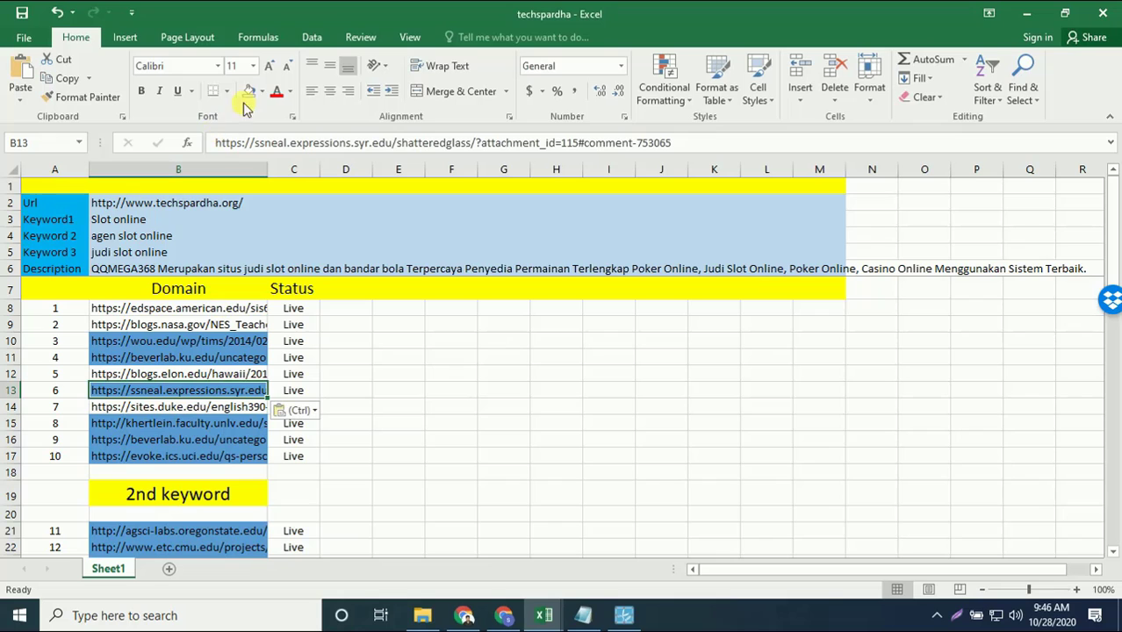
pyautogui.click(463, 497)
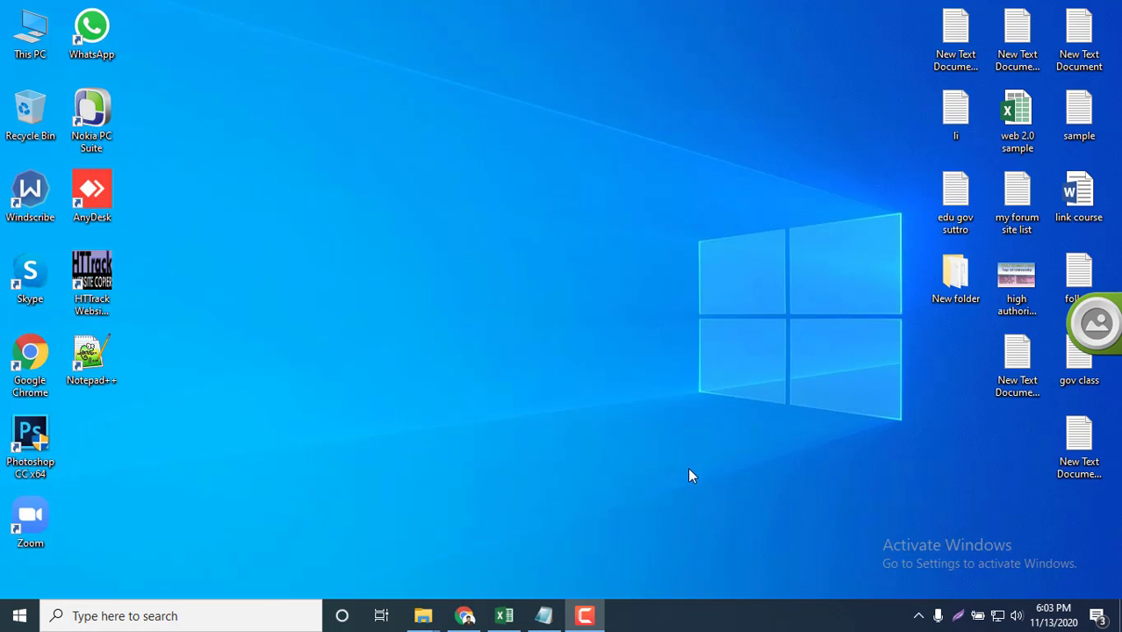
# - Switch to the note named 2 in Notepad and examine the HTML link tag around "jasa backlink pbn" in the first paragraph
pyautogui.click(543, 615)
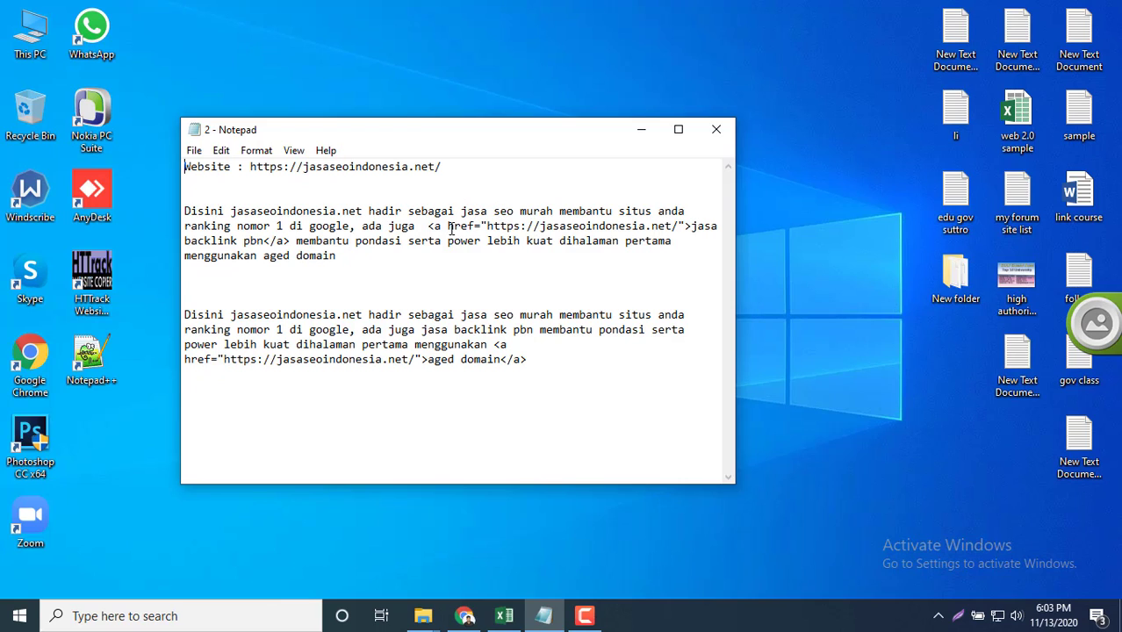
pyautogui.moveTo(389, 226); pyautogui.dragTo(305, 247)
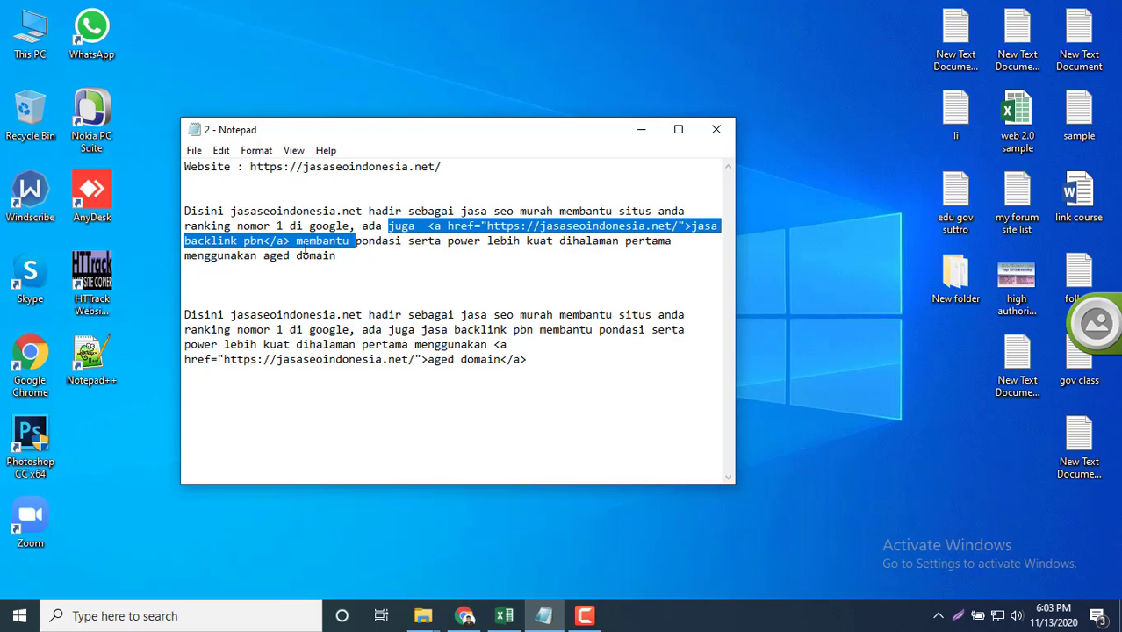
pyautogui.click(420, 281)
pyautogui.moveTo(430, 226); pyautogui.dragTo(283, 248)
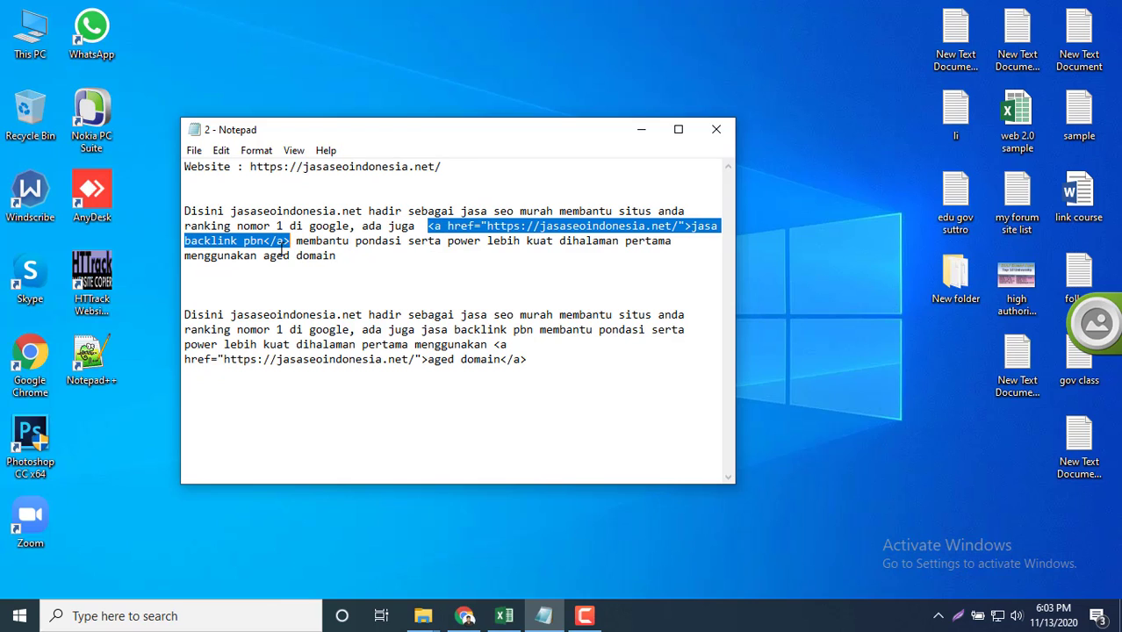
pyautogui.click(480, 230)
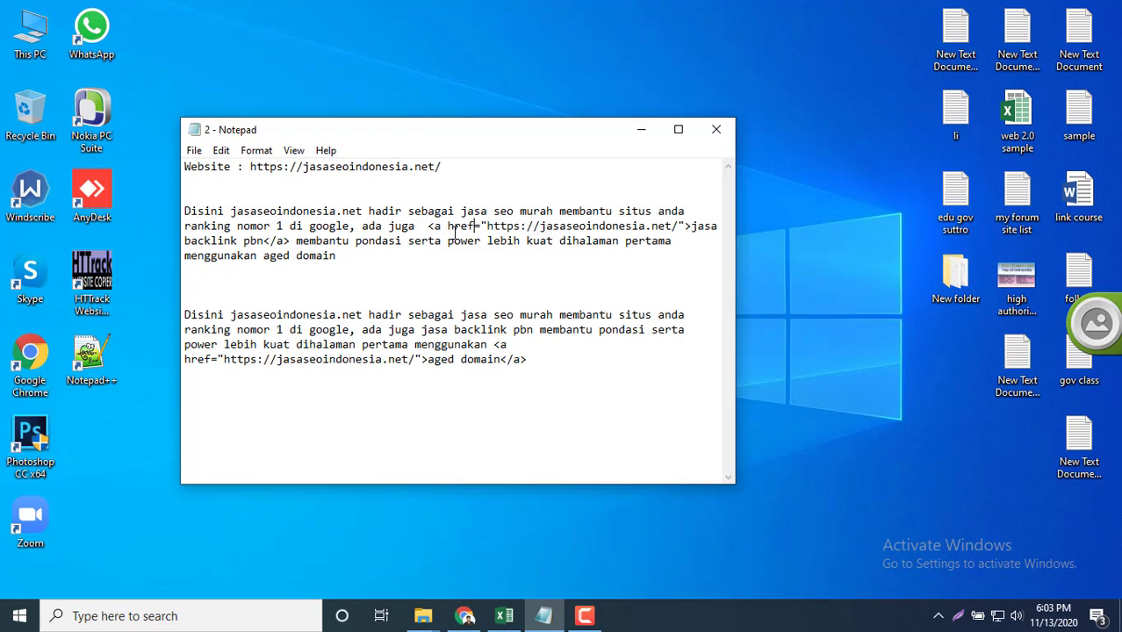
pyautogui.moveTo(428, 227); pyautogui.dragTo(664, 230)
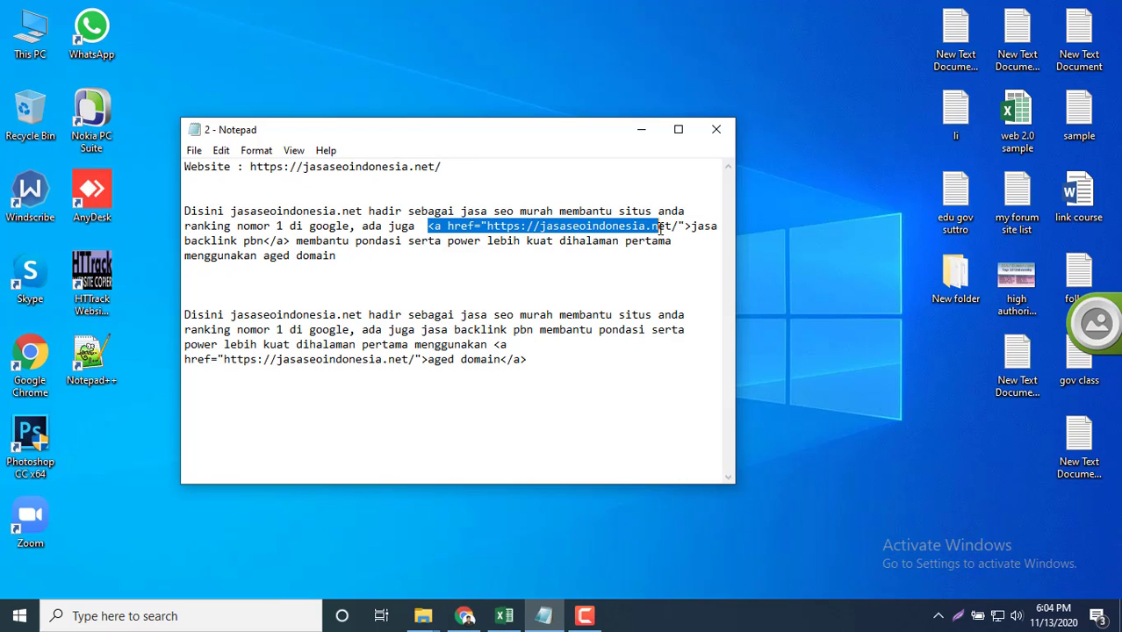
pyautogui.click(638, 230)
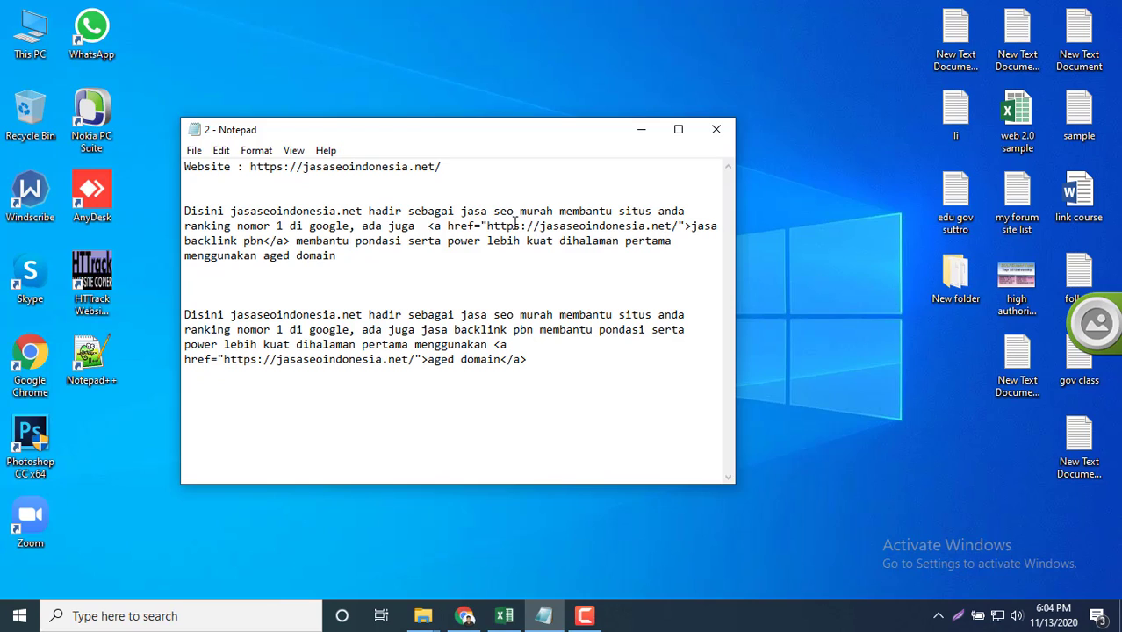
# - Examine the link's URL, anchor keyword and closing tag within the whole first paragraph, and close the note
pyautogui.moveTo(494, 226); pyautogui.dragTo(710, 232)
pyautogui.moveTo(297, 242); pyautogui.dragTo(186, 243)
pyautogui.click(263, 243)
pyautogui.moveTo(263, 243); pyautogui.dragTo(290, 242)
pyautogui.moveTo(339, 256); pyautogui.dragTo(204, 215)
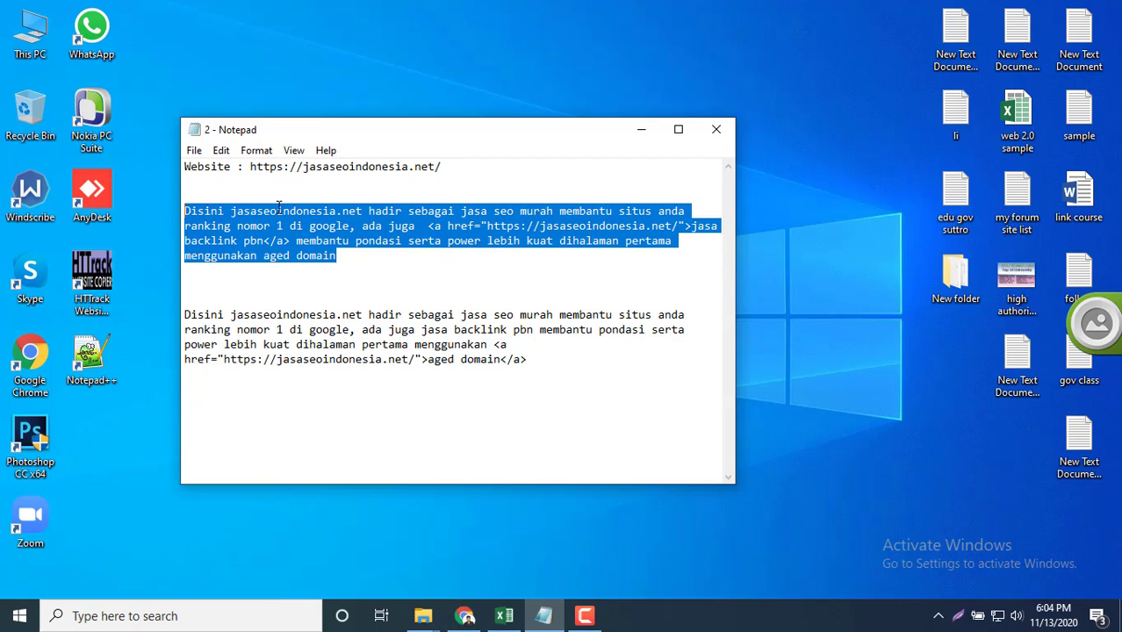
pyautogui.click(372, 225)
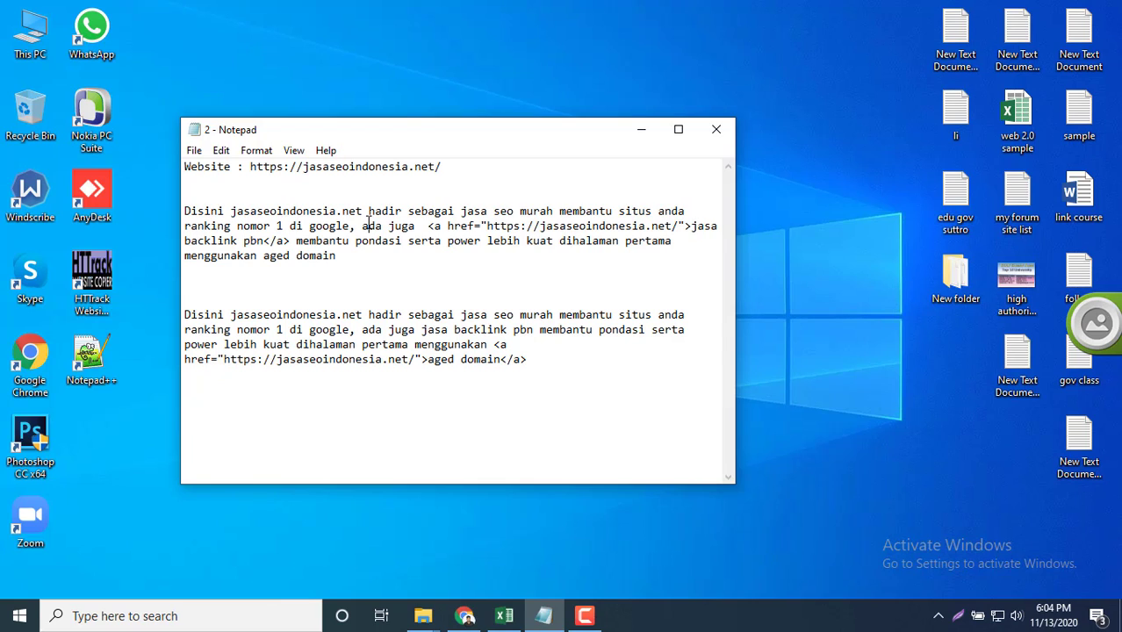
pyautogui.click(427, 226)
pyautogui.moveTo(427, 226); pyautogui.dragTo(165, 207)
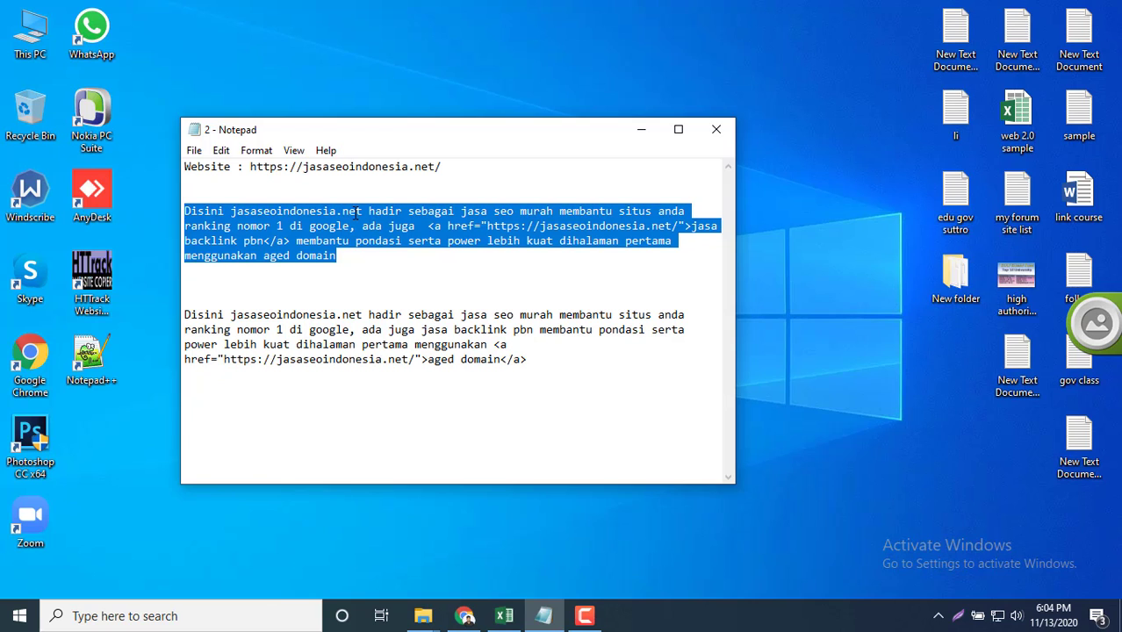
pyautogui.click(719, 131)
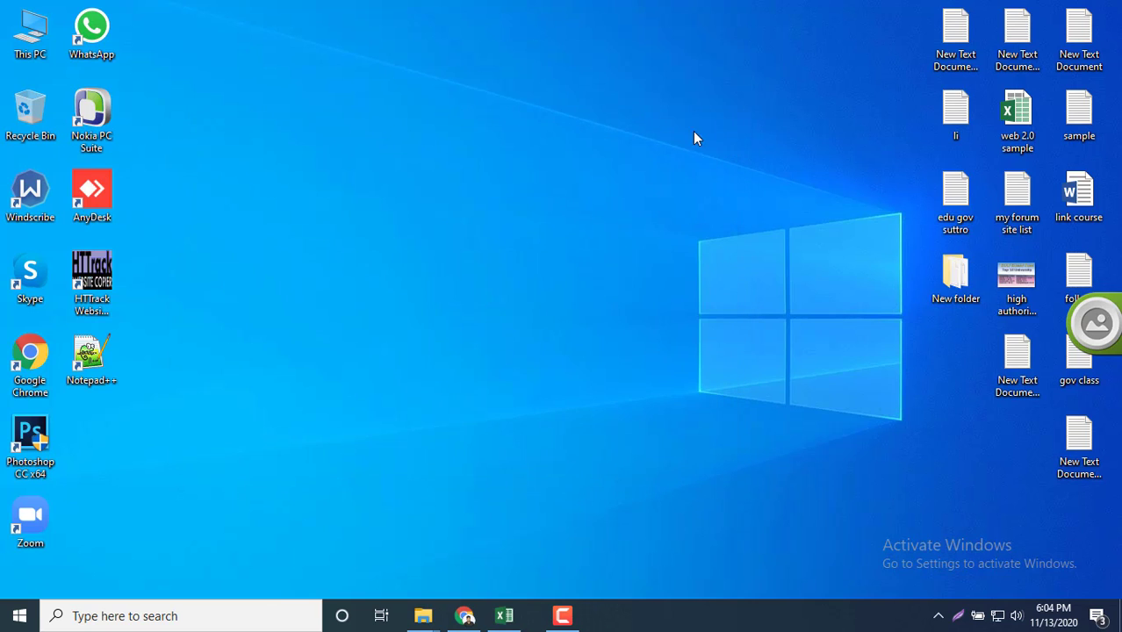
pyautogui.rightClick(658, 125)
pyautogui.click(696, 165)
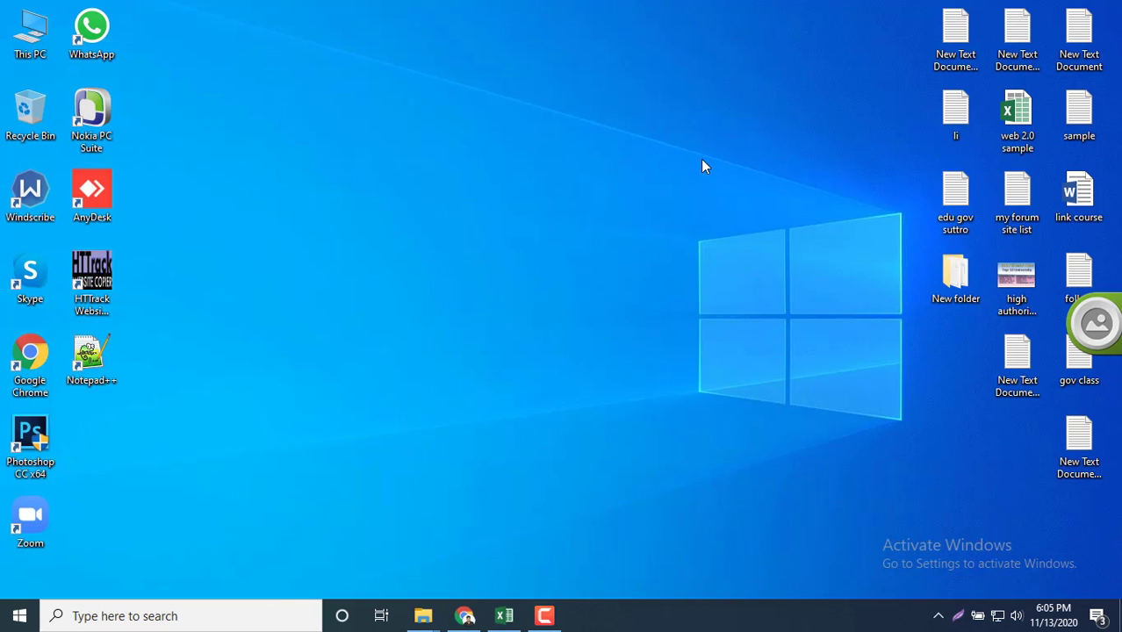
pyautogui.rightClick(611, 17)
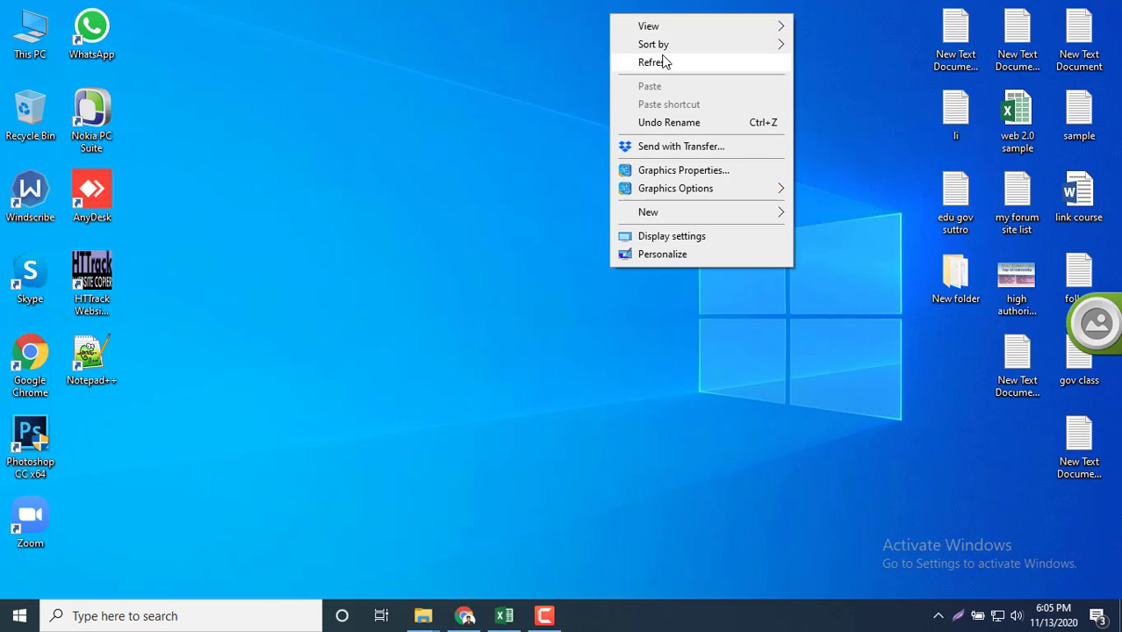
pyautogui.click(665, 62)
pyautogui.rightClick(639, 39)
pyautogui.click(672, 86)
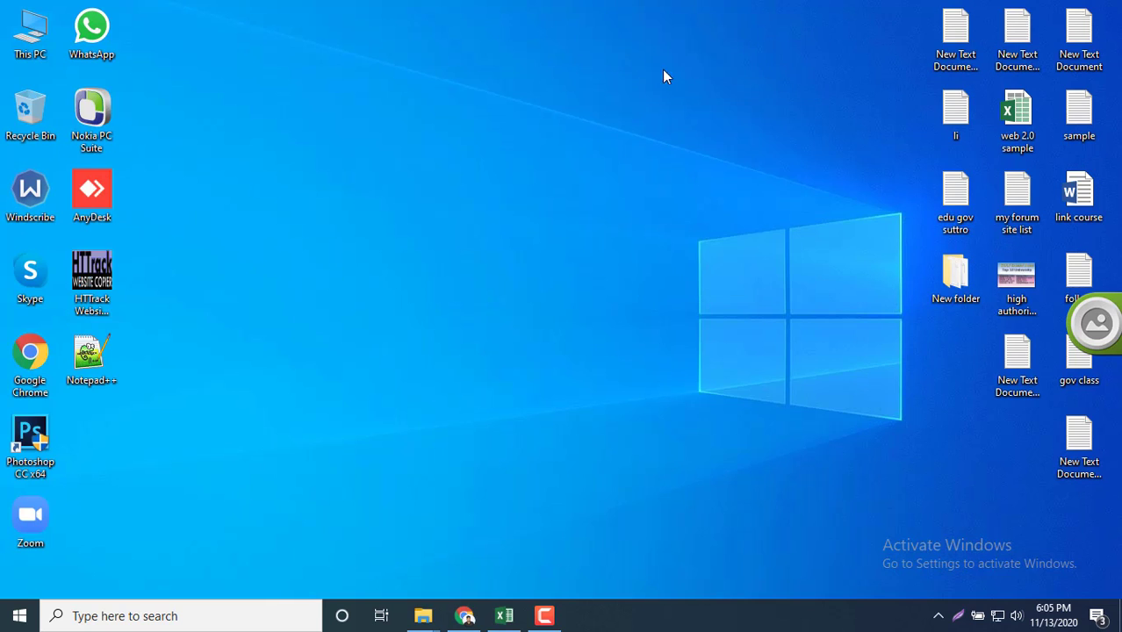
pyautogui.rightClick(652, 60)
pyautogui.click(696, 108)
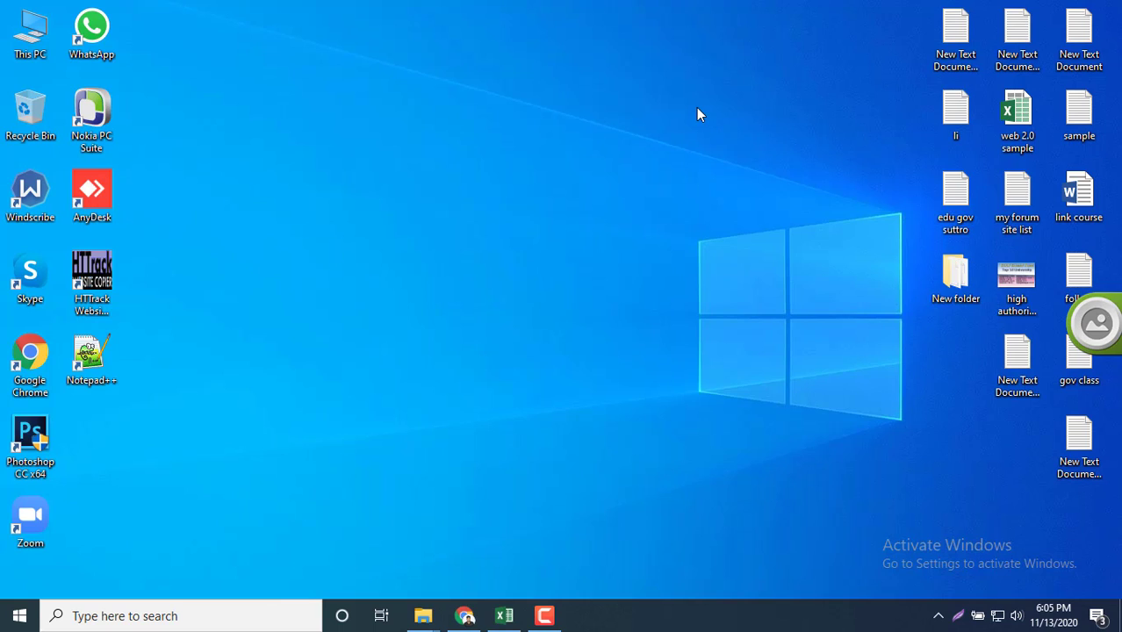
pyautogui.rightClick(603, 64)
pyautogui.click(637, 111)
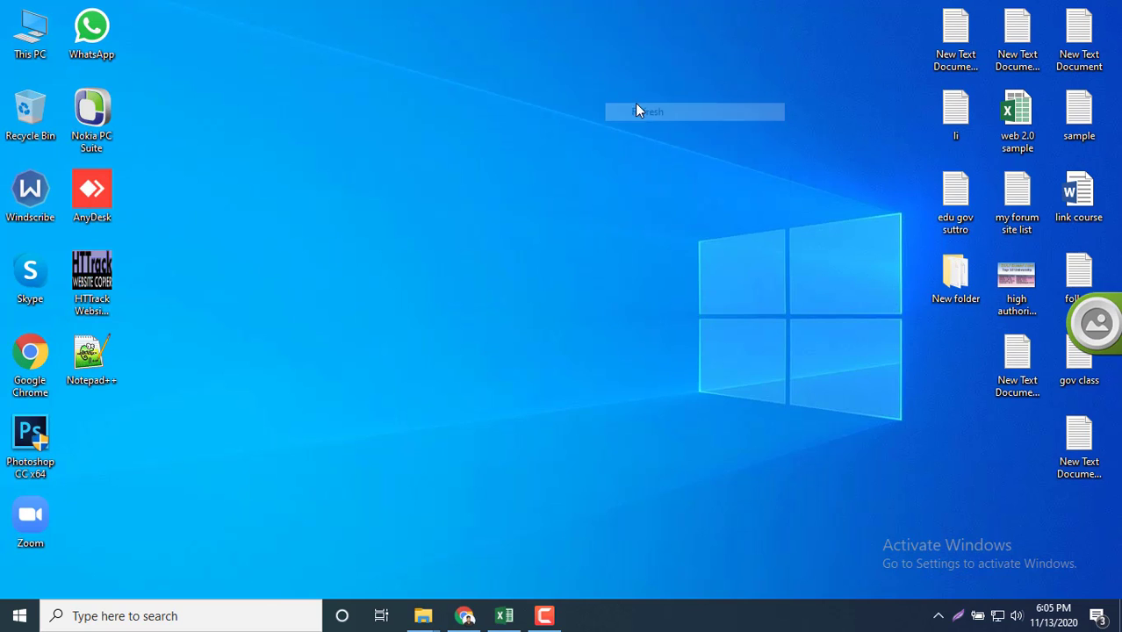
pyautogui.click(545, 616)
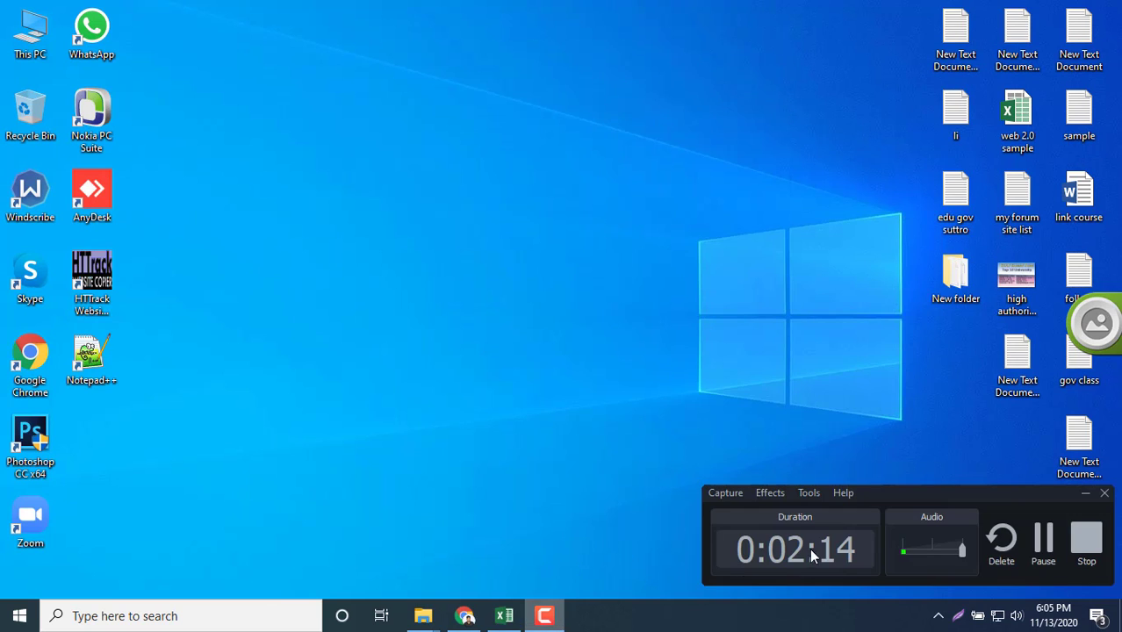
pyautogui.click(1043, 539)
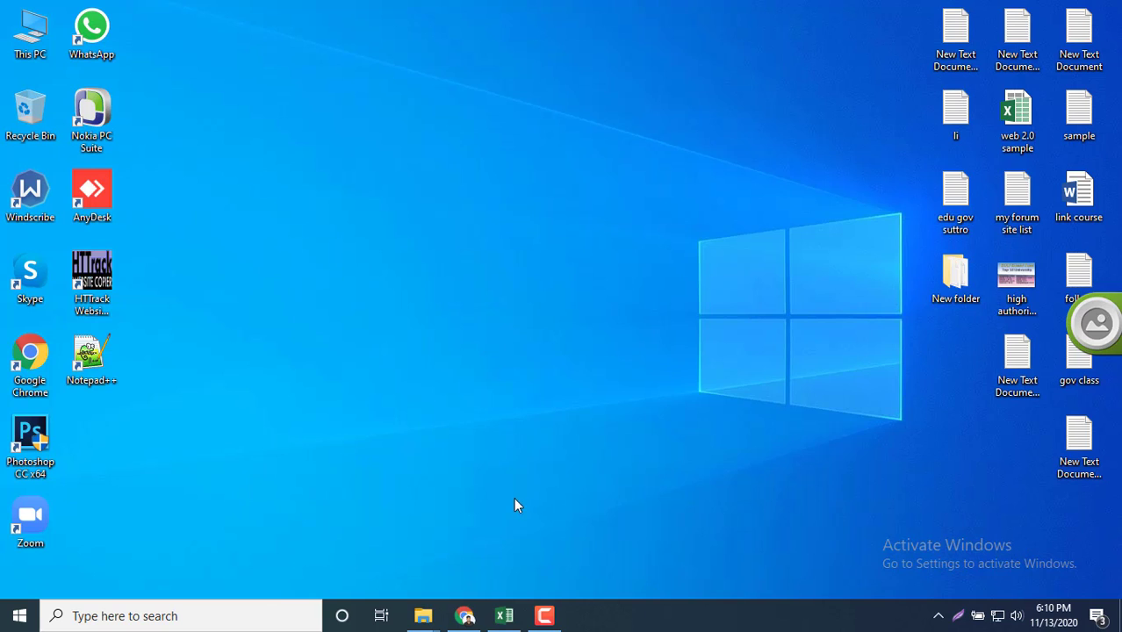
pyautogui.moveTo(465, 619)
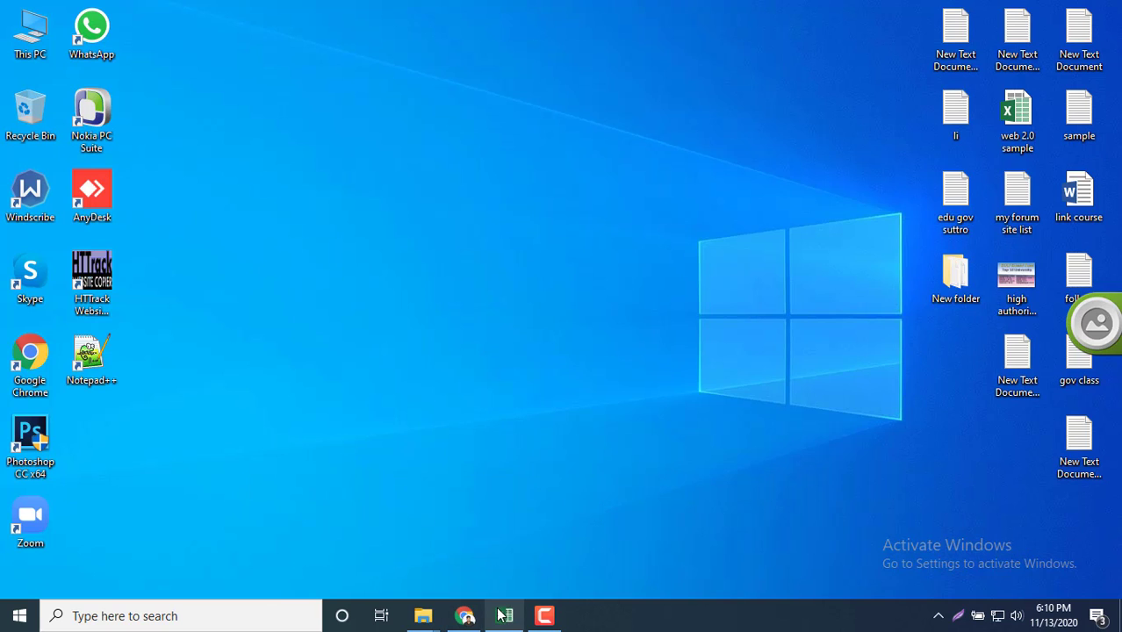
pyautogui.click(464, 616)
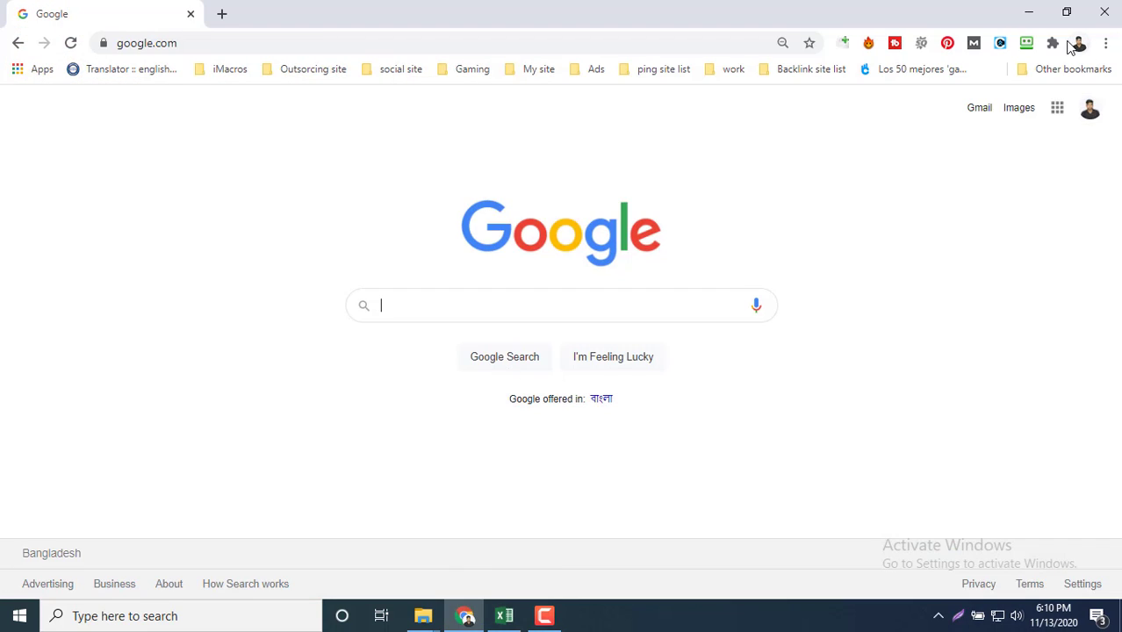
pyautogui.click(1030, 13)
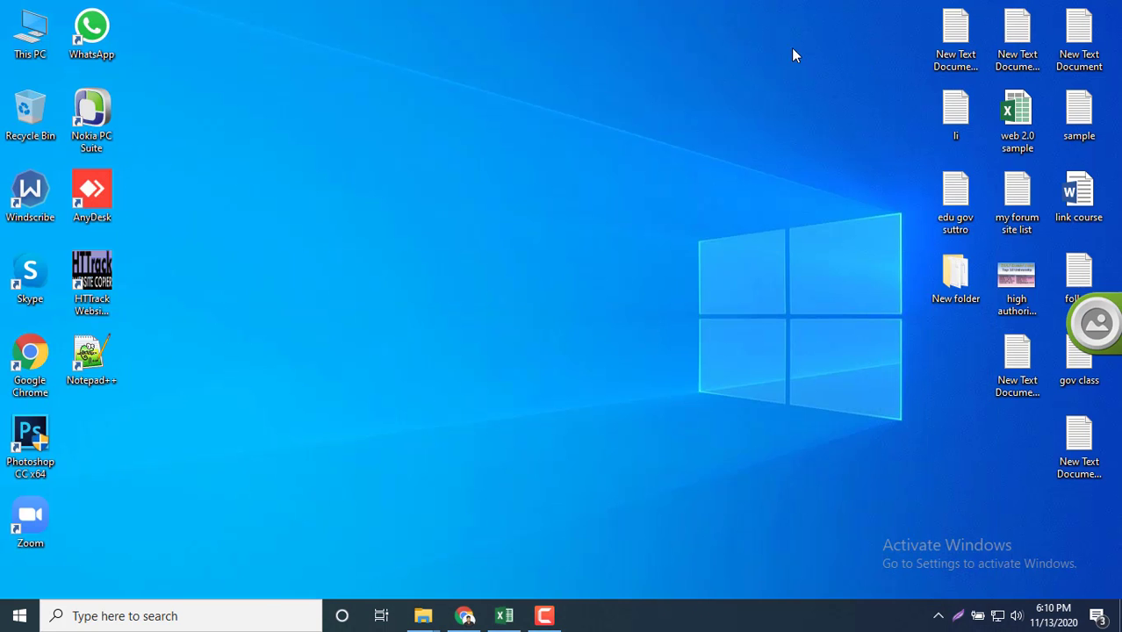
# - Copy the .edu "post a comment" query from the "edu gov suttro" note into the Google search box in Chrome
pyautogui.doubleClick(953, 206)
pyautogui.moveTo(488, 166); pyautogui.dragTo(174, 167)
pyautogui.hotkey('ctrl', 'c')
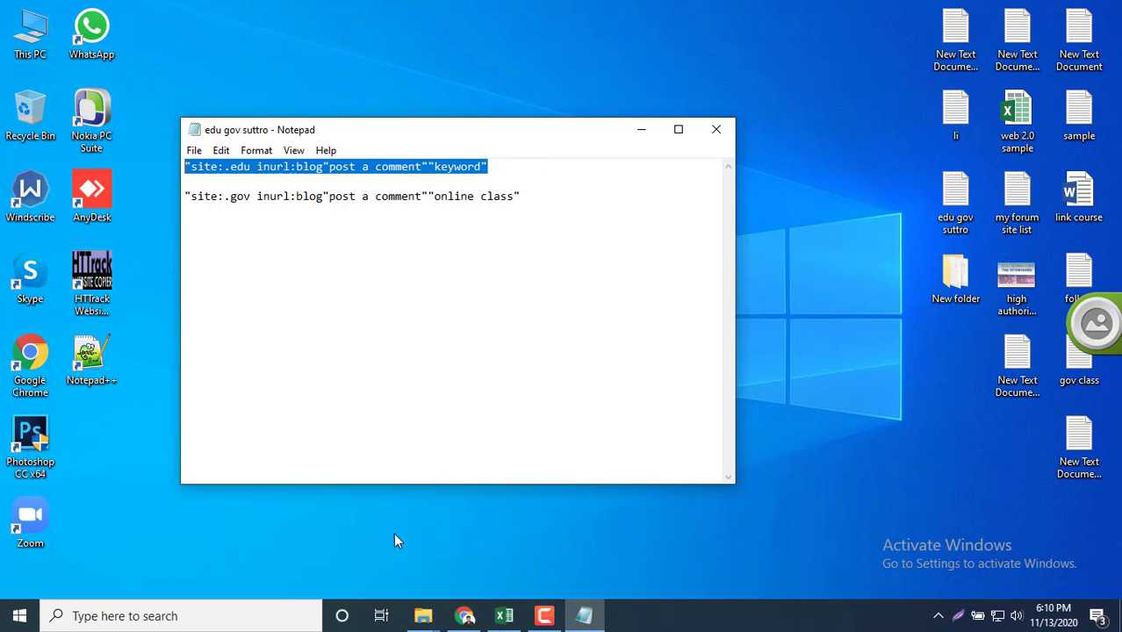
pyautogui.click(465, 615)
pyautogui.click(447, 312)
pyautogui.hotkey('ctrl', 'v')
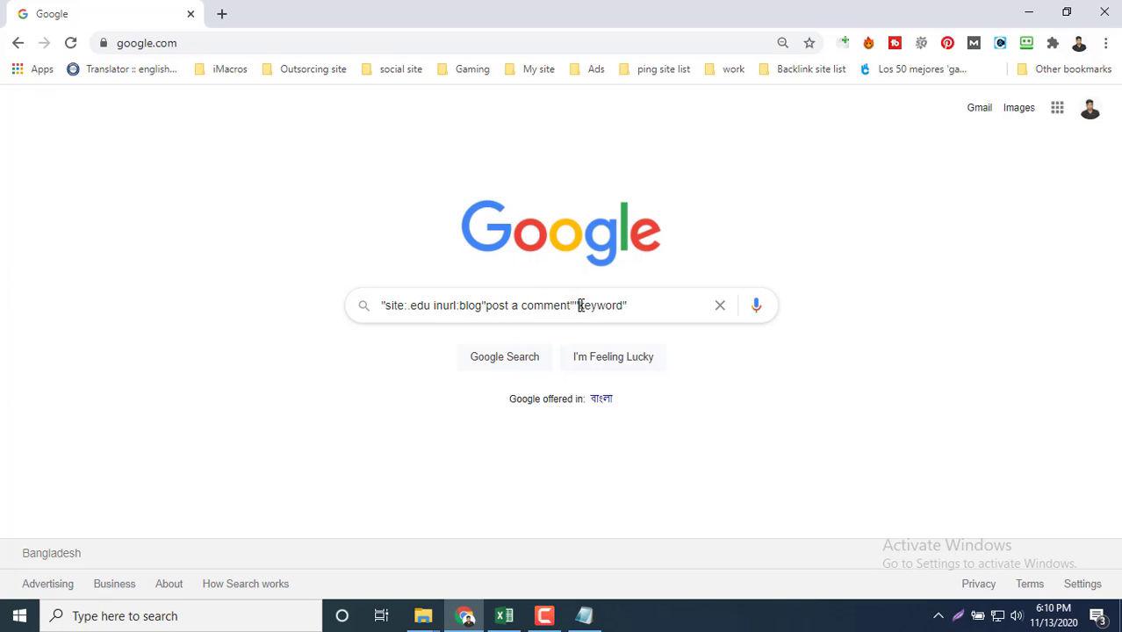
# - Replace the query's keyword placeholder with "student" and run the search
pyautogui.moveTo(578, 304); pyautogui.dragTo(623, 306)
pyautogui.press('BackSpace')
pyautogui.write('student')
pyautogui.press('Return')
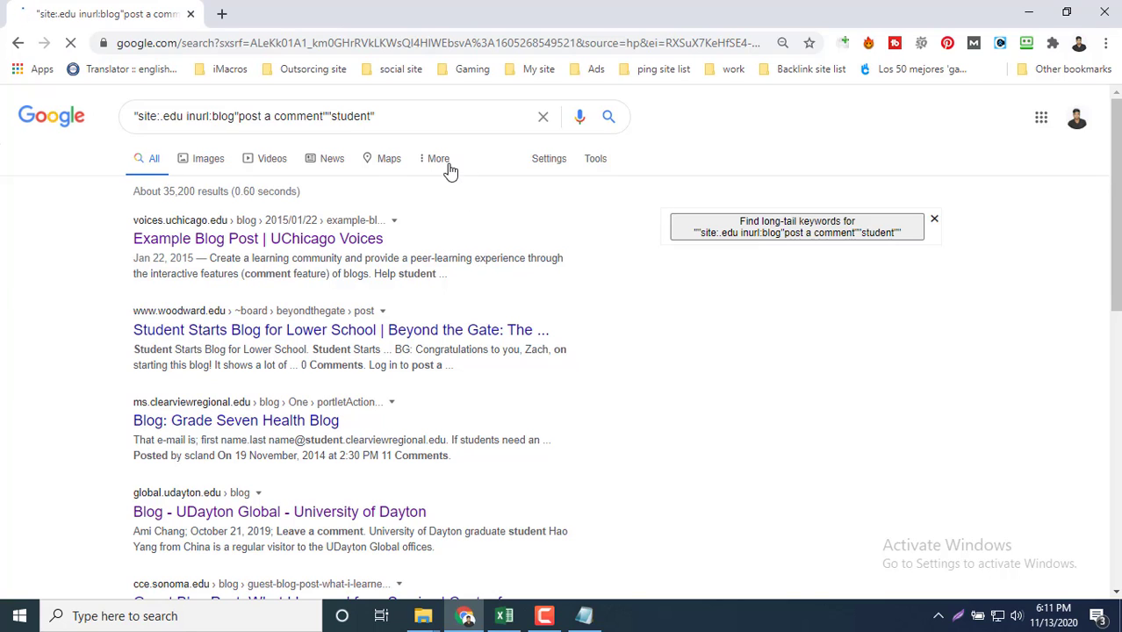
# - Look through the search tools and settings options, and open Google's Advanced Search for the current .edu query
pyautogui.click(554, 162)
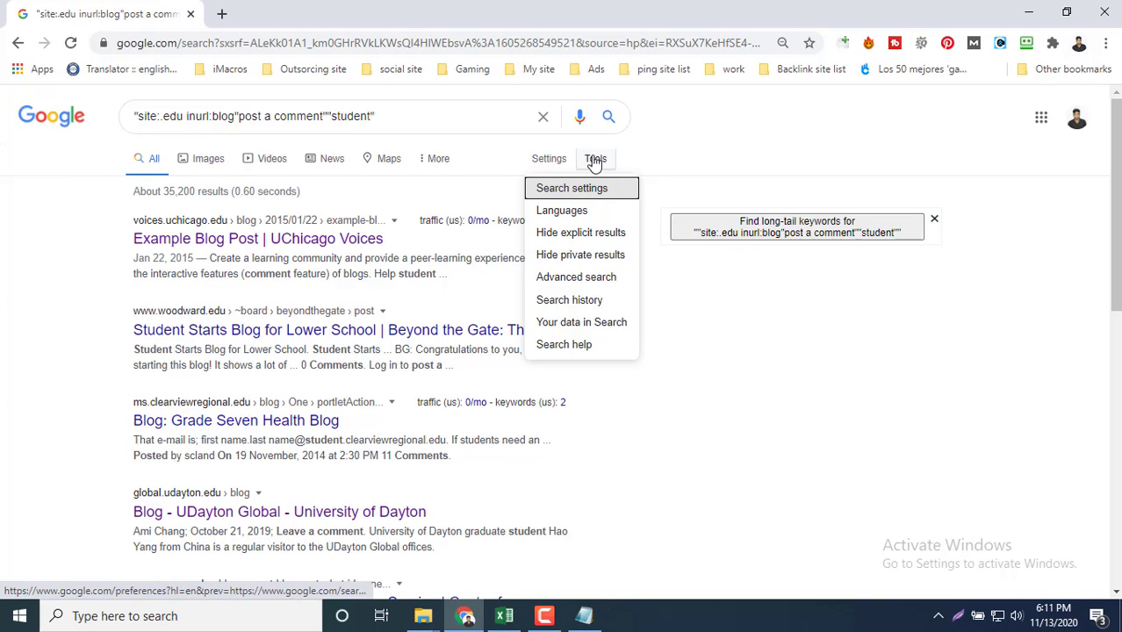
pyautogui.click(595, 161)
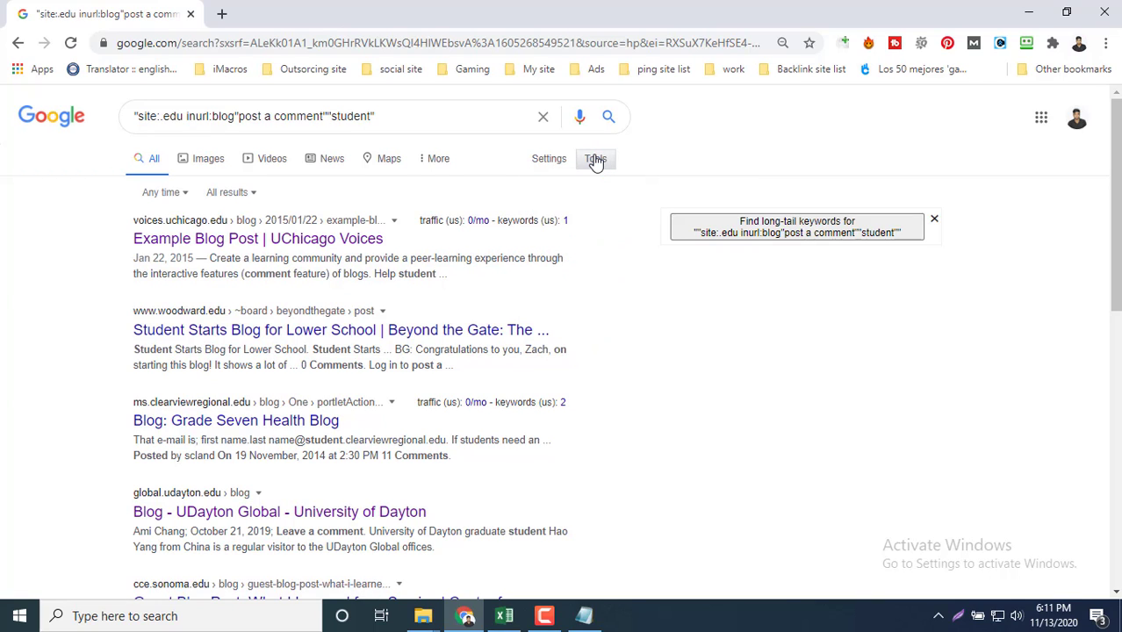
pyautogui.click(248, 195)
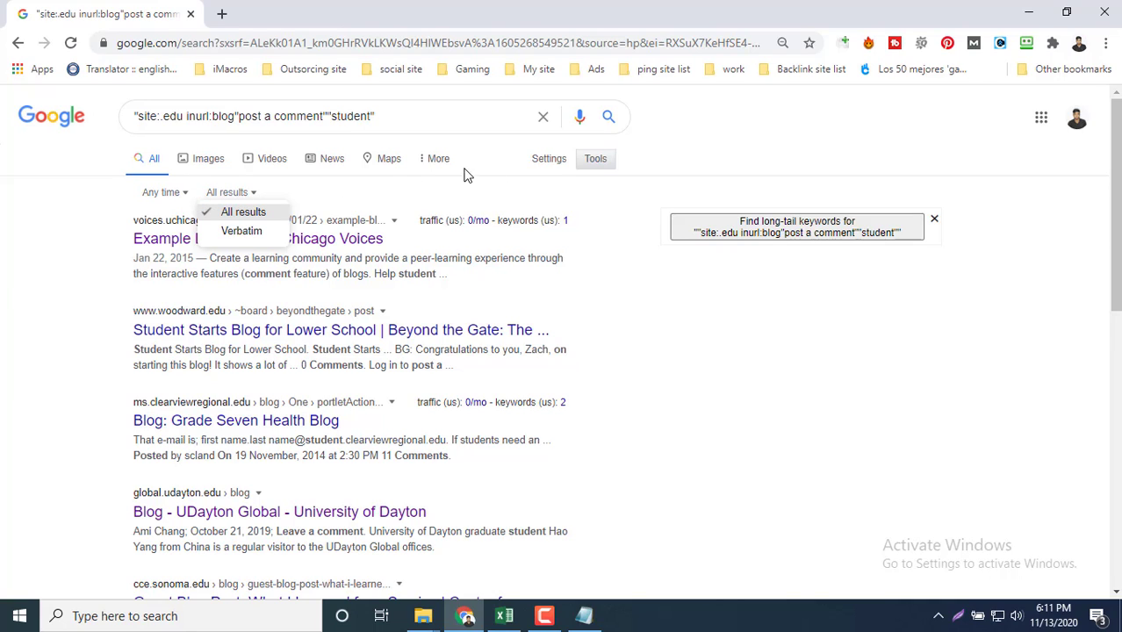
pyautogui.click(432, 160)
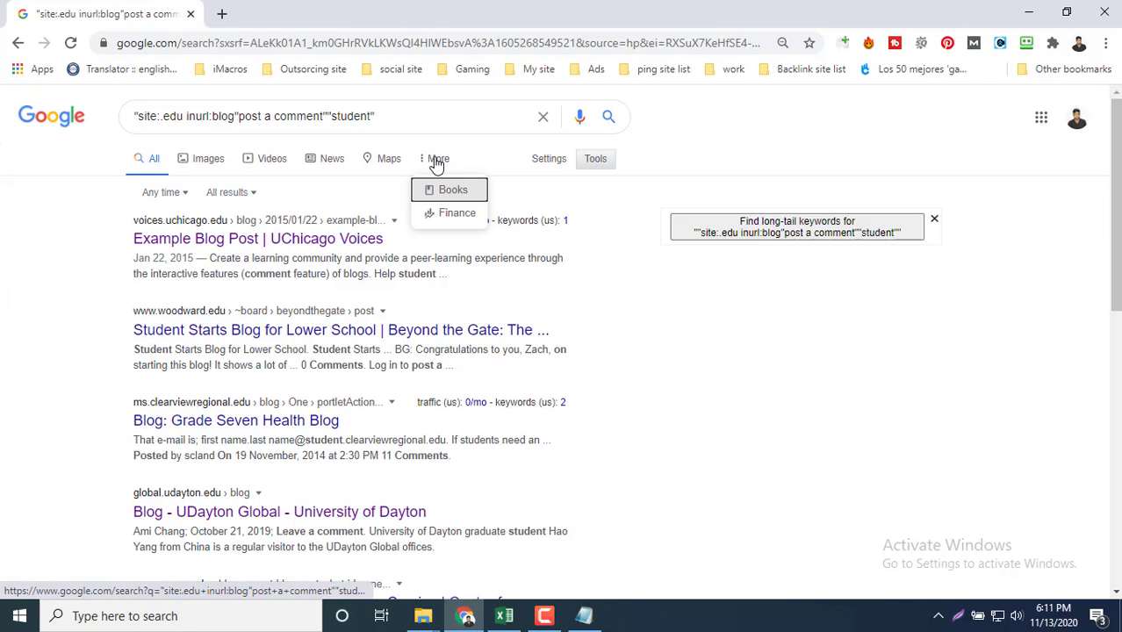
pyautogui.click(545, 162)
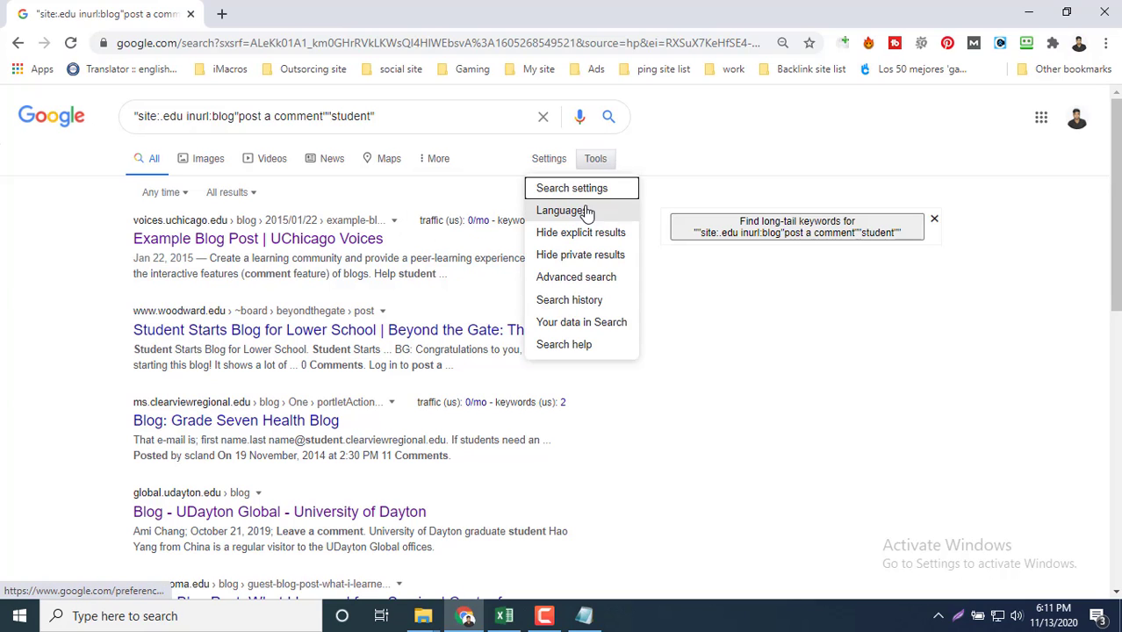
pyautogui.click(591, 278)
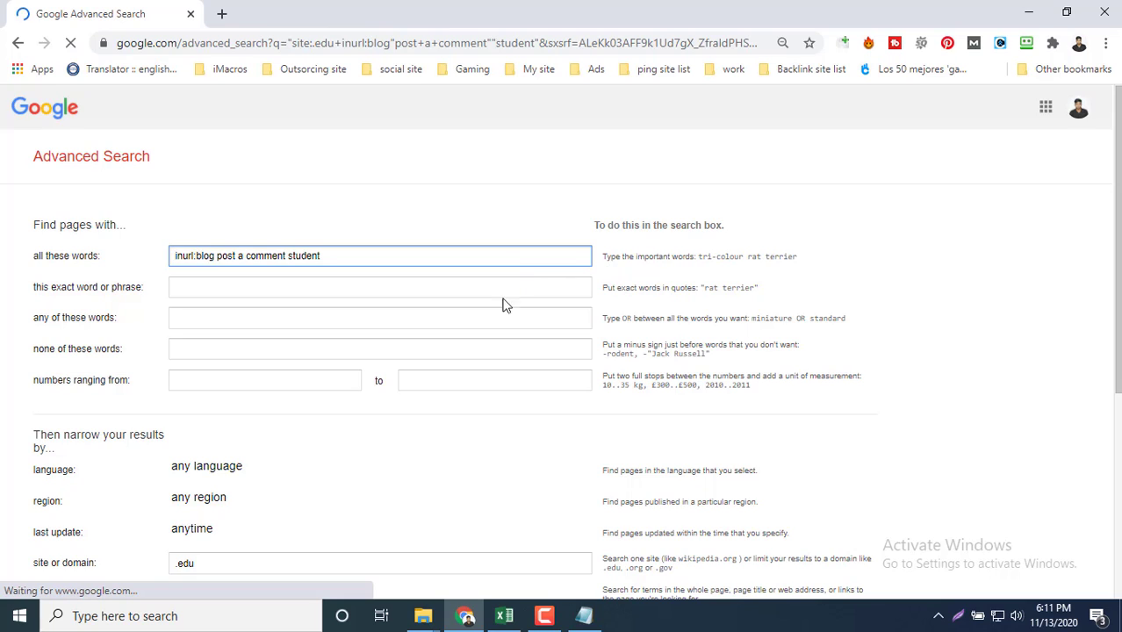
# - Look through the Advanced Search fields and filters for the .edu query, and return to the search results
pyautogui.scroll(-3, 457, 332)
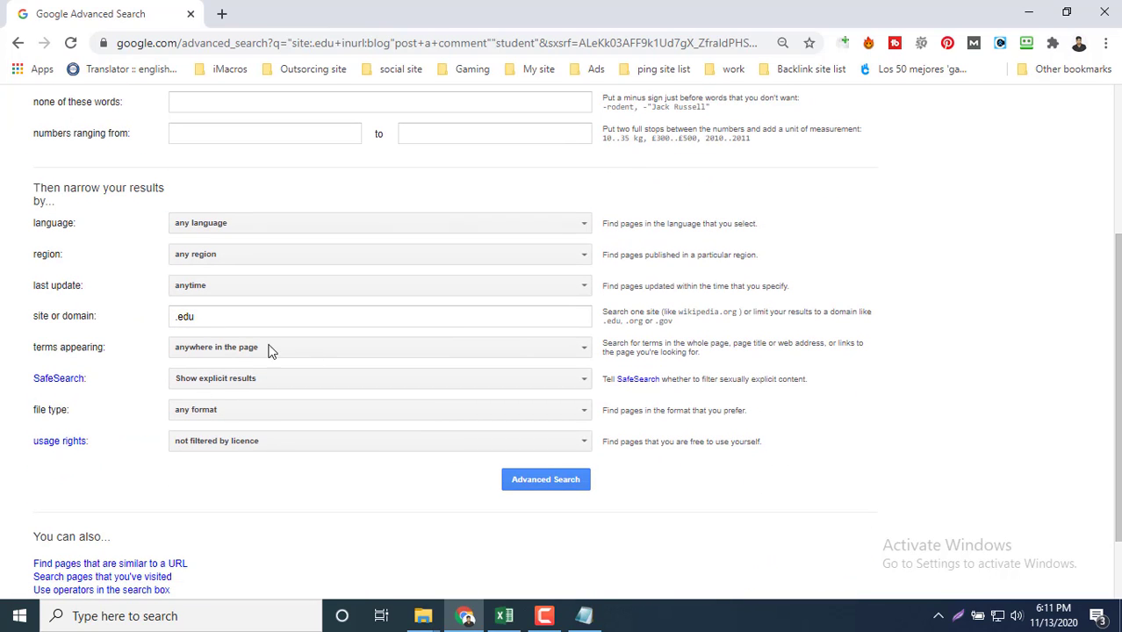
pyautogui.scroll(-1, 550, 401)
pyautogui.scroll(2, 580, 401)
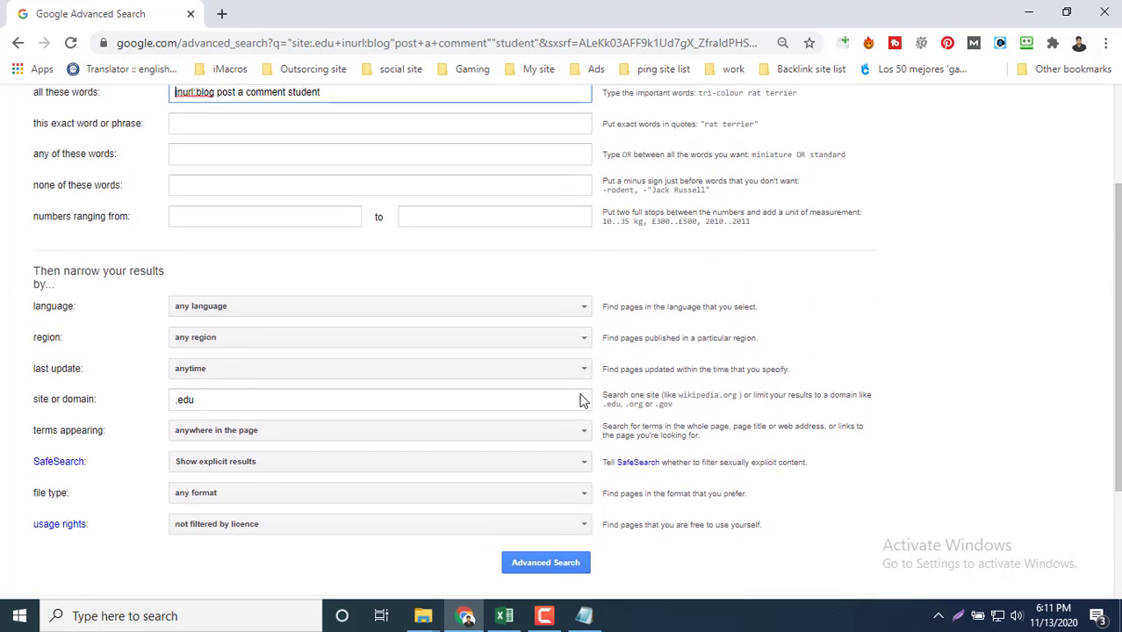
pyautogui.scroll(3, 580, 401)
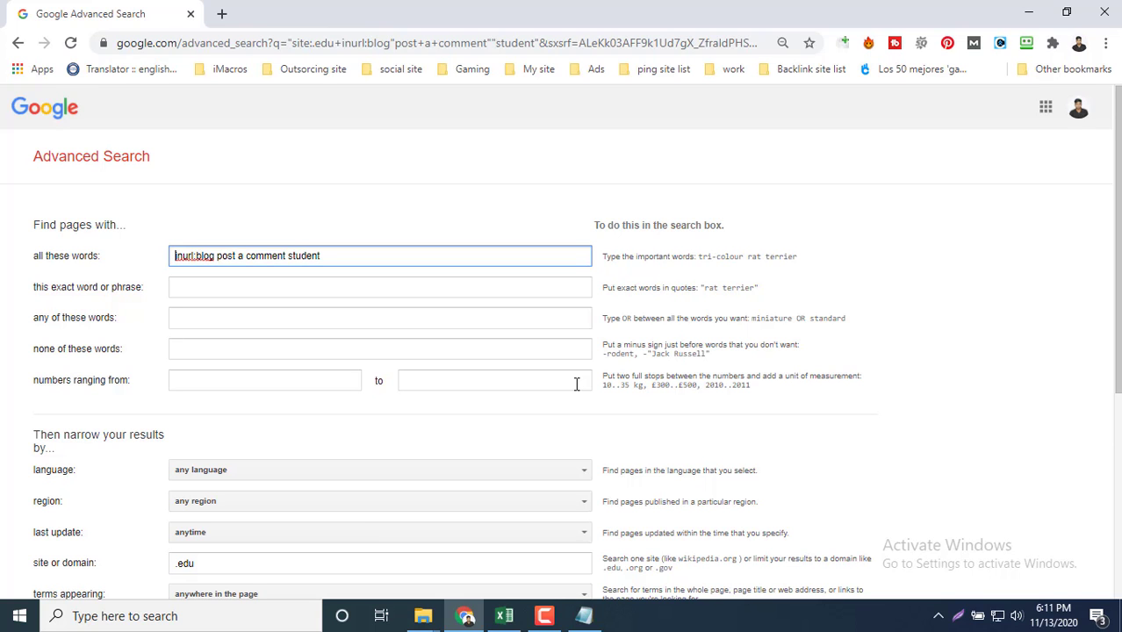
pyautogui.scroll(-1, 577, 384)
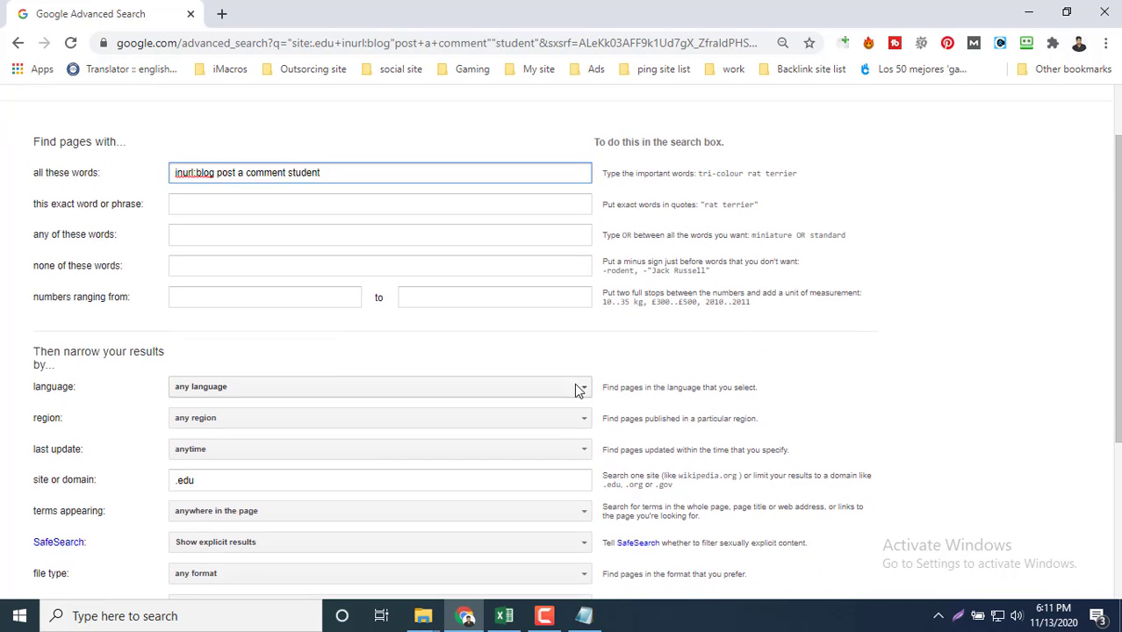
pyautogui.scroll(-2, 577, 385)
pyautogui.scroll(-1, 577, 389)
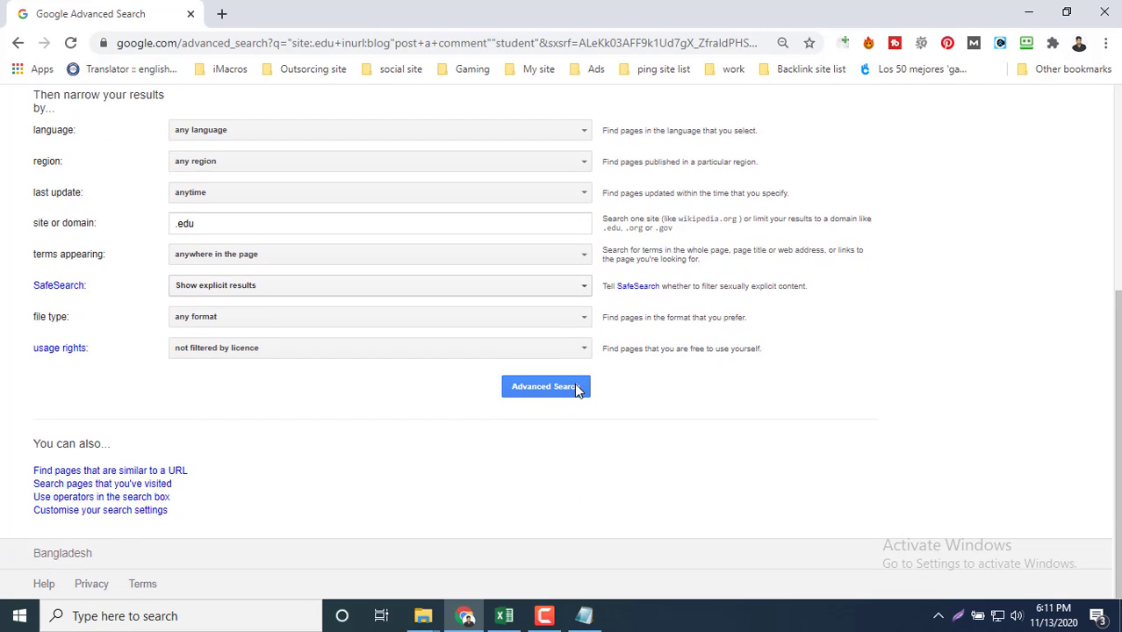
pyautogui.click(577, 387)
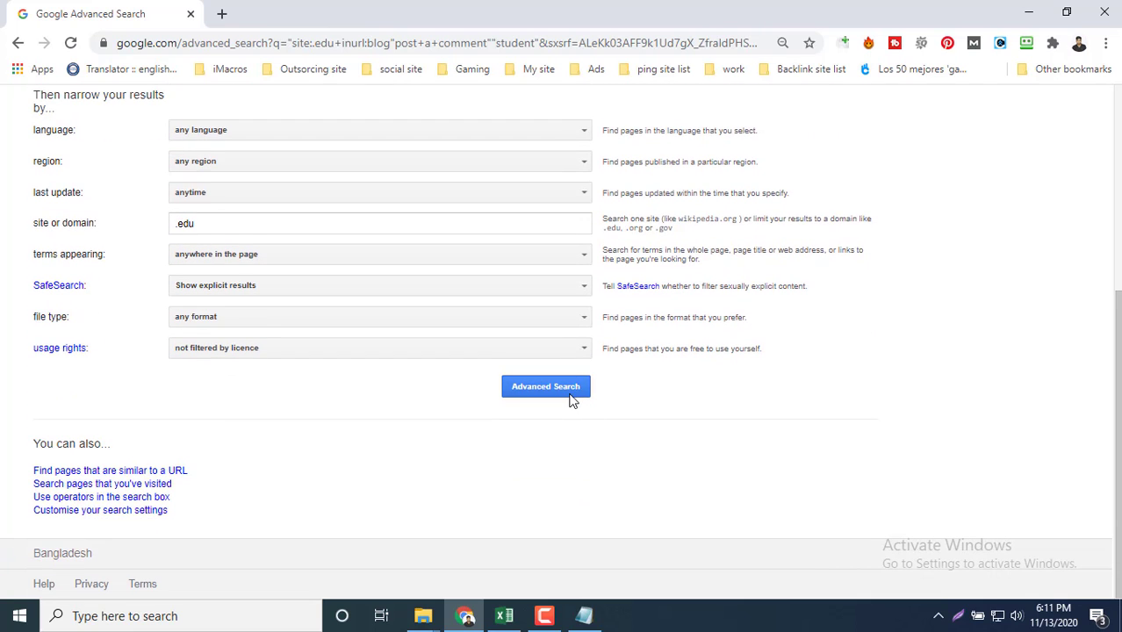
pyautogui.scroll(1, 572, 399)
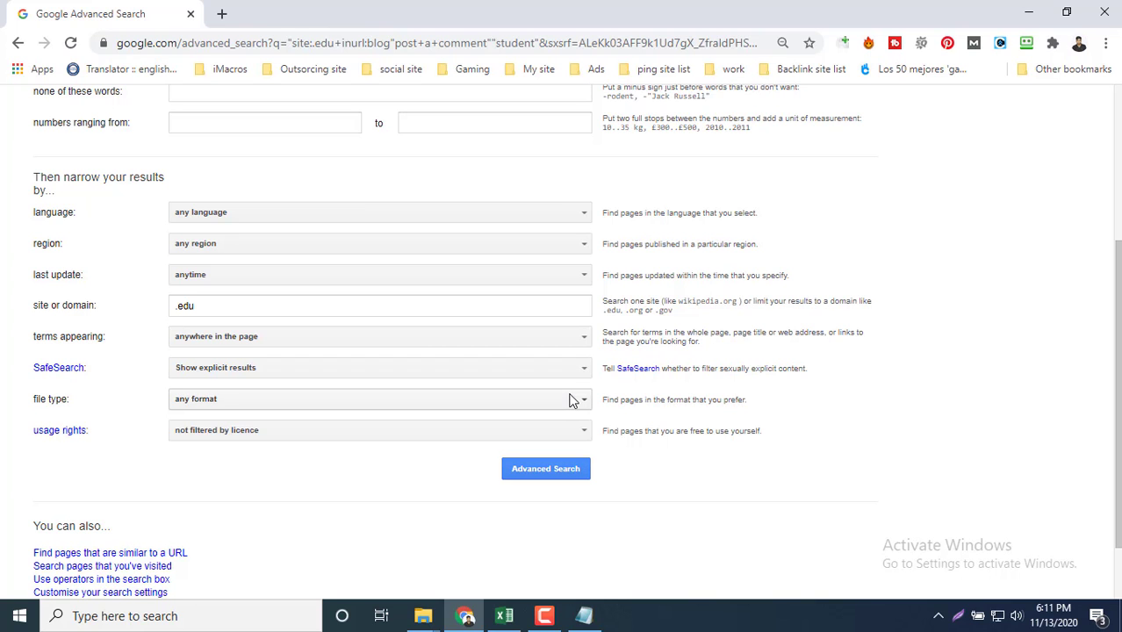
pyautogui.scroll(3, 573, 400)
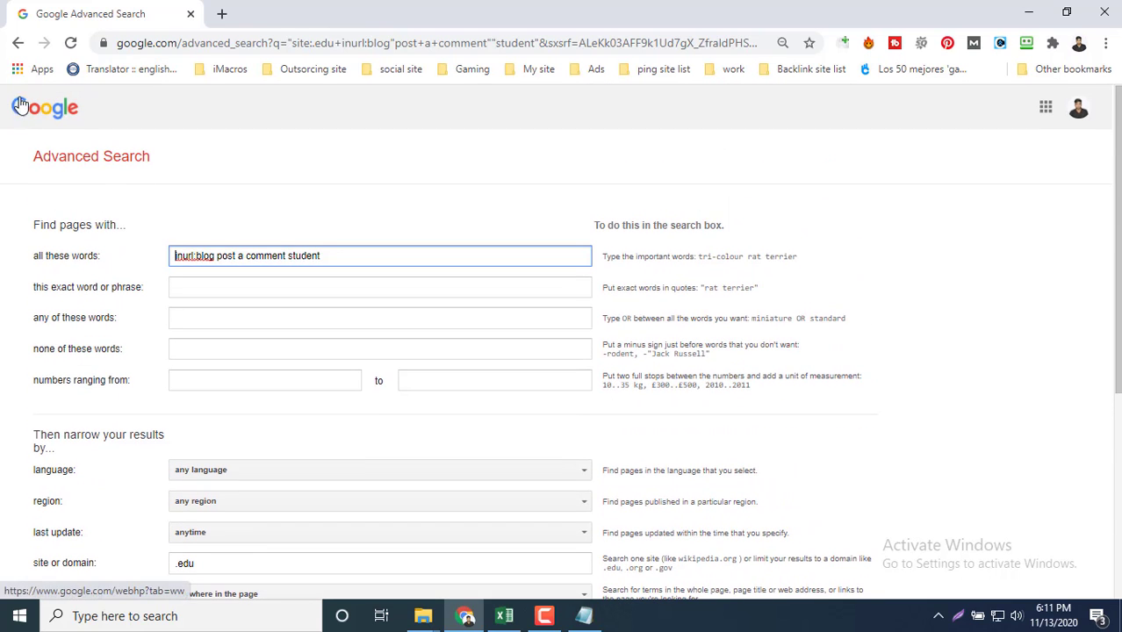
pyautogui.click(17, 42)
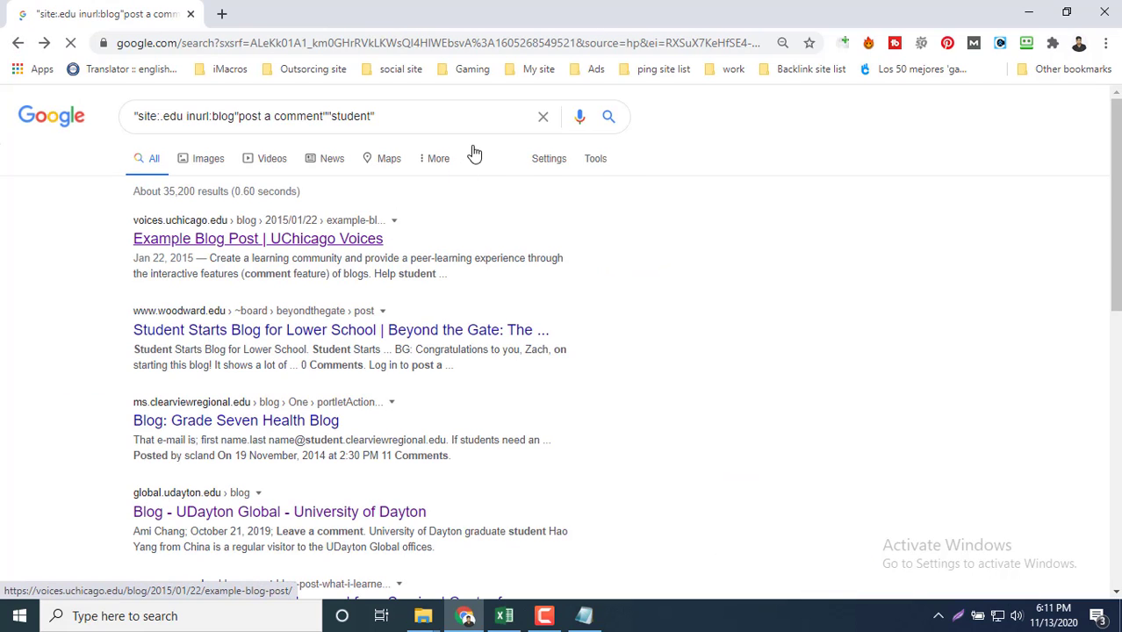
# - Set Google's search results per page to 100 and save the search settings
pyautogui.click(539, 162)
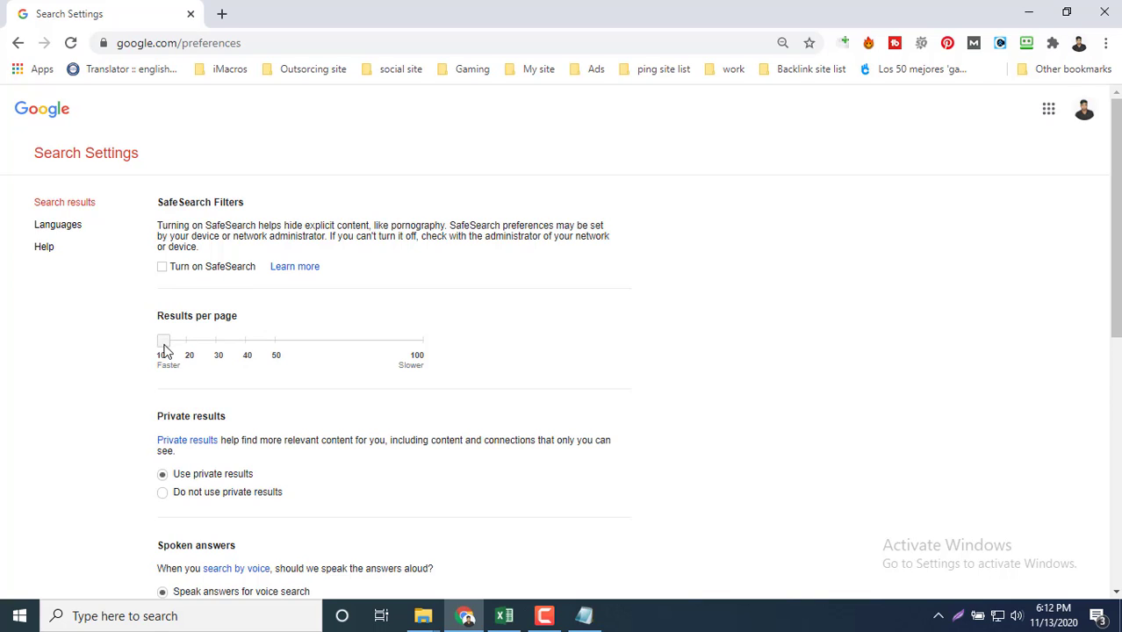
pyautogui.moveTo(167, 349); pyautogui.dragTo(396, 353)
pyautogui.scroll(-6, 487, 358)
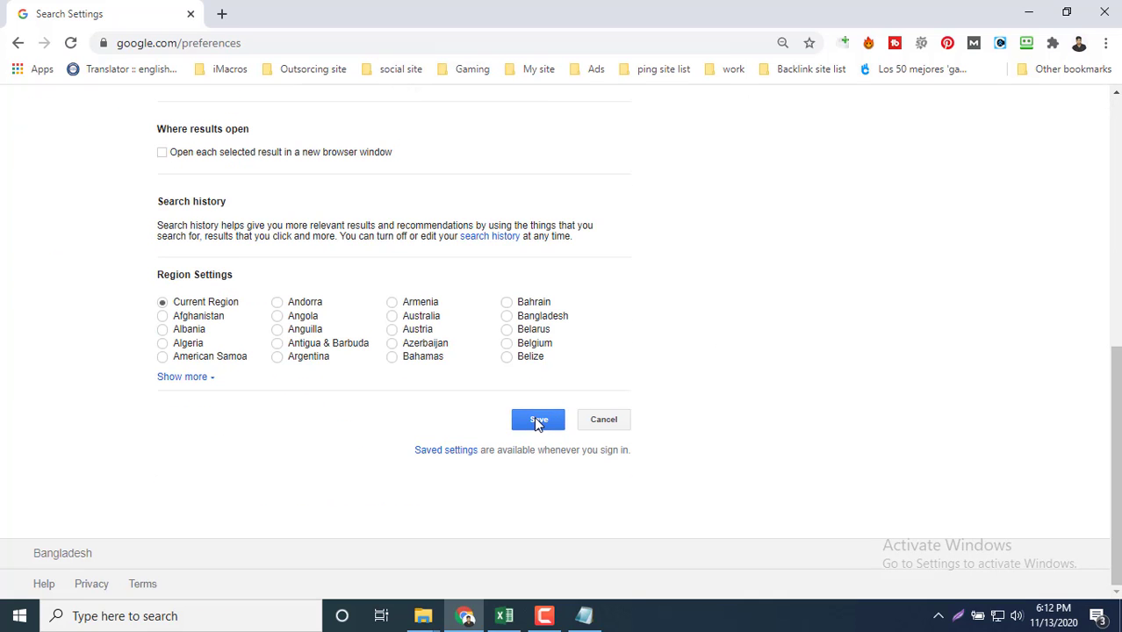
pyautogui.click(538, 422)
pyautogui.click(709, 136)
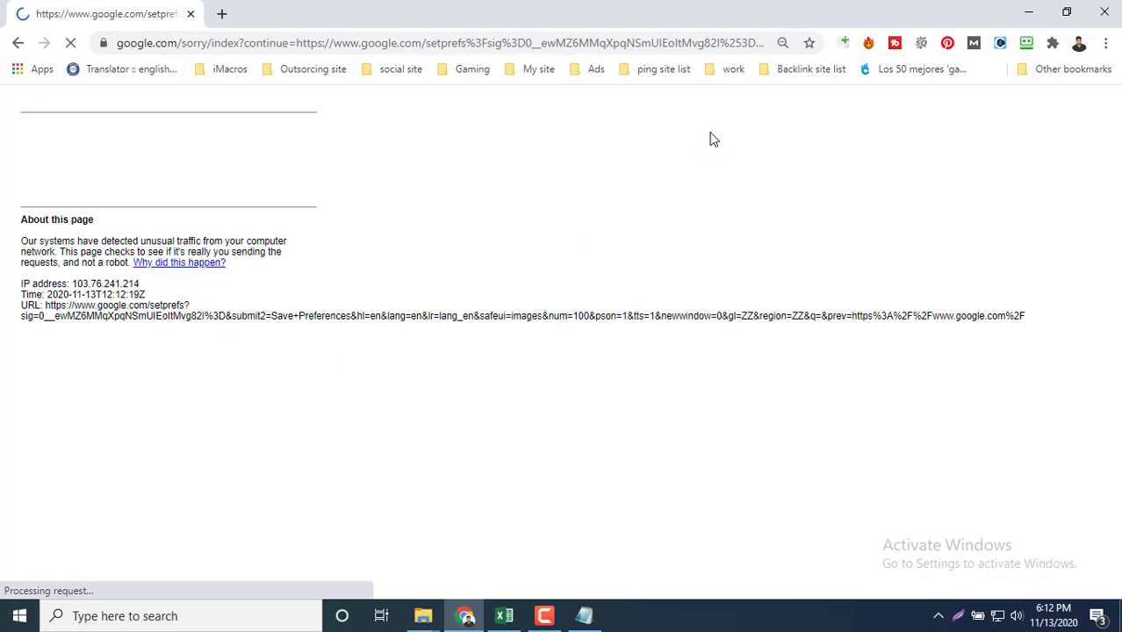
# - Complete the robot check by marking the requested squares in the traffic lights and buses challenges
pyautogui.click(64, 156)
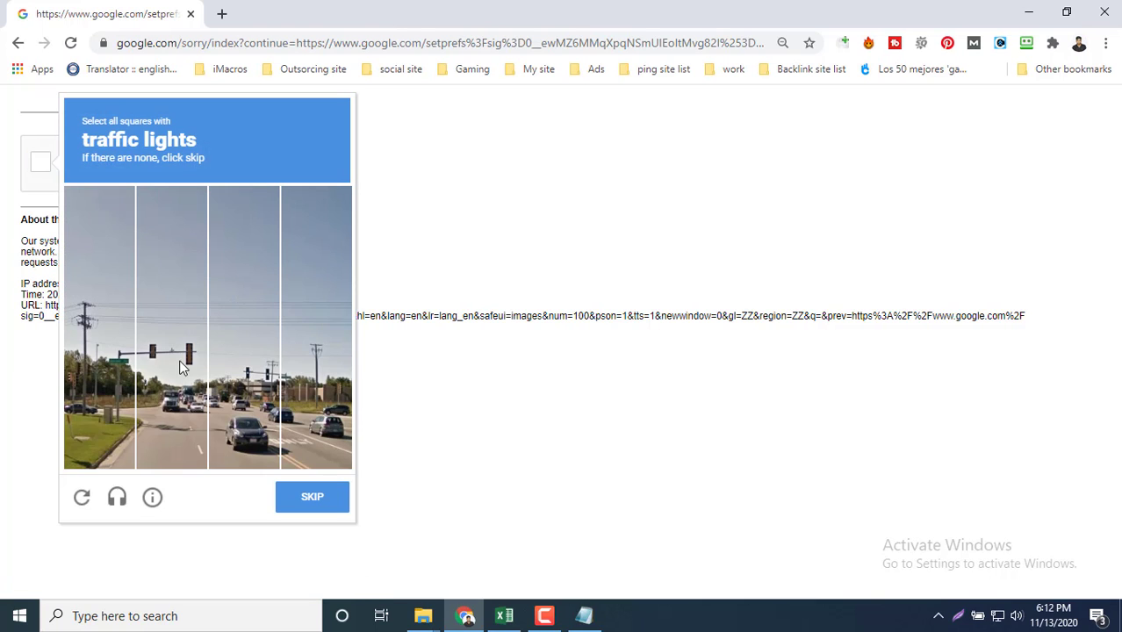
pyautogui.click(181, 368)
pyautogui.click(244, 373)
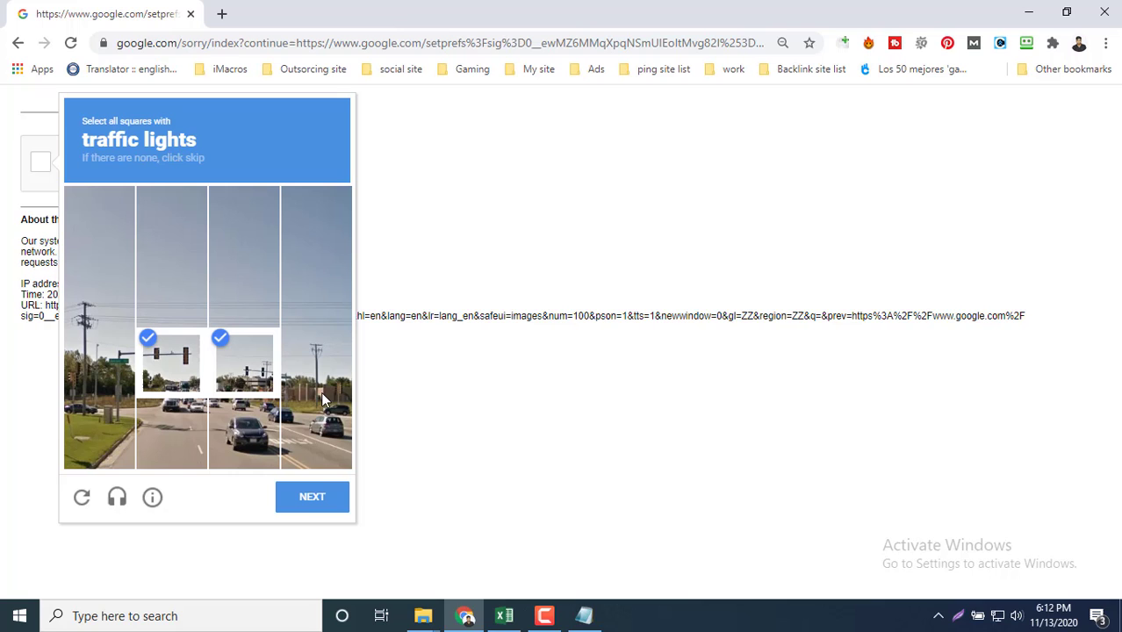
pyautogui.click(334, 499)
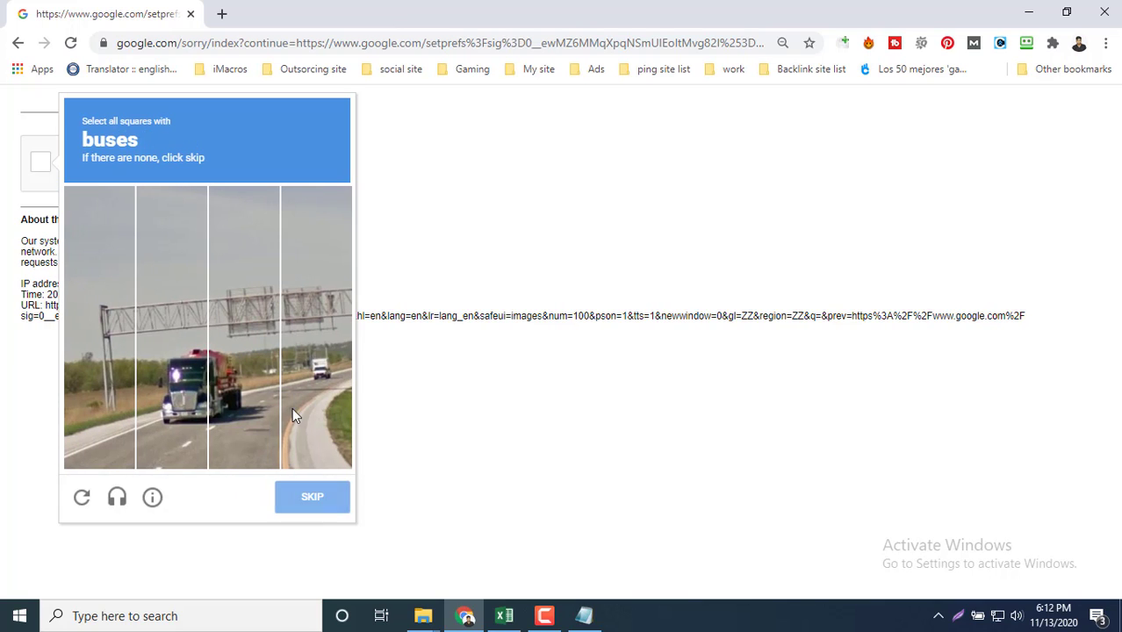
pyautogui.click(186, 359)
pyautogui.click(228, 372)
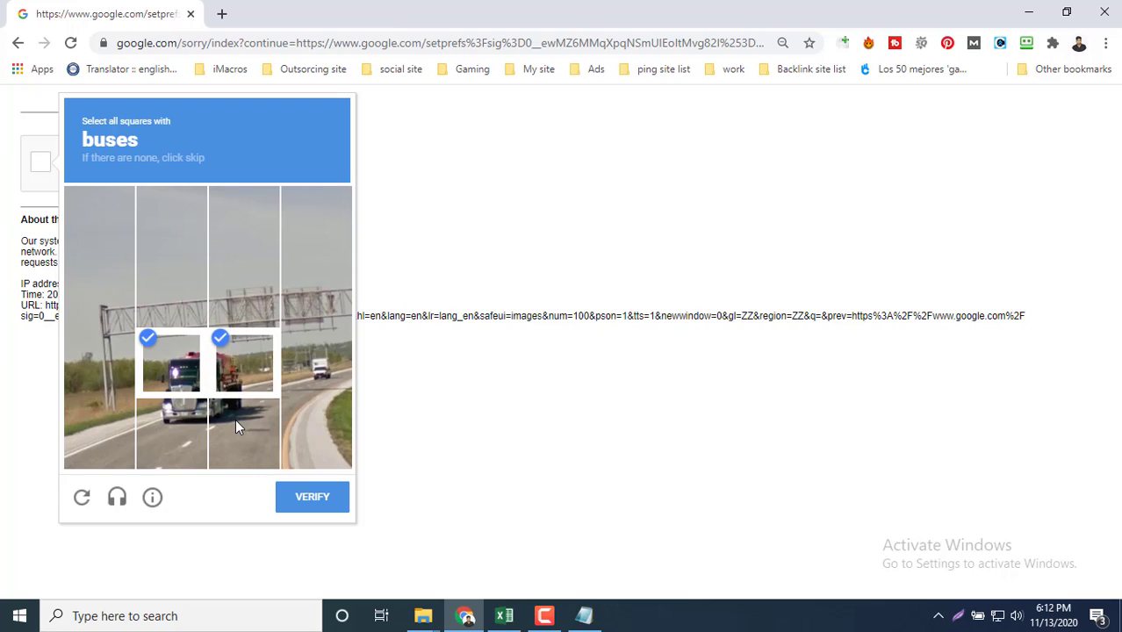
pyautogui.click(180, 430)
pyautogui.click(235, 426)
pyautogui.click(309, 498)
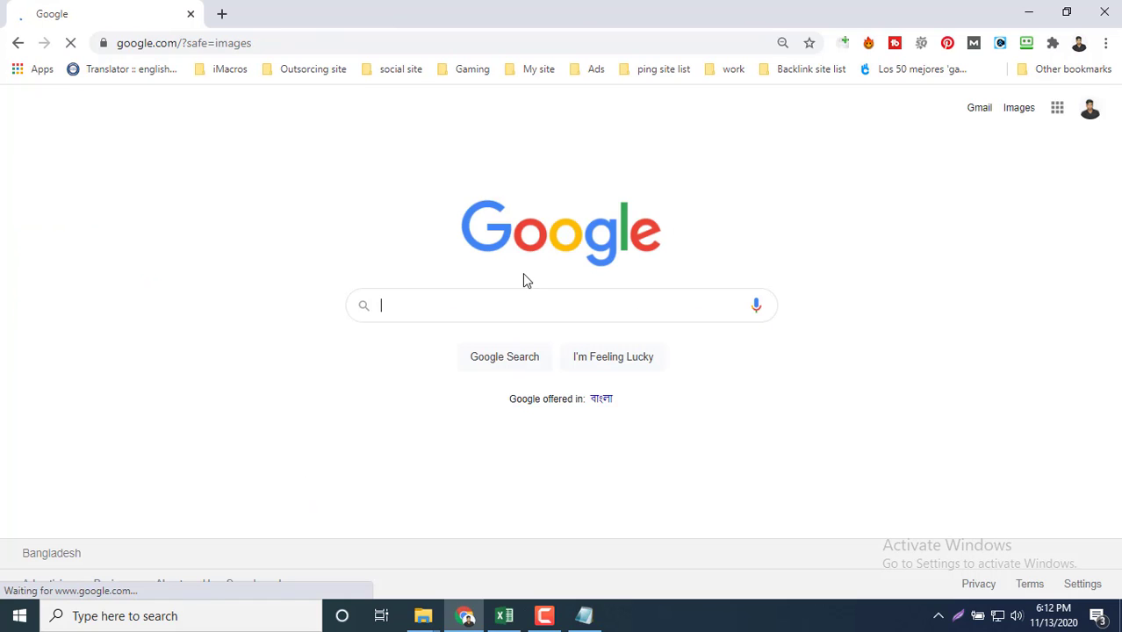
# - Paste the .edu "post a comment" query into Google, replace its keyword placeholder with "student", and run the search
pyautogui.click(584, 619)
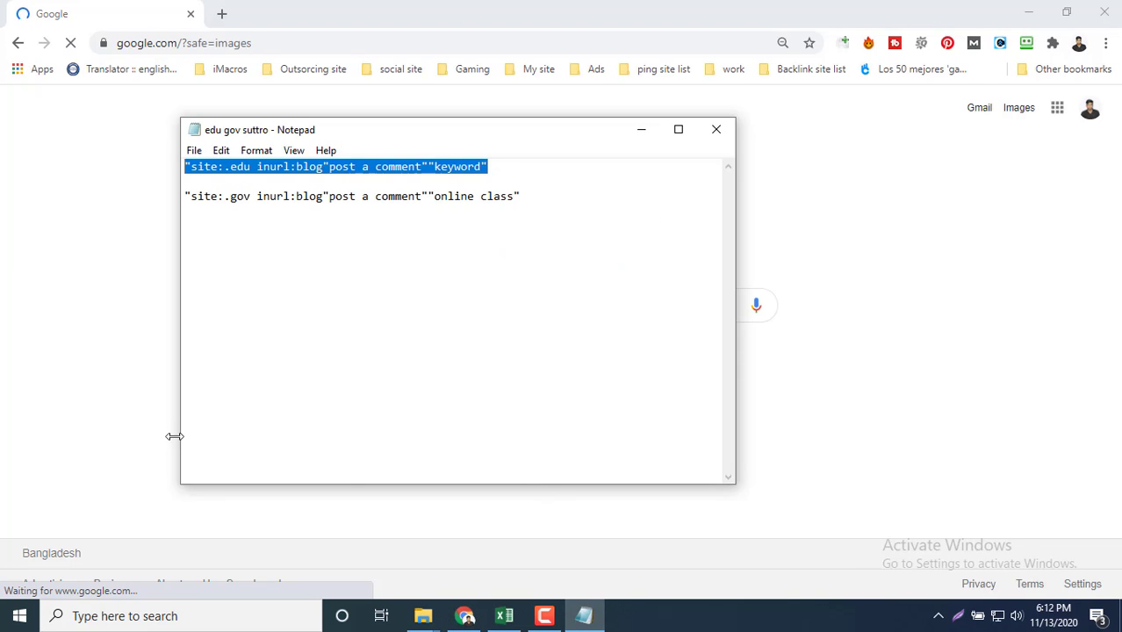
pyautogui.click(118, 367)
pyautogui.click(439, 299)
pyautogui.write('"site:.edu inurl:blog"post a comment""keyword"')
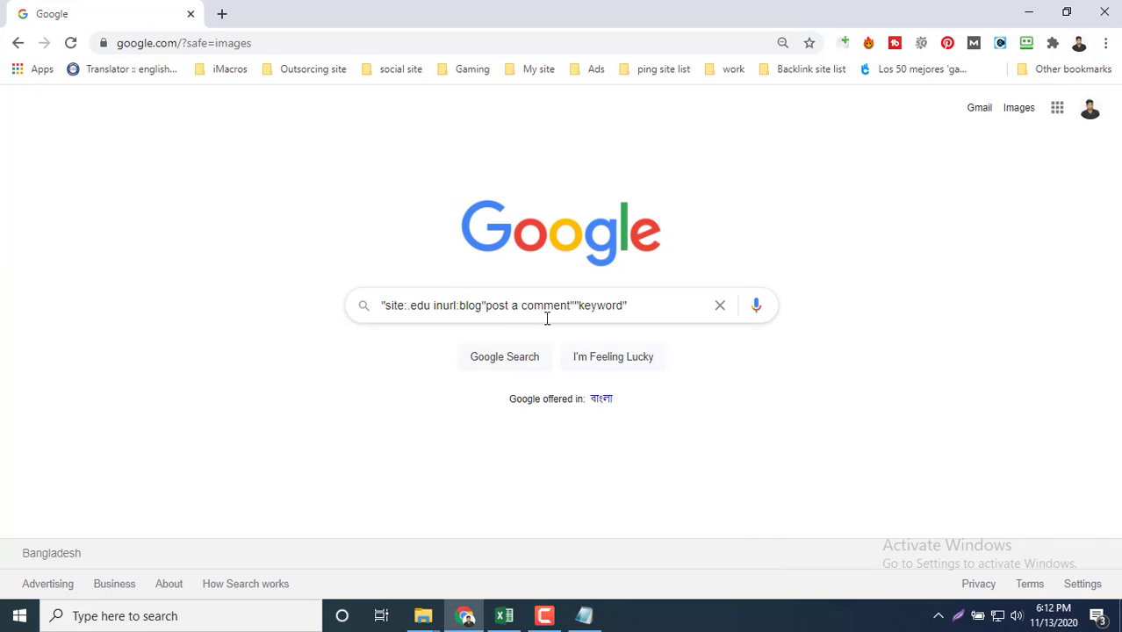
pyautogui.press('Return')
pyautogui.moveTo(623, 305); pyautogui.dragTo(585, 305)
pyautogui.press('BackSpace')
pyautogui.press('Return')
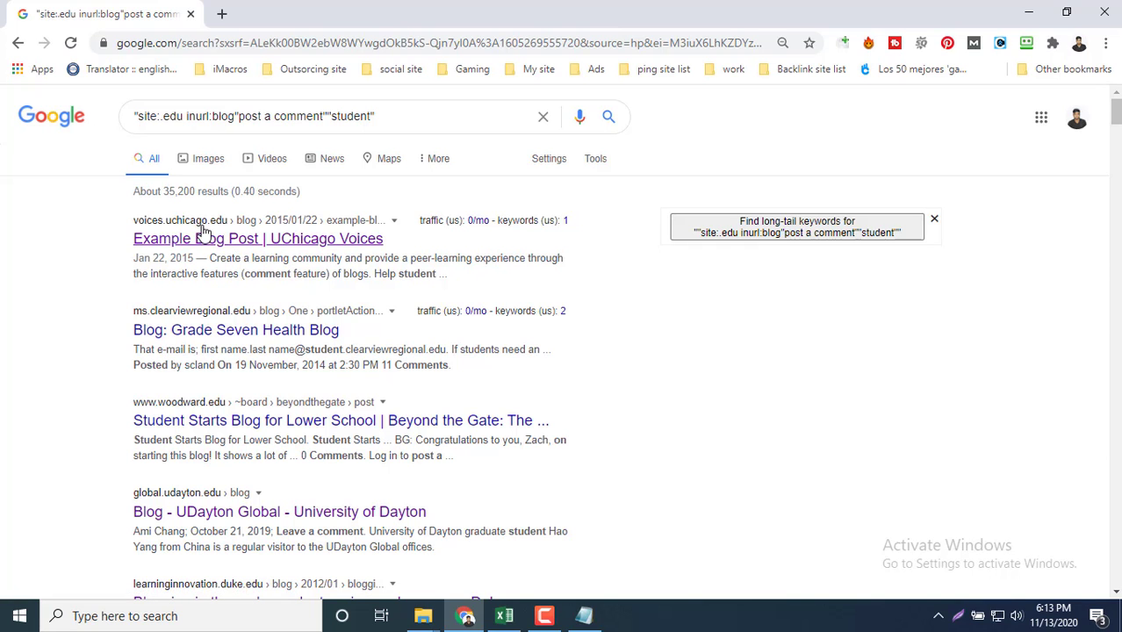
# - Browse the .edu results and open the UChicago Voices, Grade Seven Health Blog and Woodward results in new tabs
pyautogui.scroll(-3, 234, 325)
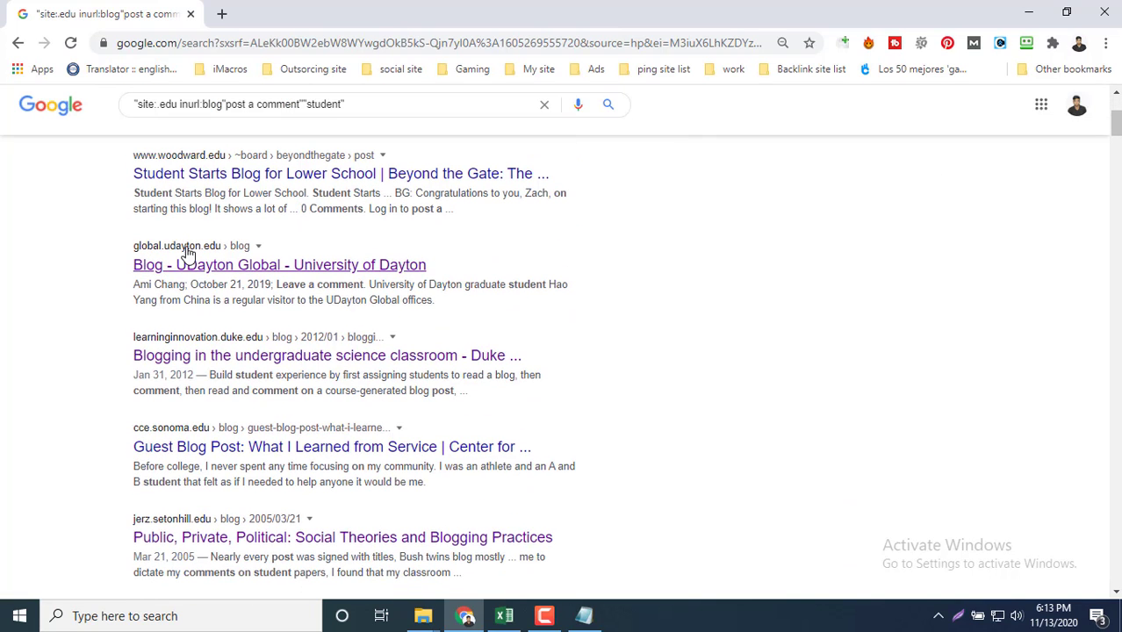
pyautogui.scroll(-1, 255, 281)
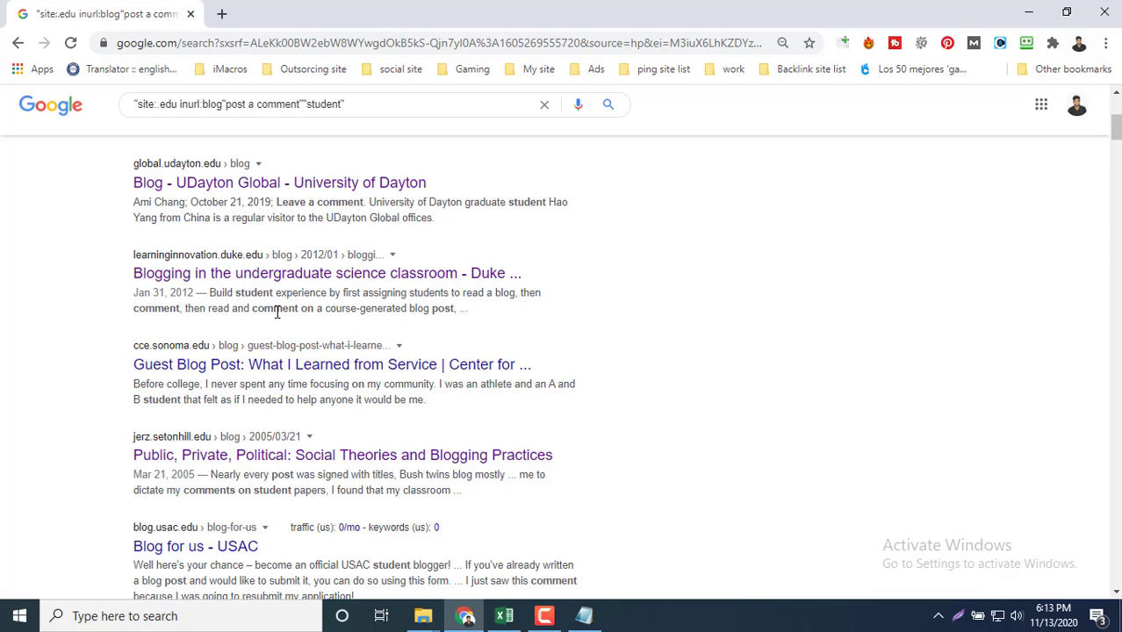
pyautogui.scroll(-6, 277, 314)
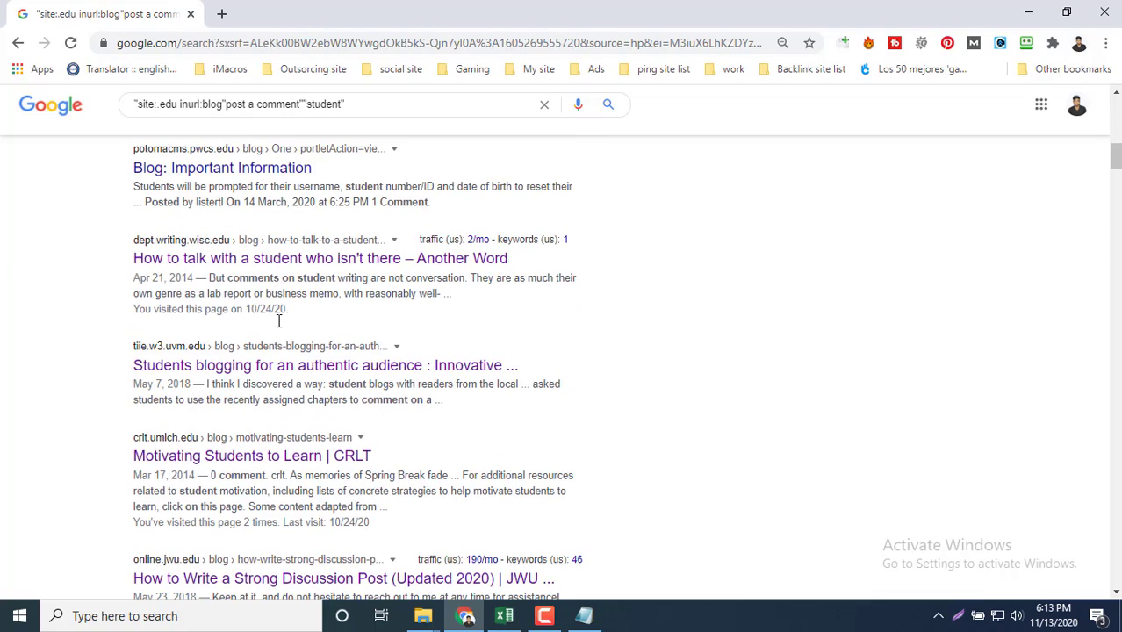
pyautogui.scroll(-5, 279, 321)
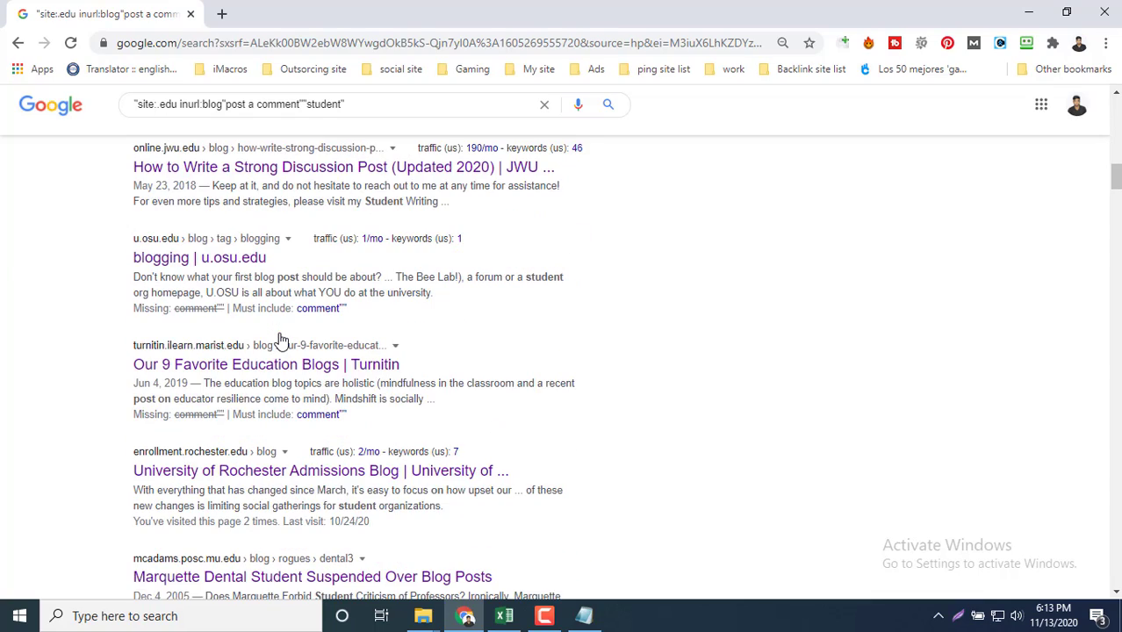
pyautogui.scroll(11, 280, 338)
pyautogui.scroll(1, 280, 339)
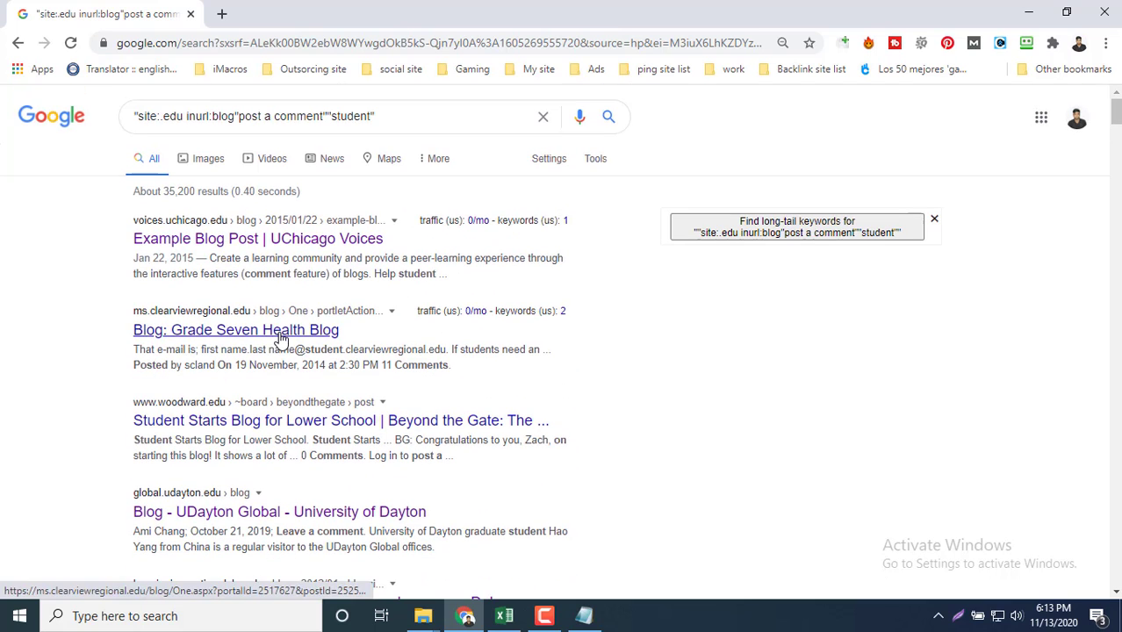
pyautogui.middleClick(235, 234)
pyautogui.middleClick(246, 329)
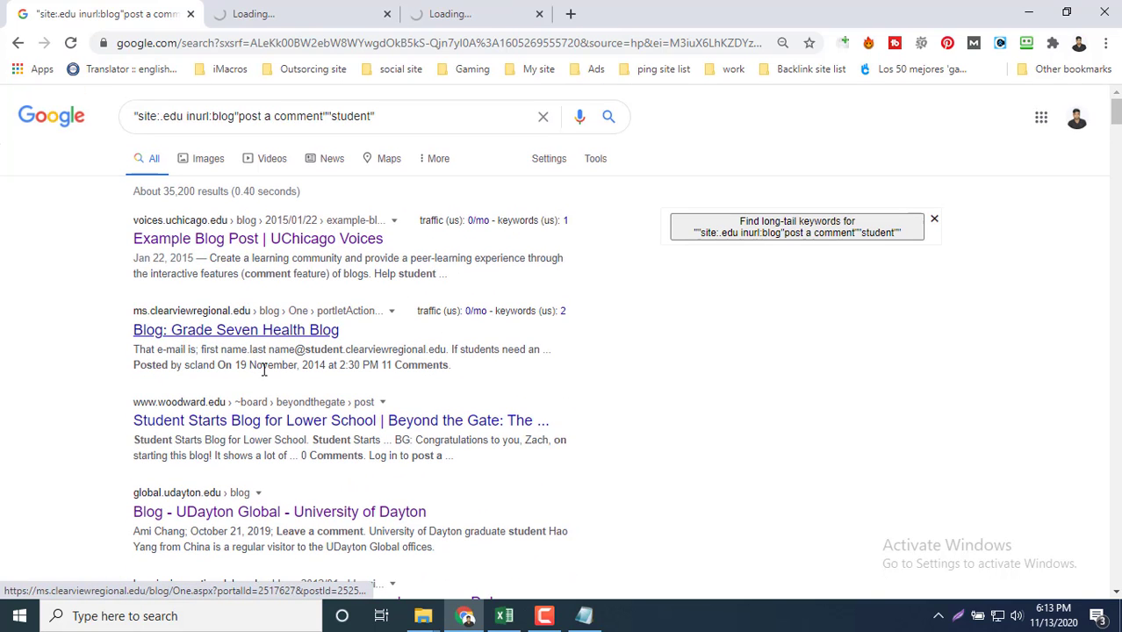
pyautogui.middleClick(268, 420)
# - Copy the URL of the UChicago example blog post and minimize the open windows to reach the desktop
pyautogui.hotkey('ctrl', 'Tab')
pyautogui.click(450, 42)
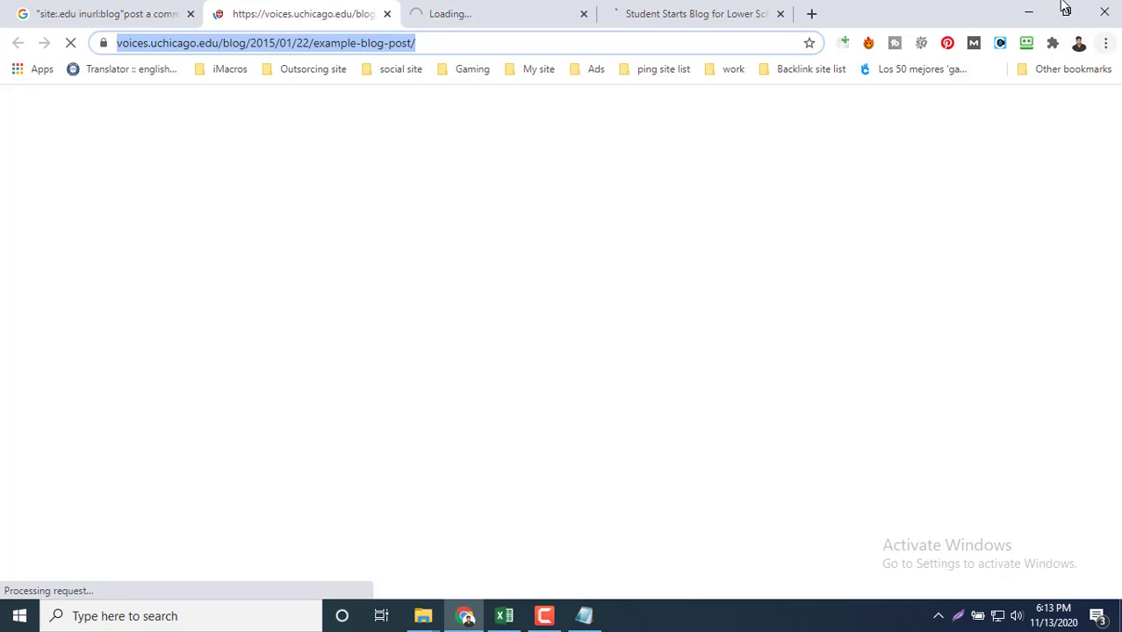
pyautogui.click(1029, 12)
pyautogui.click(644, 129)
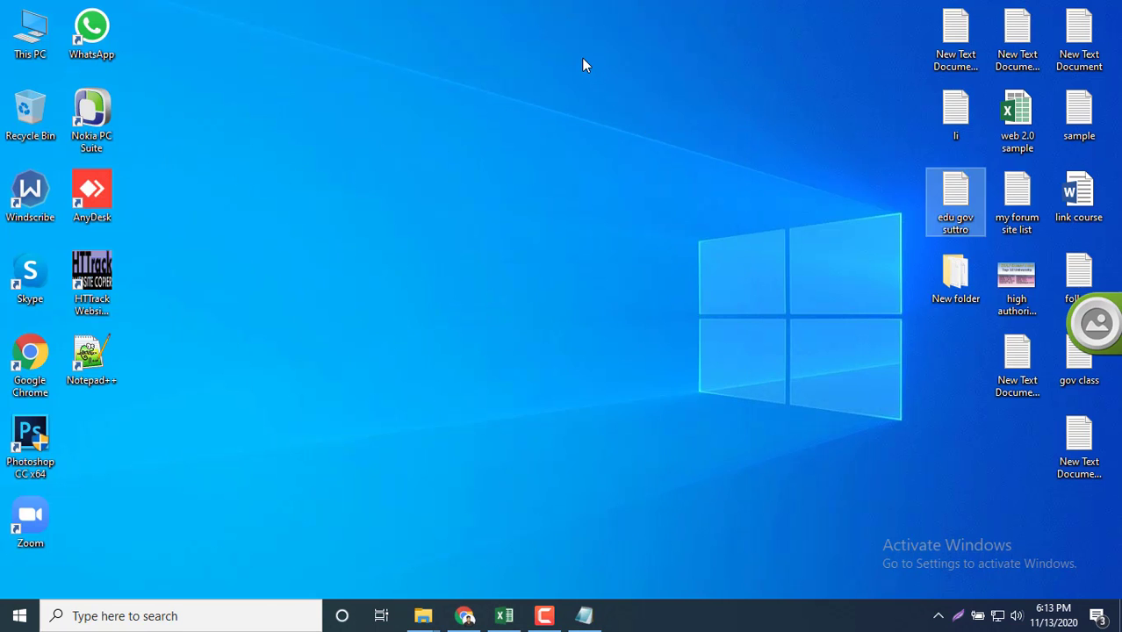
# - Create a new Microsoft Excel worksheet on the desktop and open it
pyautogui.rightClick(582, 58)
pyautogui.moveTo(670, 261)
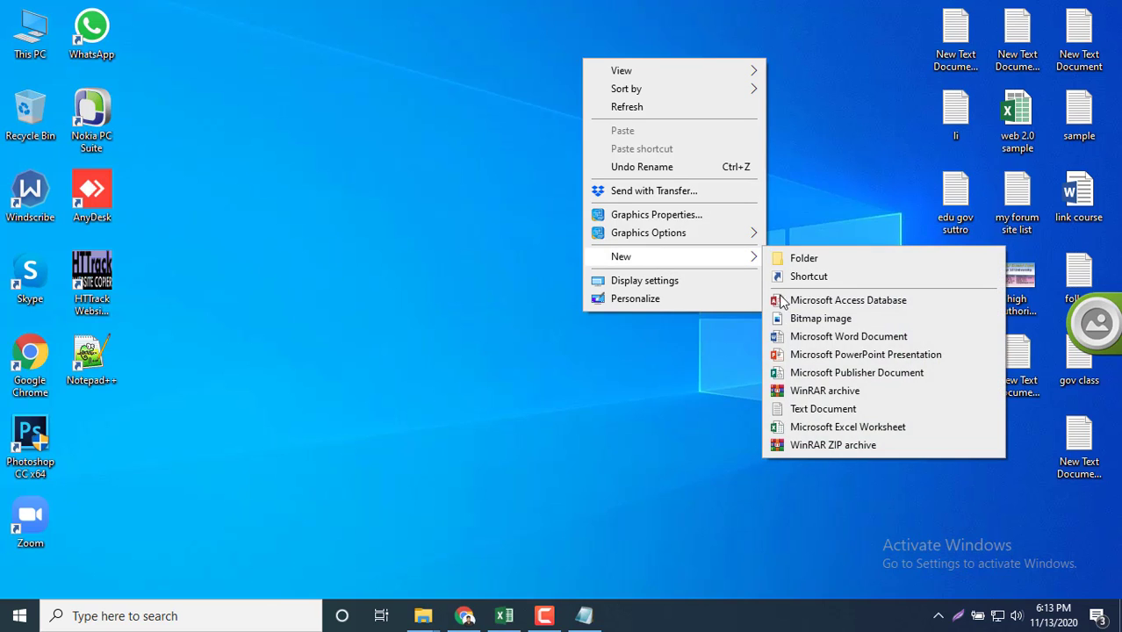
pyautogui.click(824, 427)
pyautogui.click(588, 121)
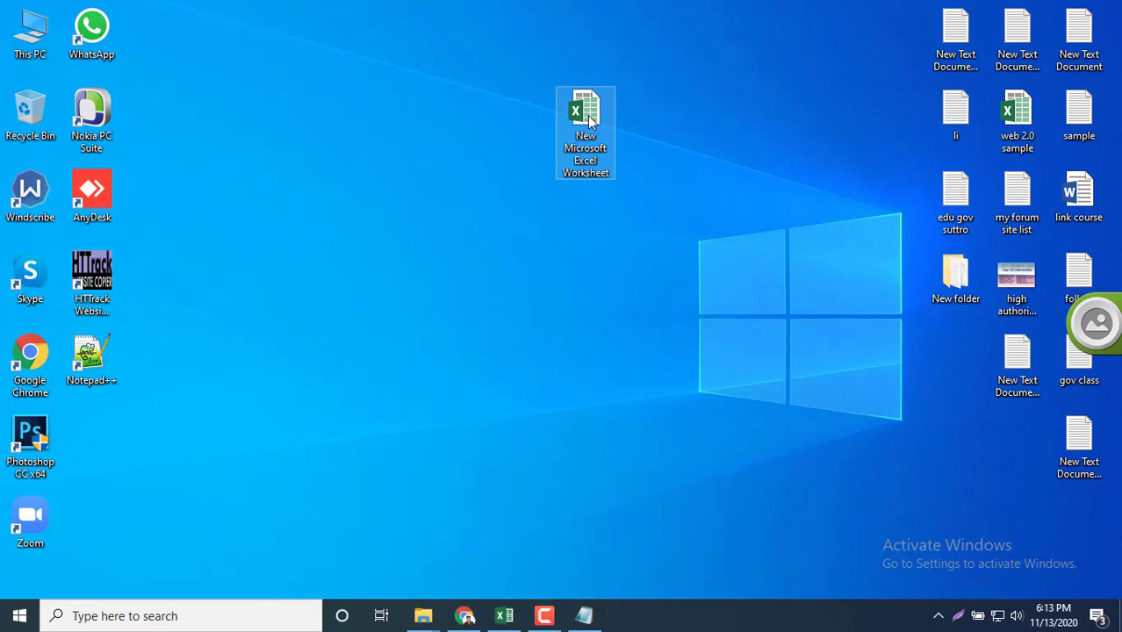
pyautogui.doubleClick(587, 121)
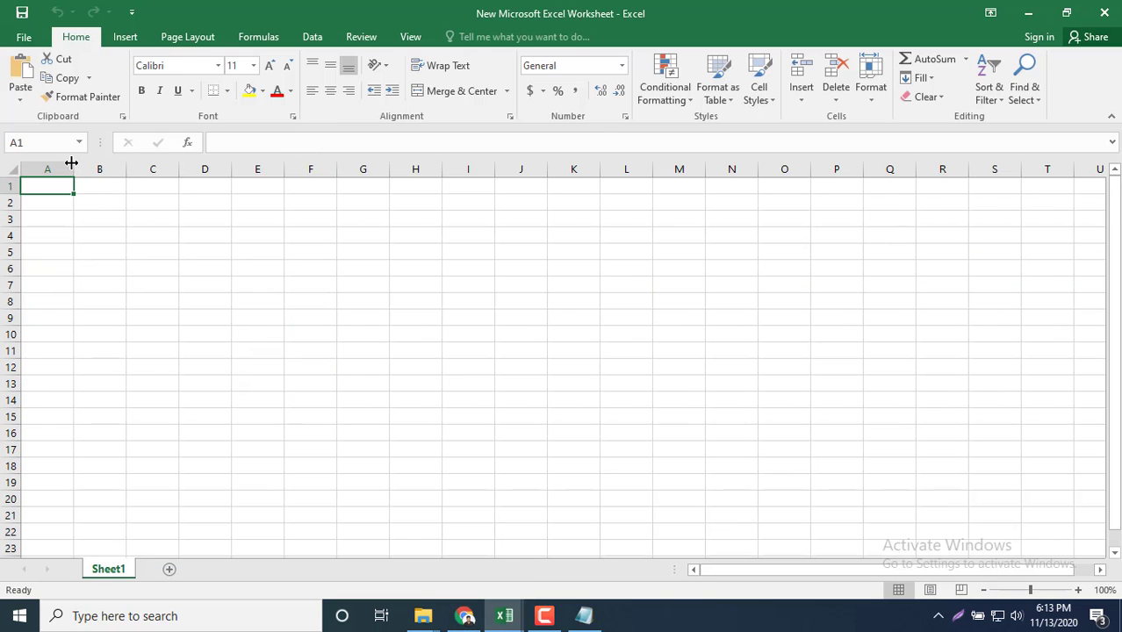
# - Widen column A and paste the UChicago example blog post URL into cell A1
pyautogui.moveTo(71, 163); pyautogui.dragTo(322, 165)
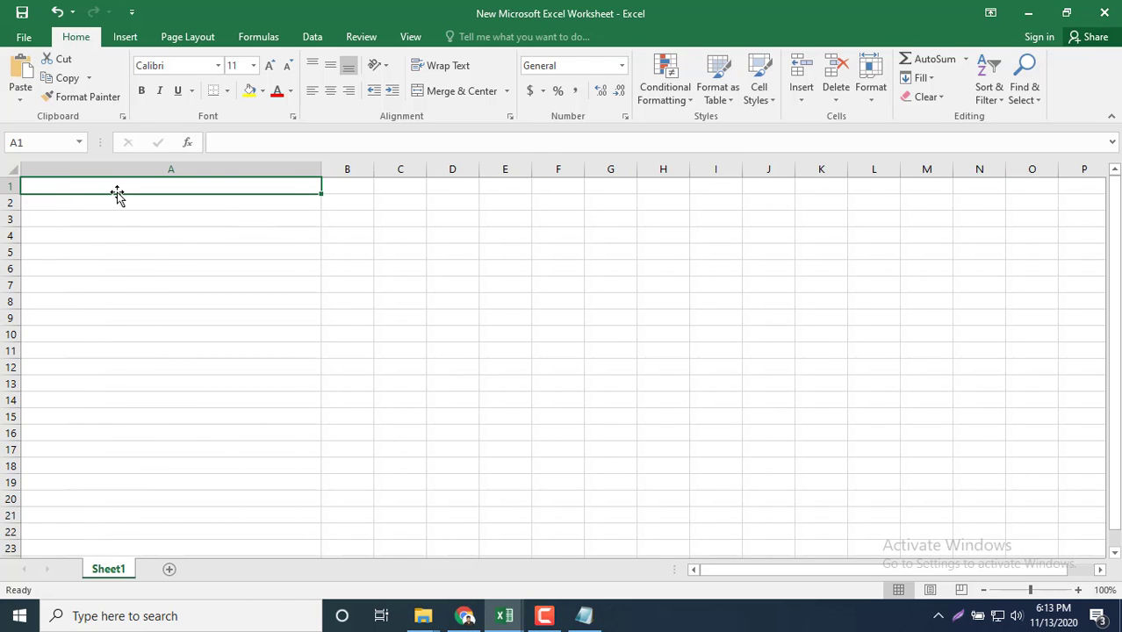
pyautogui.write('https://voices.uchicago.edu/blog/2015/01/22/example-blog-post/')
pyautogui.click(171, 220)
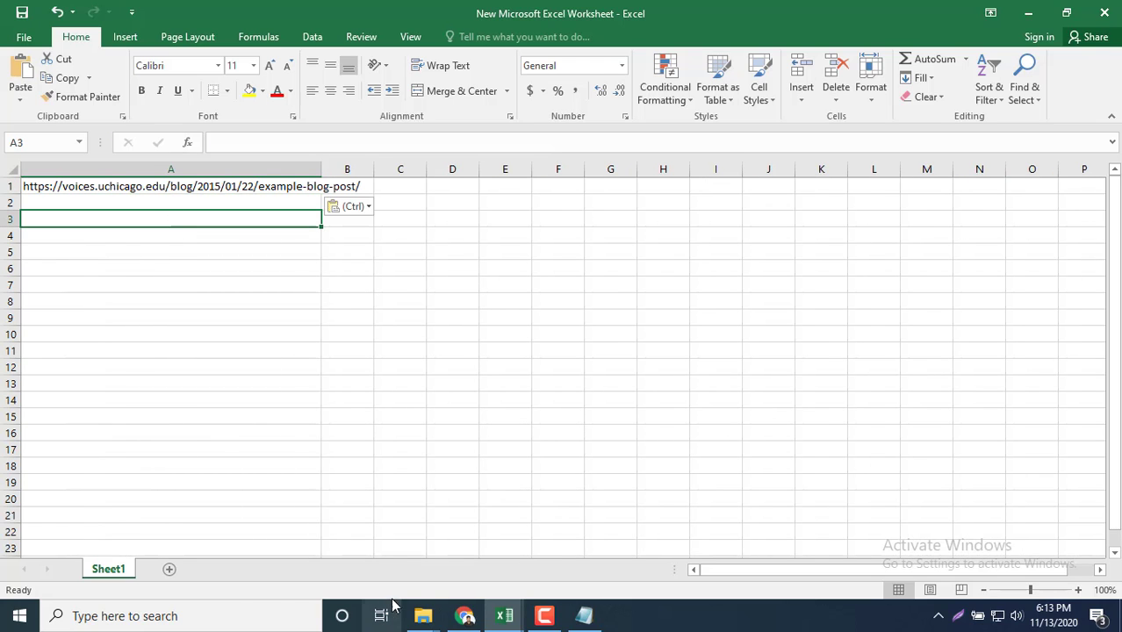
# - Close the UChicago post and copy the Clearview Regional blog URL into cell A2 of the new Excel worksheet
pyautogui.click(464, 616)
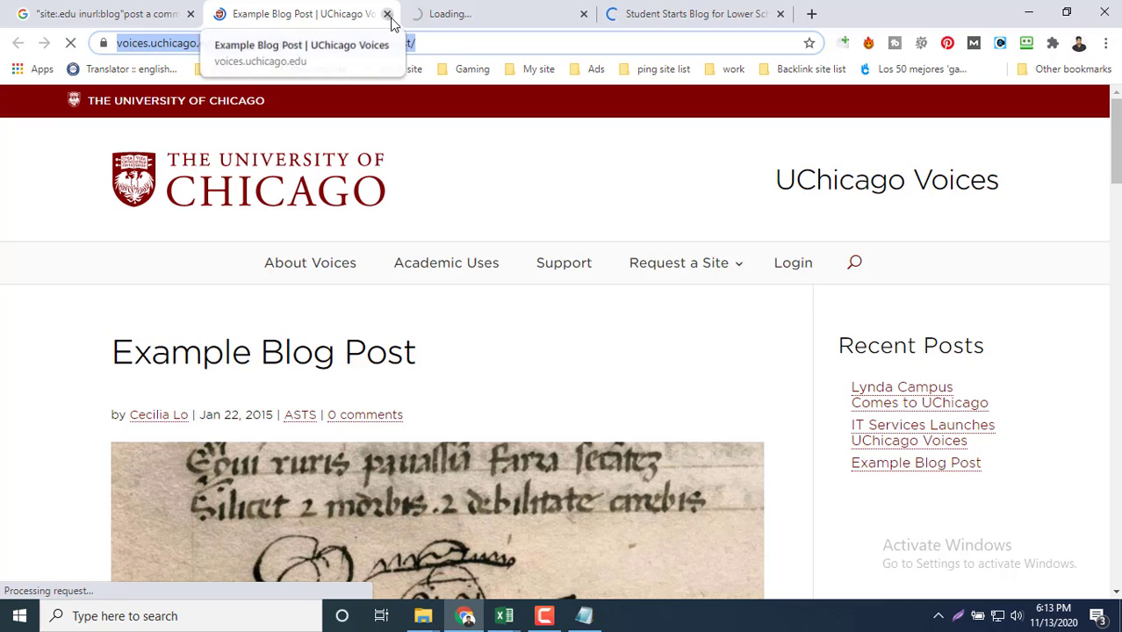
pyautogui.click(387, 14)
pyautogui.click(387, 43)
pyautogui.hotkey('ctrl', 'c')
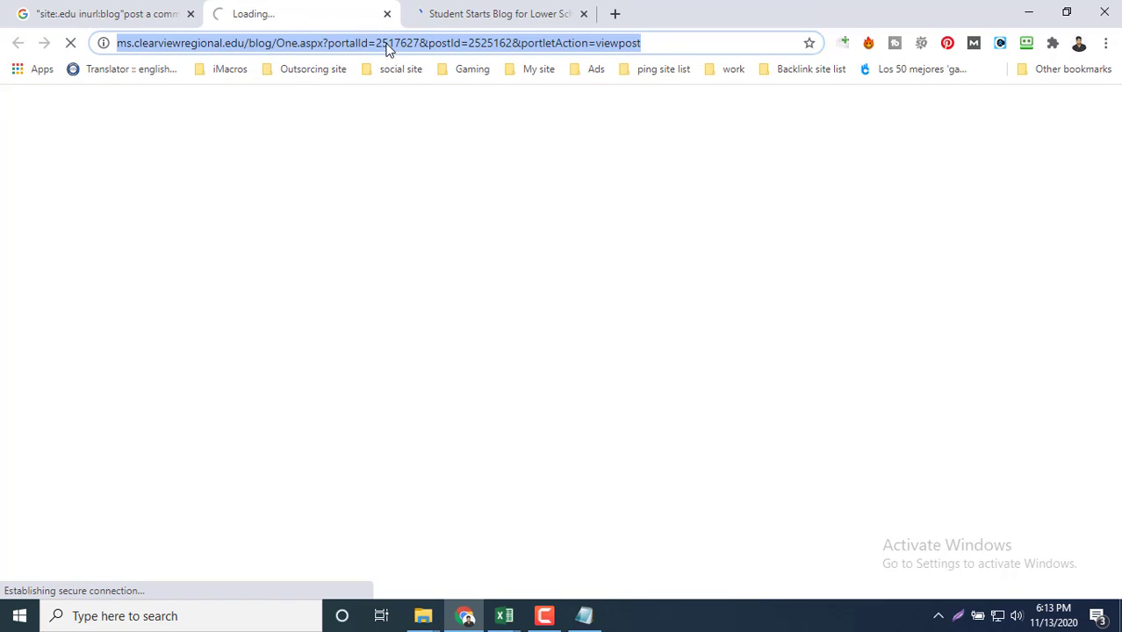
pyautogui.click(584, 616)
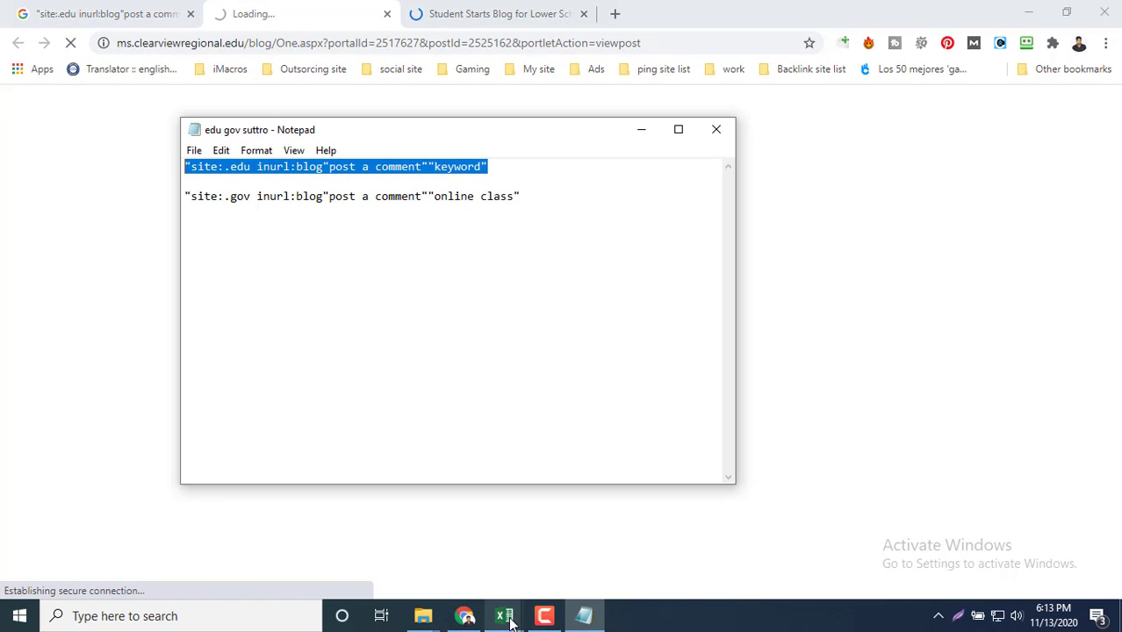
pyautogui.moveTo(508, 619)
pyautogui.click(566, 541)
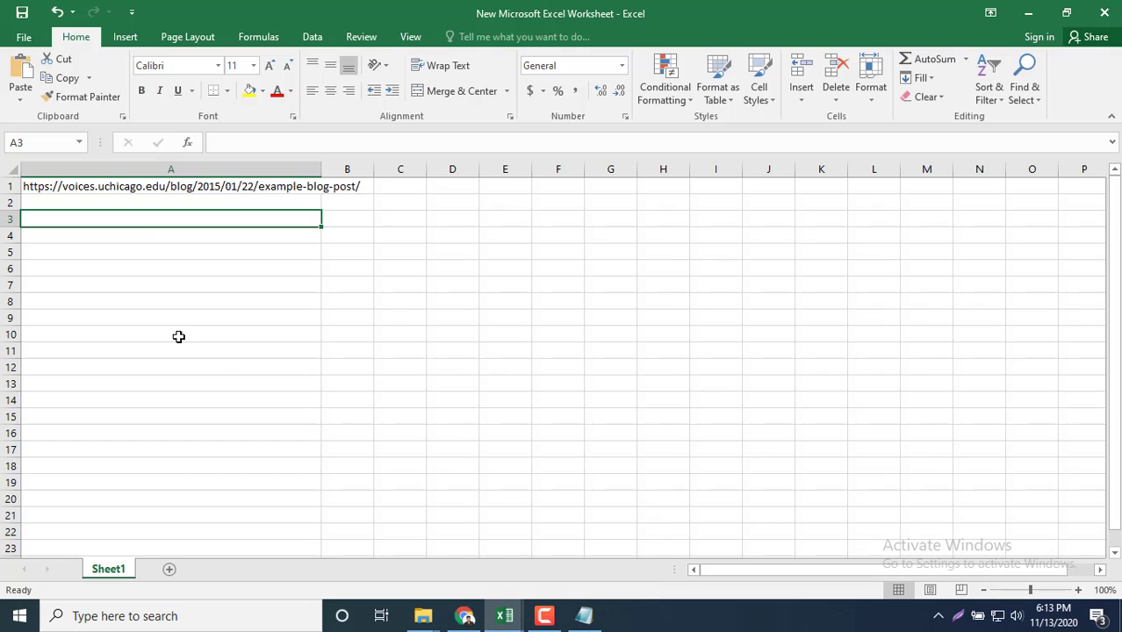
pyautogui.click(166, 203)
pyautogui.hotkey('ctrl', 'v')
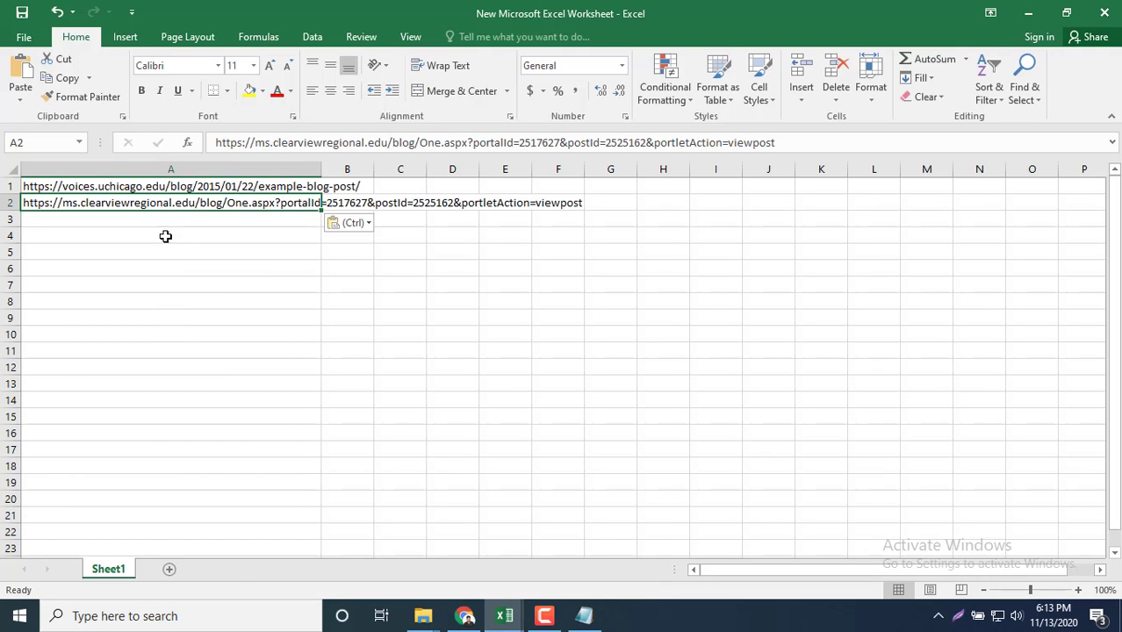
pyautogui.click(167, 237)
# - Close the Clearview Regional page in Chrome and copy the Woodward blog post URL into cell A3 of the Excel worksheet
pyautogui.click(466, 616)
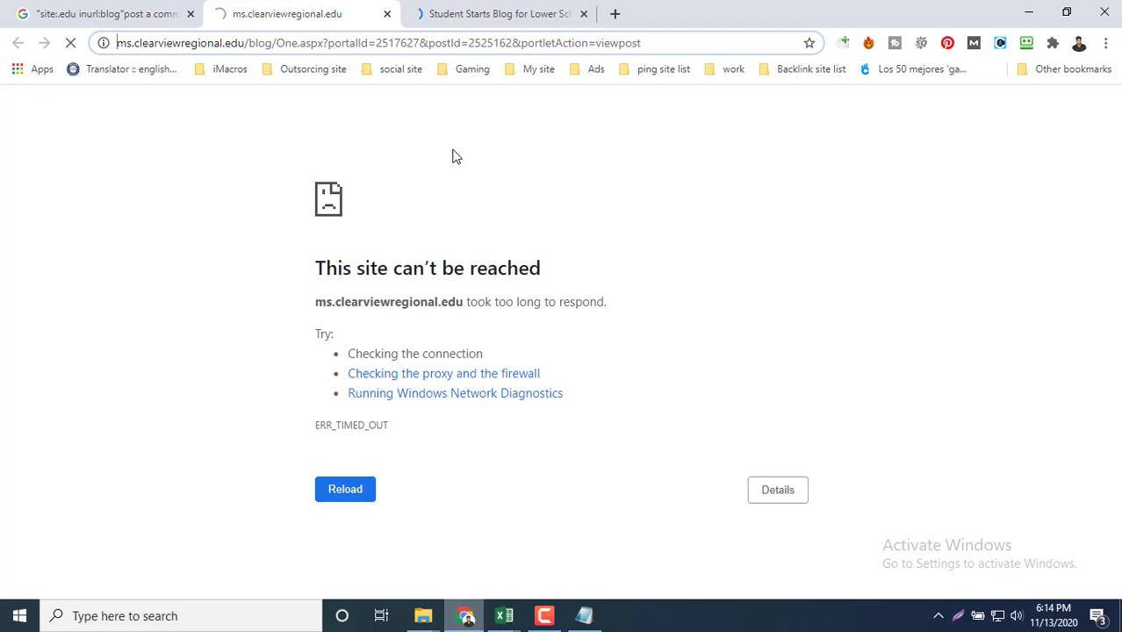
pyautogui.click(387, 14)
pyautogui.click(387, 43)
pyautogui.hotkey('ctrl', 'c')
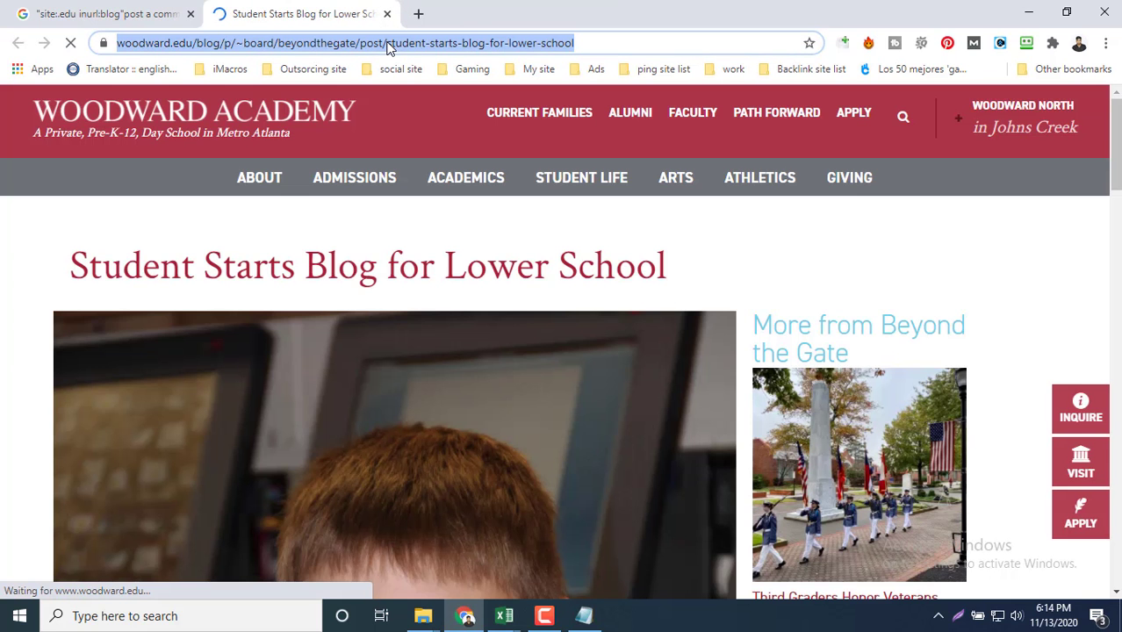
pyautogui.click(504, 616)
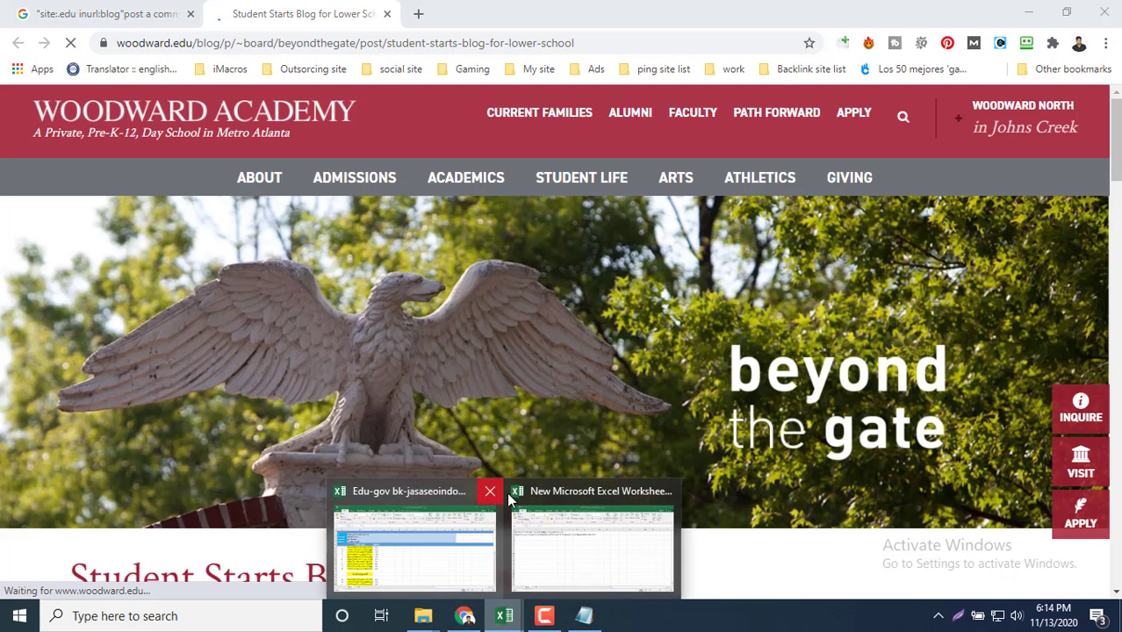
pyautogui.click(574, 546)
pyautogui.click(156, 217)
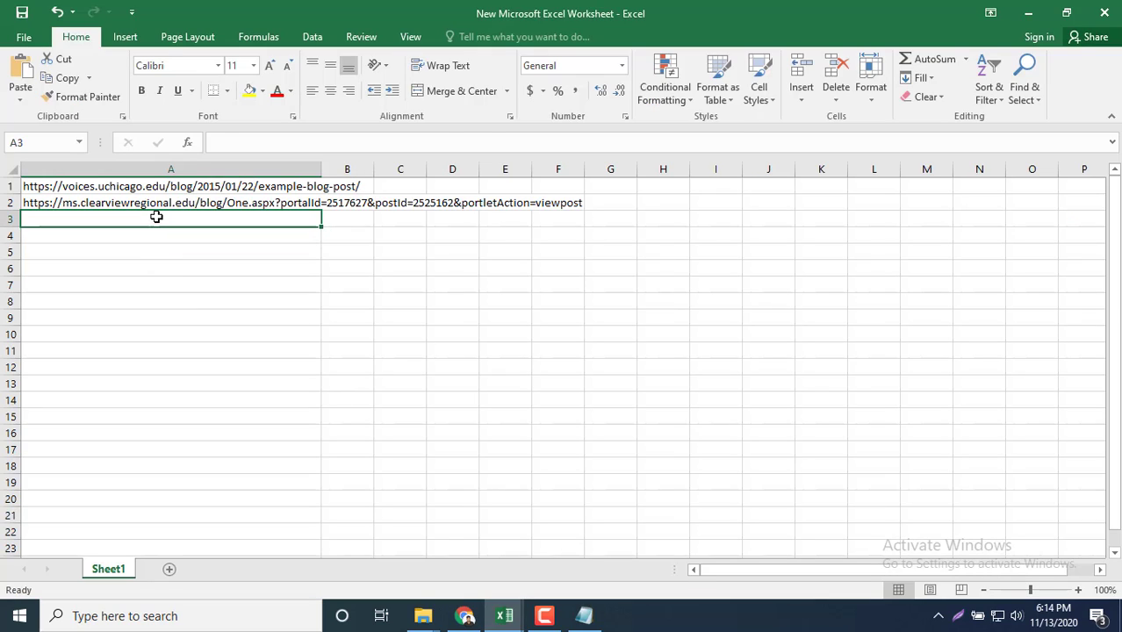
pyautogui.hotkey('ctrl', 'v')
pyautogui.click(172, 245)
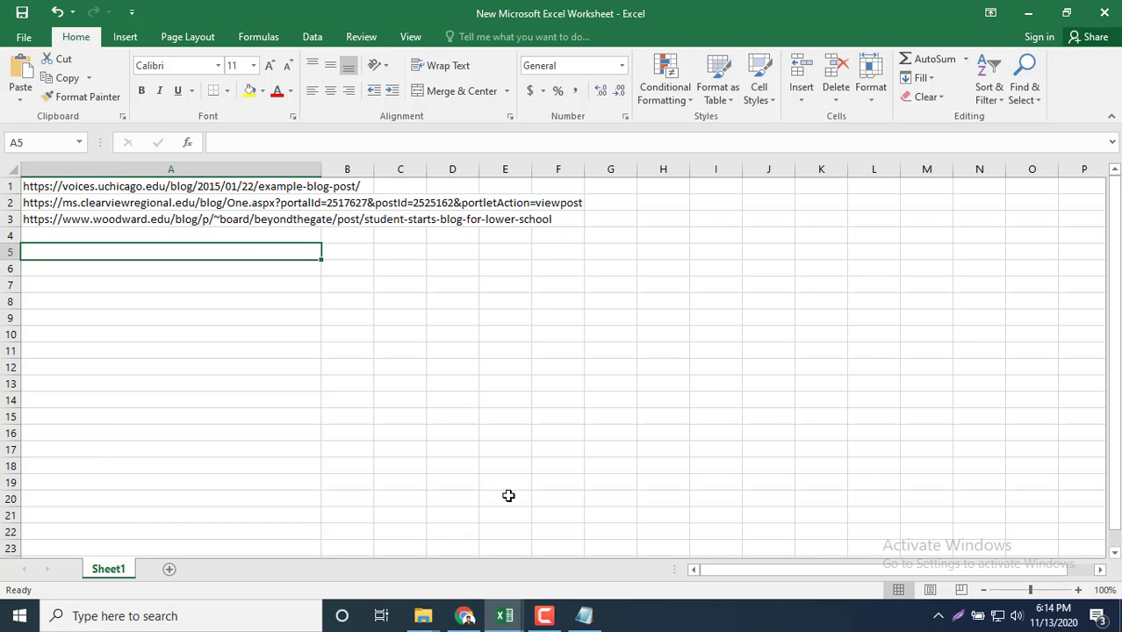
# - Return to the Woodward post in Chrome and expand its comments section to check the requirements for posting a comment
pyautogui.click(466, 615)
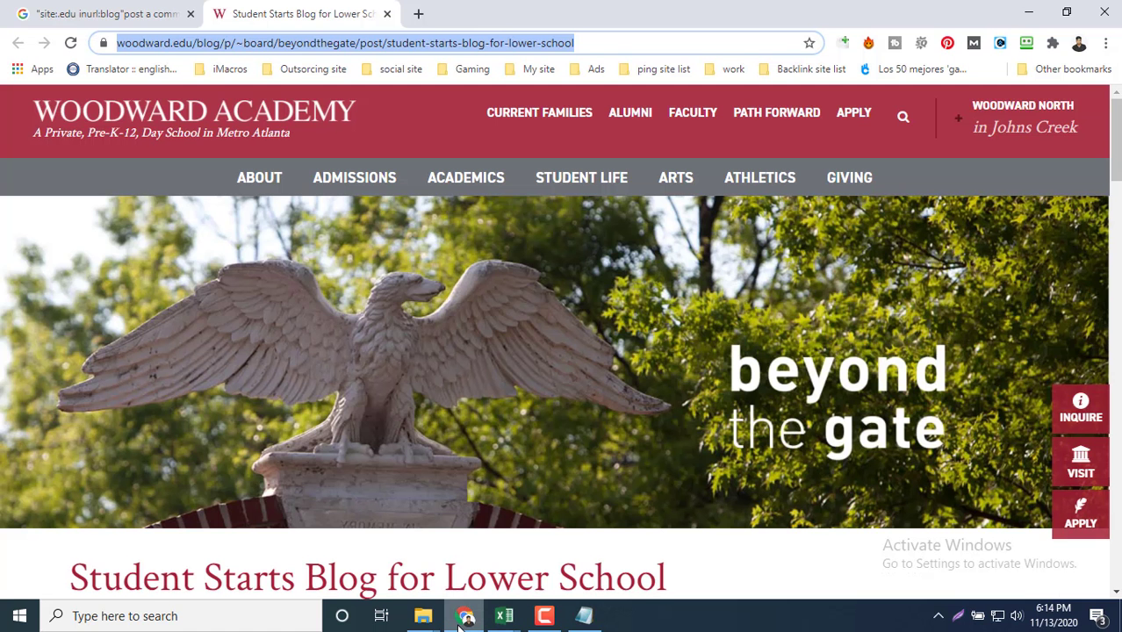
pyautogui.scroll(-20, 606, 294)
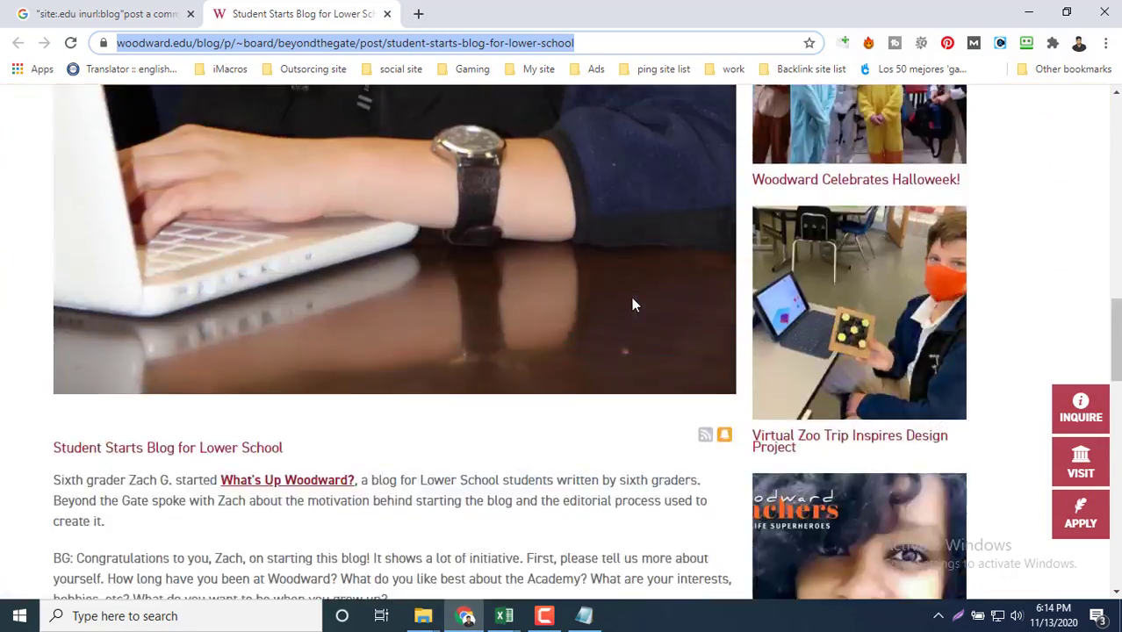
pyautogui.scroll(-5, 620, 296)
pyautogui.scroll(3, 620, 296)
pyautogui.scroll(-3, 620, 296)
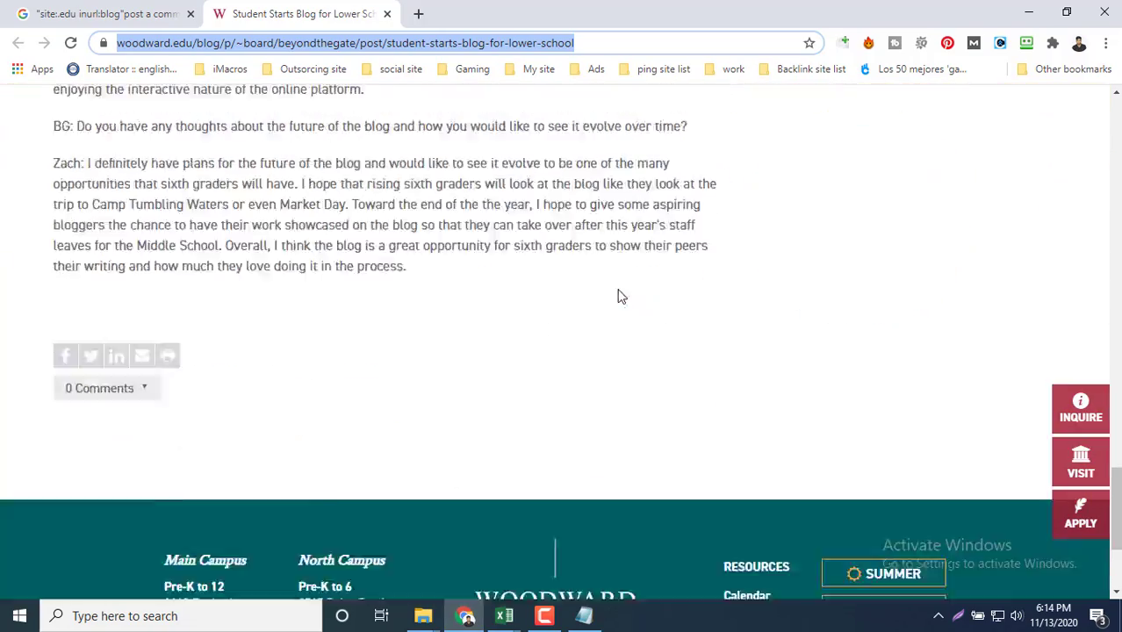
pyautogui.click(101, 172)
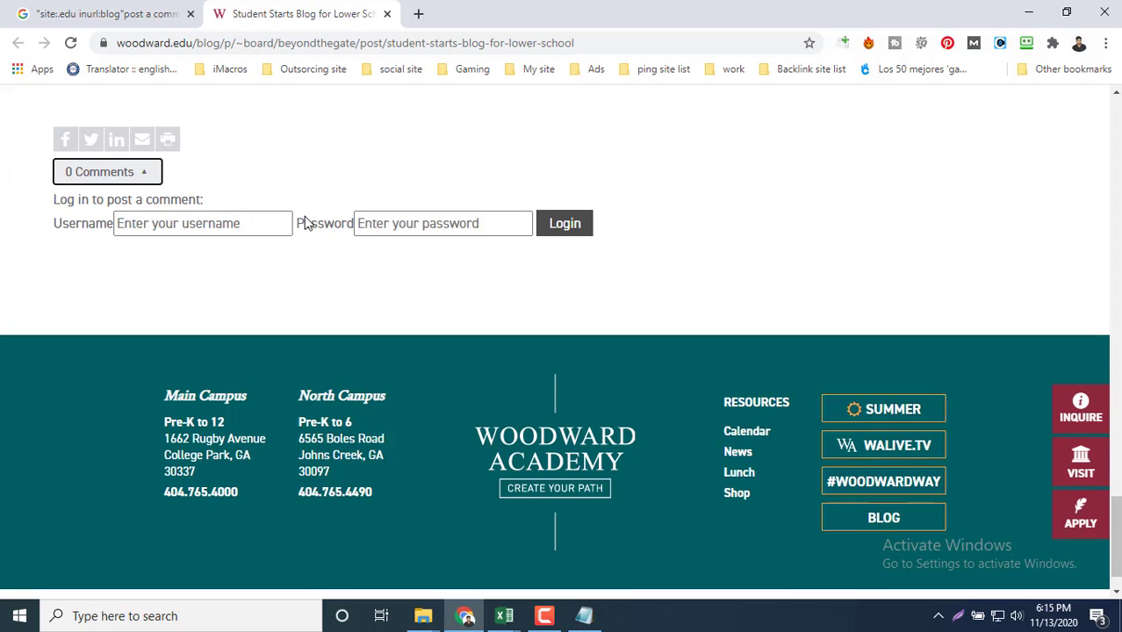
pyautogui.scroll(2, 377, 226)
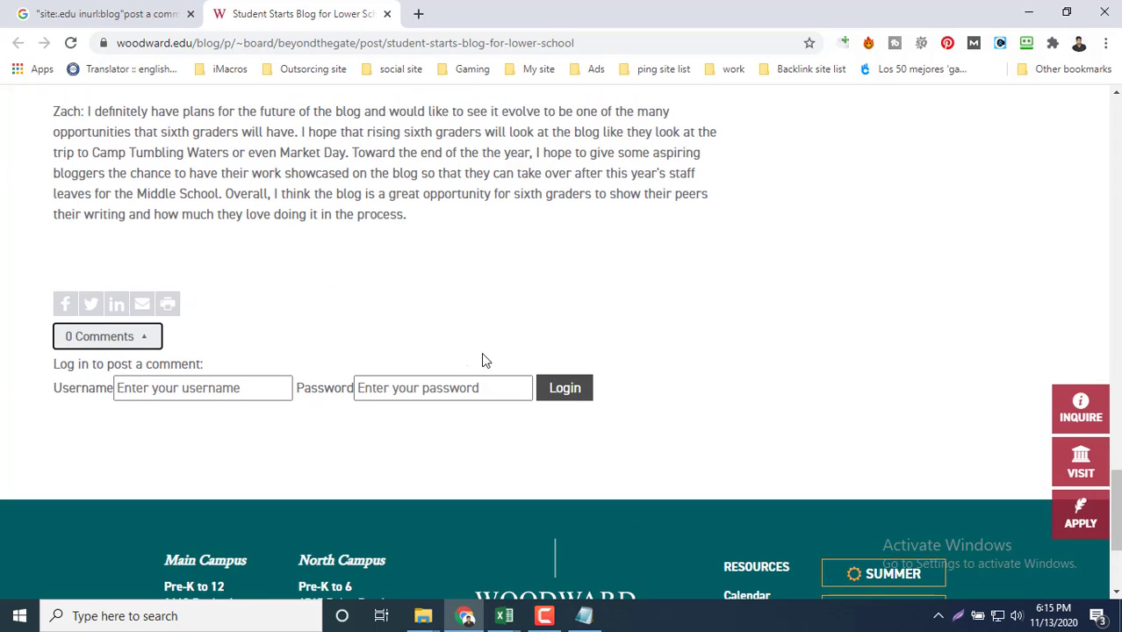
pyautogui.scroll(1, 431, 321)
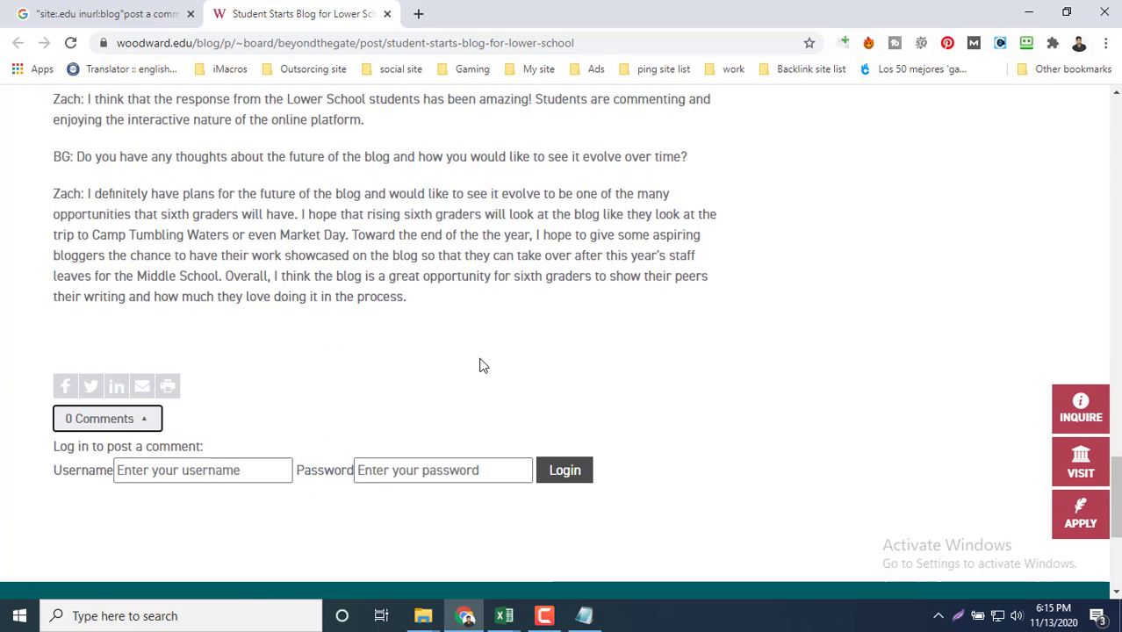
pyautogui.scroll(5, 479, 363)
pyautogui.scroll(6, 480, 363)
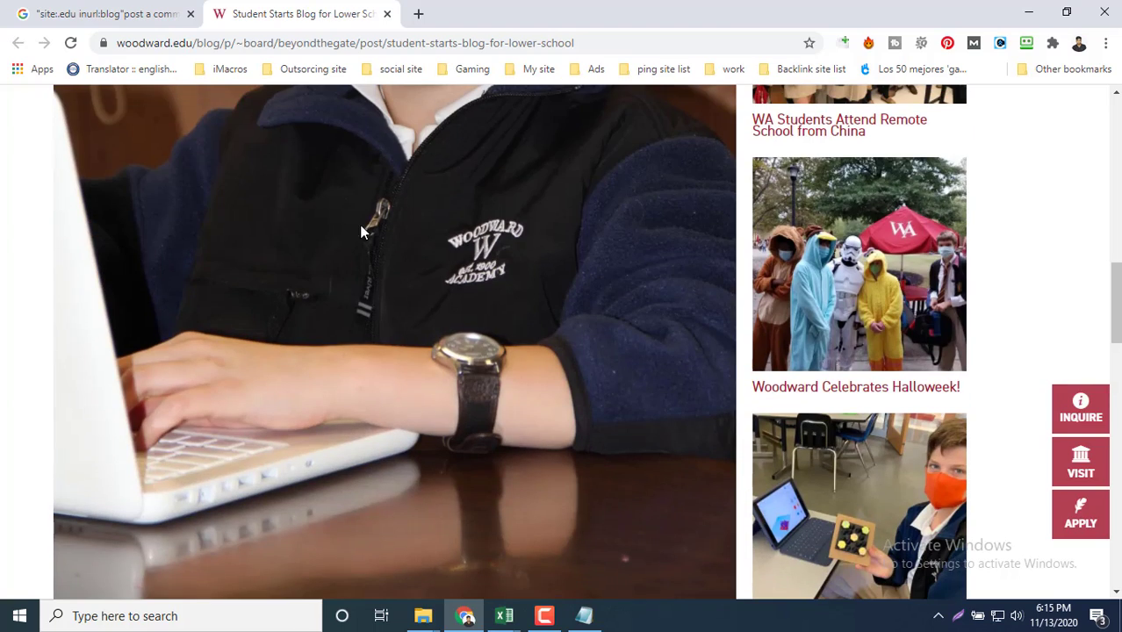
# - Open the UDayton Global, Duke blogging and Sonoma guest blog results in new tabs and close the Woodward post
pyautogui.click(159, 13)
pyautogui.scroll(-2, 207, 351)
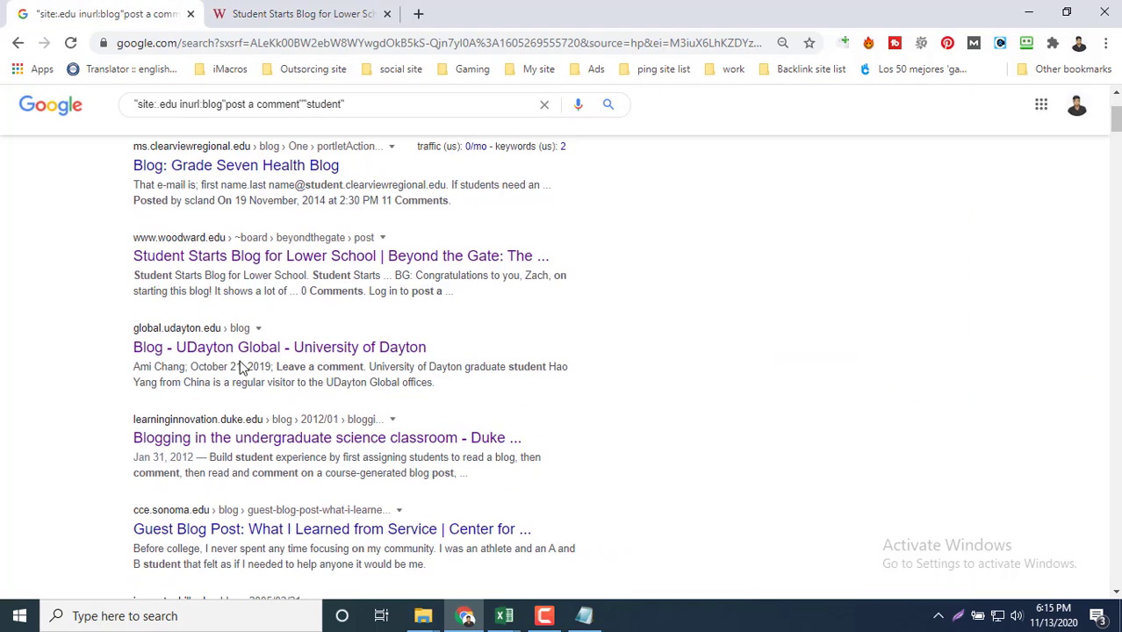
pyautogui.middleClick(234, 349)
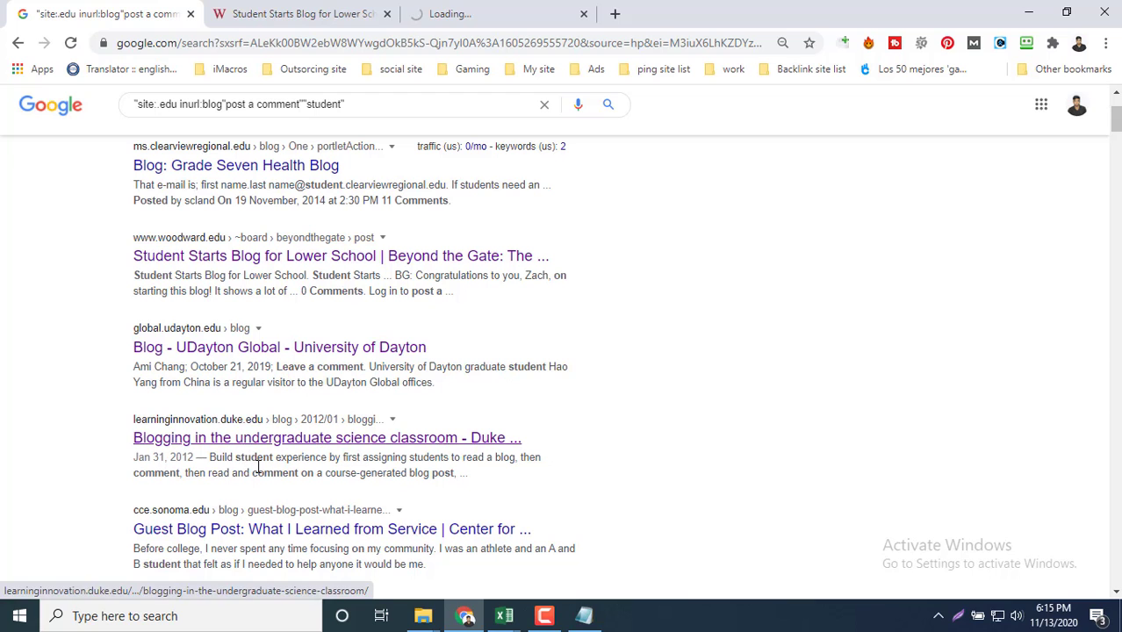
pyautogui.middleClick(244, 438)
pyautogui.middleClick(283, 525)
pyautogui.click(356, 14)
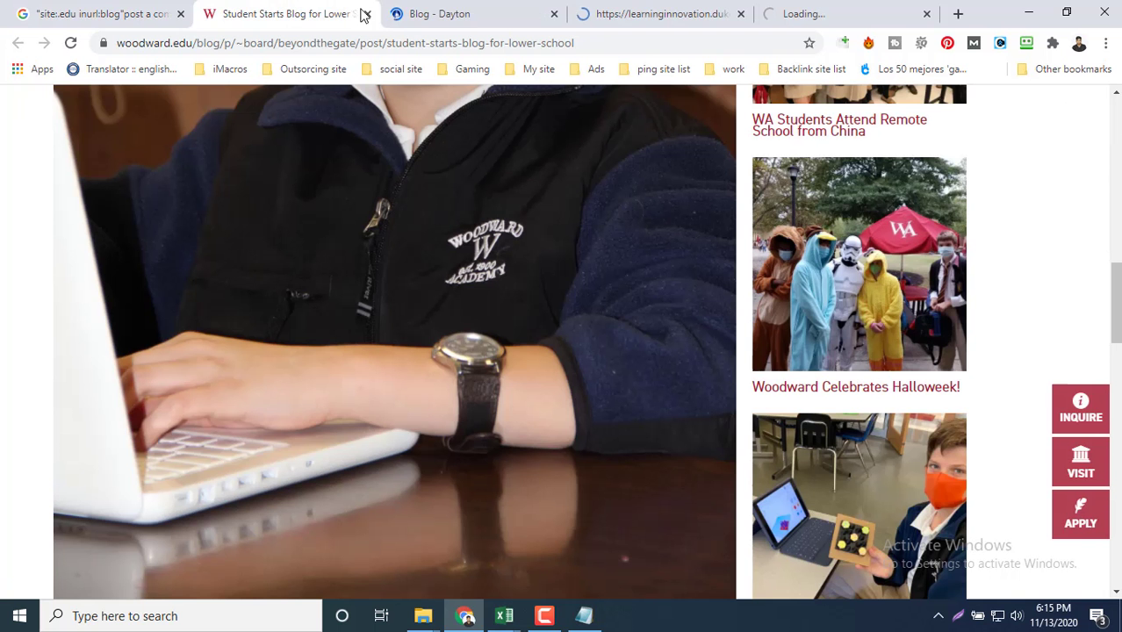
pyautogui.click(368, 14)
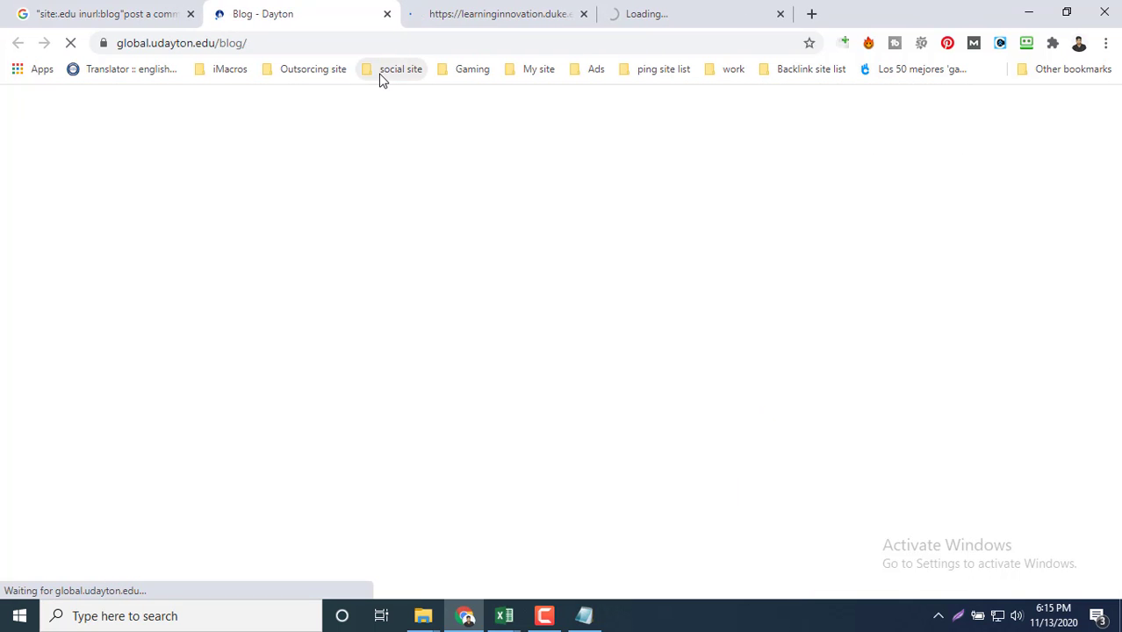
# - Copy the UDayton Global blog URL into cell A4 of the Excel worksheet
pyautogui.click(343, 43)
pyautogui.hotkey('ctrl', 'c')
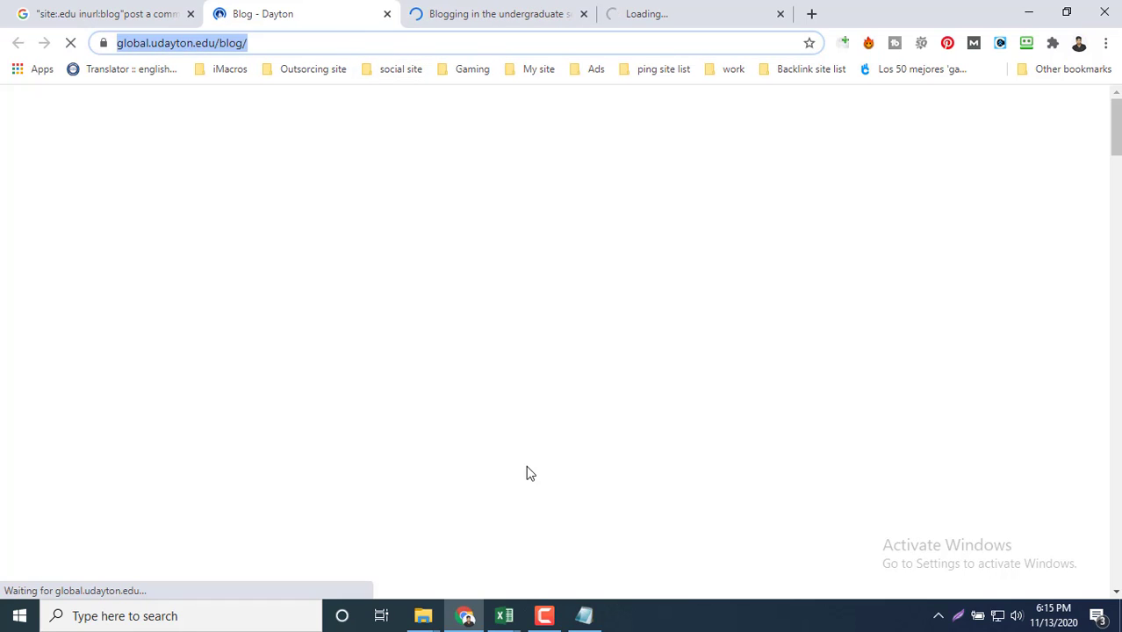
pyautogui.moveTo(505, 619)
pyautogui.click(579, 549)
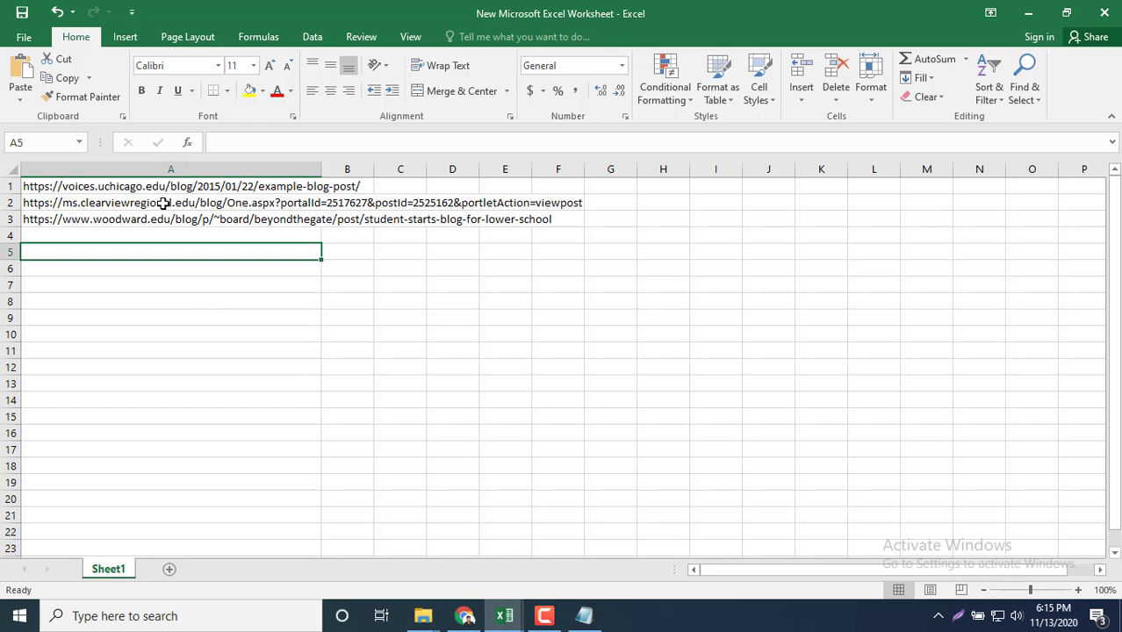
pyautogui.click(173, 231)
pyautogui.hotkey('ctrl', 'v')
pyautogui.click(181, 263)
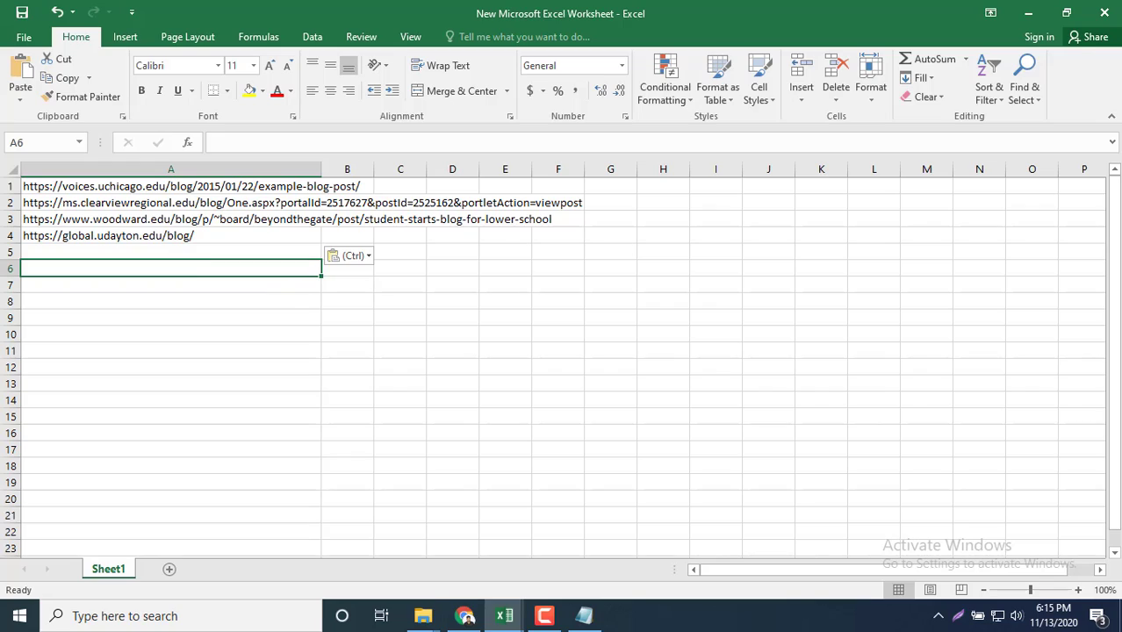
# - Browse the UDayton Global blog in Chrome and open the post "Meet the UDG Admissions Team"
pyautogui.click(474, 620)
pyautogui.scroll(-10, 364, 318)
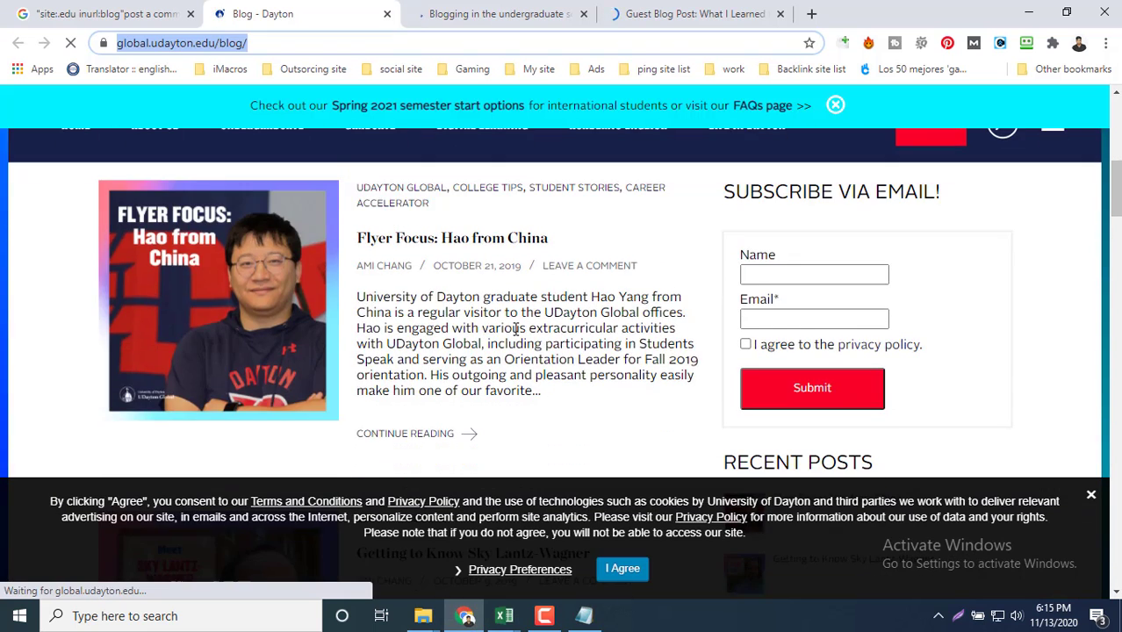
pyautogui.scroll(-8, 518, 342)
pyautogui.scroll(3, 496, 341)
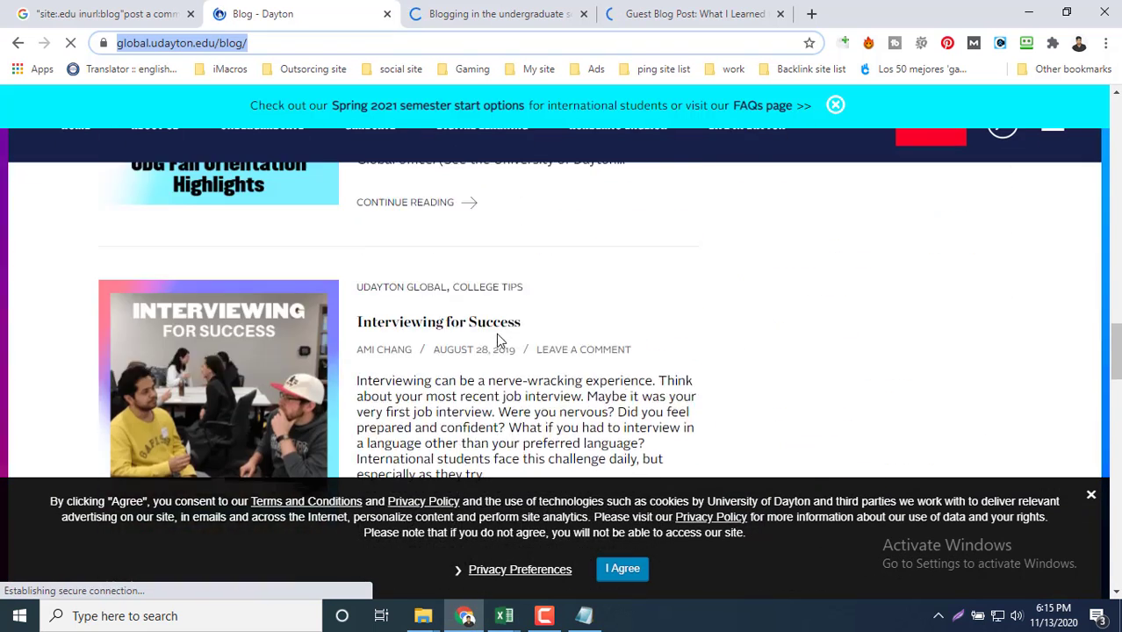
pyautogui.scroll(-5, 408, 311)
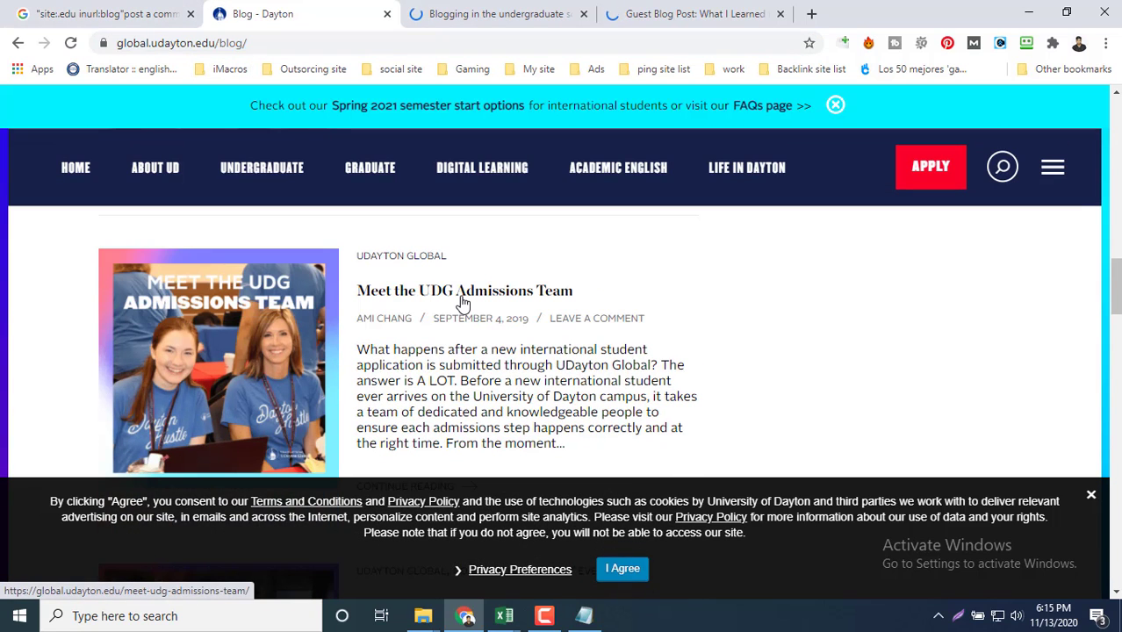
pyautogui.click(463, 303)
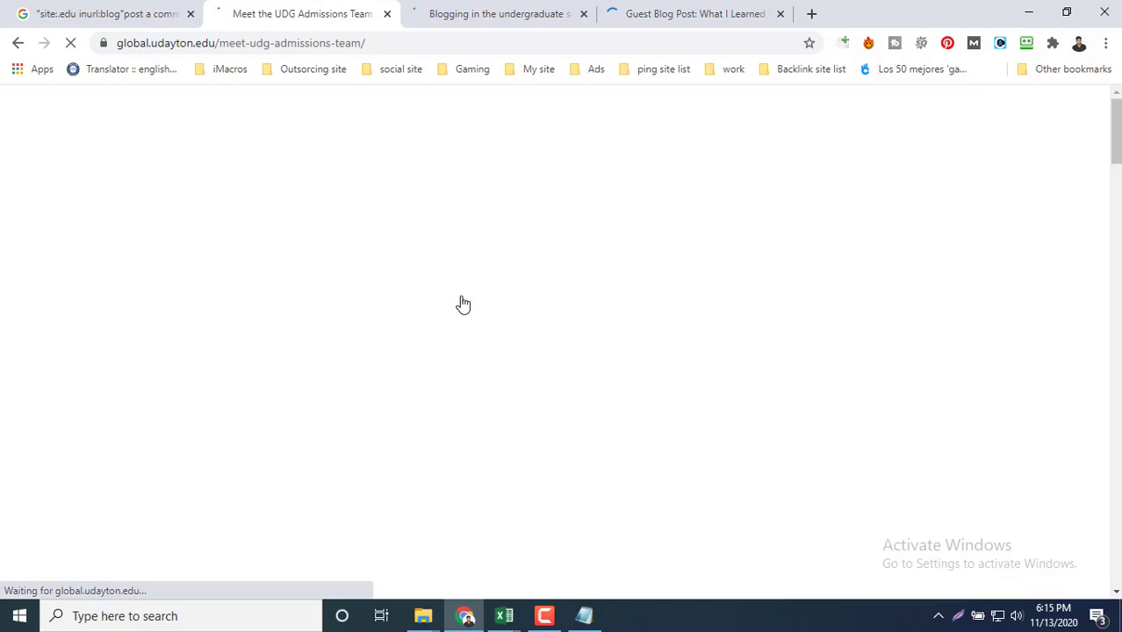
# - Examine the comment form of the UDG Admissions Team post, including its comment, name, email and website fields
pyautogui.scroll(-10, 463, 316)
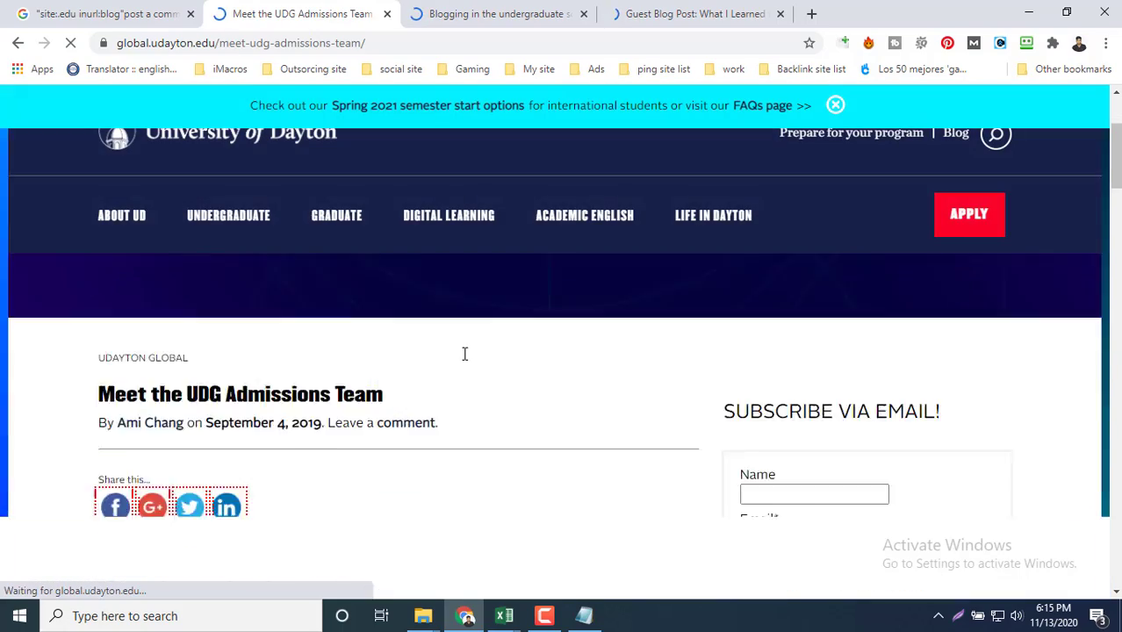
pyautogui.scroll(-15, 465, 369)
pyautogui.scroll(4, 463, 368)
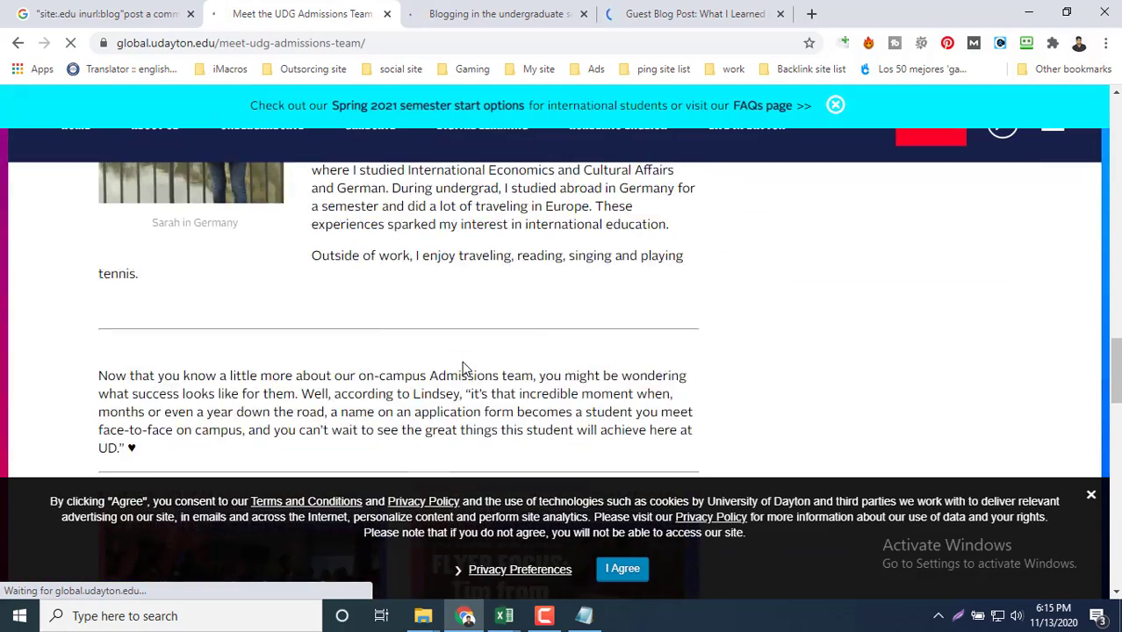
pyautogui.scroll(-6, 463, 368)
pyautogui.scroll(-5, 463, 368)
pyautogui.scroll(2, 462, 361)
pyautogui.click(222, 272)
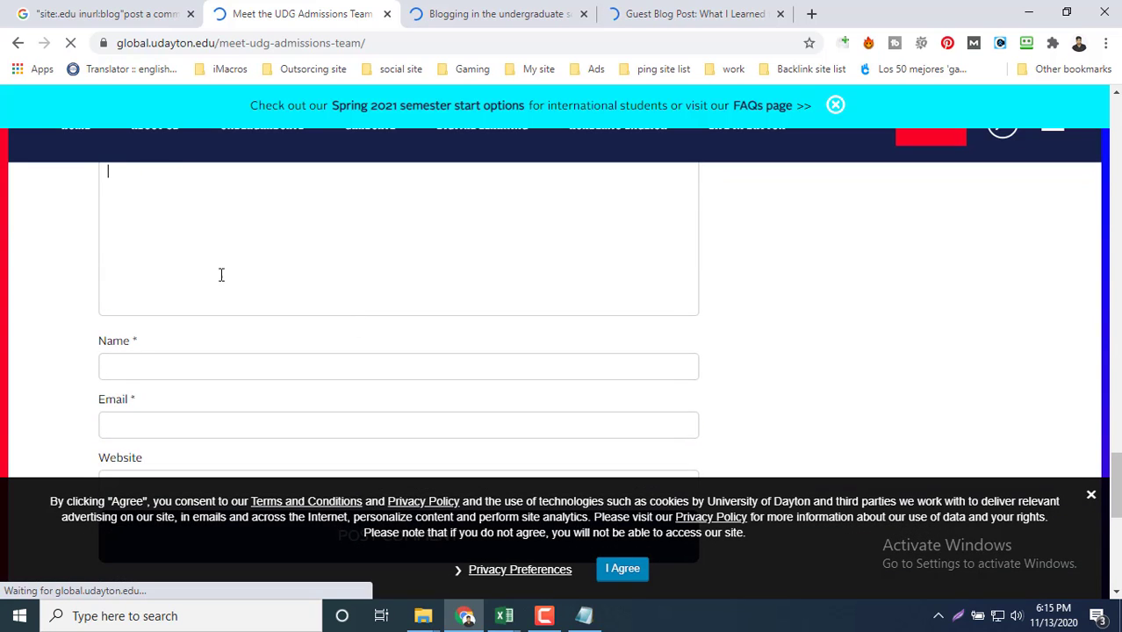
pyautogui.scroll(-4, 221, 412)
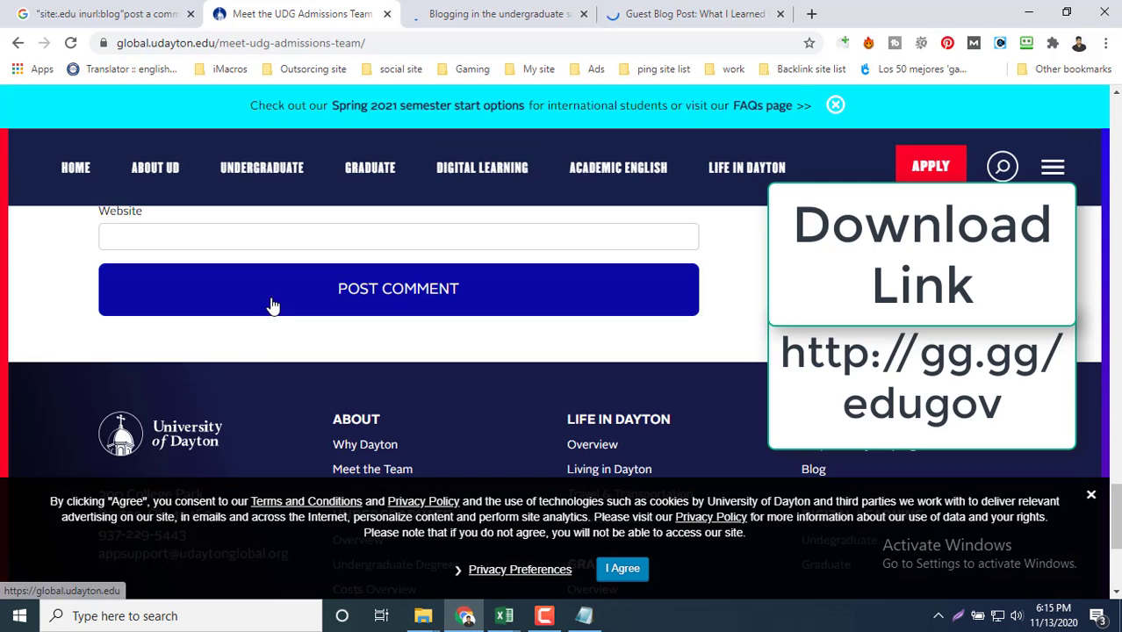
# - Close the UDayton post and check the Duke undergraduate science blogging post for a comment section
pyautogui.click(387, 16)
pyautogui.scroll(-8, 422, 365)
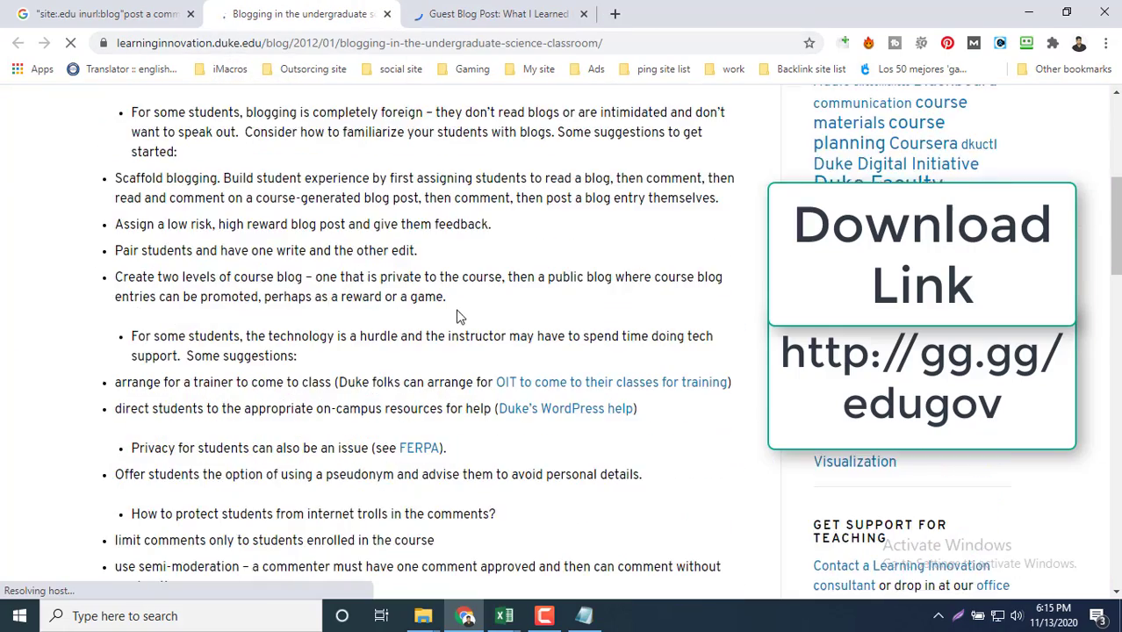
pyautogui.scroll(-5, 457, 313)
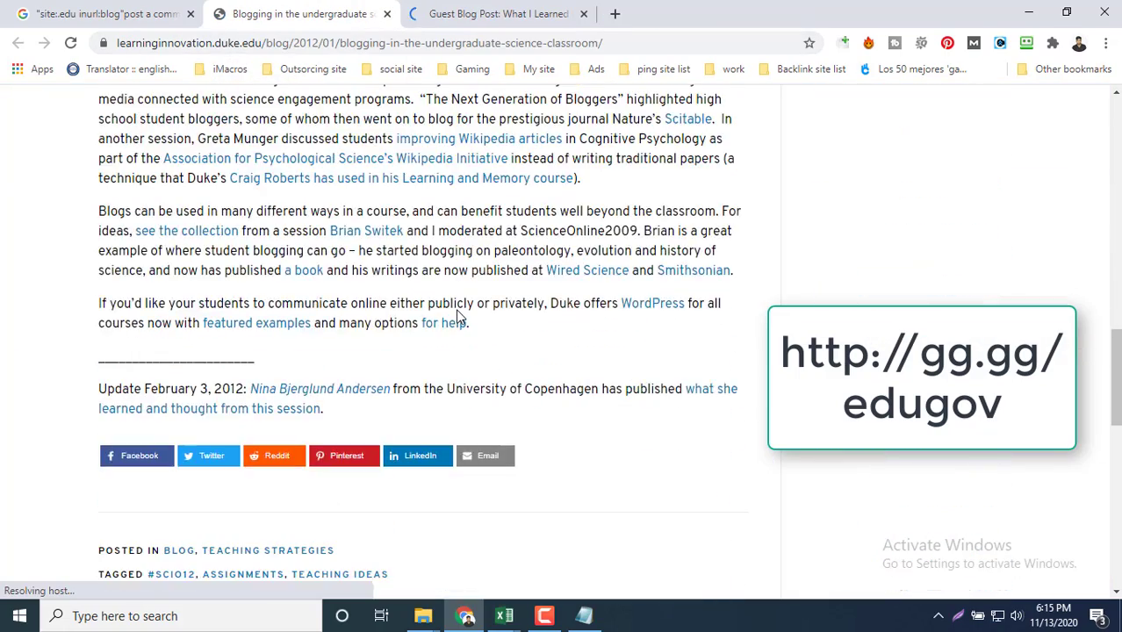
pyautogui.scroll(-5, 458, 310)
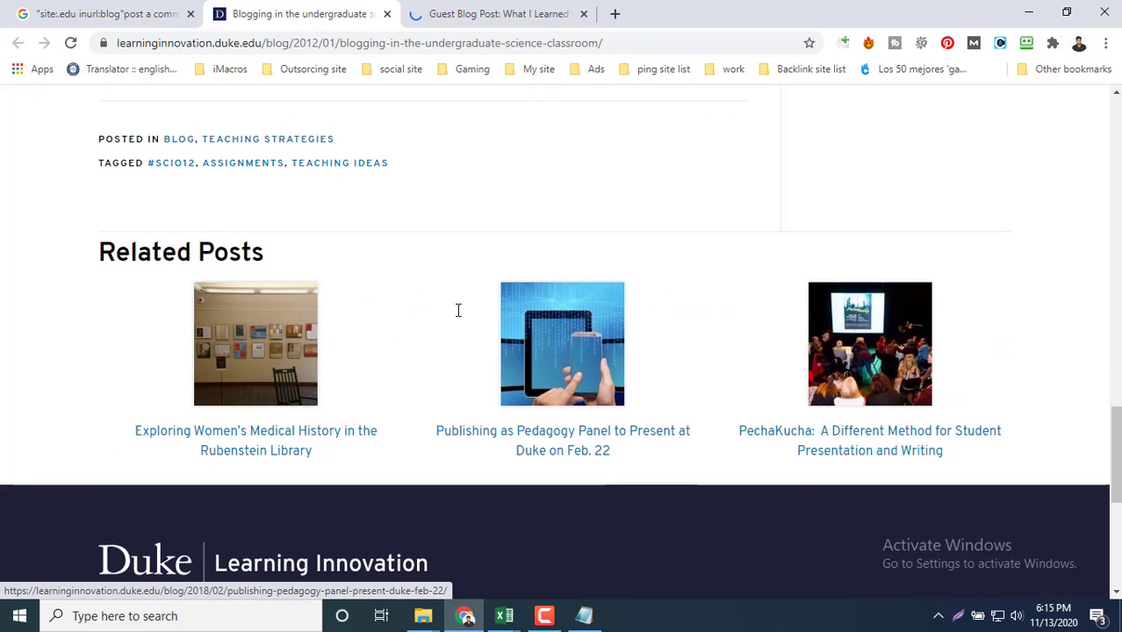
# - Close the Duke blogging post and examine the comment form of the Sonoma State guest blog post
pyautogui.scroll(1, 458, 312)
pyautogui.scroll(2, 458, 318)
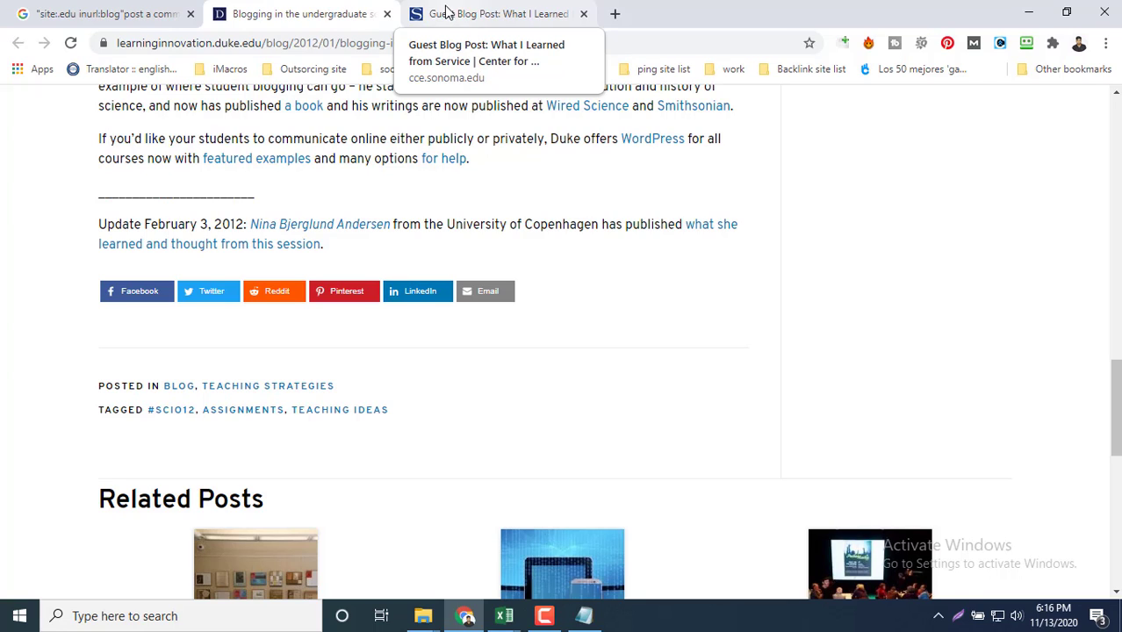
pyautogui.click(388, 14)
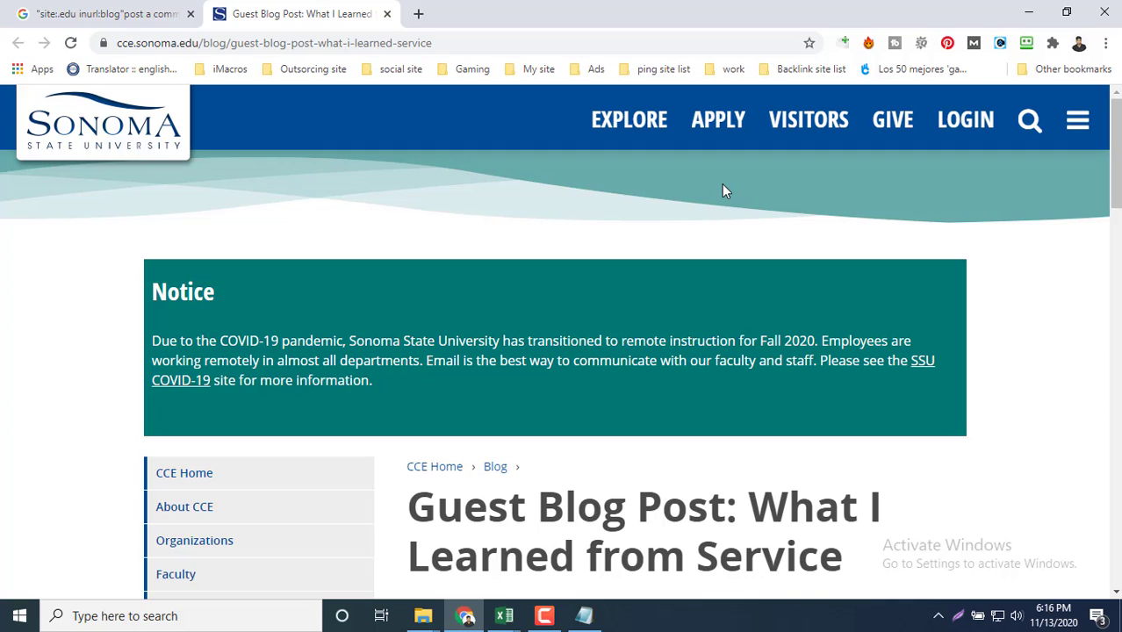
pyautogui.scroll(-20, 689, 193)
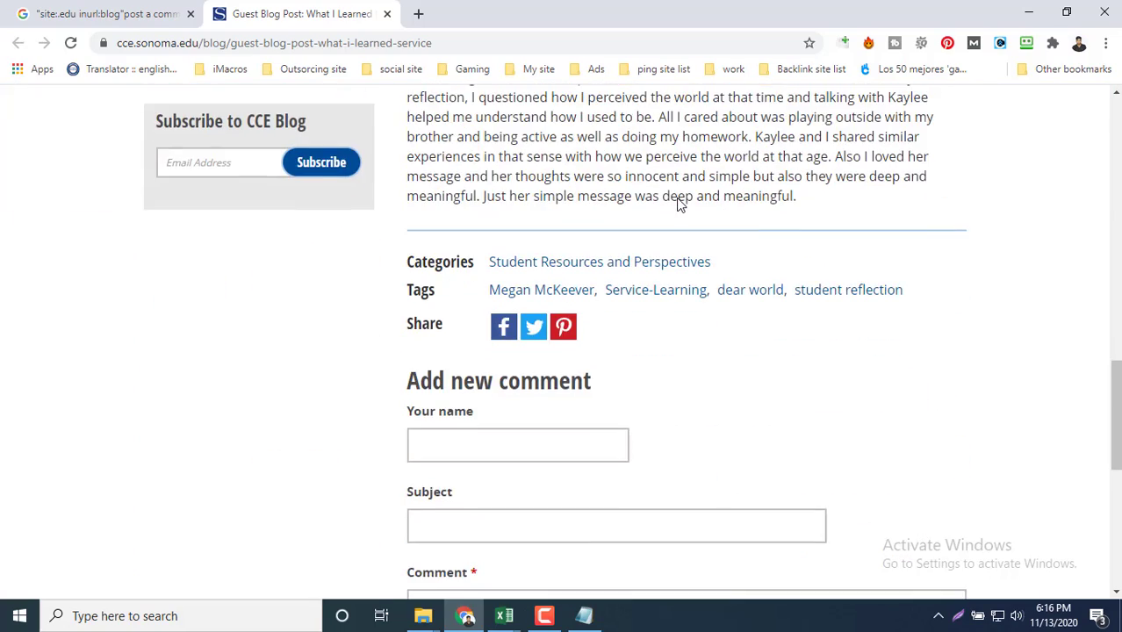
pyautogui.scroll(-4, 677, 200)
pyautogui.click(665, 289)
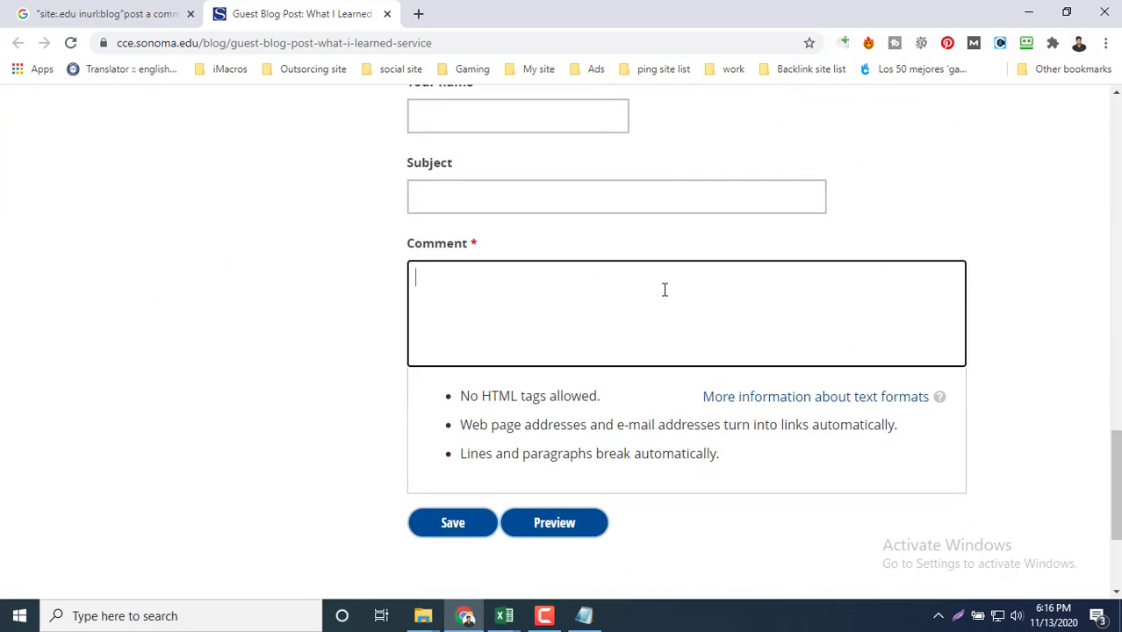
pyautogui.scroll(2, 668, 268)
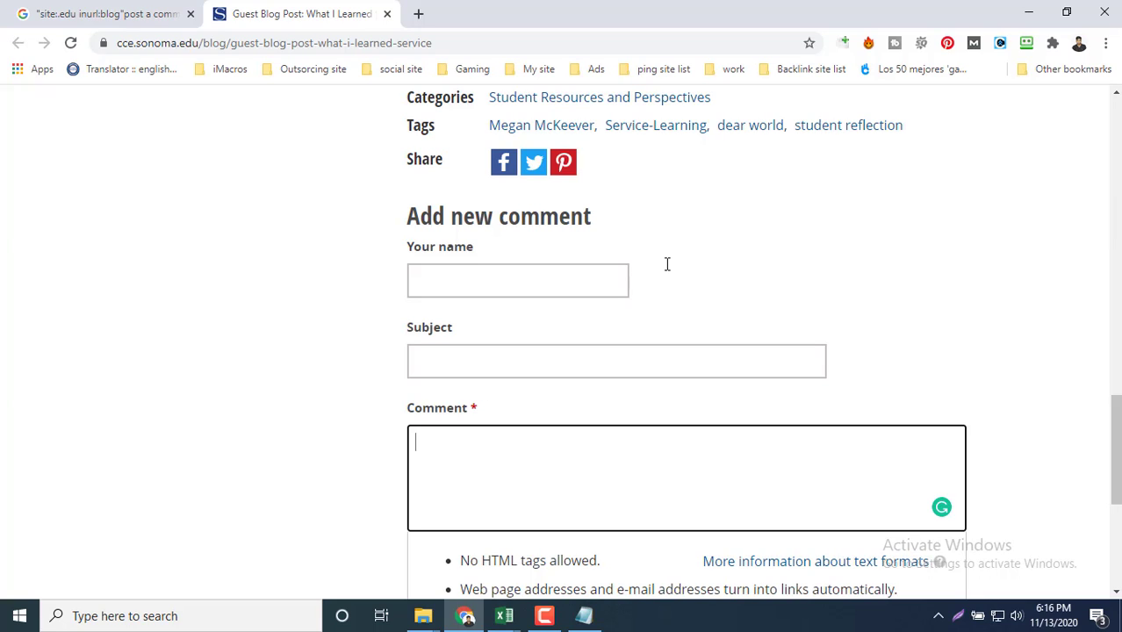
# - Look through the Google results of the .edu "post a comment" "student" search for further blog pages
pyautogui.click(151, 19)
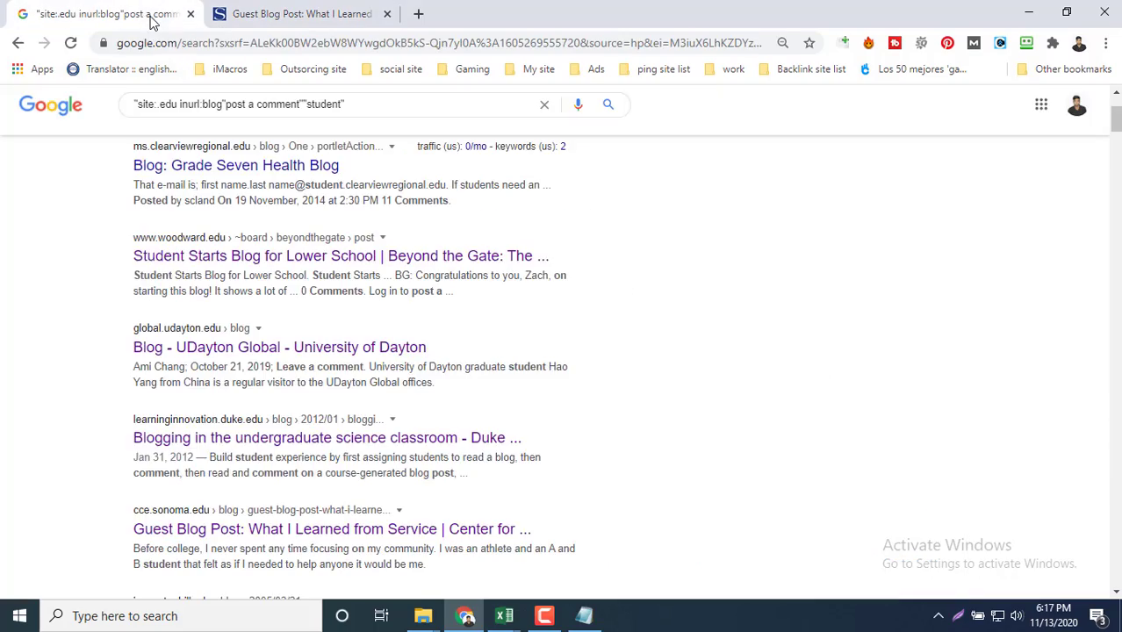
pyautogui.scroll(-15, 226, 341)
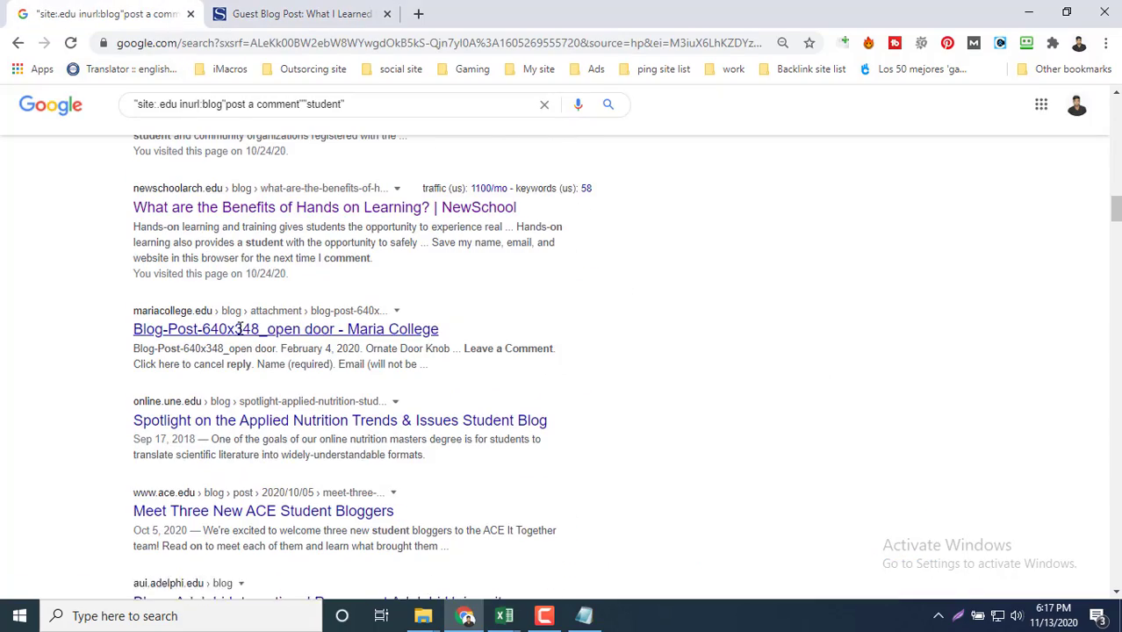
pyautogui.scroll(-3, 210, 326)
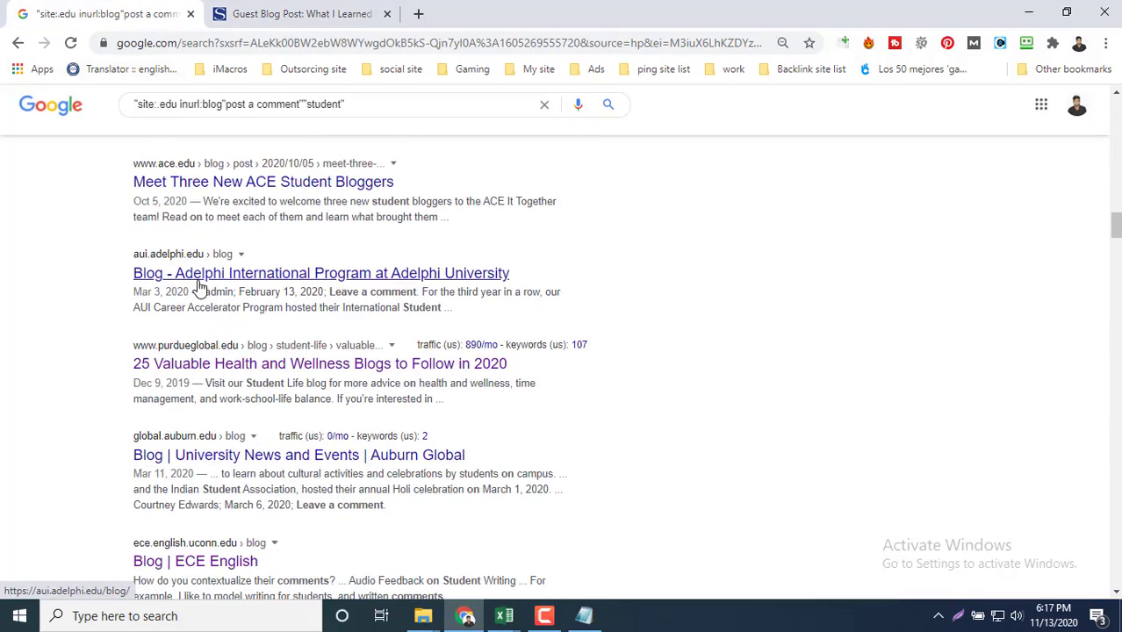
pyautogui.scroll(-10, 199, 286)
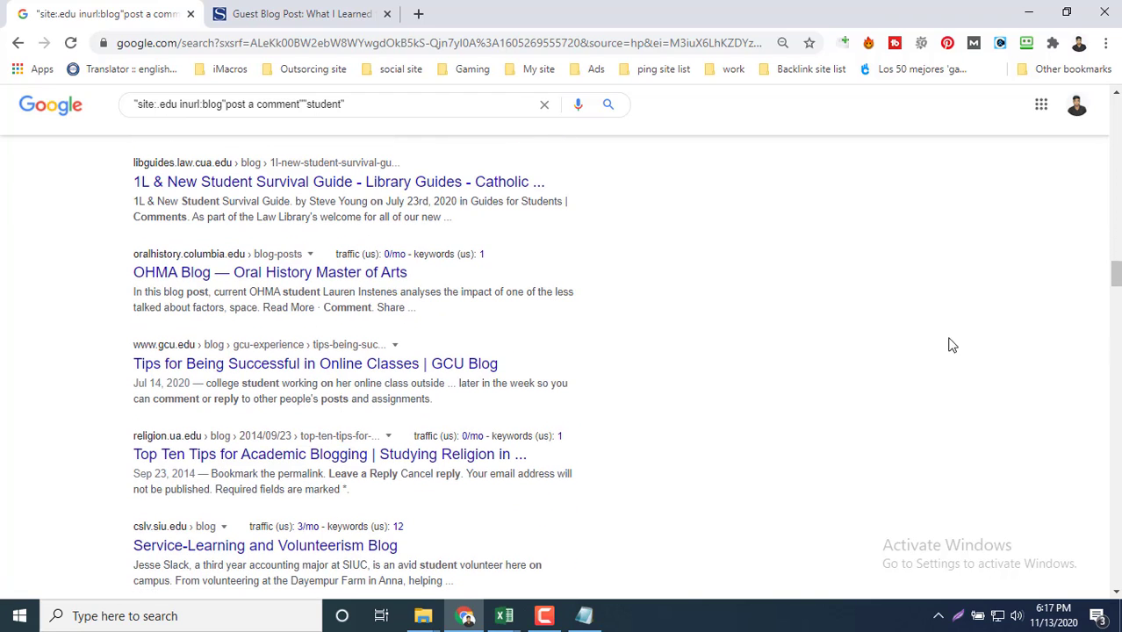
pyautogui.click(1118, 296)
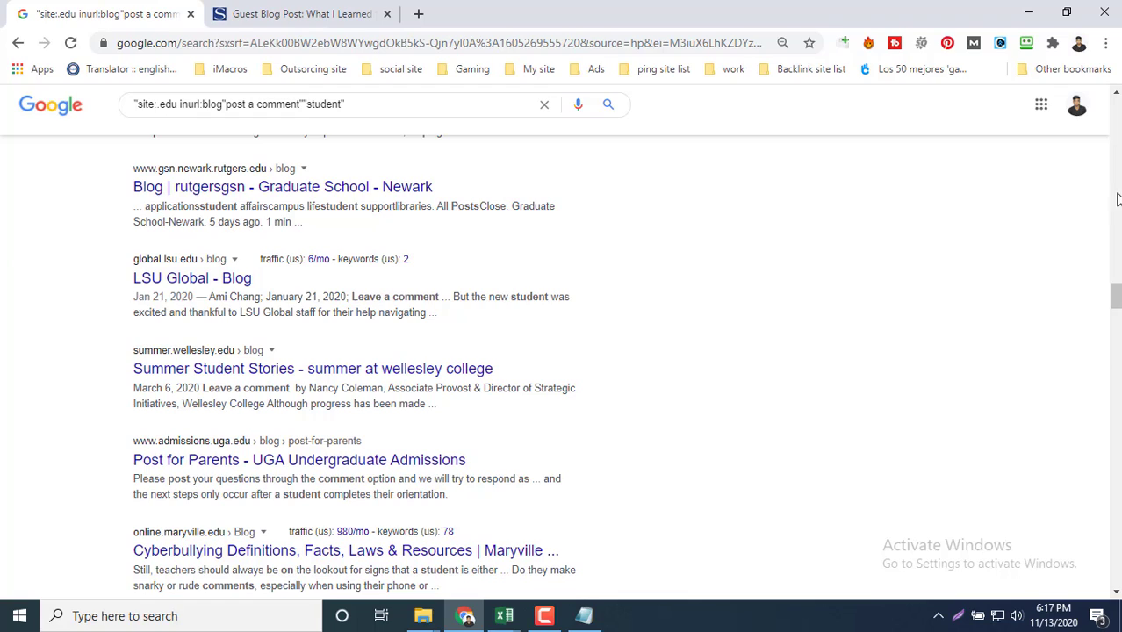
pyautogui.scroll(15, 677, 203)
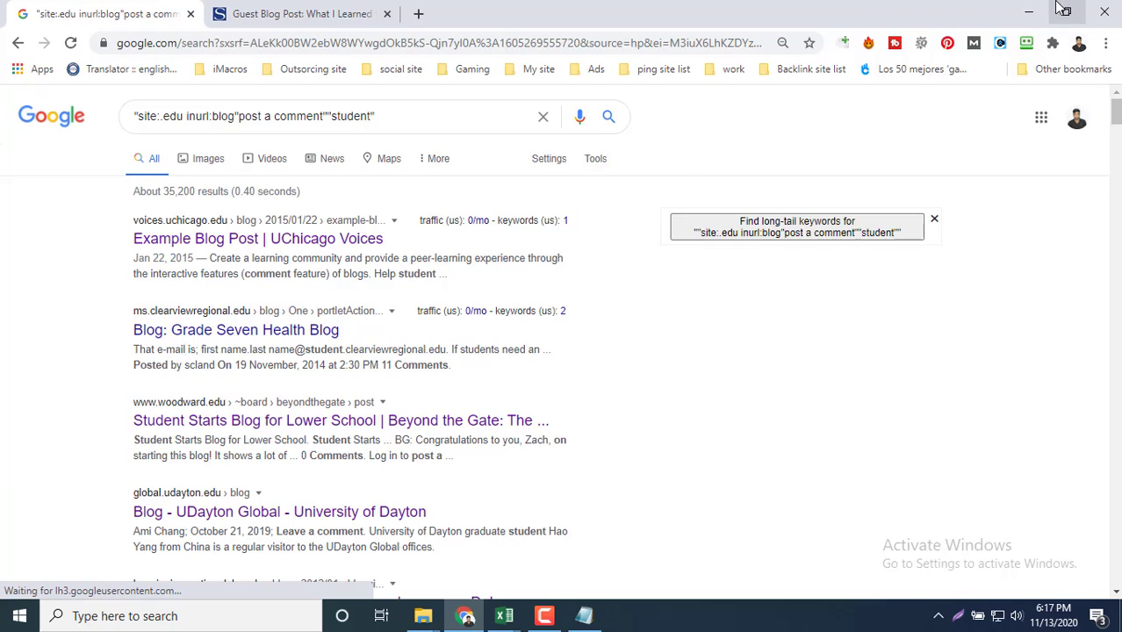
# - Minimize the Chrome, Excel and Notepad windows to reach the desktop
pyautogui.click(1031, 14)
pyautogui.click(1031, 14)
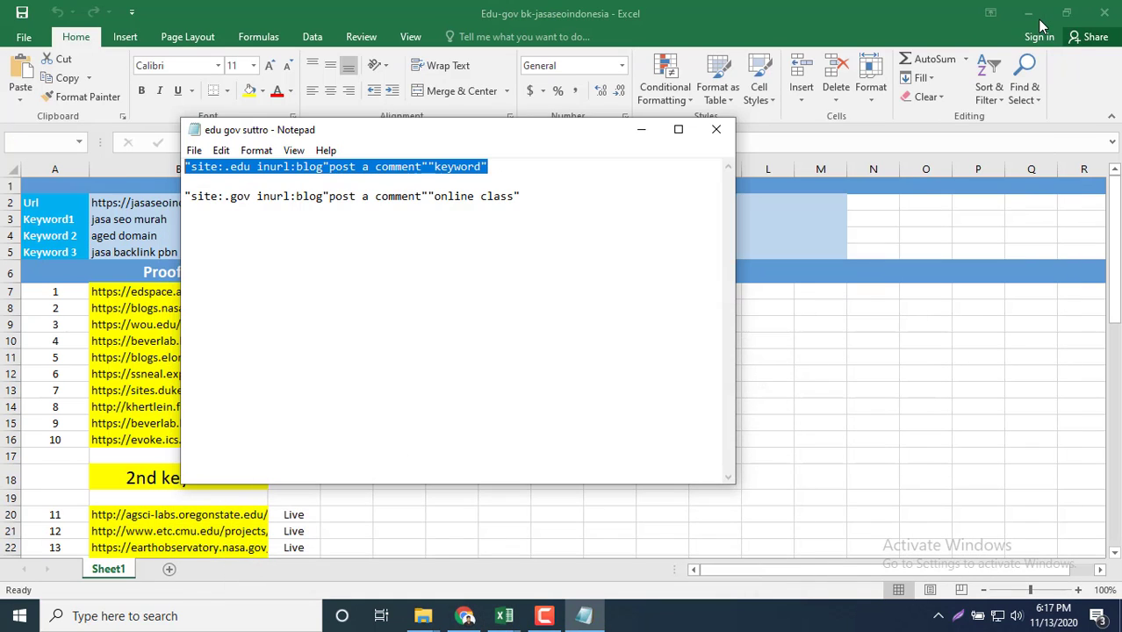
pyautogui.click(1034, 16)
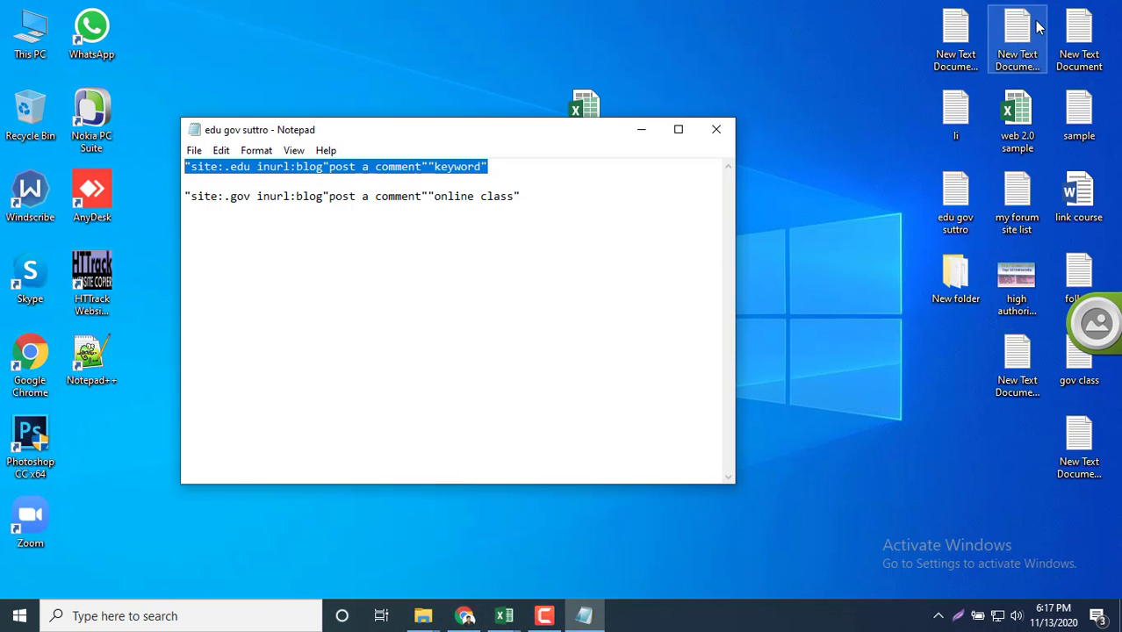
pyautogui.click(642, 129)
# - Try to rename the New Microsoft Excel Worksheet file on the desktop as assa
pyautogui.click(573, 128)
pyautogui.rightClick(572, 124)
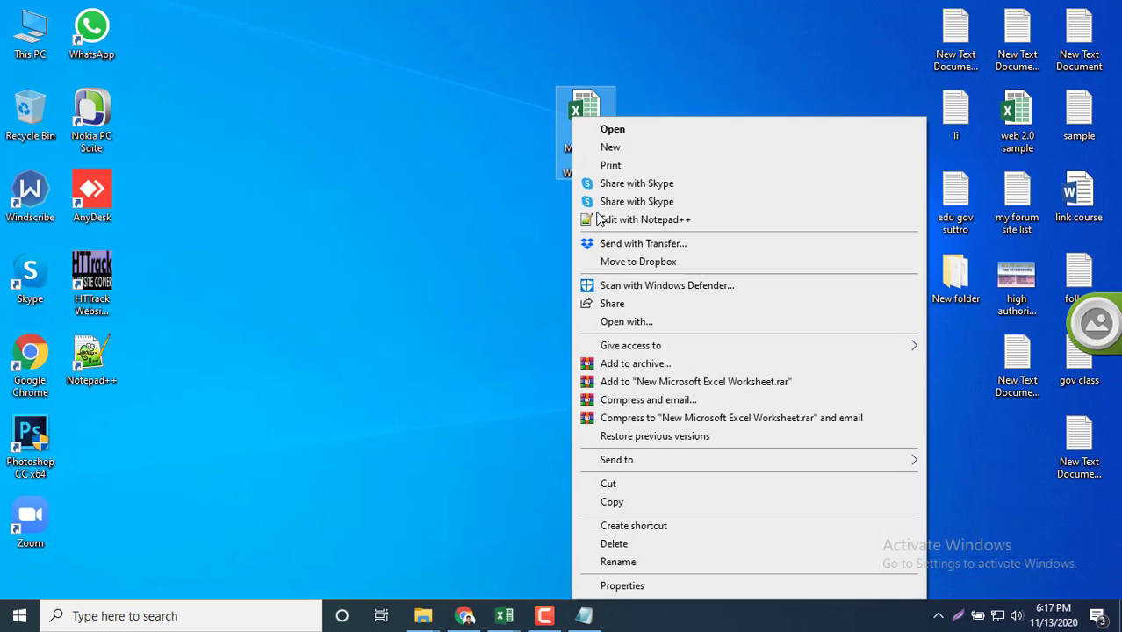
pyautogui.click(637, 562)
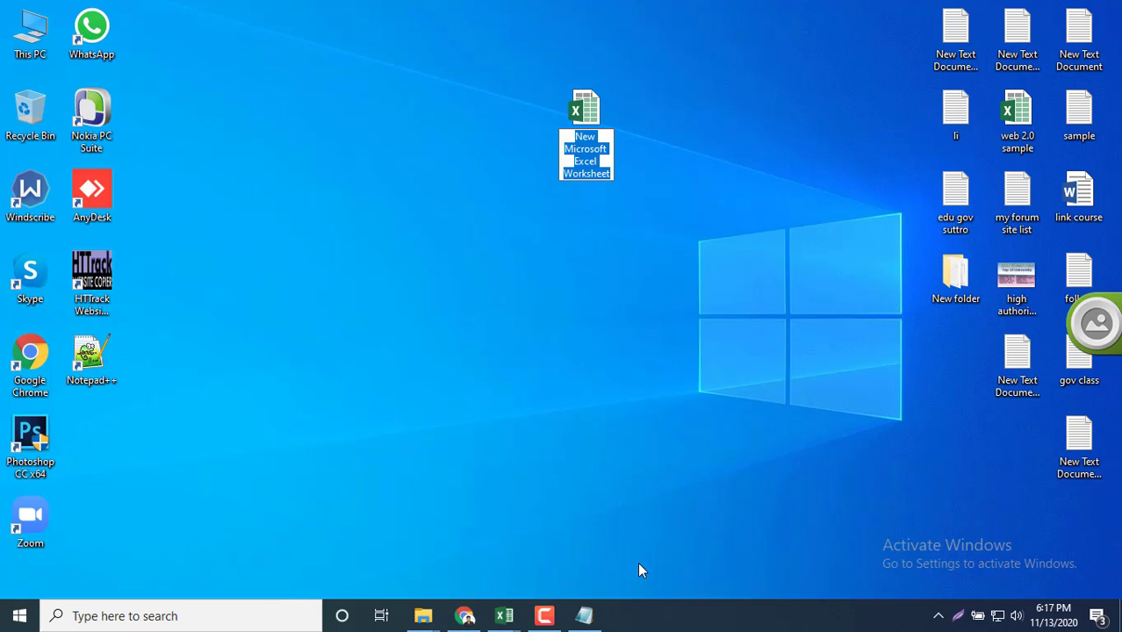
pyautogui.write('assa')
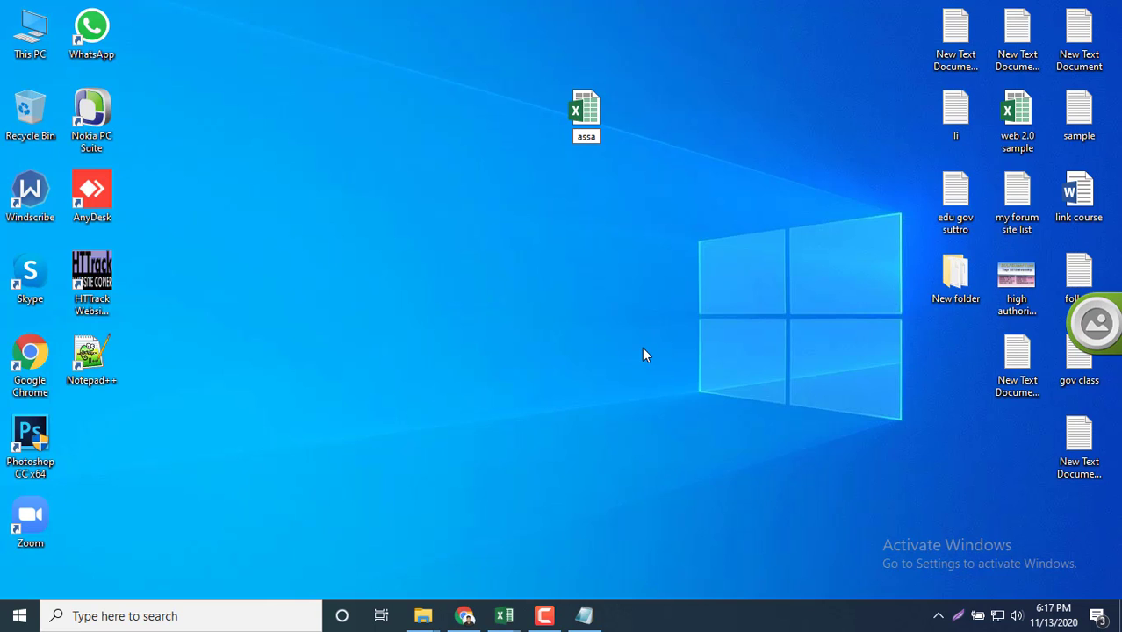
pyautogui.press('Return')
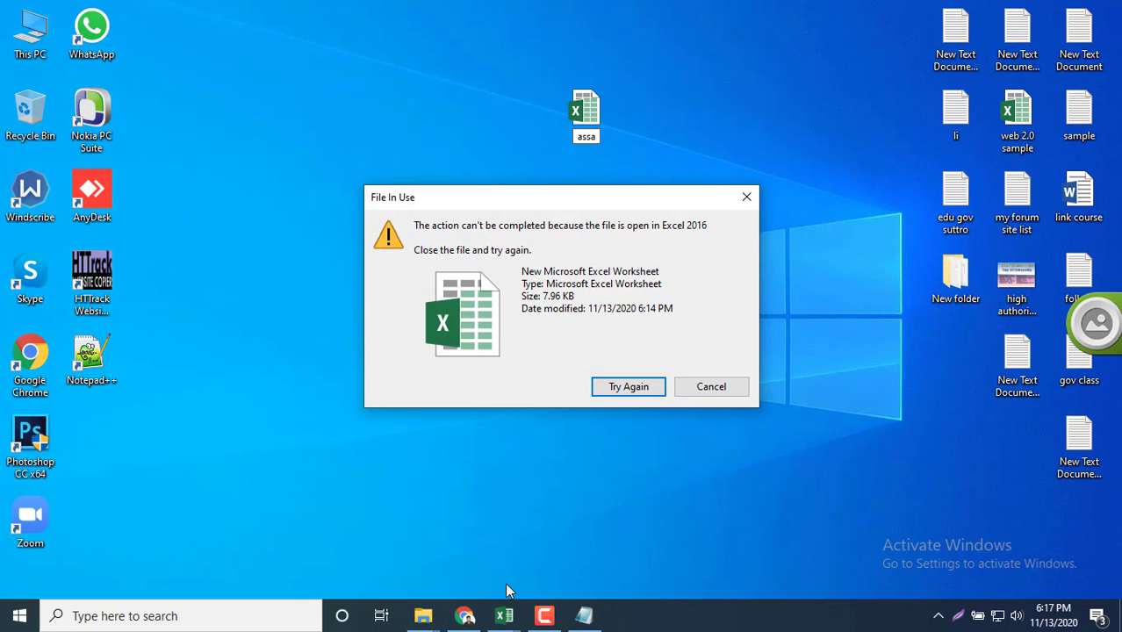
# - Close the New Microsoft Excel Worksheet workbook without saving its changes and return to the desktop
pyautogui.moveTo(503, 617)
pyautogui.click(457, 554)
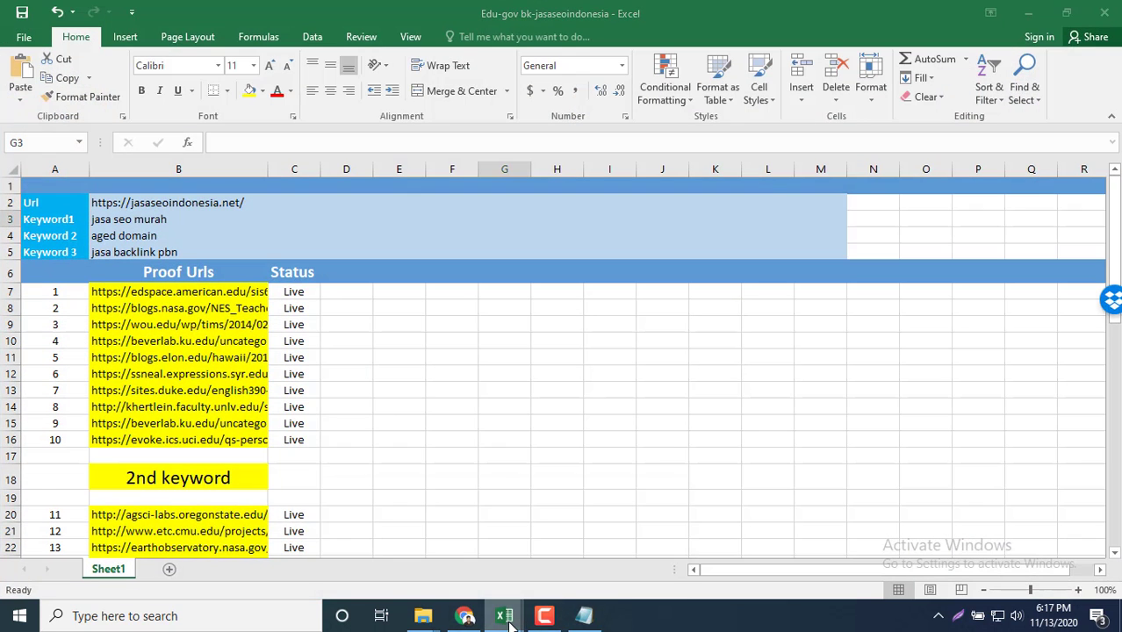
pyautogui.click(574, 539)
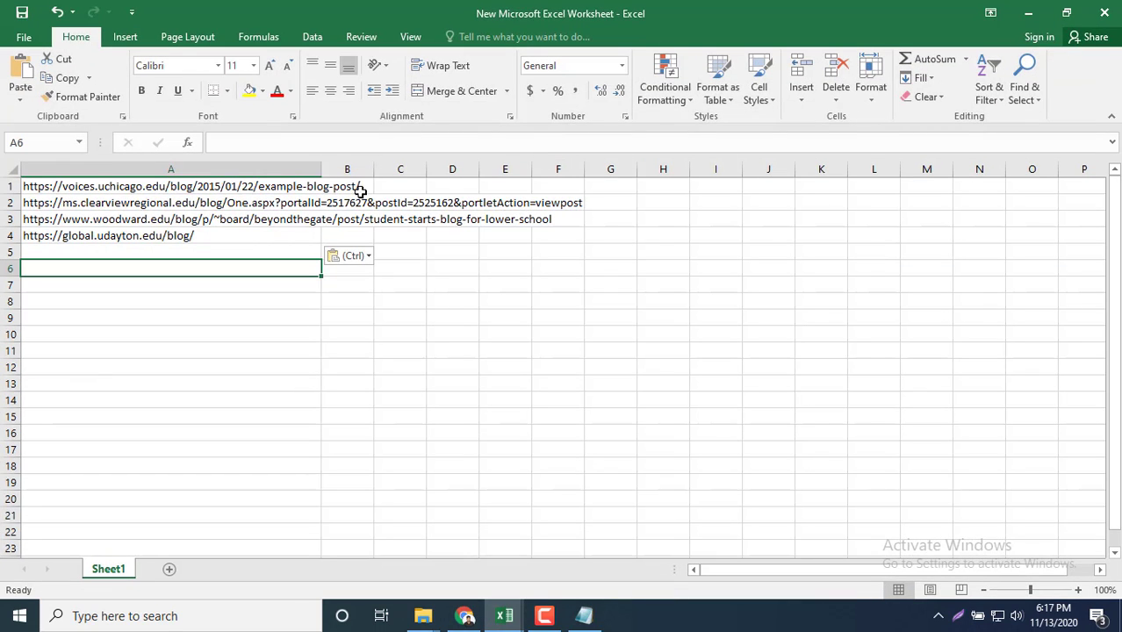
pyautogui.click(1104, 13)
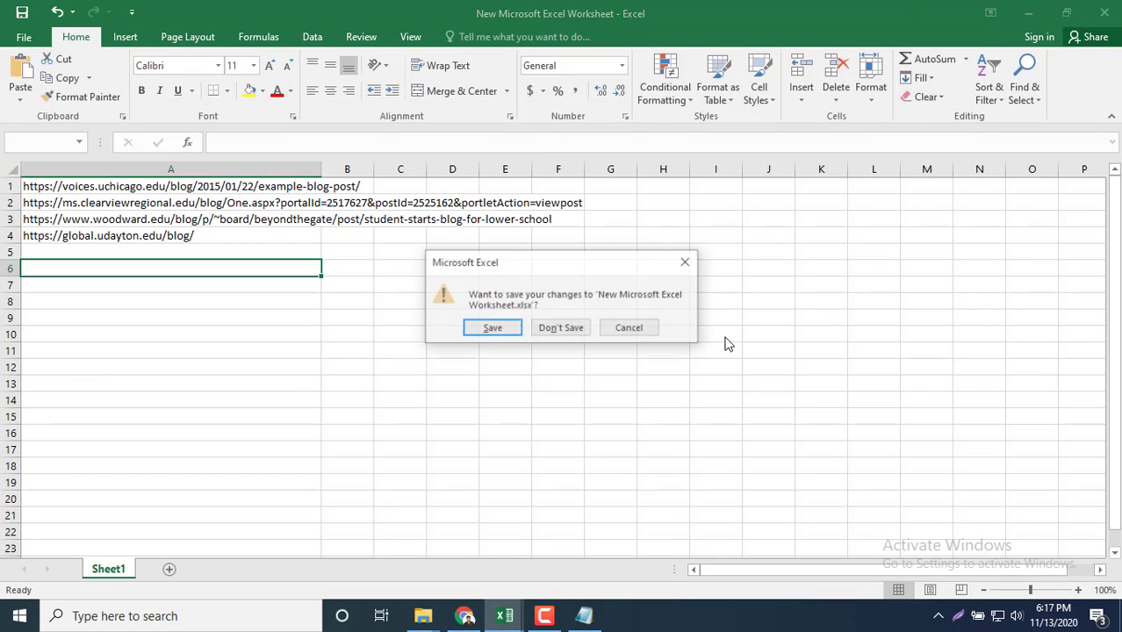
pyautogui.click(571, 334)
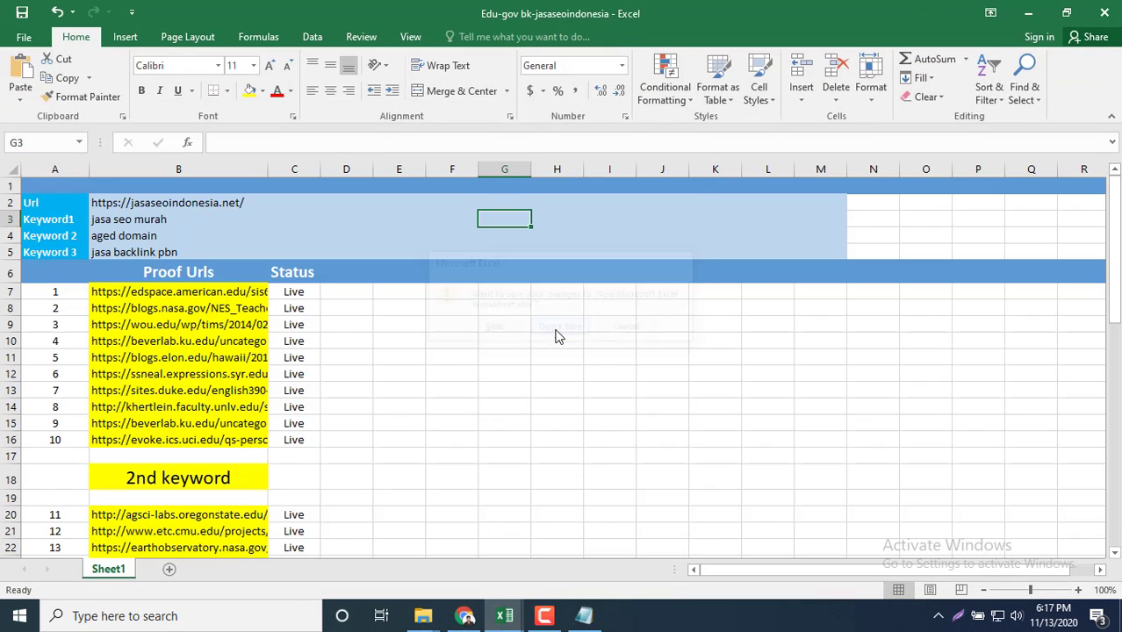
pyautogui.click(1028, 13)
# - Dismiss the File In Use message, rename the desktop worksheet file as asdfsd and refresh the desktop
pyautogui.click(745, 196)
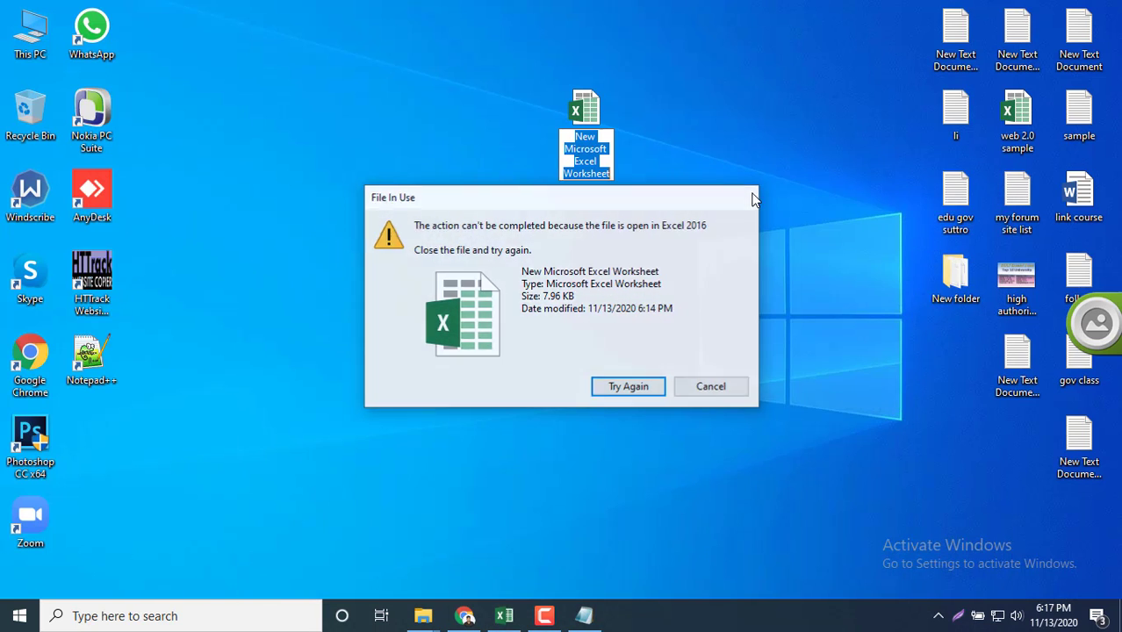
pyautogui.write('asdfsd')
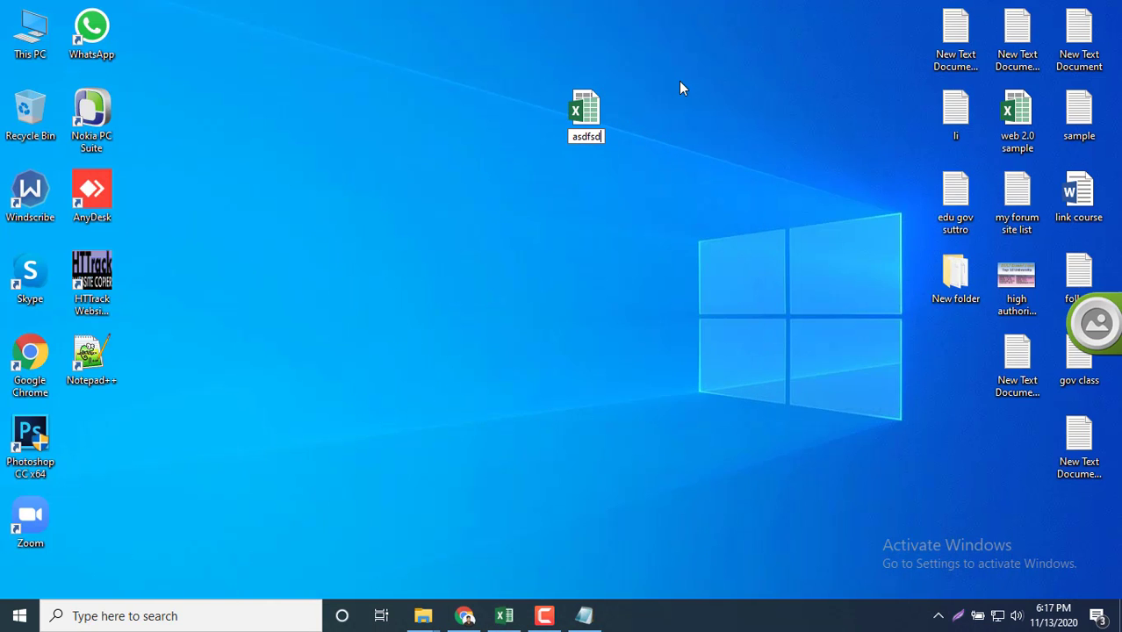
pyautogui.press('Return')
pyautogui.click(680, 73)
pyautogui.rightClick(744, 55)
pyautogui.click(786, 91)
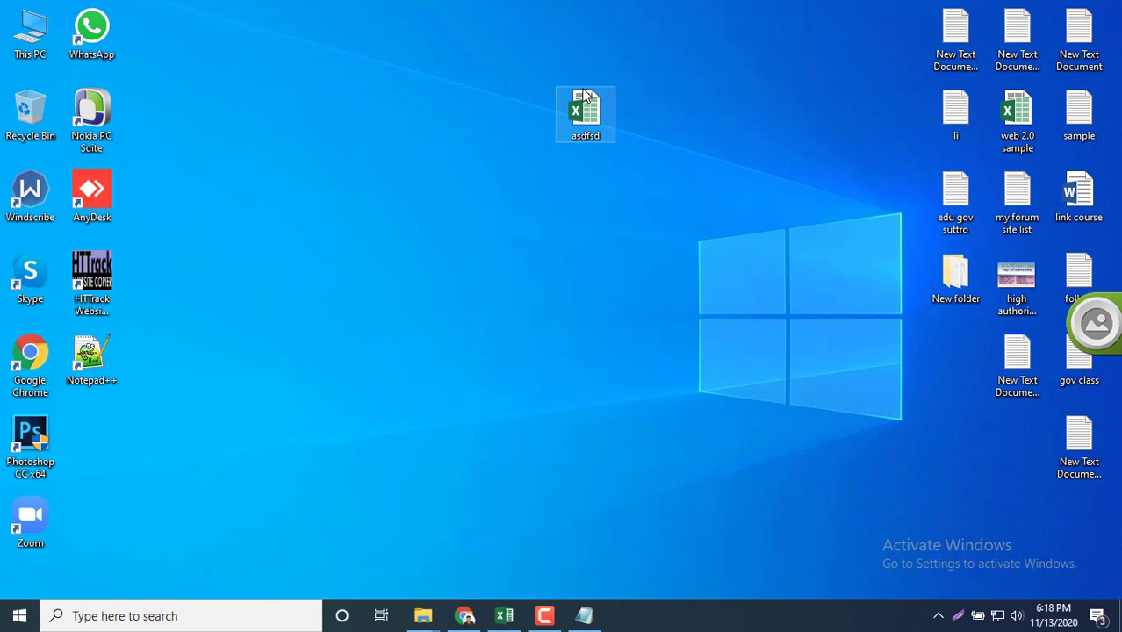
# - Move the asdfsd worksheet file one icon position to the left on the desktop
pyautogui.moveTo(588, 103); pyautogui.dragTo(527, 106)
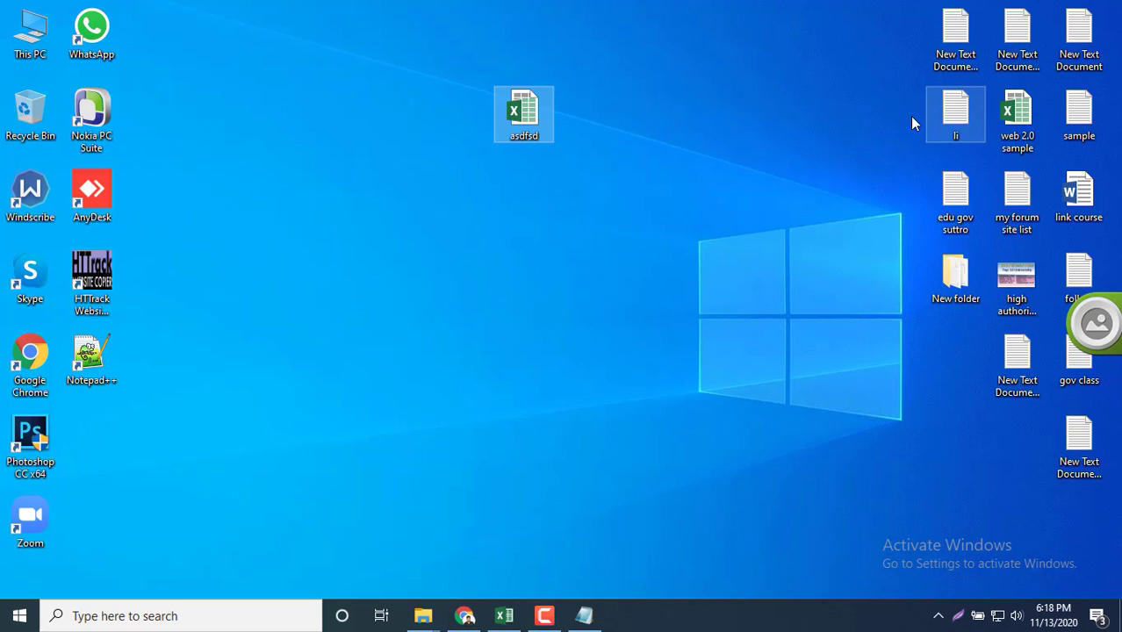
pyautogui.moveTo(957, 114); pyautogui.dragTo(716, 118)
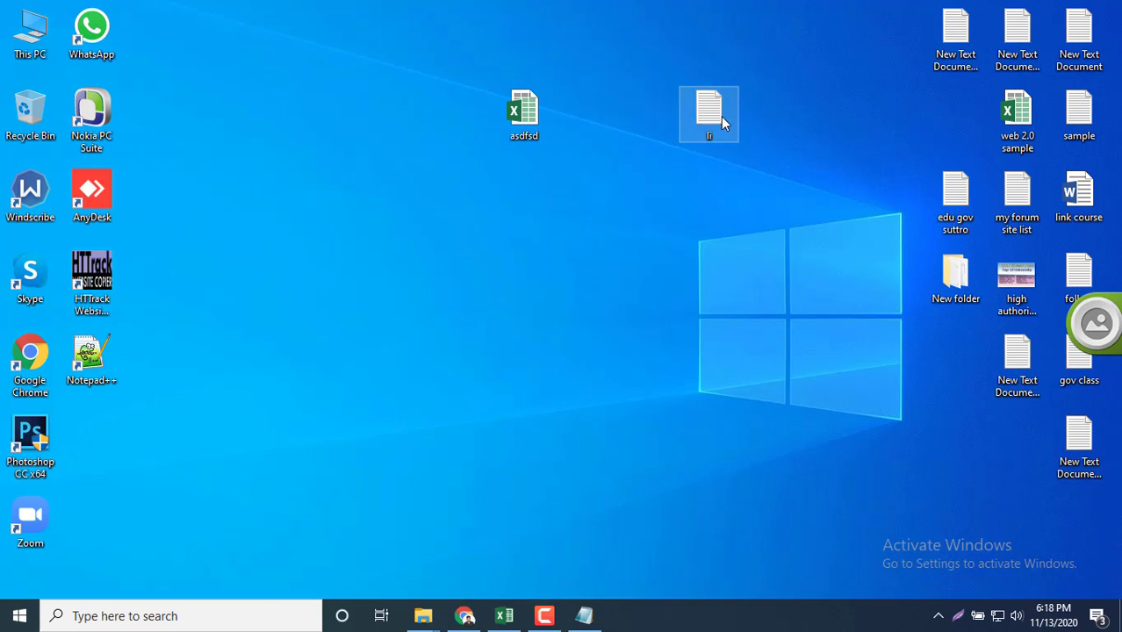
pyautogui.moveTo(955, 117); pyautogui.dragTo(956, 117)
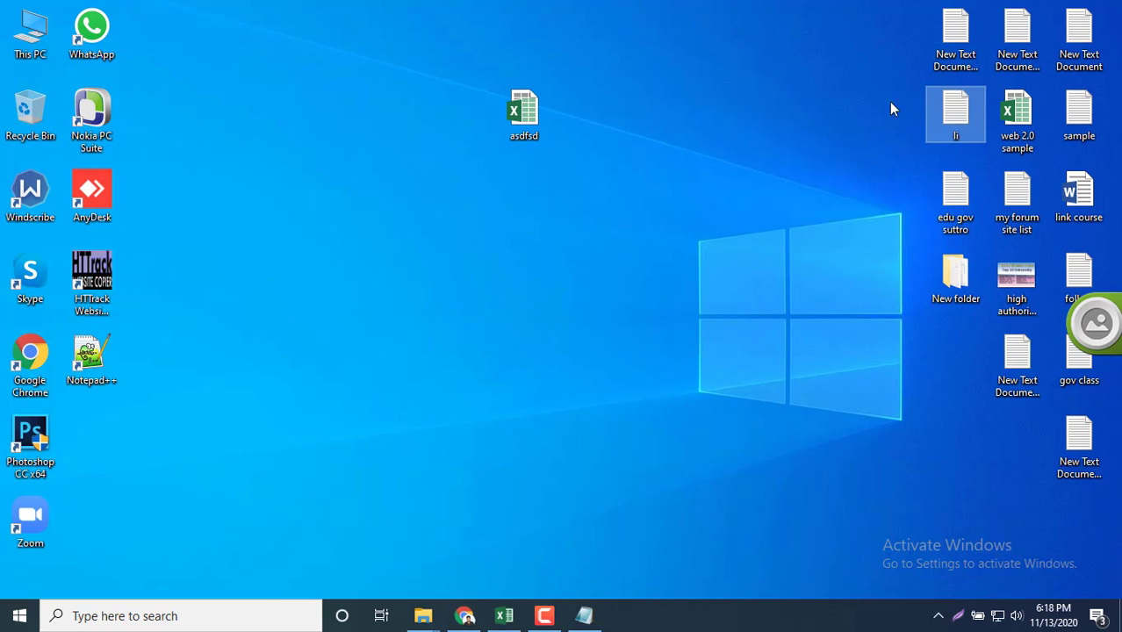
pyautogui.rightClick(758, 52)
pyautogui.click(797, 100)
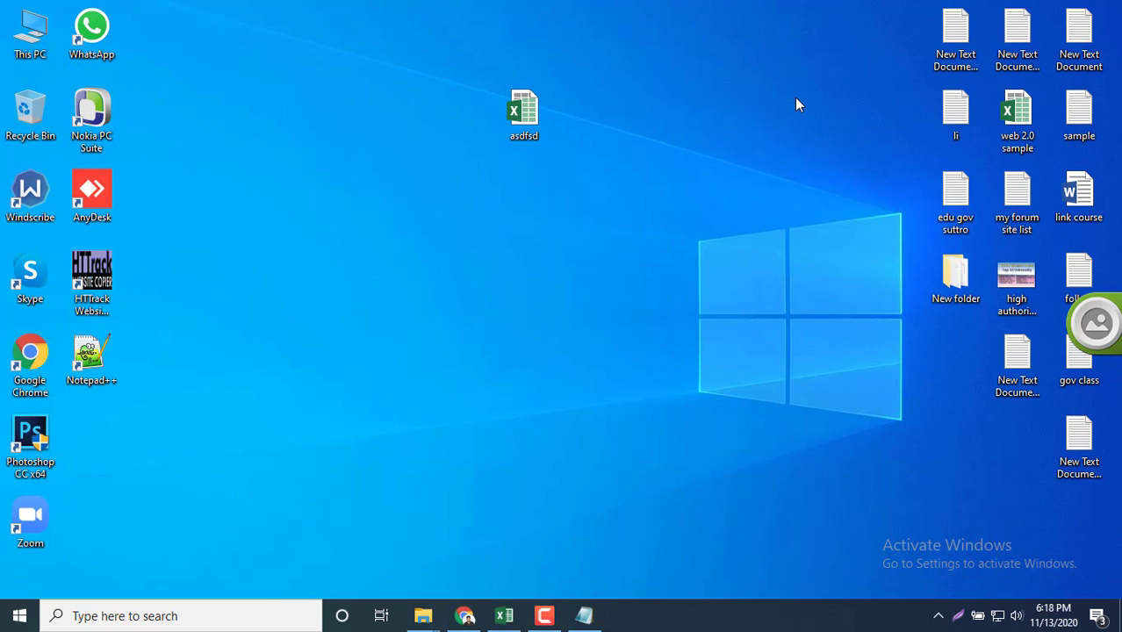
pyautogui.rightClick(663, 33)
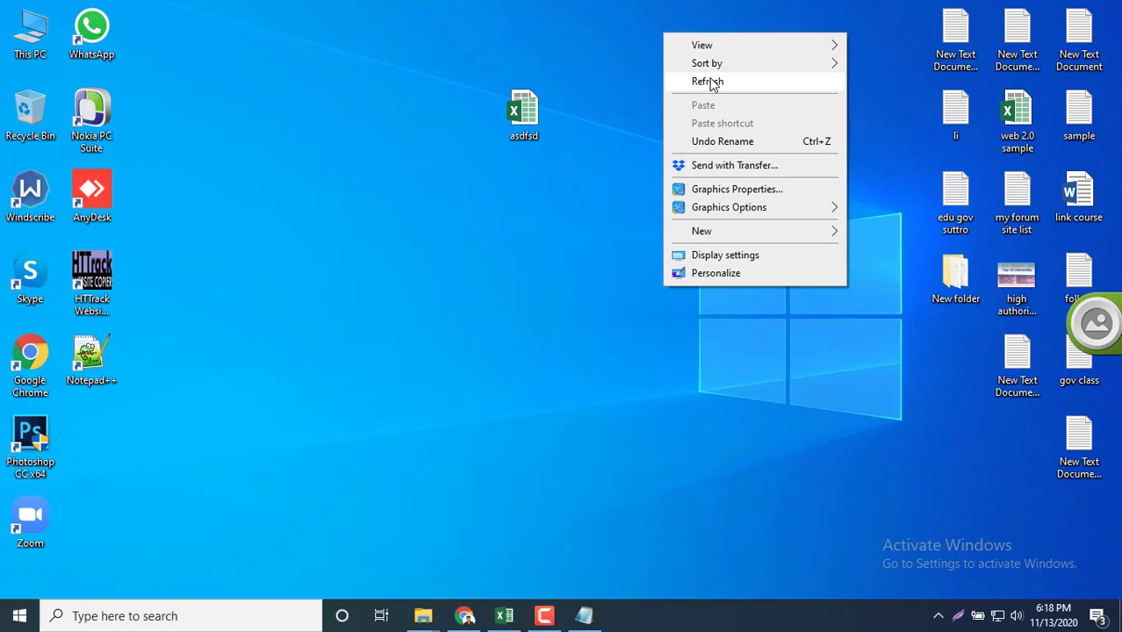
pyautogui.click(710, 79)
pyautogui.rightClick(649, 18)
pyautogui.click(708, 73)
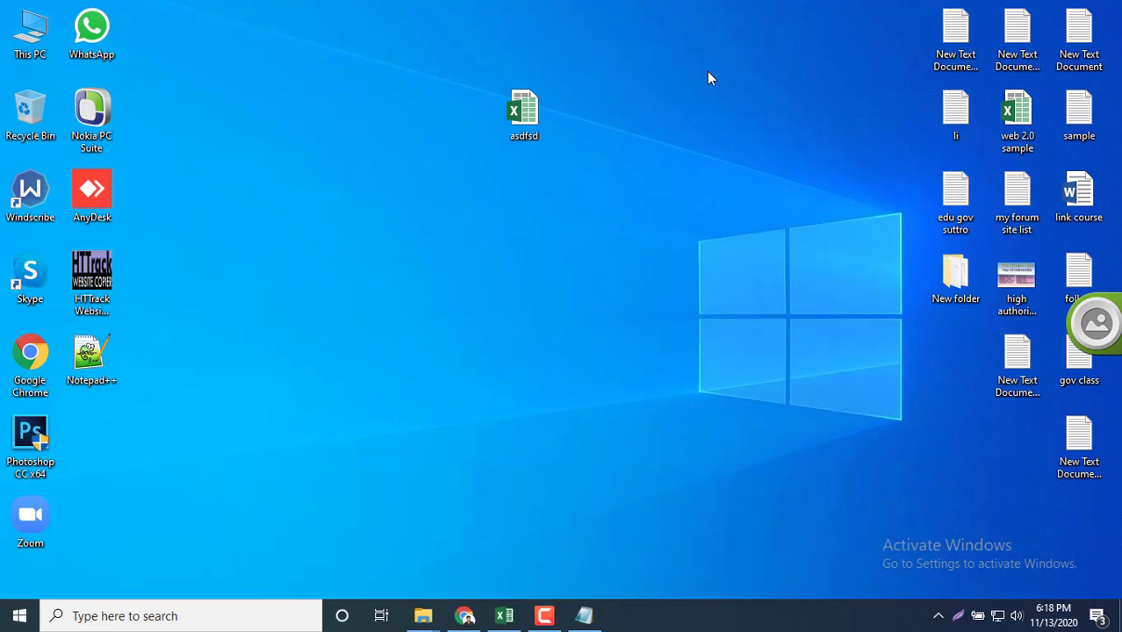
pyautogui.rightClick(693, 52)
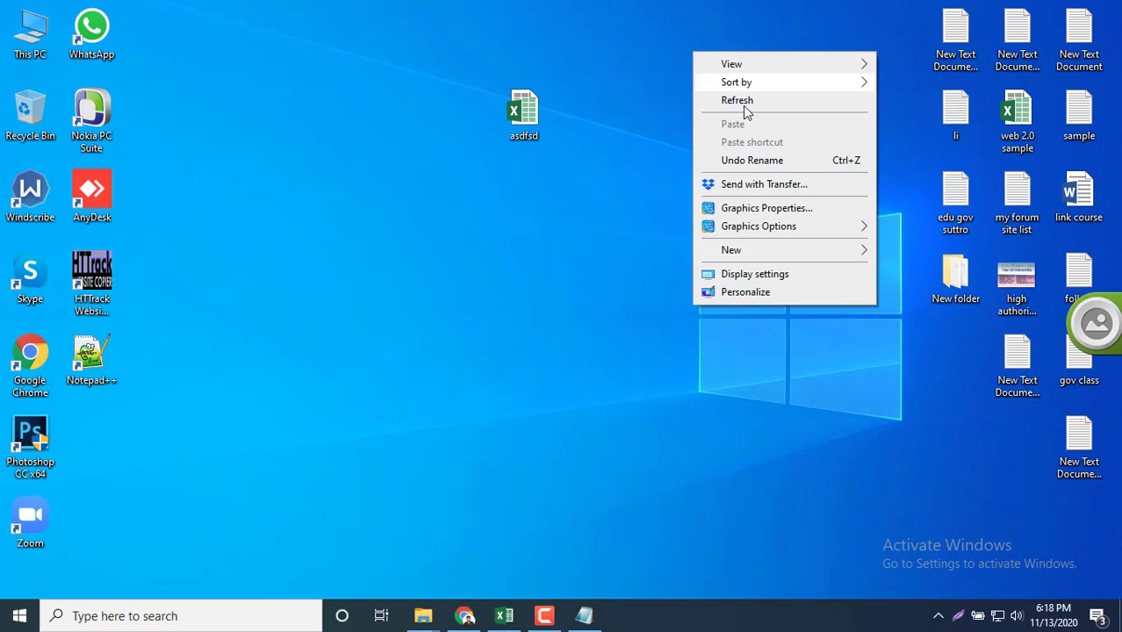
pyautogui.click(743, 102)
pyautogui.rightClick(680, 29)
pyautogui.click(735, 78)
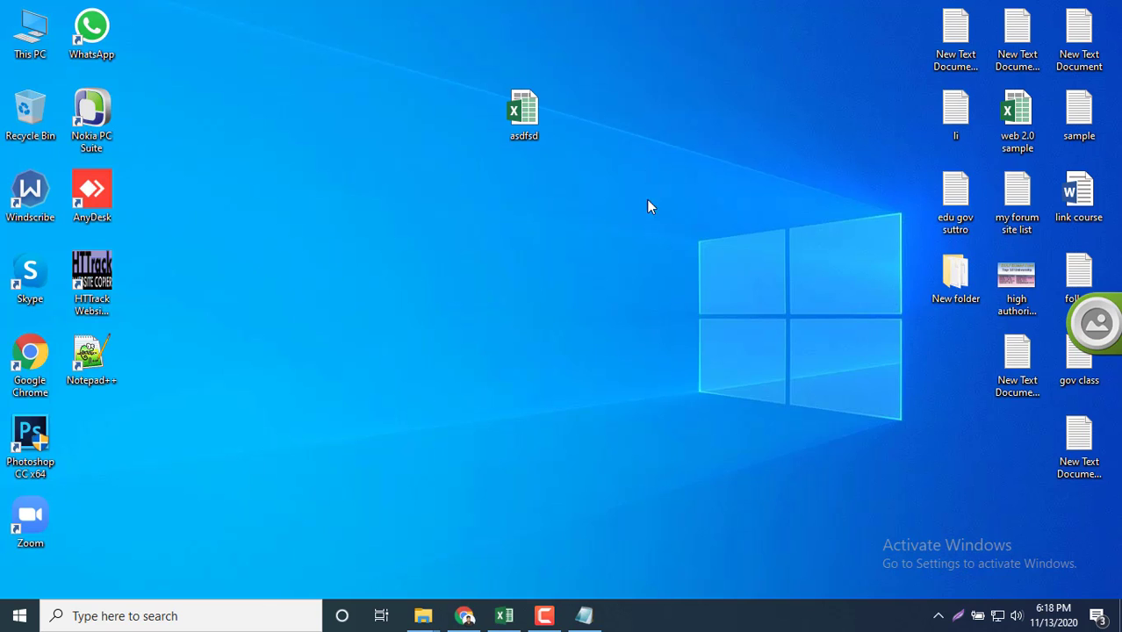
# - Switch to Chrome and bring the edu gov suttro Notepad file in front of the Google results
pyautogui.click(464, 614)
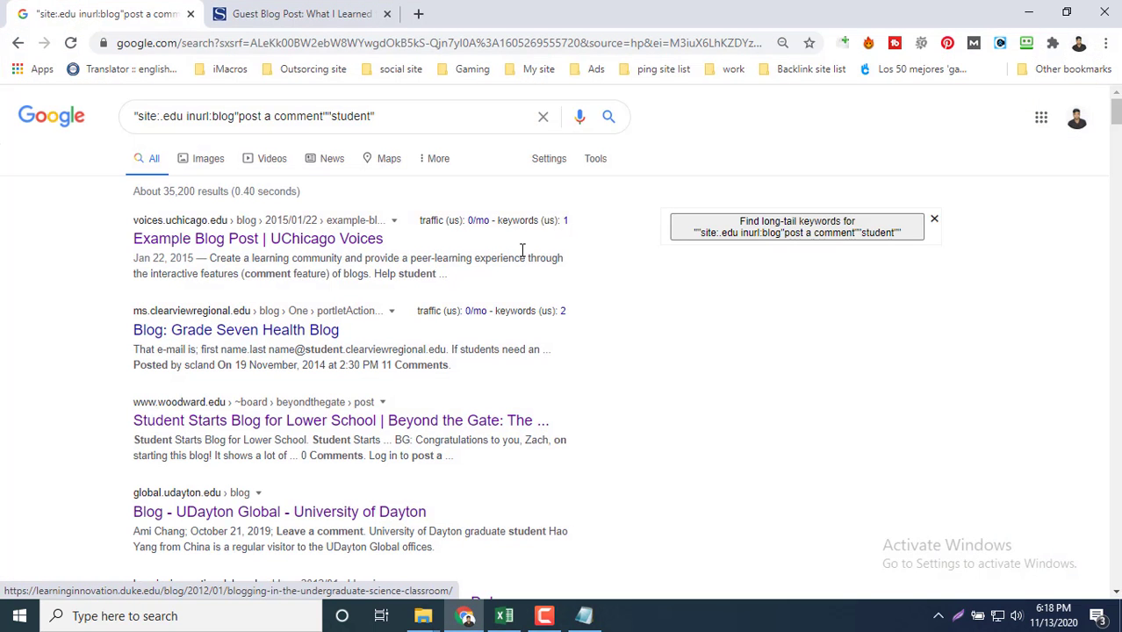
pyautogui.click(587, 614)
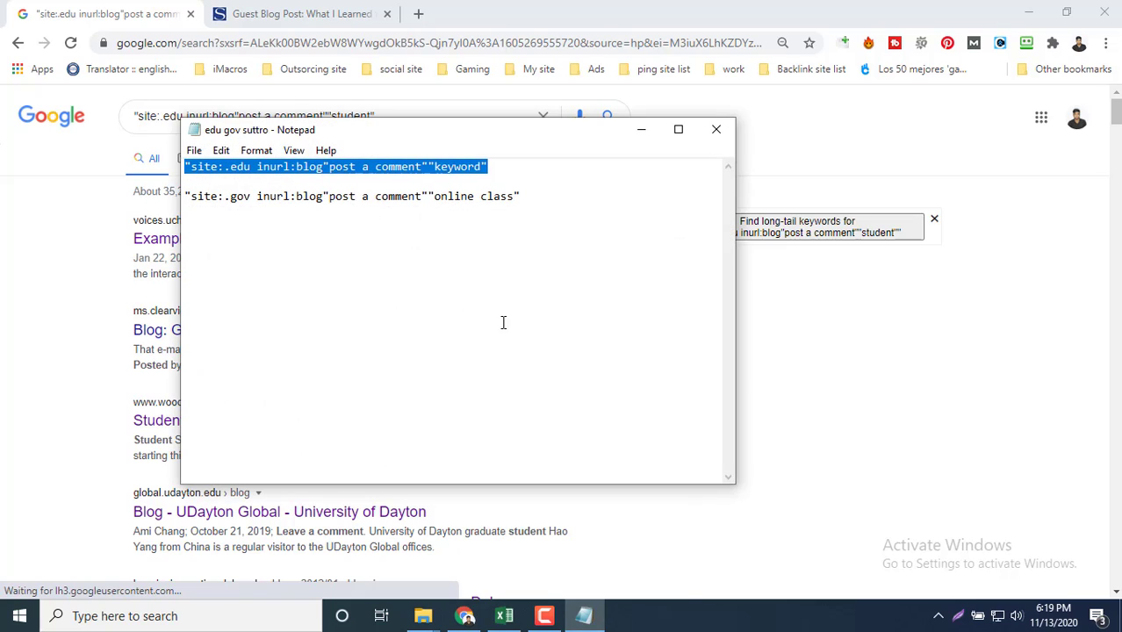
pyautogui.click(545, 616)
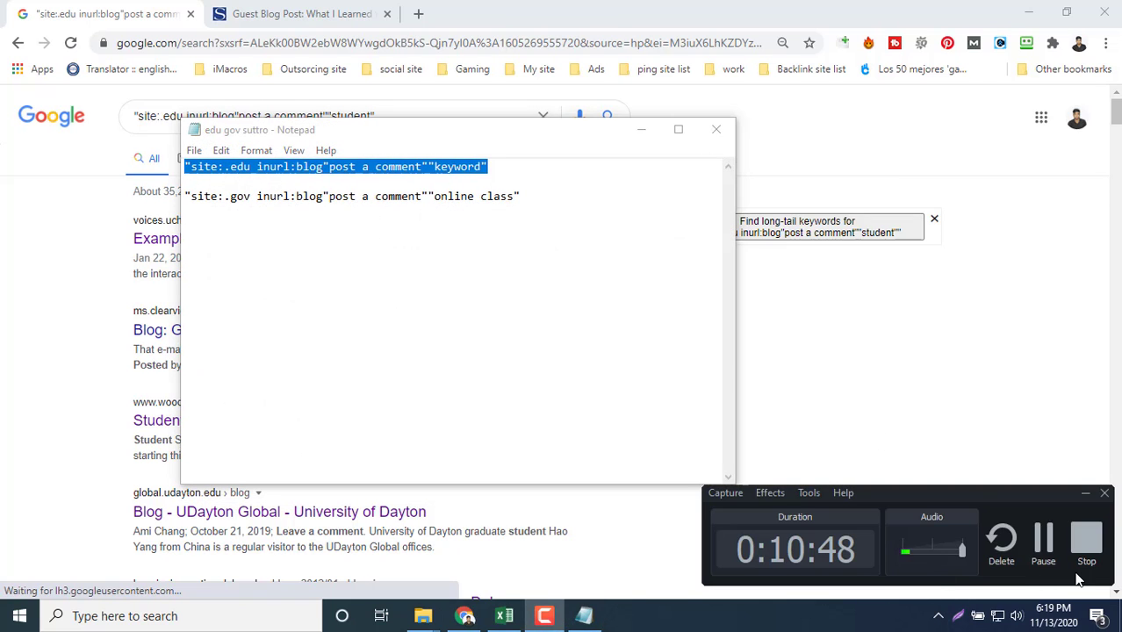
# - Copy the .gov search line with the "online class" keyword from the Notepad notes and minimise the notes window
pyautogui.click(1046, 543)
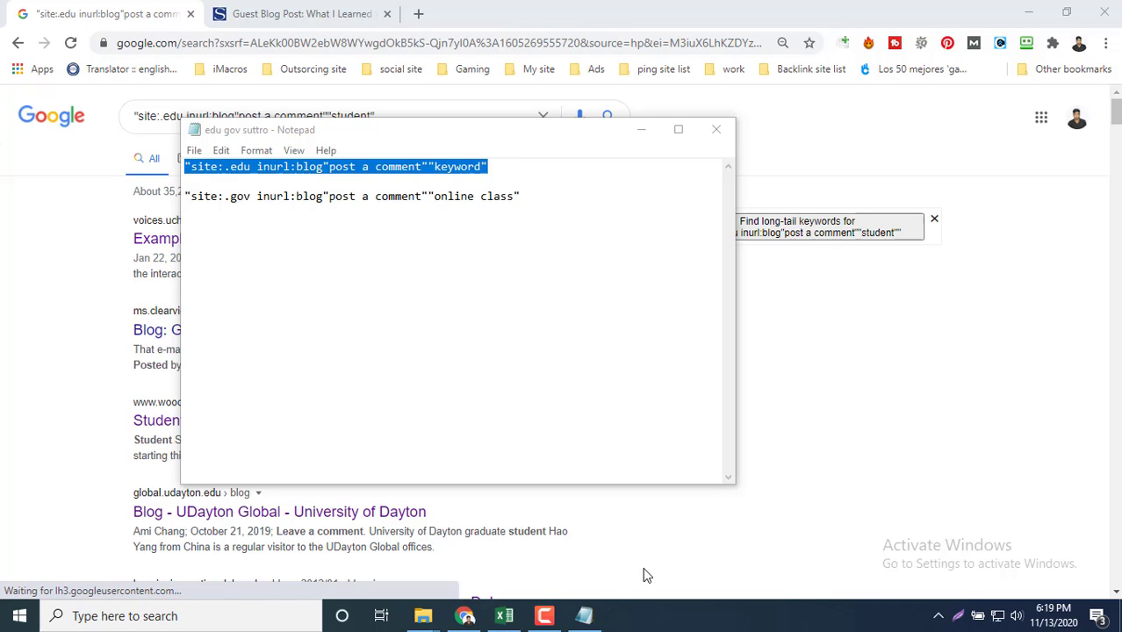
pyautogui.click(542, 200)
pyautogui.moveTo(543, 200); pyautogui.dragTo(100, 199)
pyautogui.hotkey('ctrl', 'c')
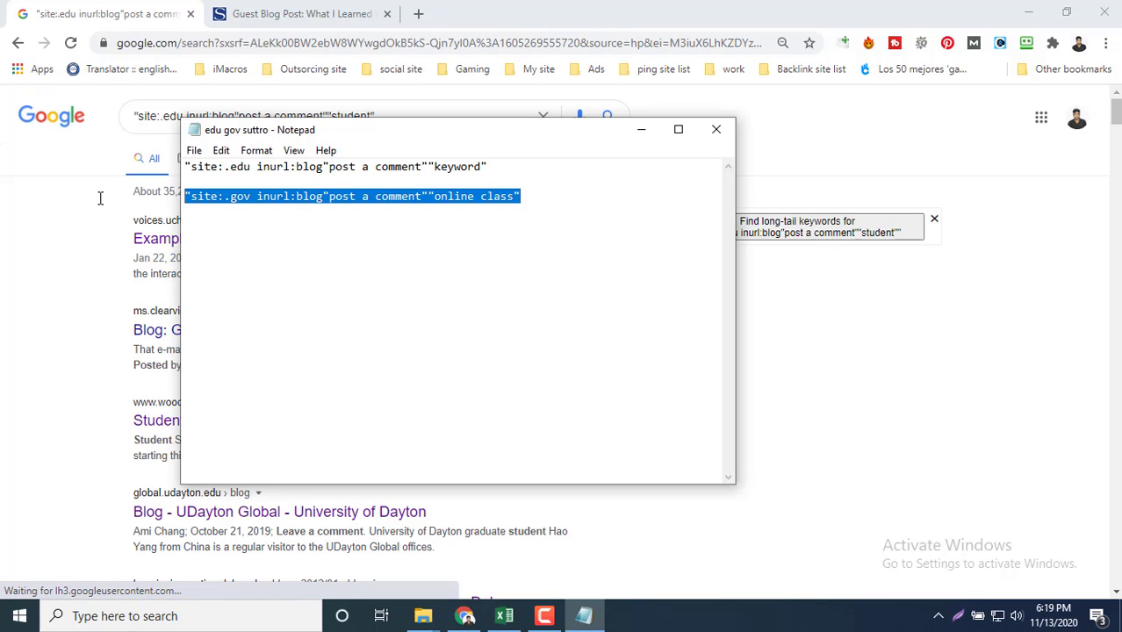
pyautogui.click(641, 129)
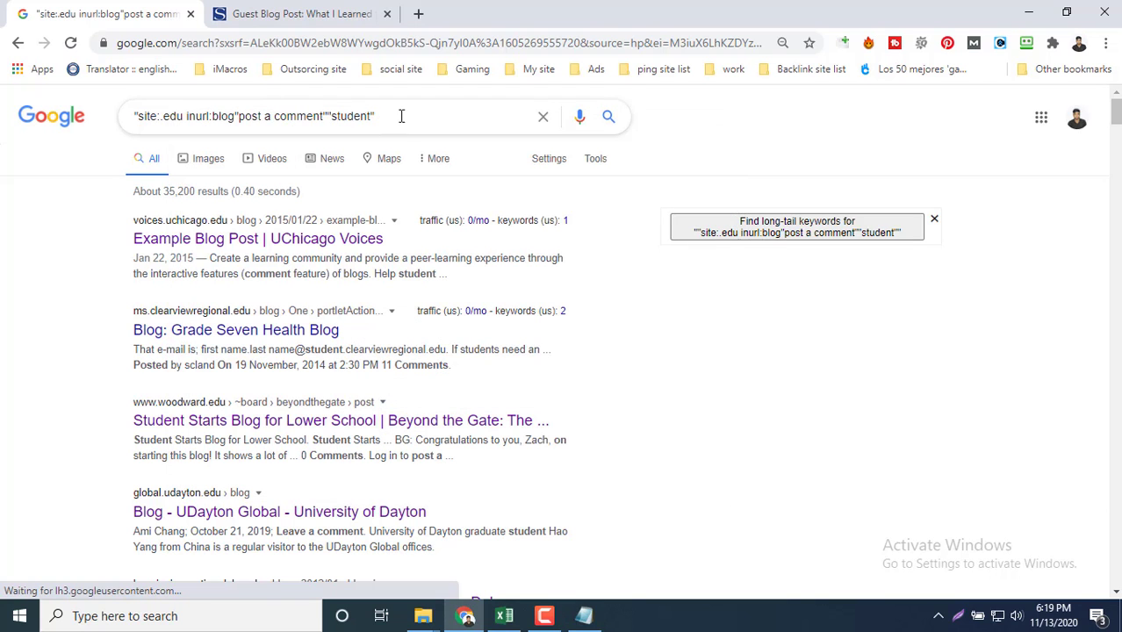
# - Replace the Google query with "site:.gov inurl:blog"post a comment""online class" and run the search
pyautogui.moveTo(401, 116); pyautogui.dragTo(114, 119)
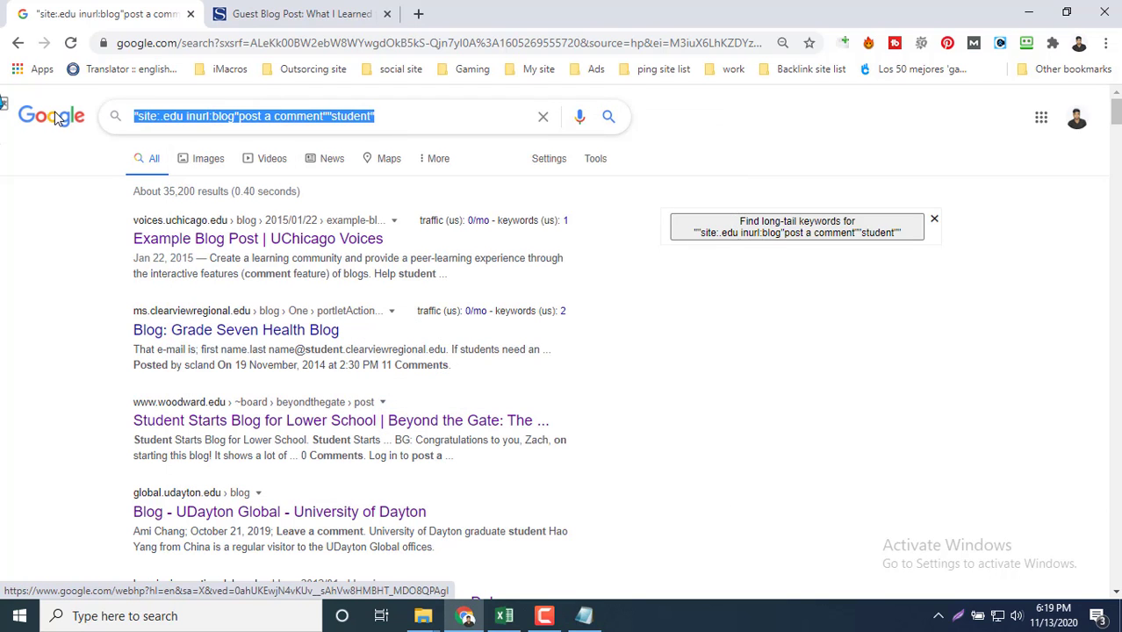
pyautogui.hotkey('ctrl', 'v')
pyautogui.press('Return')
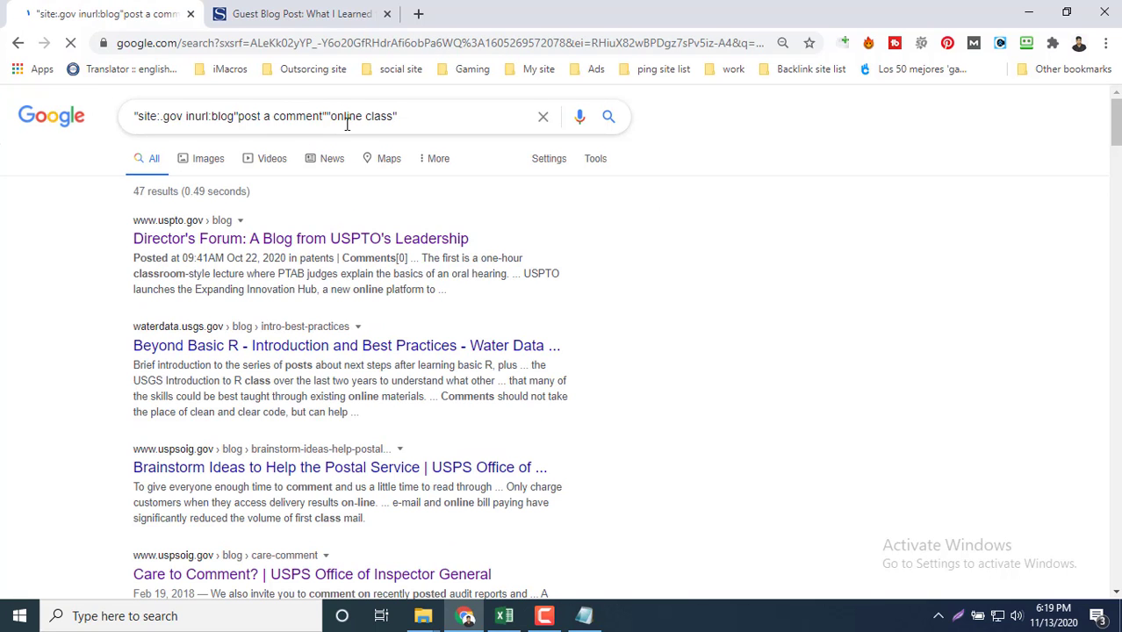
pyautogui.moveTo(334, 116); pyautogui.dragTo(408, 161)
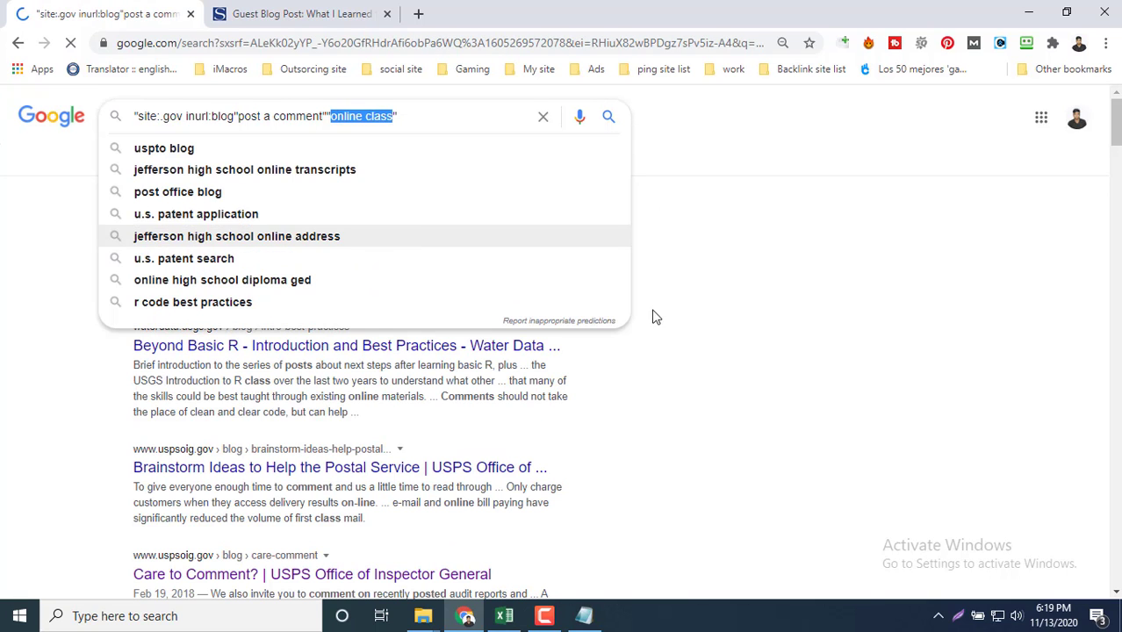
pyautogui.click(972, 317)
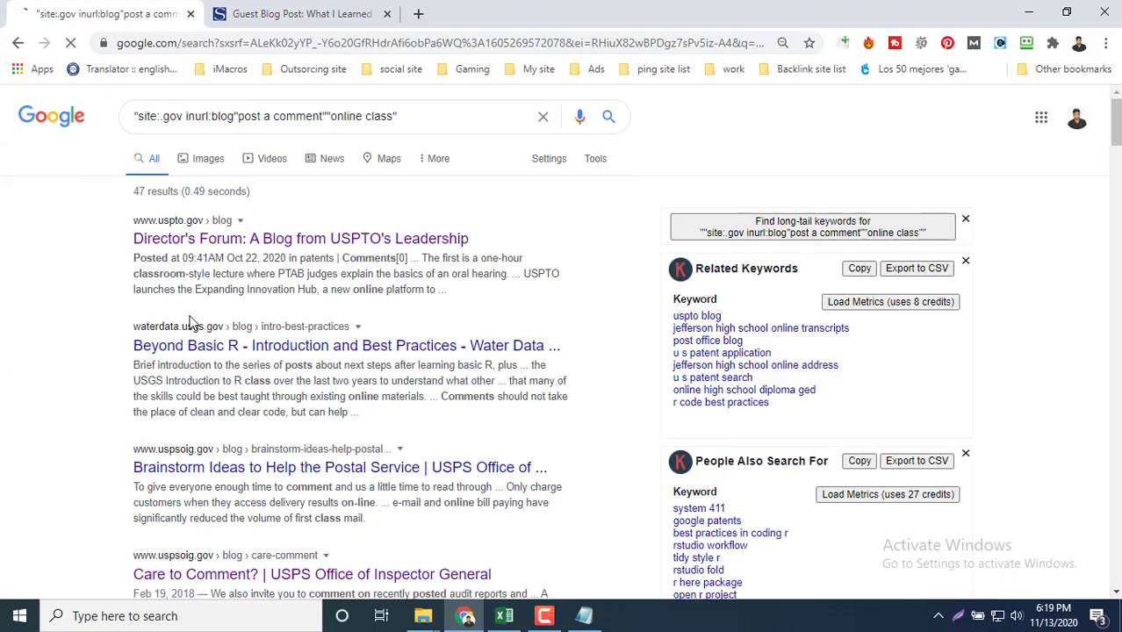
# - Open the Beyond Basic R and Brainstorm Ideas results in new tabs and look through the remaining .gov results
pyautogui.middleClick(198, 355)
pyautogui.middleClick(236, 466)
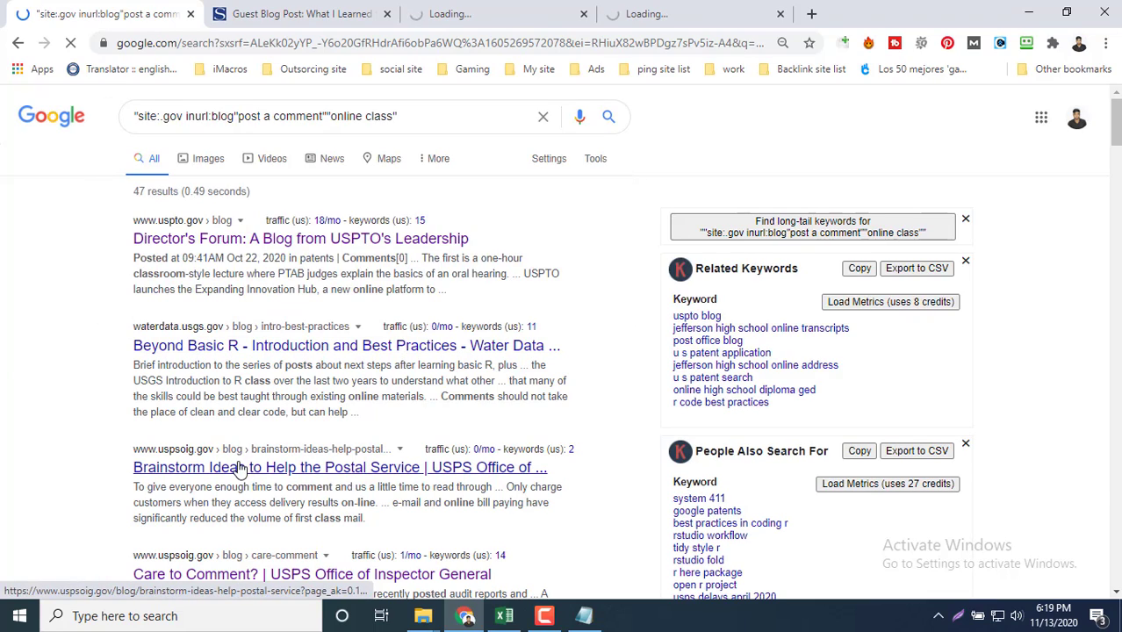
pyautogui.scroll(-4, 237, 475)
pyautogui.scroll(-5, 235, 474)
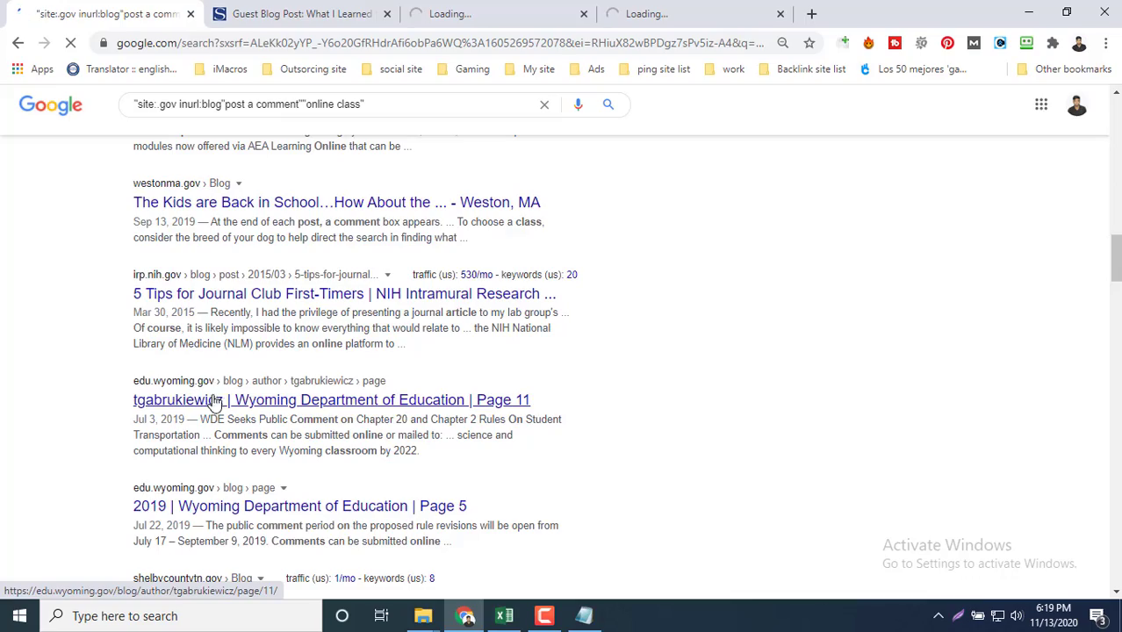
pyautogui.scroll(-5, 239, 407)
pyautogui.scroll(-15, 175, 443)
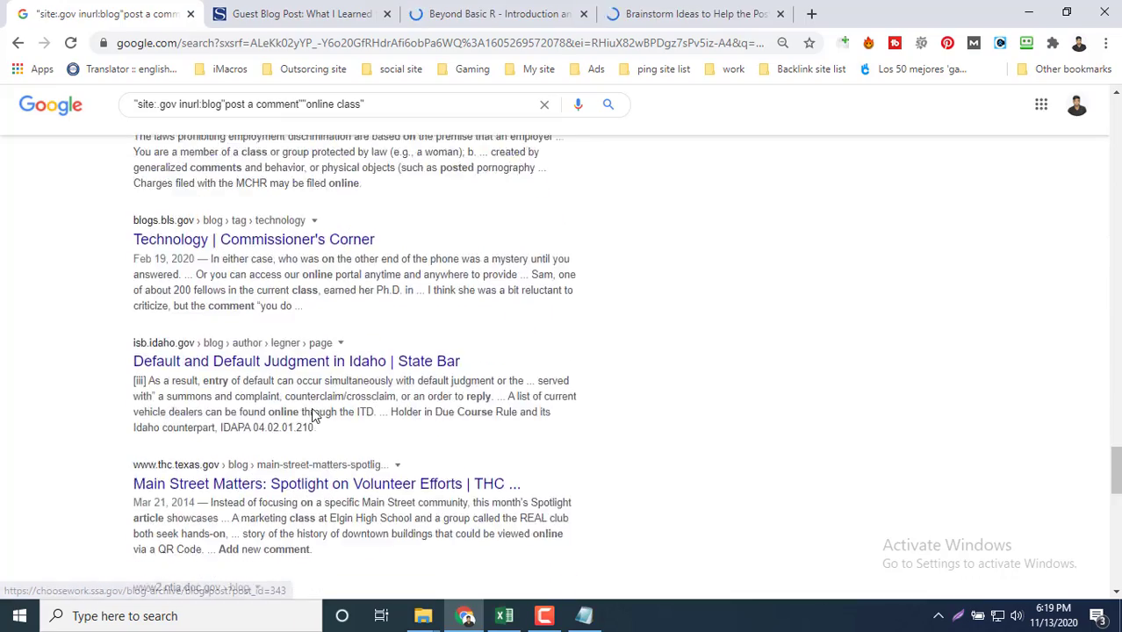
pyautogui.scroll(-2, 314, 415)
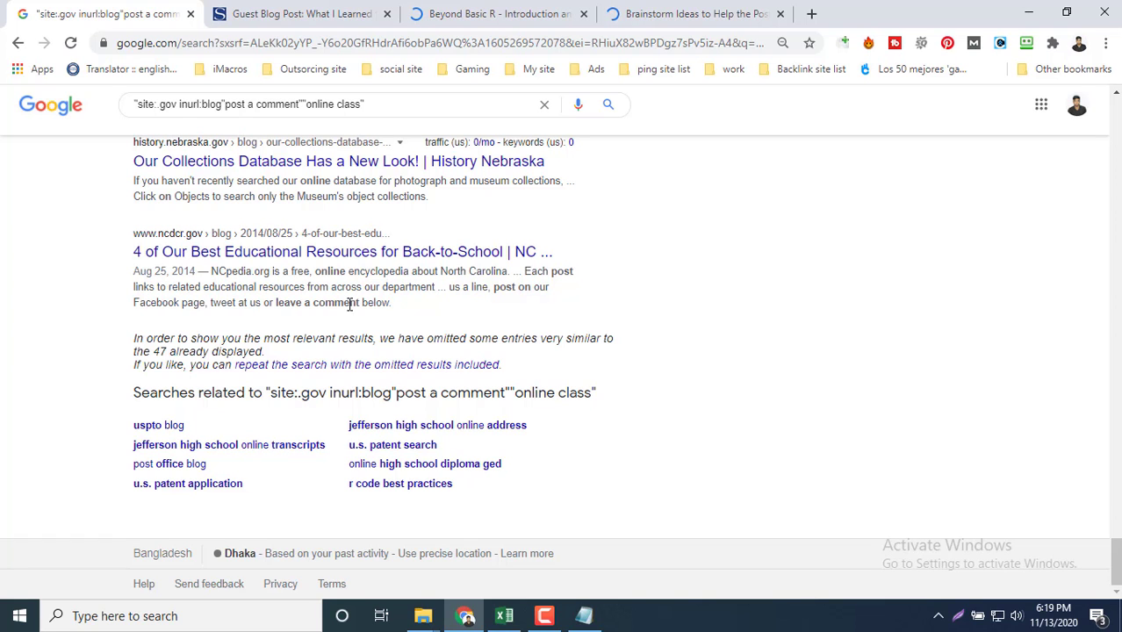
pyautogui.scroll(3, 350, 303)
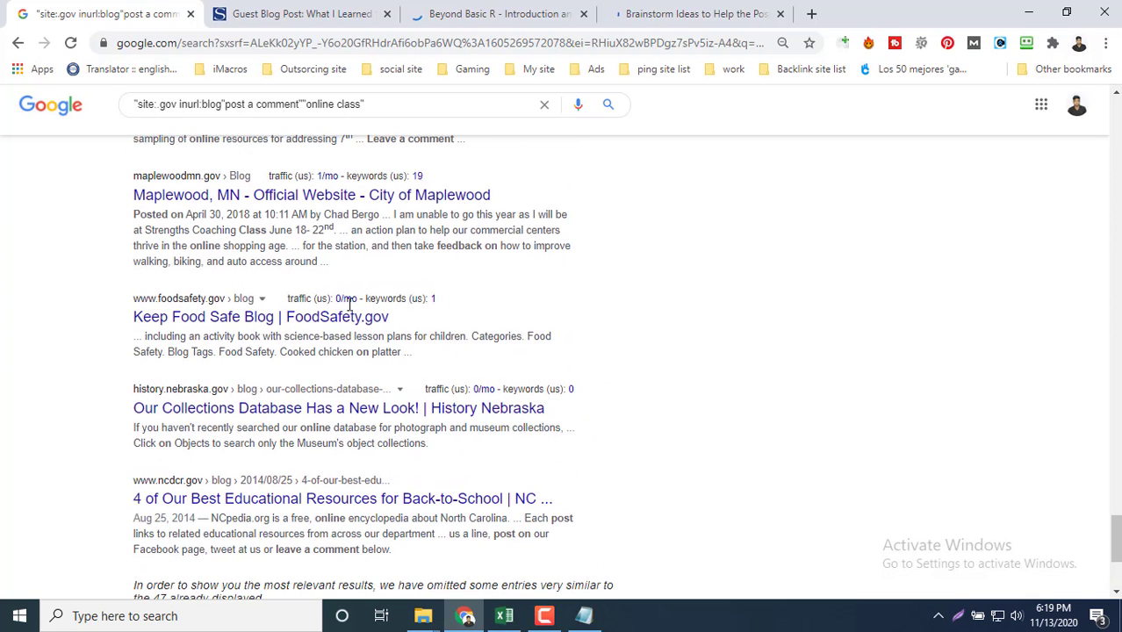
# - Check the USGS Beyond Basic R blog post down to its footer for a comment form
pyautogui.click(458, 7)
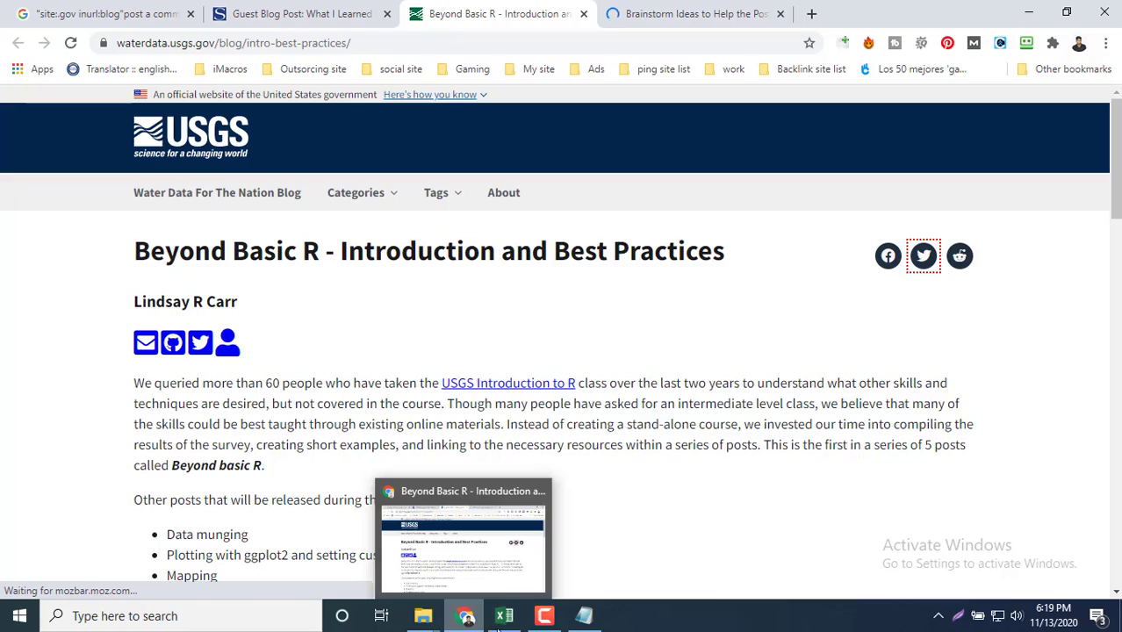
pyautogui.scroll(-15, 679, 479)
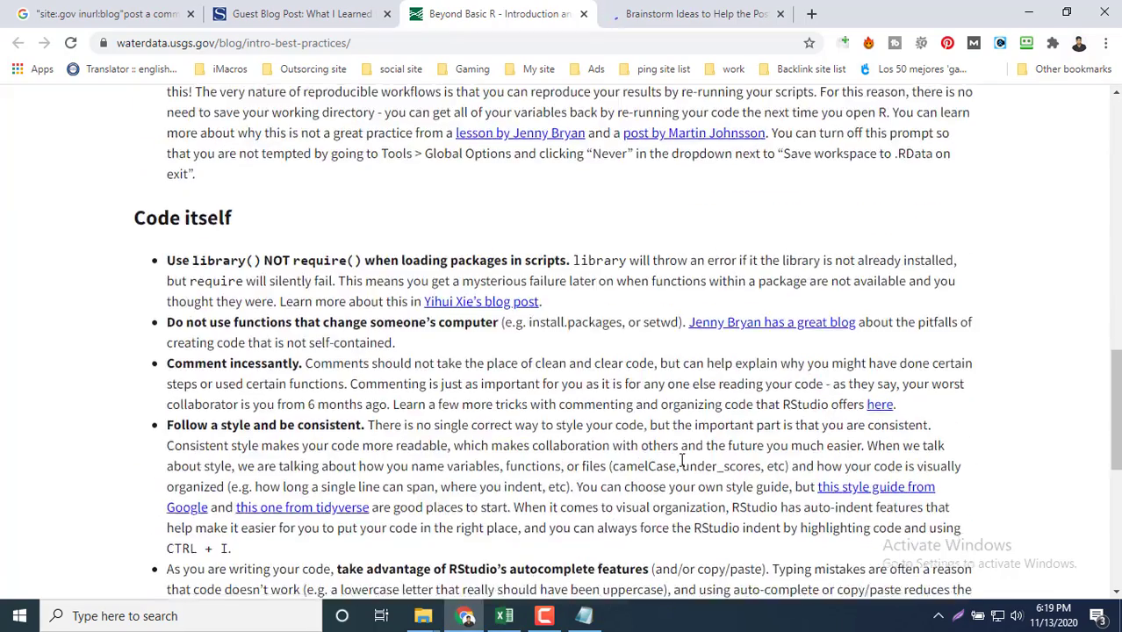
pyautogui.scroll(-6, 681, 463)
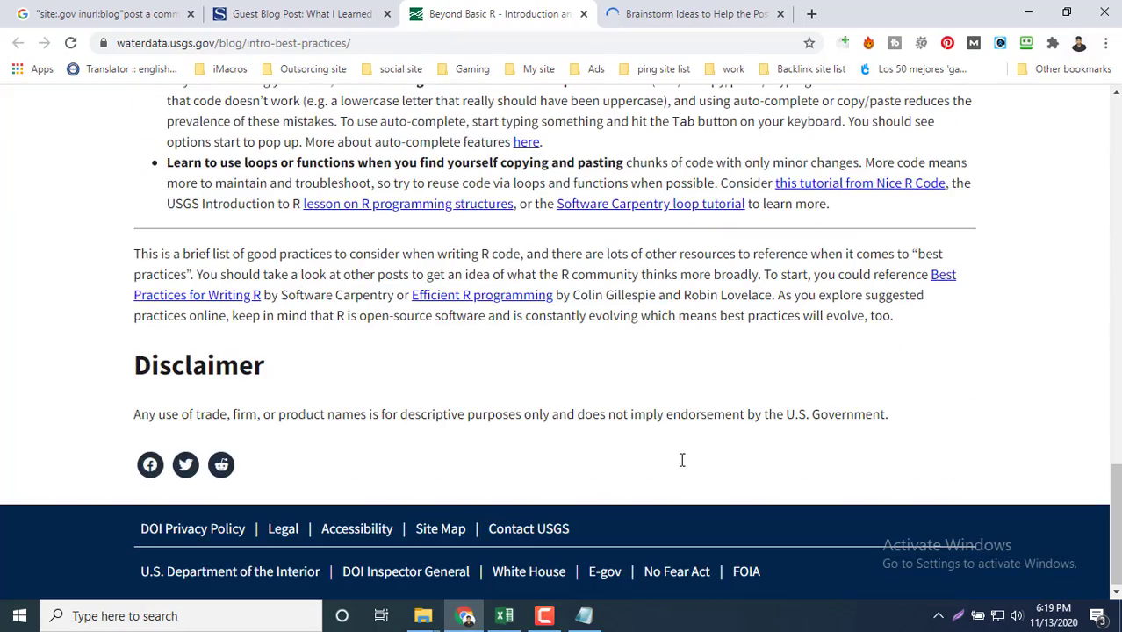
# - Examine the USPS Inspector General Brainstorm Ideas post and its comment thread for a place to post a comment
pyautogui.click(655, 11)
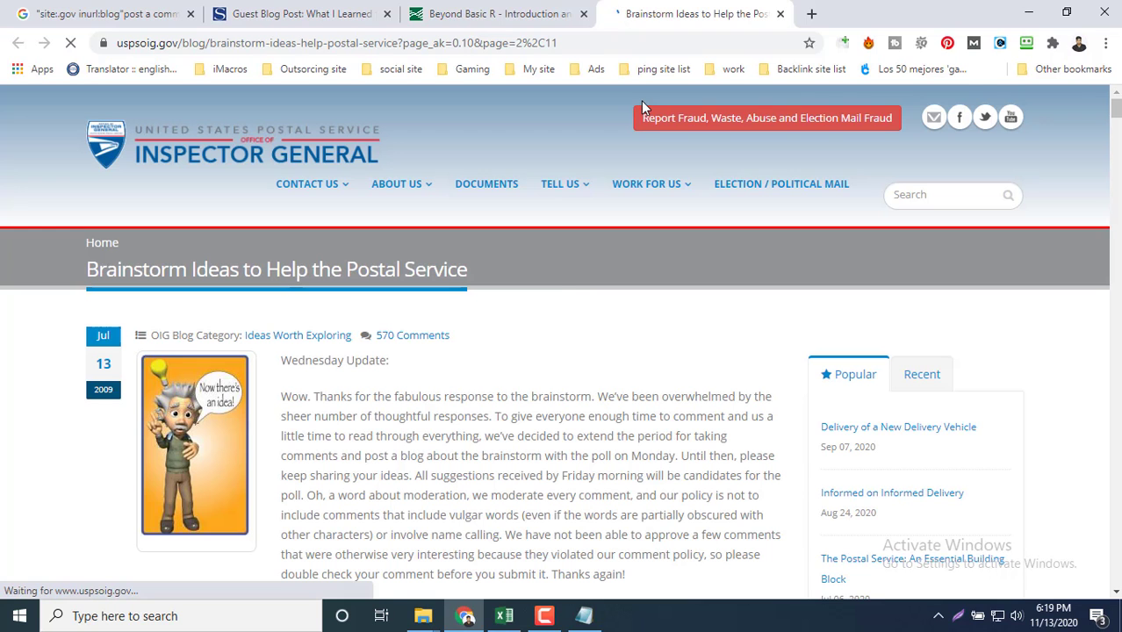
pyautogui.scroll(-4, 551, 286)
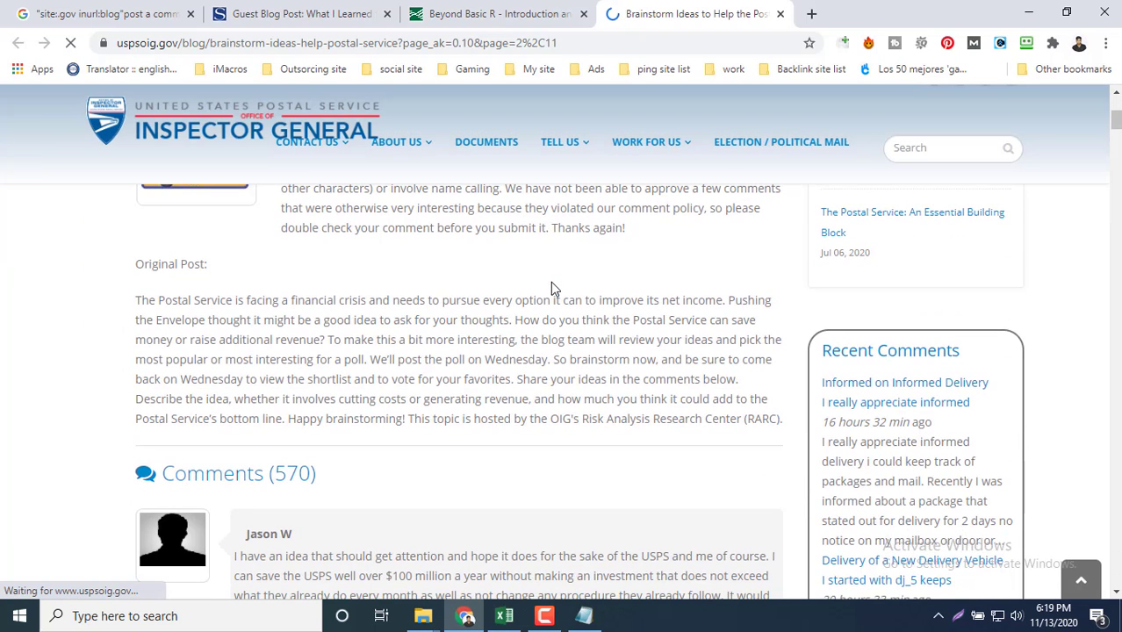
pyautogui.scroll(-4, 552, 285)
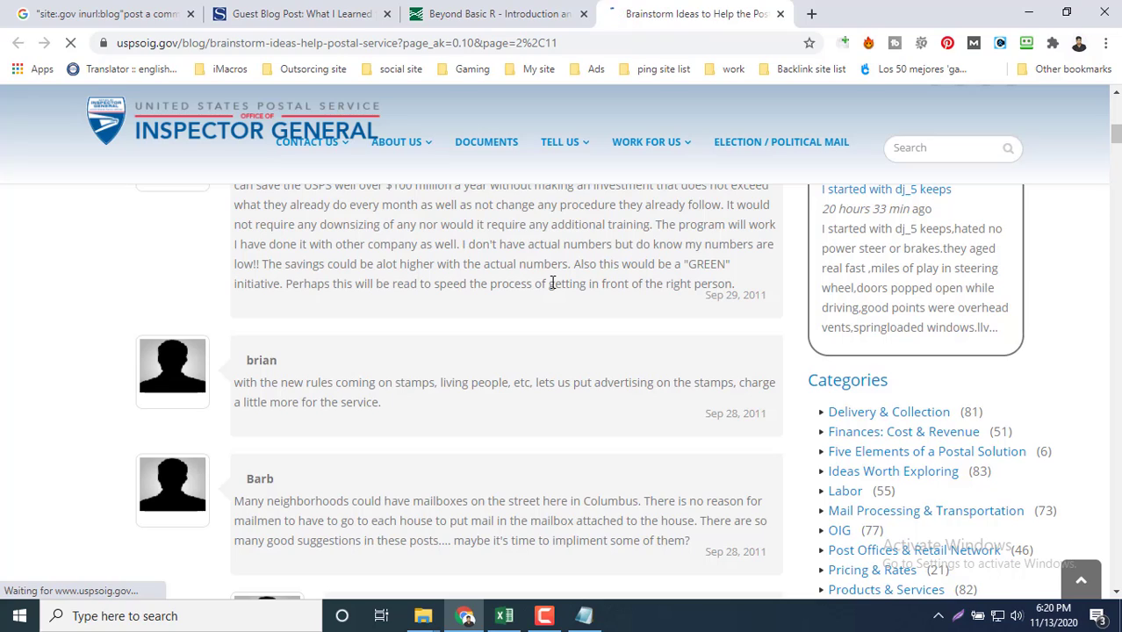
pyautogui.scroll(-5, 551, 281)
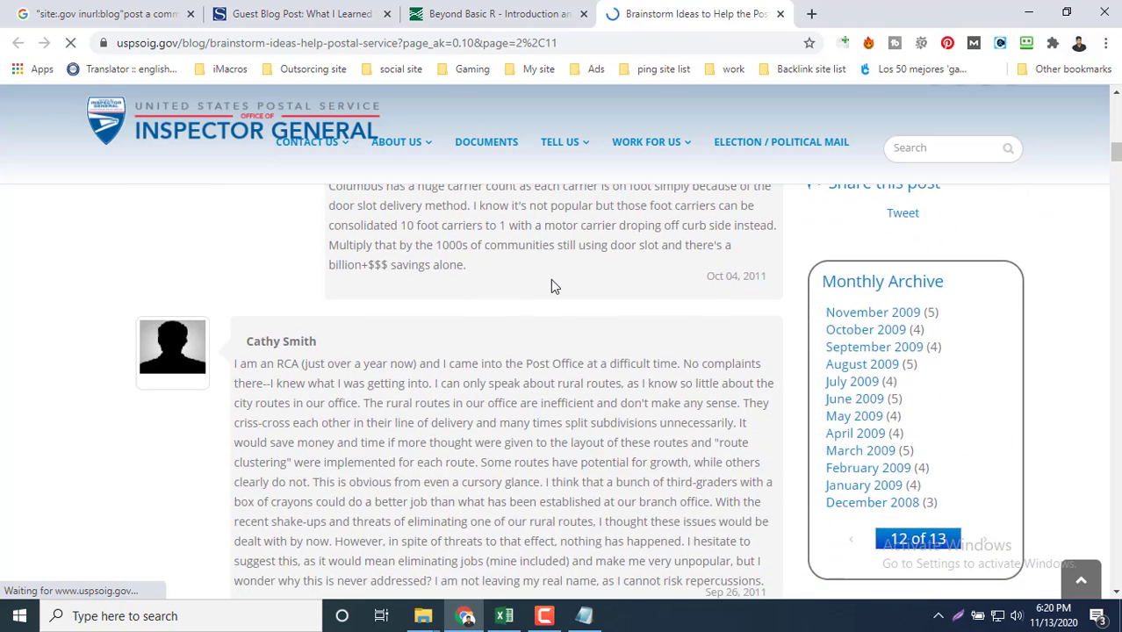
pyautogui.scroll(-5, 552, 285)
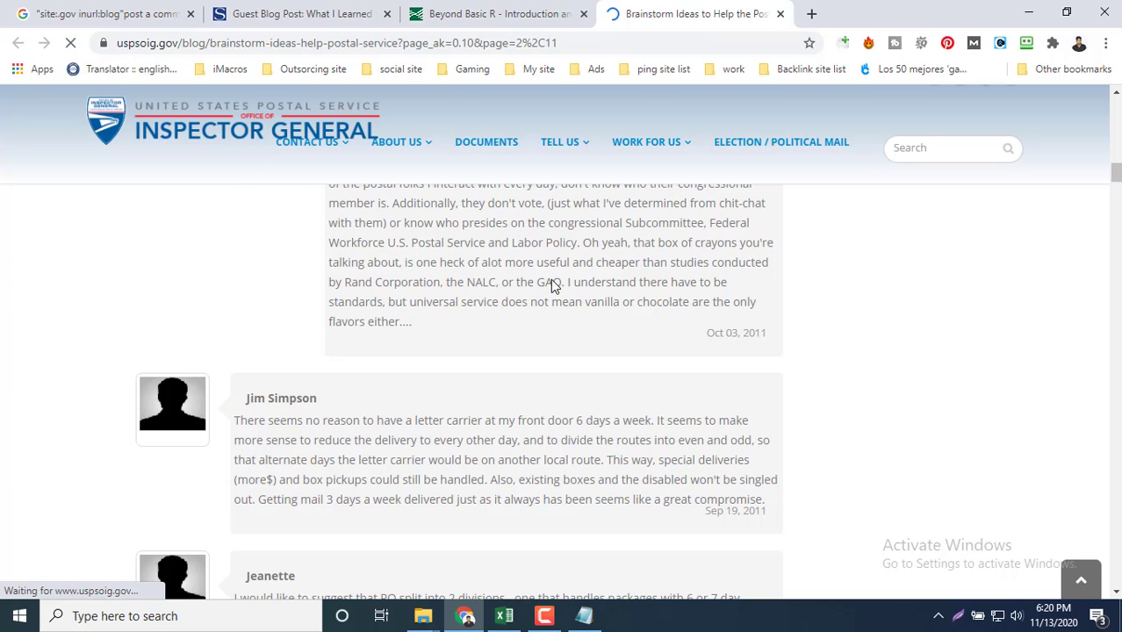
pyautogui.scroll(-7, 551, 285)
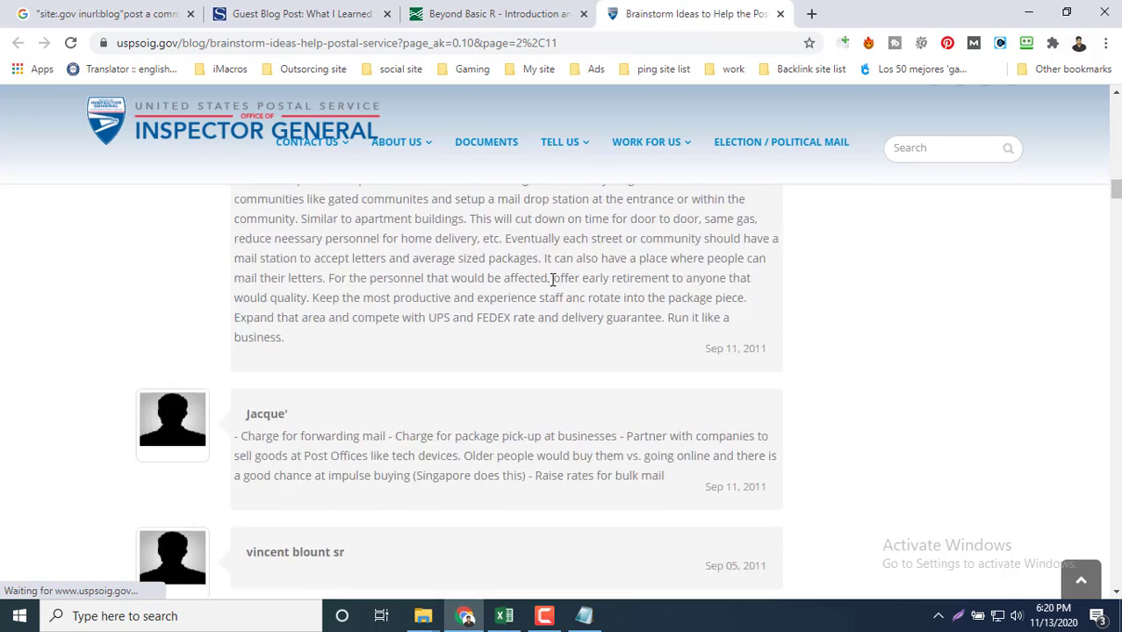
pyautogui.scroll(-5, 551, 285)
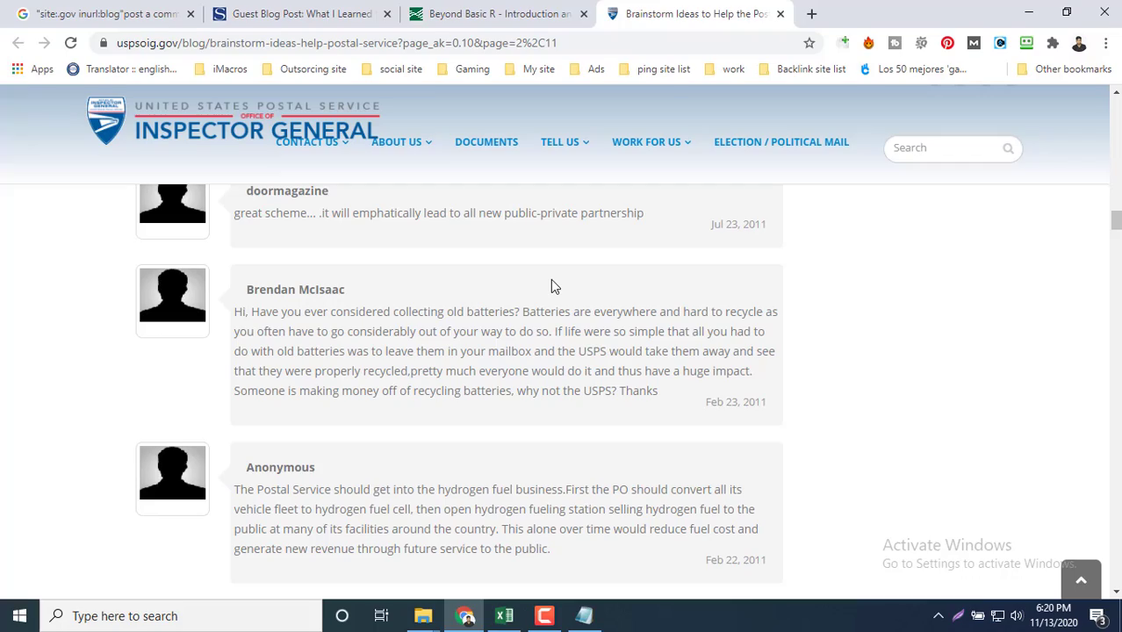
pyautogui.scroll(-12, 551, 281)
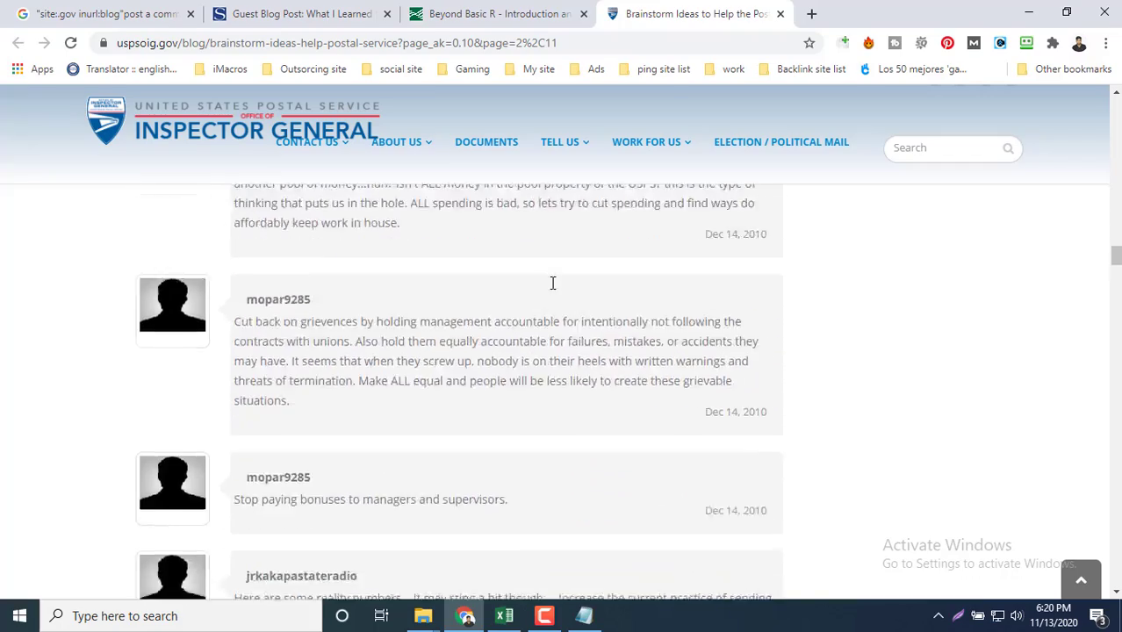
pyautogui.scroll(-20, 551, 282)
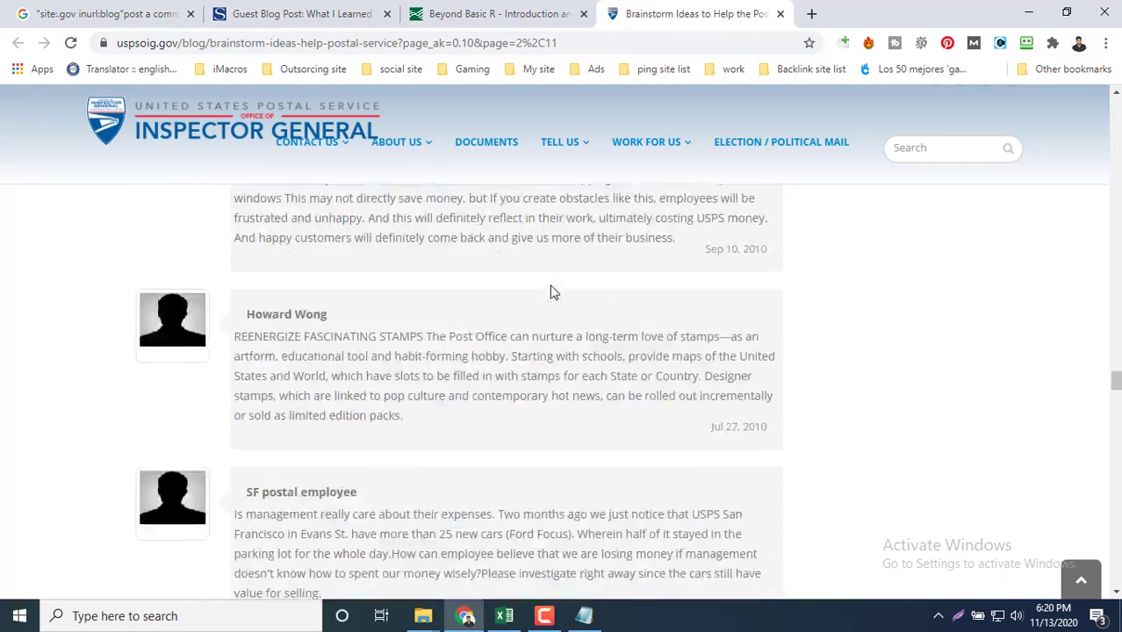
pyautogui.scroll(-20, 551, 285)
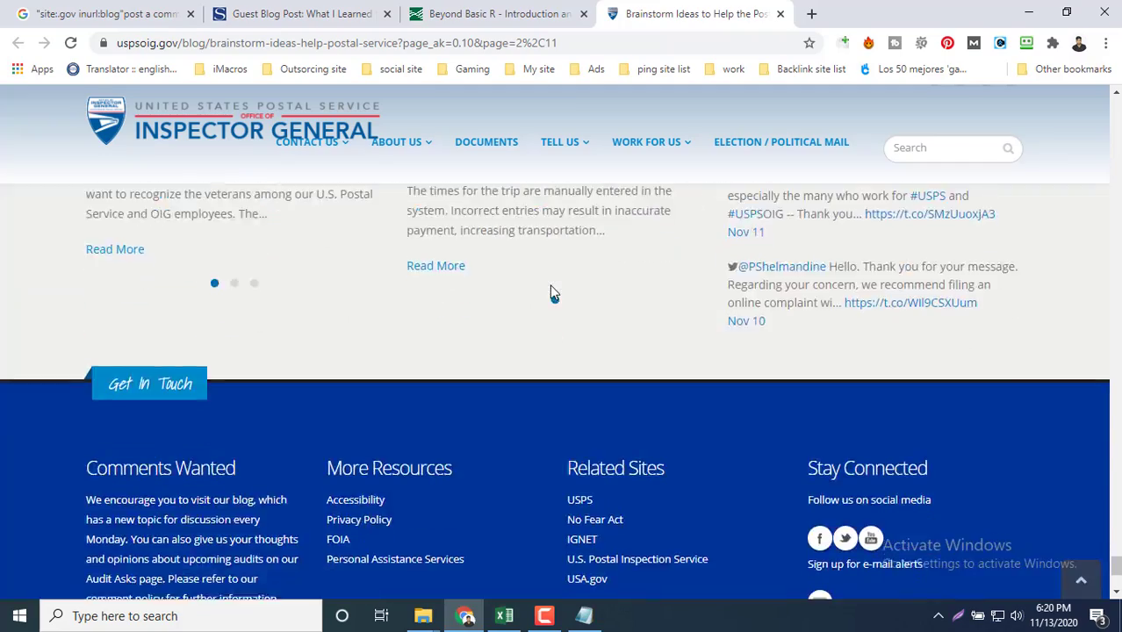
pyautogui.scroll(6, 552, 292)
pyautogui.scroll(-5, 553, 292)
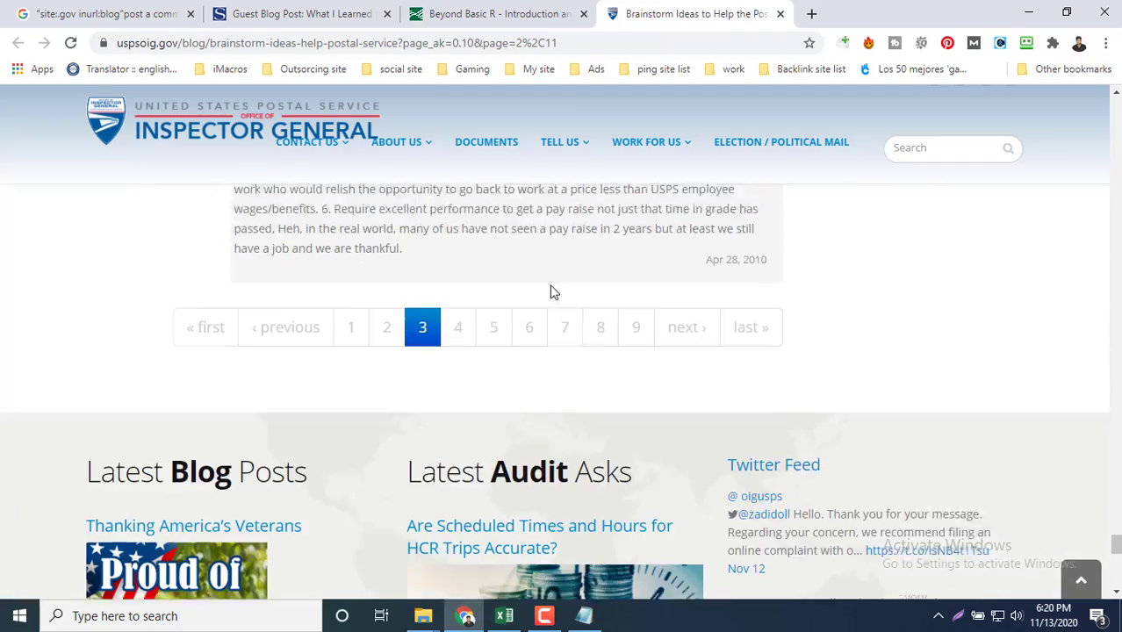
pyautogui.scroll(10, 552, 290)
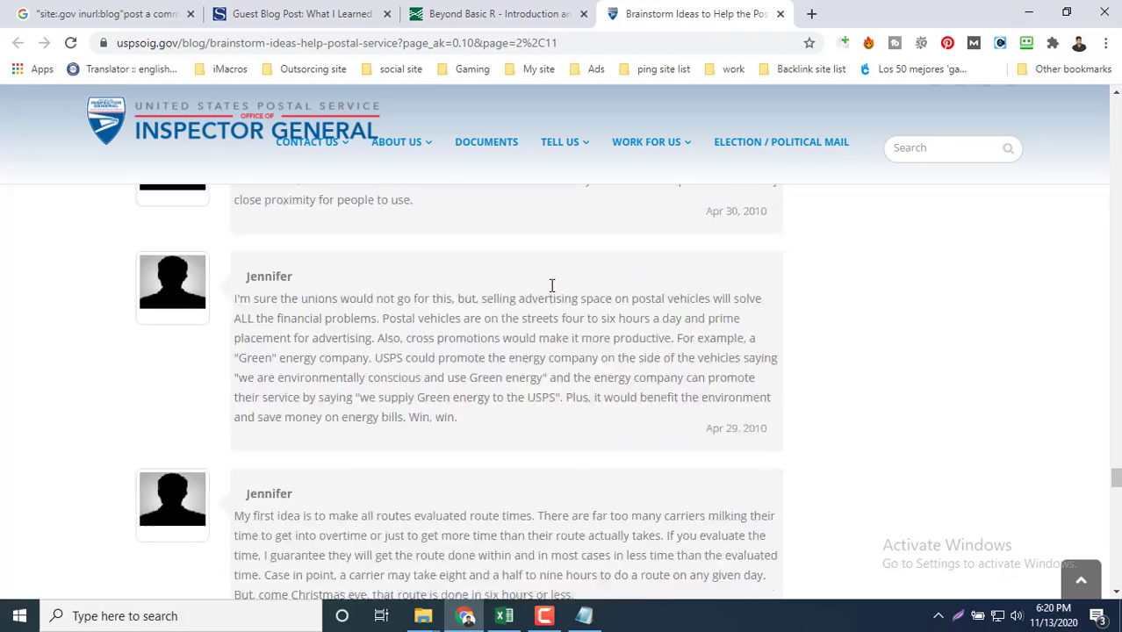
pyautogui.scroll(10, 552, 286)
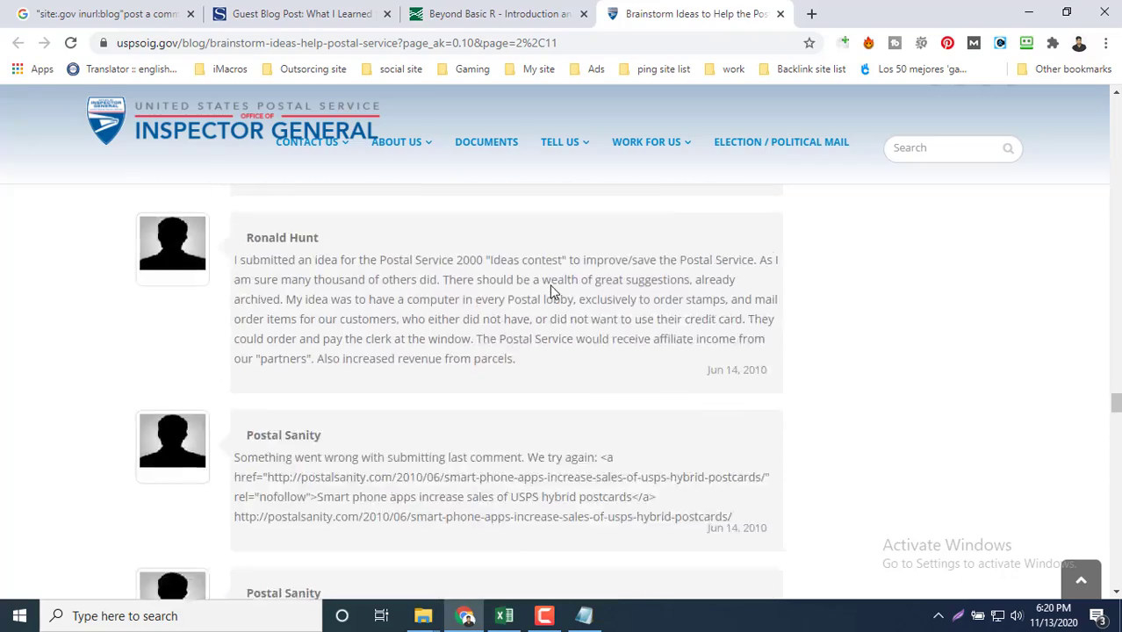
pyautogui.scroll(15, 552, 292)
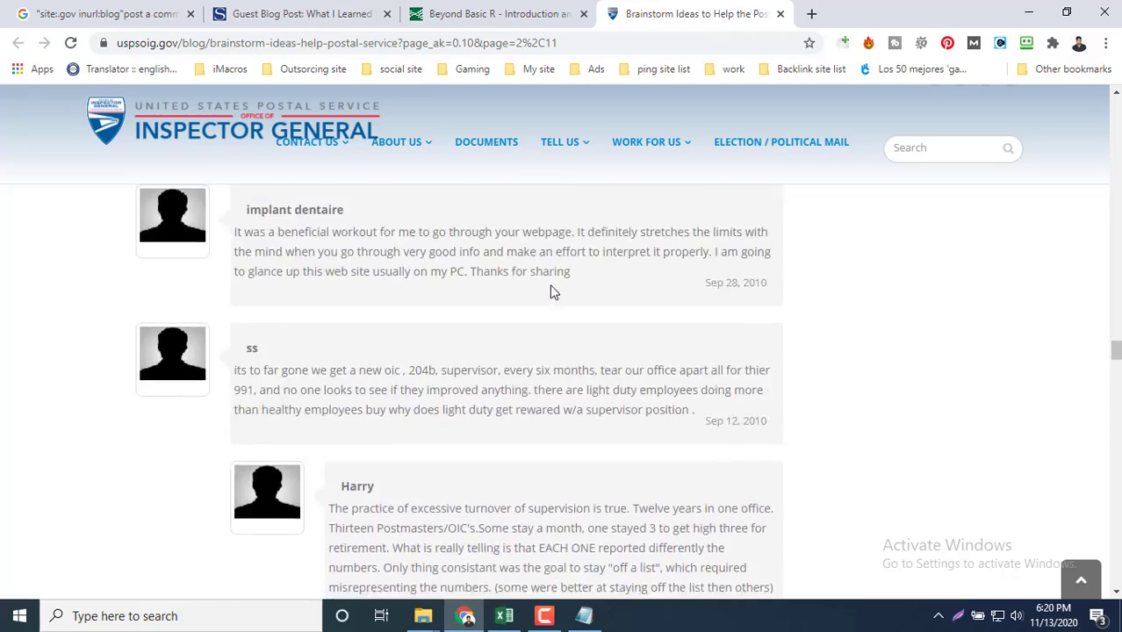
pyautogui.scroll(10, 553, 290)
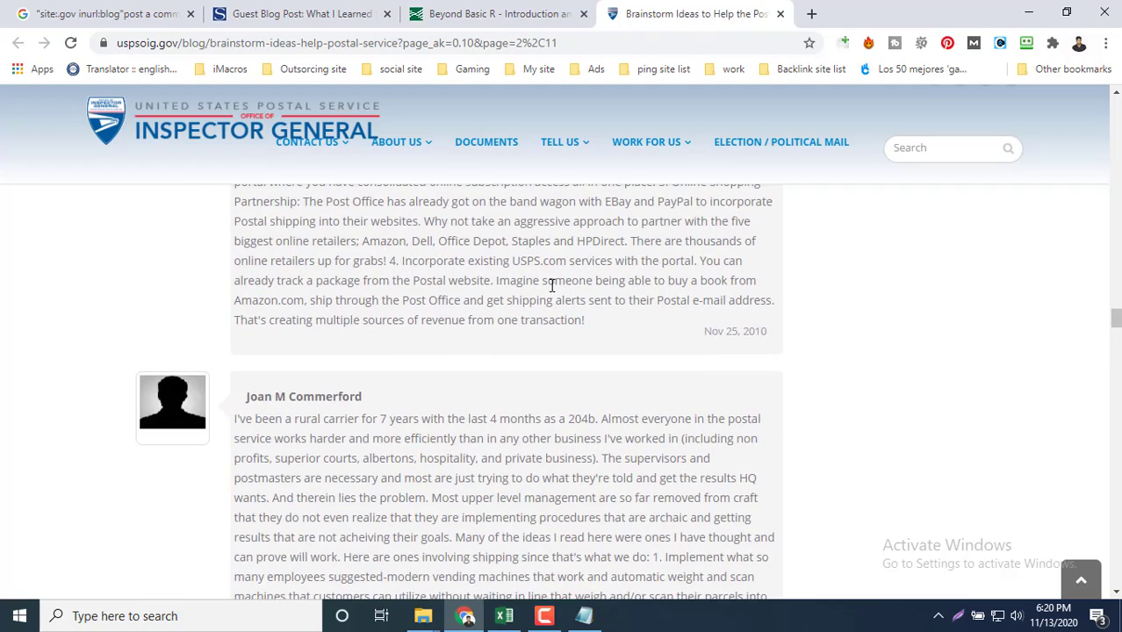
pyautogui.scroll(2, 553, 286)
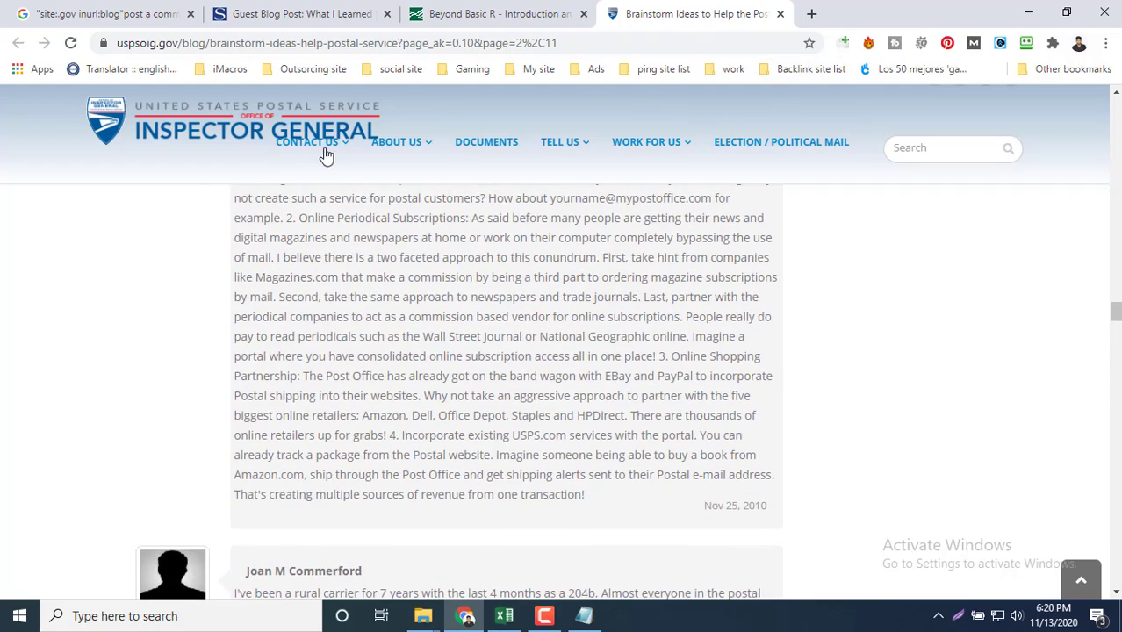
pyautogui.scroll(4, 326, 155)
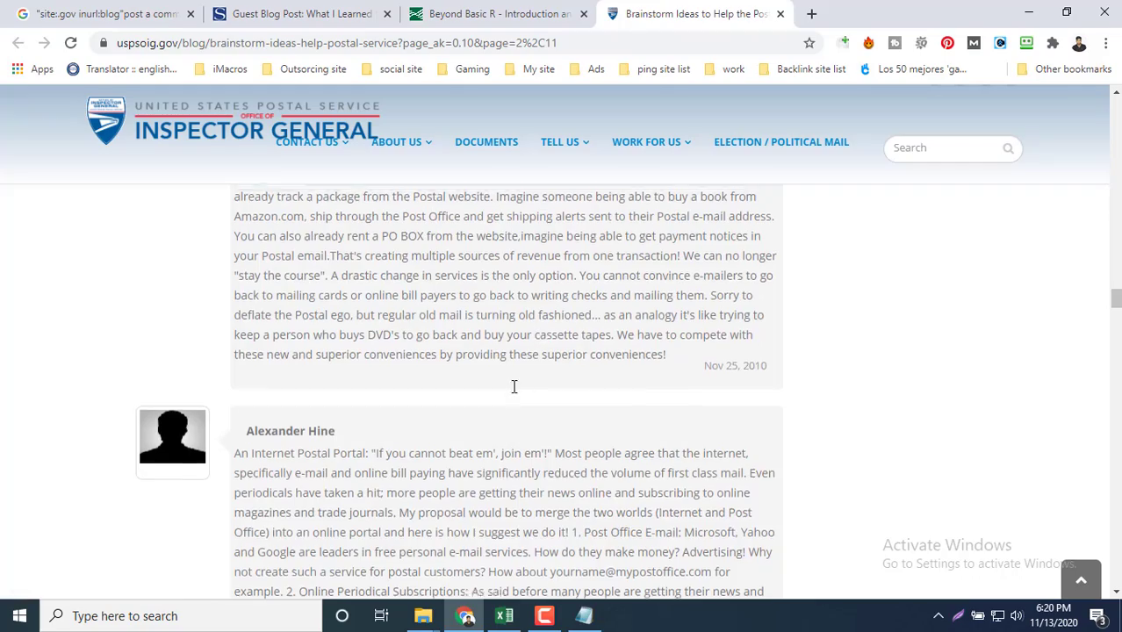
pyautogui.scroll(12, 515, 387)
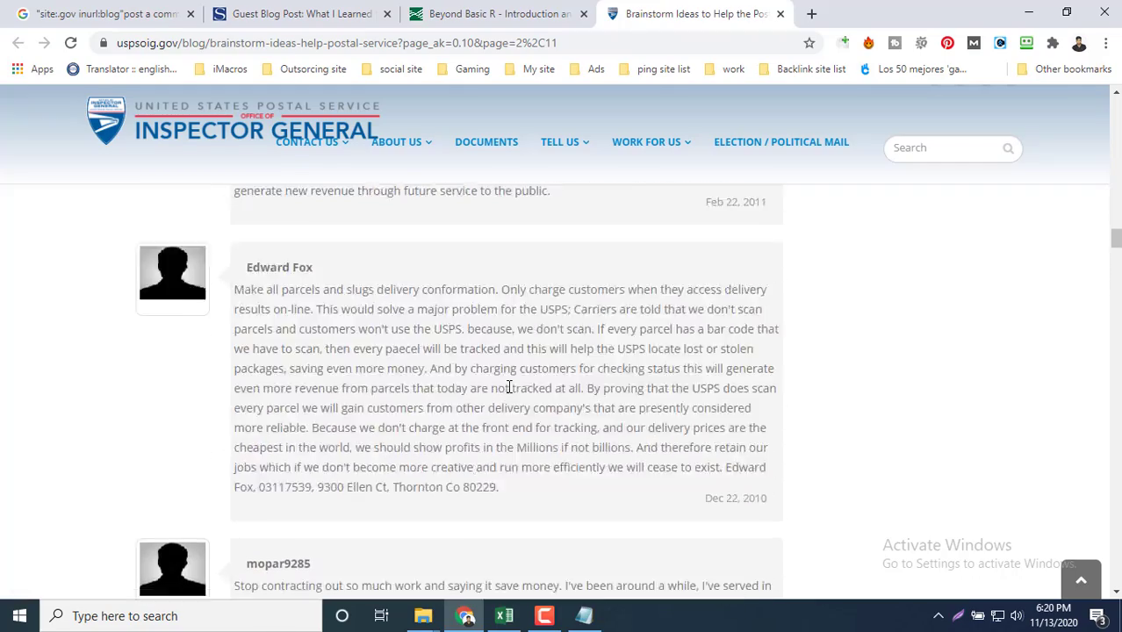
pyautogui.scroll(15, 510, 387)
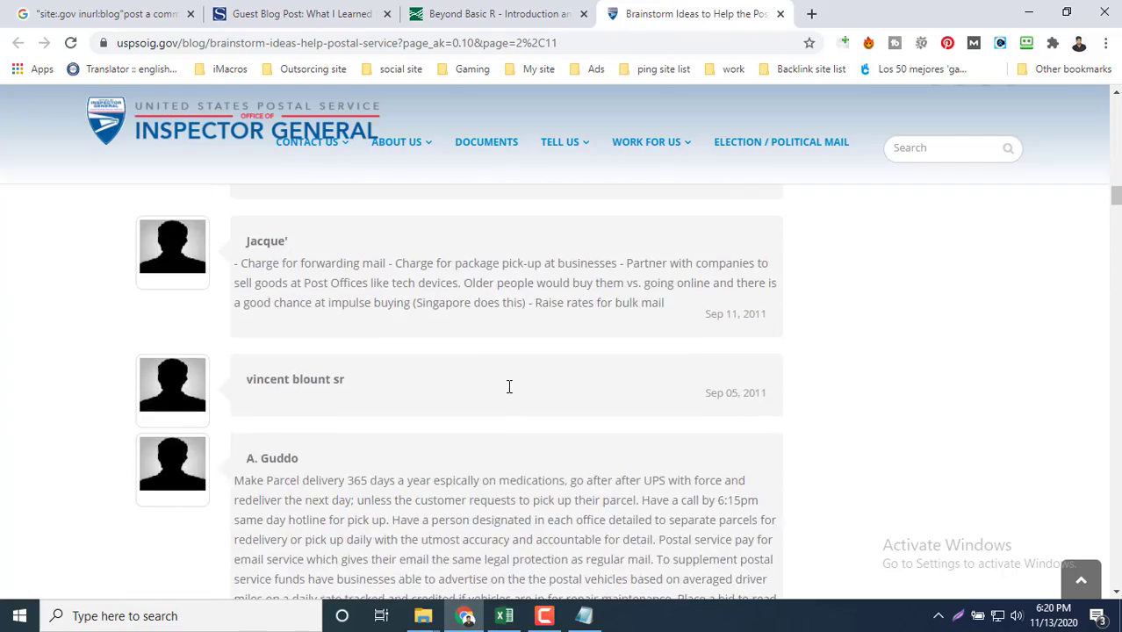
pyautogui.scroll(15, 510, 387)
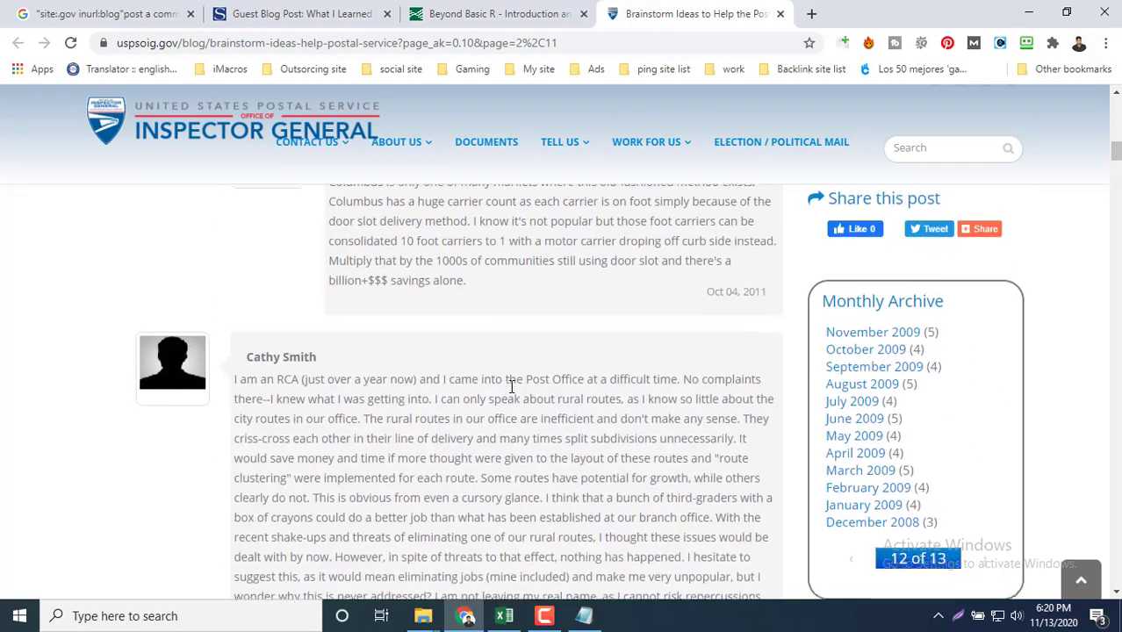
# - Return to the start of the Brainstorm Ideas post and open its comments section through the comment-count link
pyautogui.scroll(15, 512, 386)
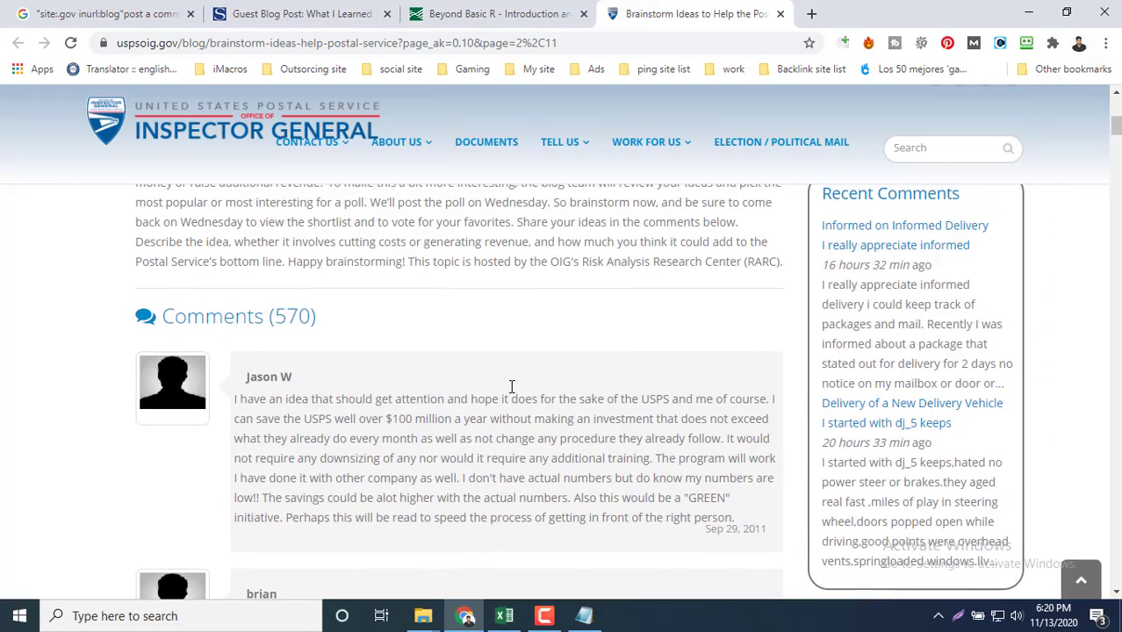
pyautogui.scroll(6, 264, 331)
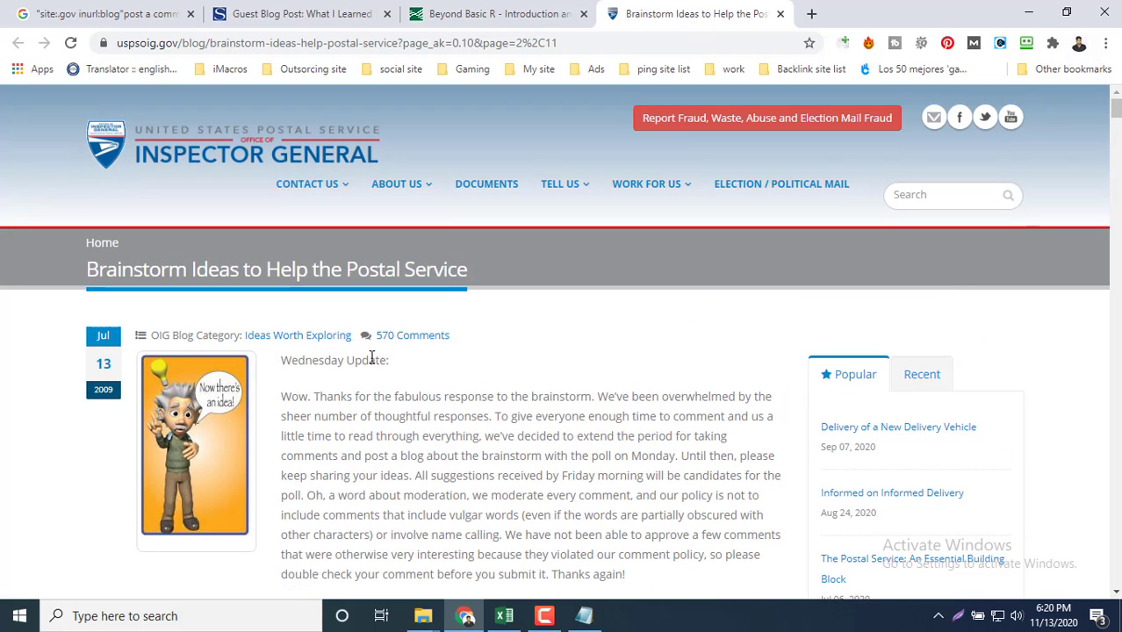
pyautogui.click(406, 337)
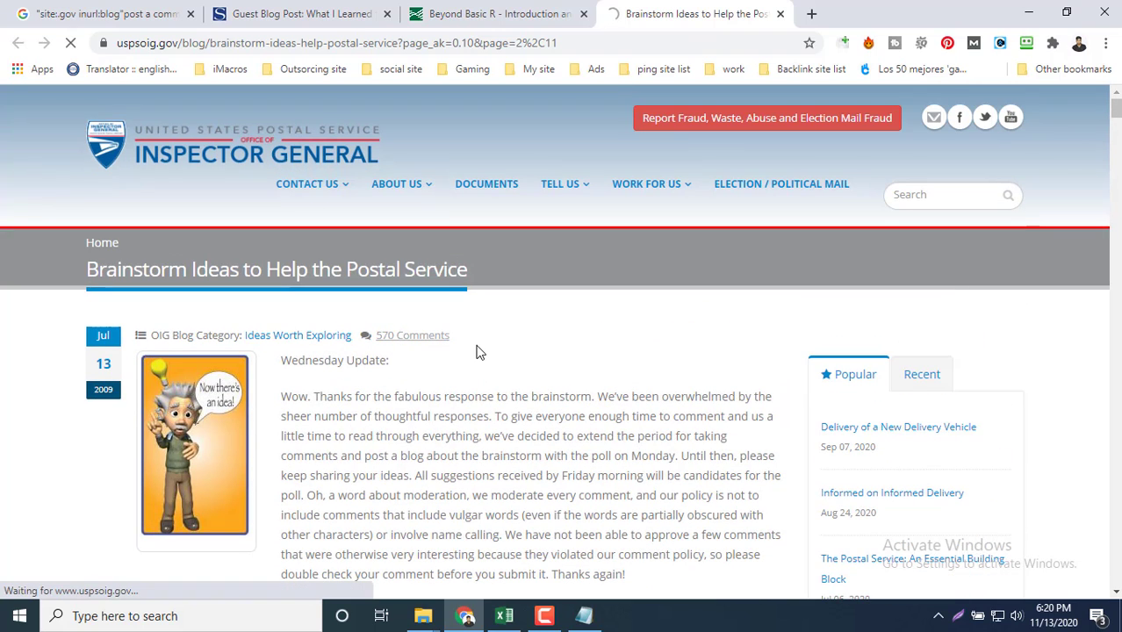
pyautogui.click(395, 341)
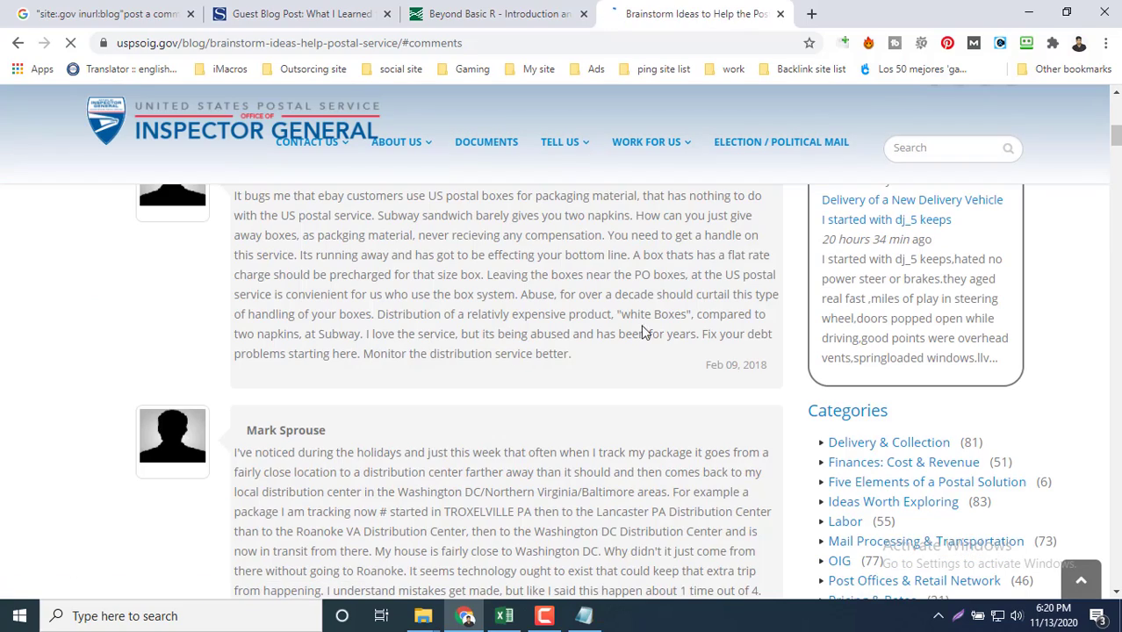
# - Examine the post's comment thread, its page numbers and the site footer for a form to submit a comment
pyautogui.scroll(-7, 488, 365)
pyautogui.scroll(15, 488, 364)
pyautogui.scroll(-1, 605, 317)
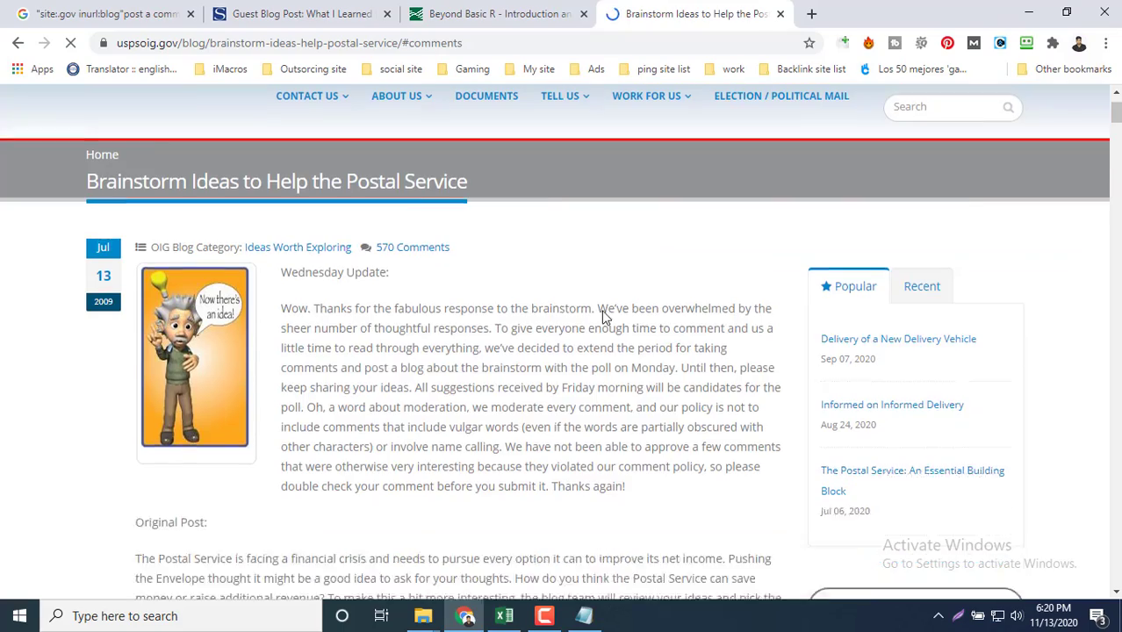
pyautogui.scroll(-8, 605, 317)
pyautogui.scroll(-20, 647, 421)
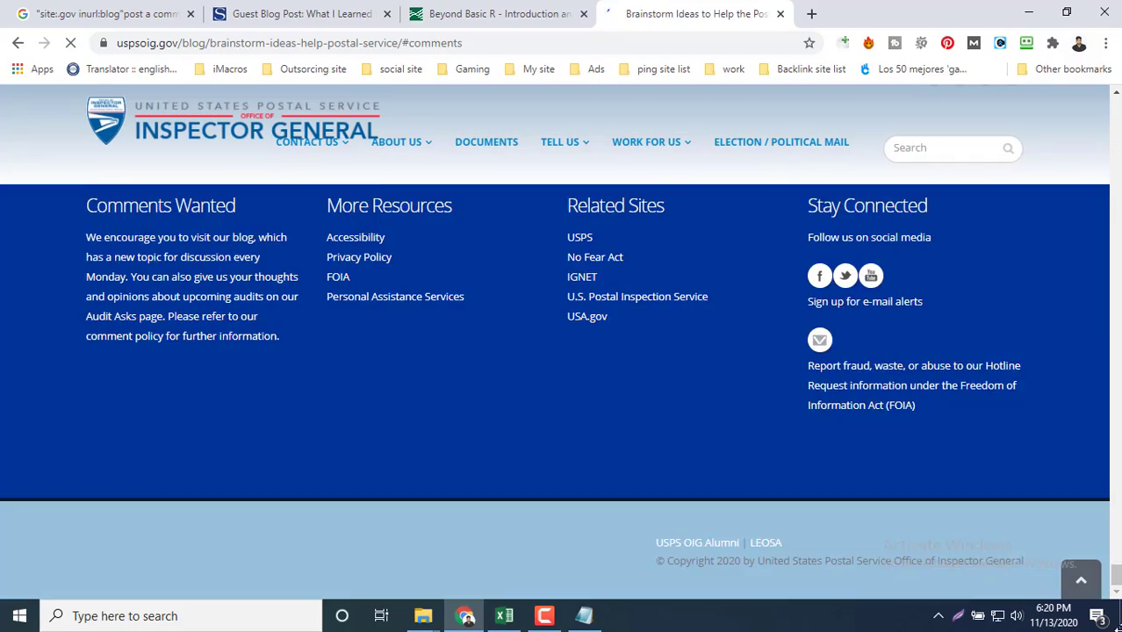
pyautogui.scroll(4, 649, 423)
pyautogui.scroll(6, 497, 400)
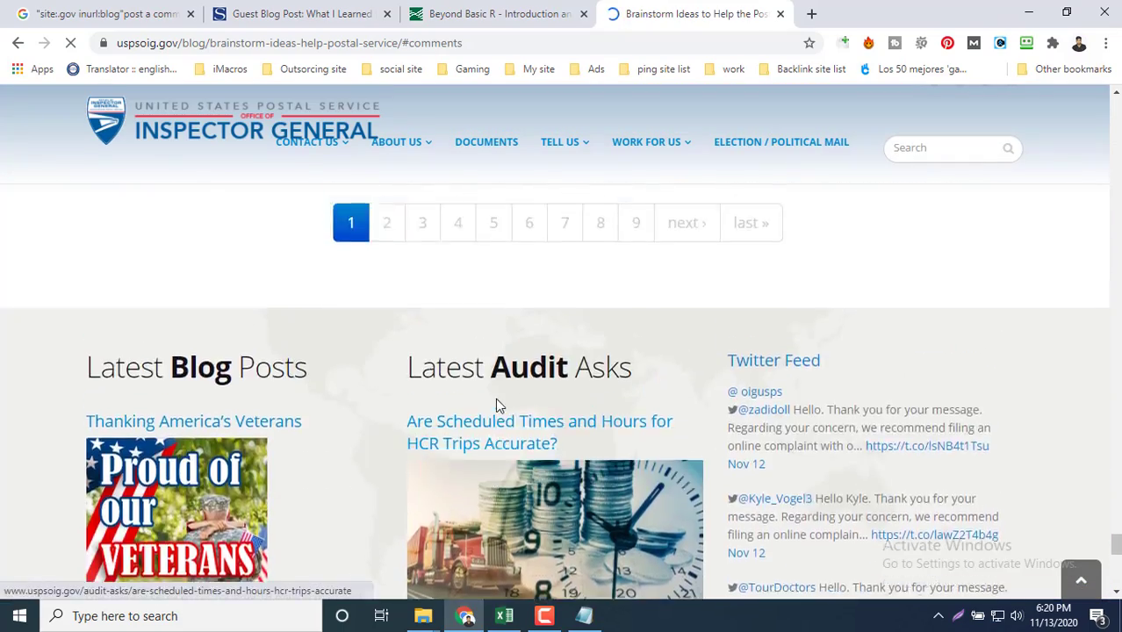
pyautogui.scroll(3, 474, 401)
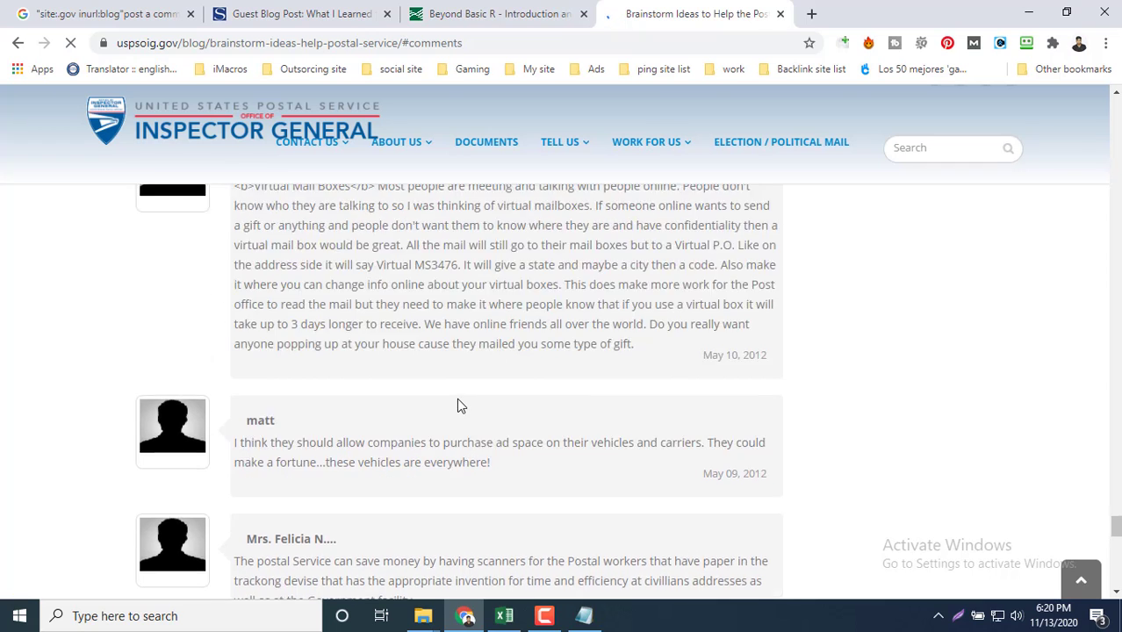
pyautogui.moveTo(647, 138)
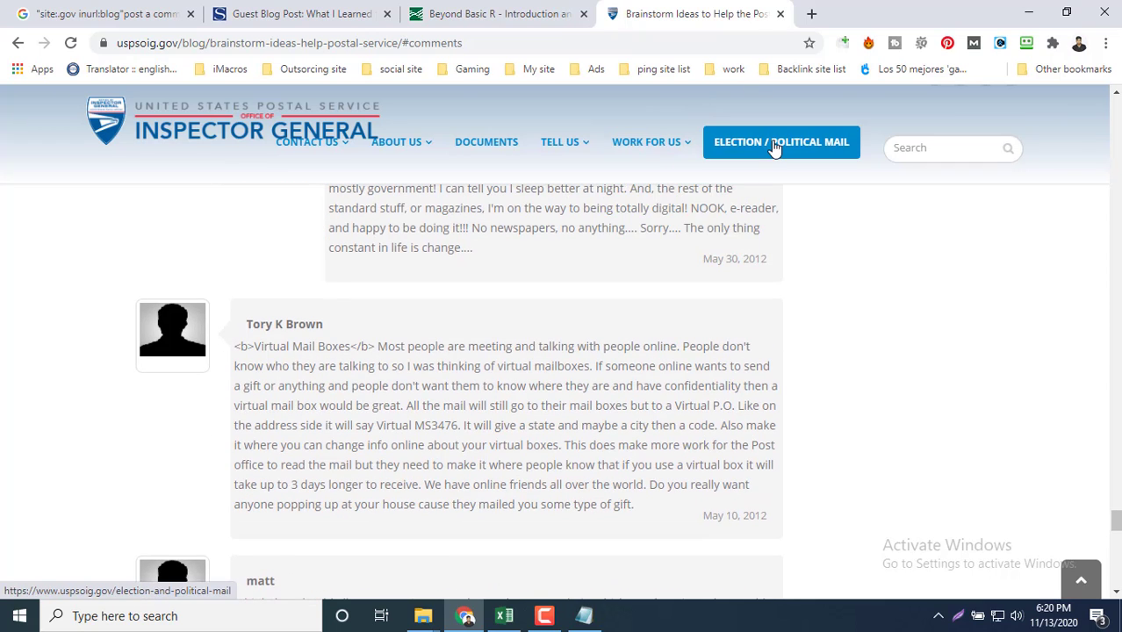
pyautogui.moveTo(569, 148)
pyautogui.moveTo(421, 155)
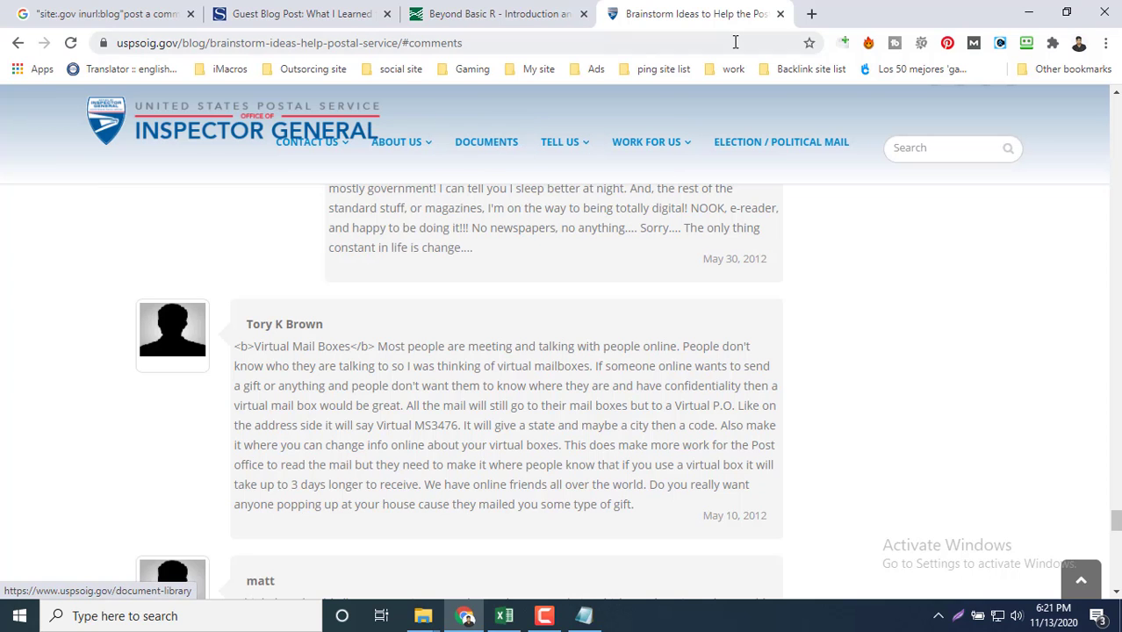
# - Close the USPS Inspector General and USGS Beyond Basic R blog post tabs
pyautogui.click(780, 15)
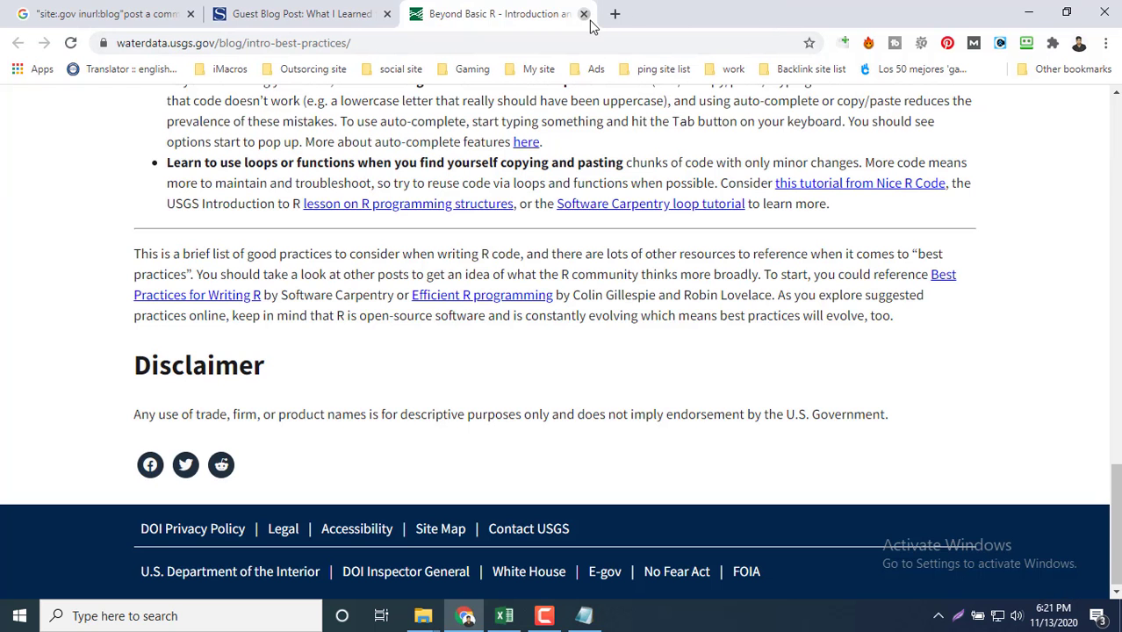
pyautogui.click(584, 15)
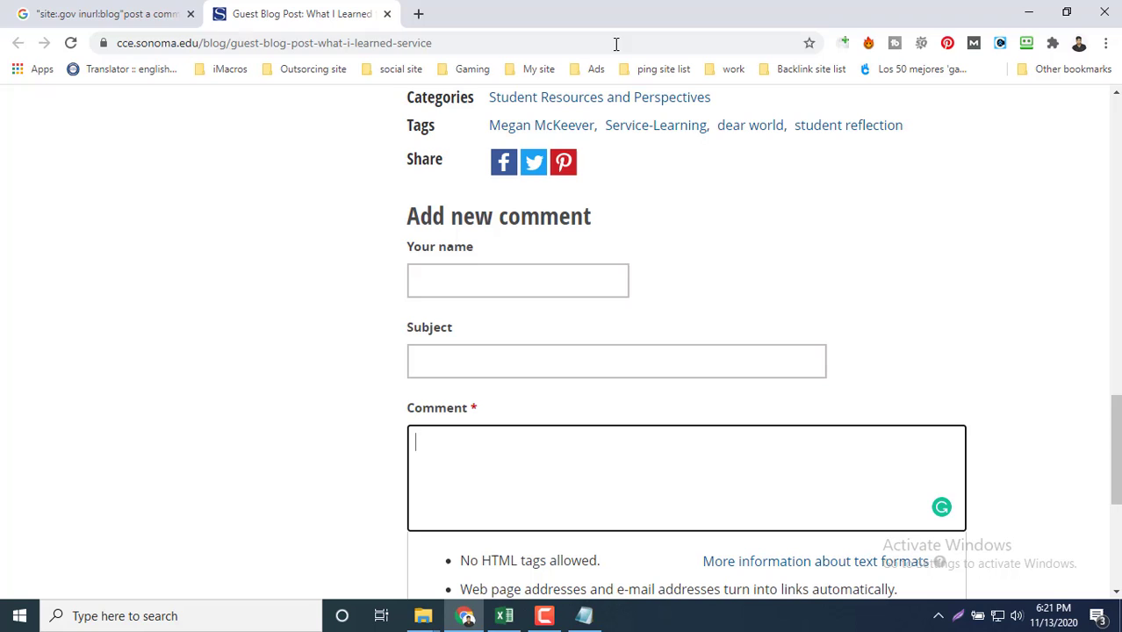
pyautogui.click(584, 615)
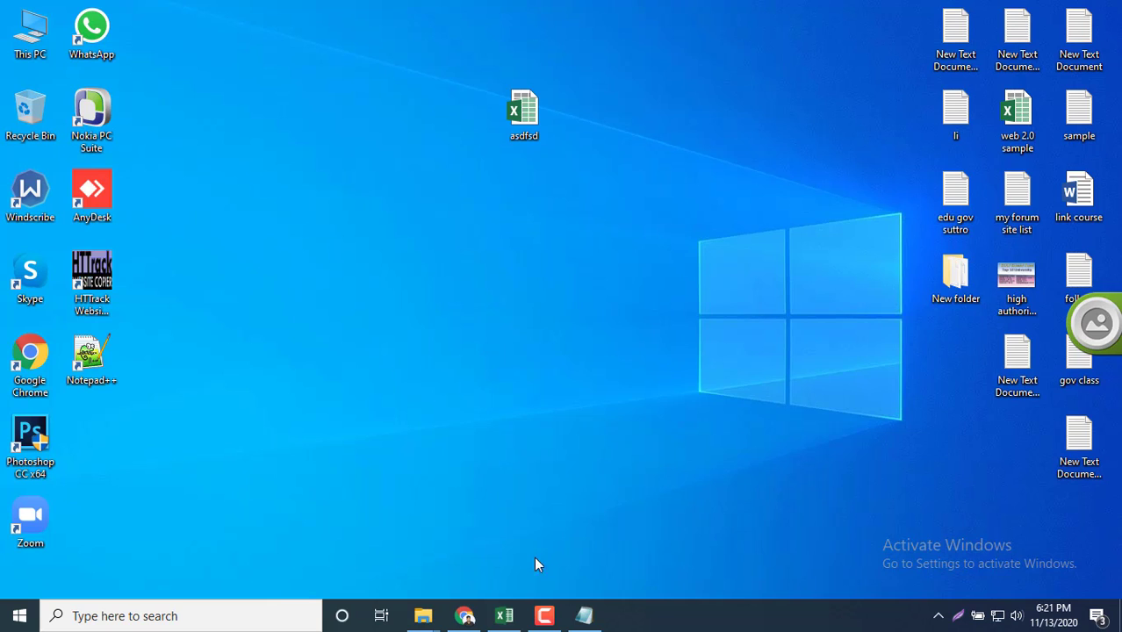
pyautogui.click(548, 608)
pyautogui.click(1028, 552)
pyautogui.rightClick(665, 87)
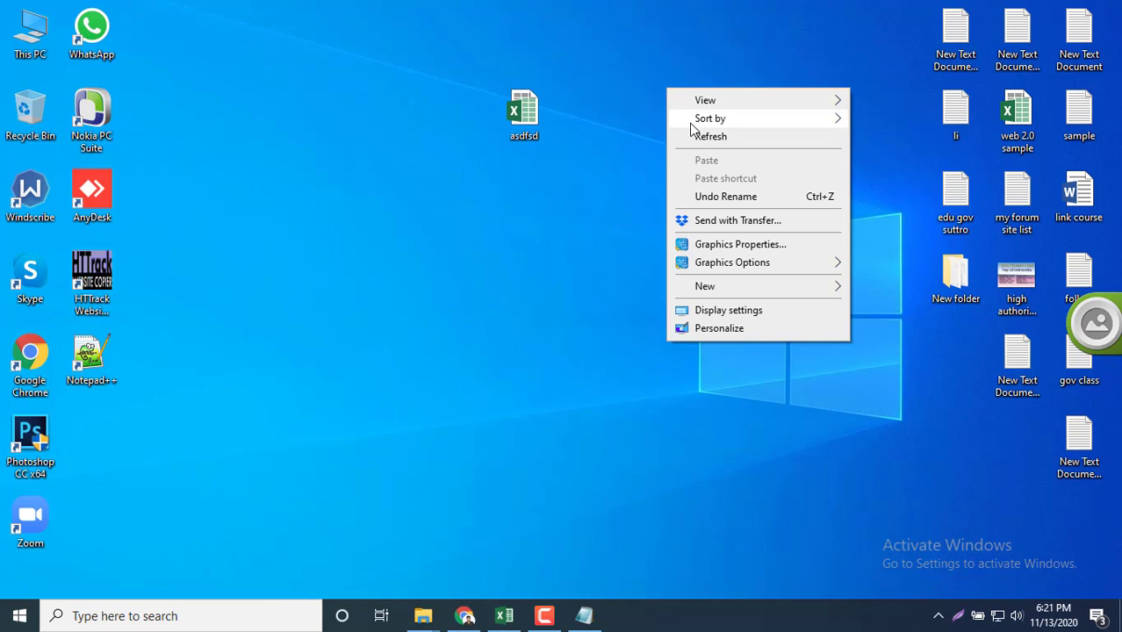
pyautogui.click(695, 134)
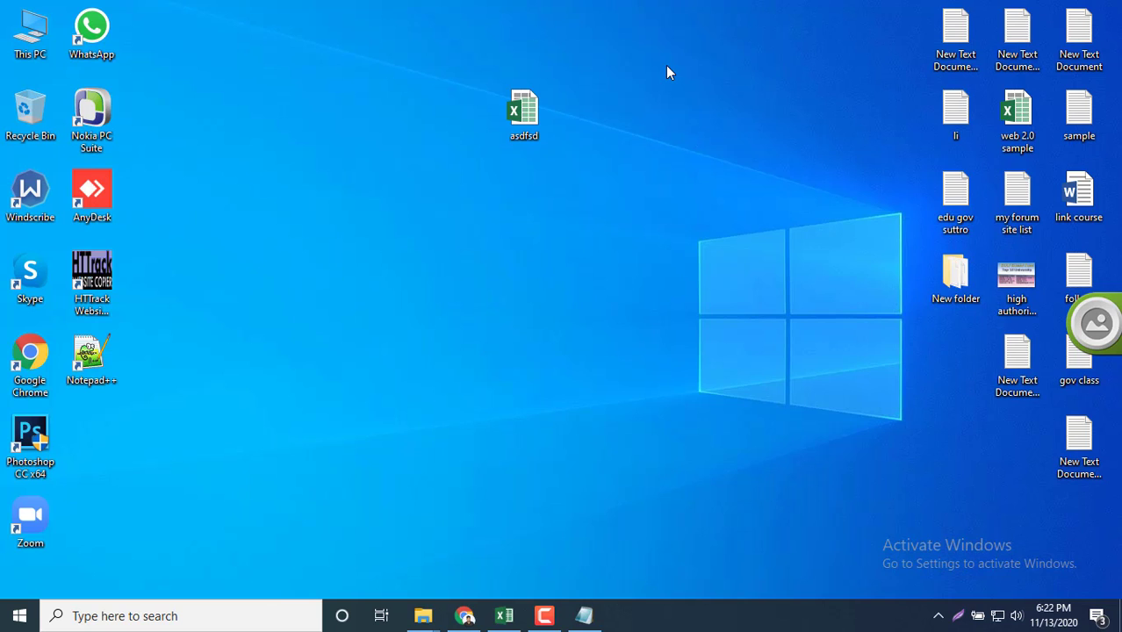
pyautogui.rightClick(663, 64)
pyautogui.click(702, 113)
pyautogui.rightClick(639, 55)
pyautogui.click(683, 99)
pyautogui.rightClick(663, 41)
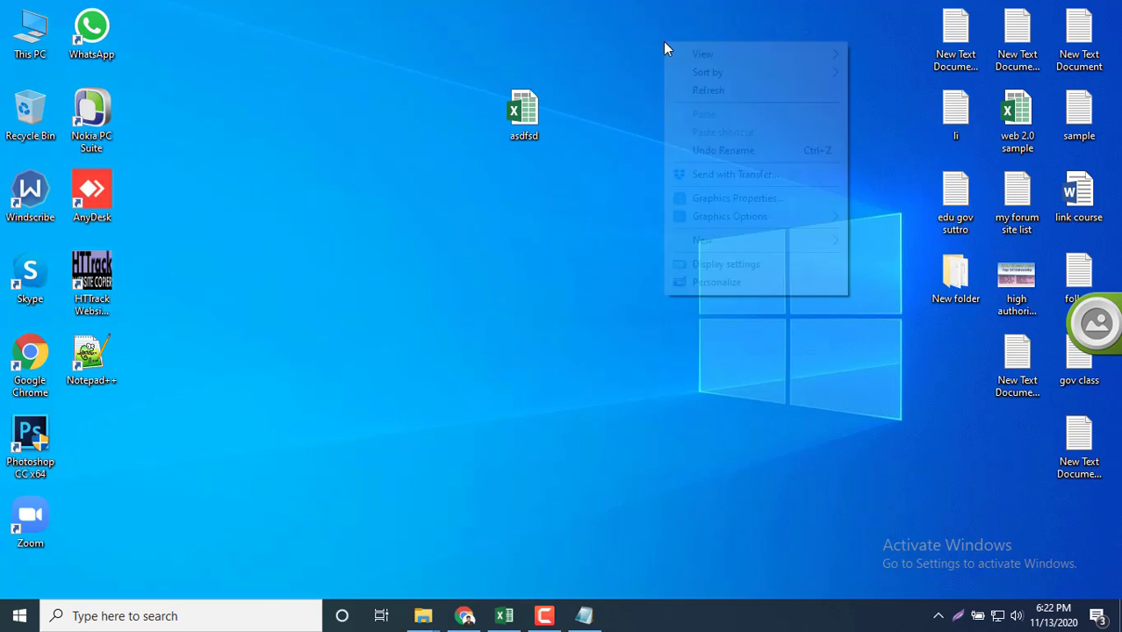
pyautogui.click(689, 90)
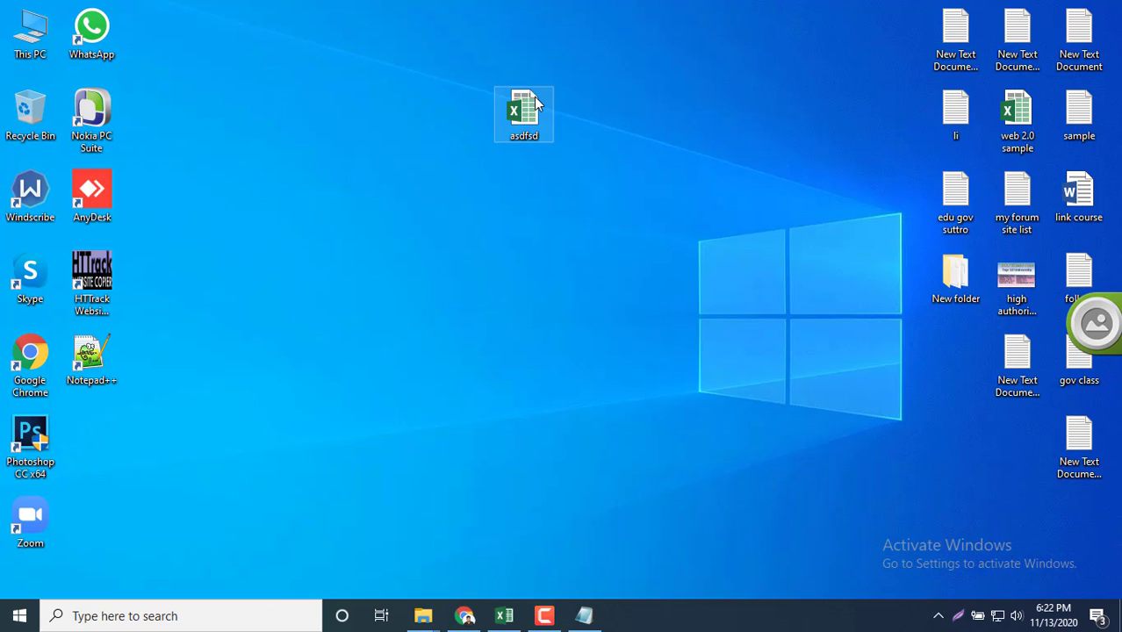
# - Move the asdfsd workbook on the desktop closer to the application shortcuts and refresh the desktop
pyautogui.moveTo(534, 96); pyautogui.dragTo(414, 76)
pyautogui.rightClick(579, 67)
pyautogui.click(613, 115)
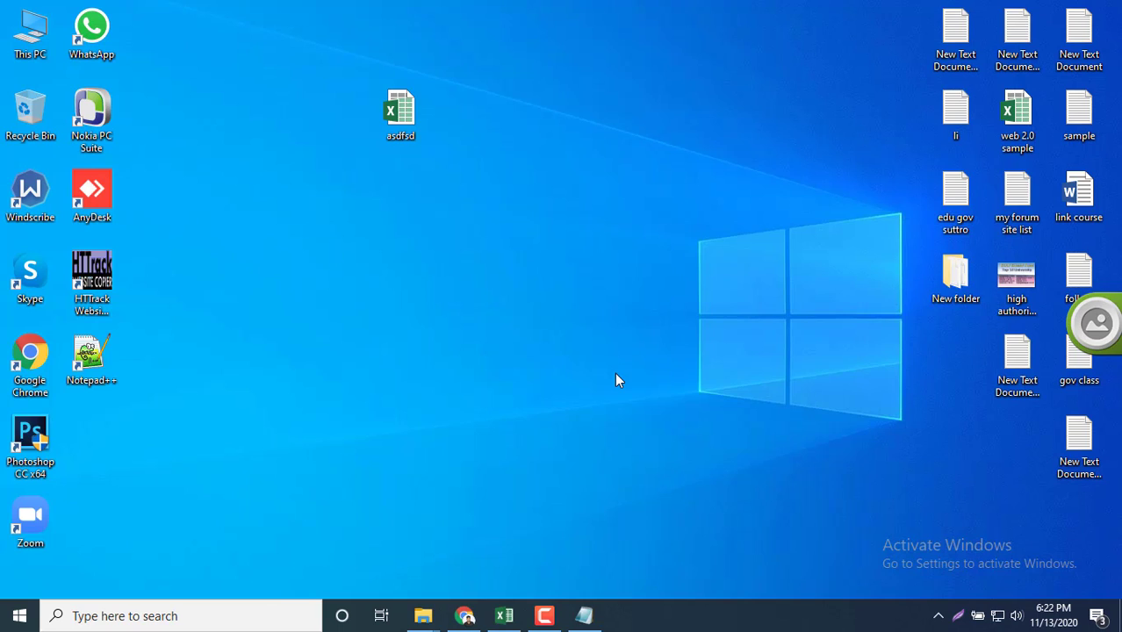
pyautogui.click(545, 616)
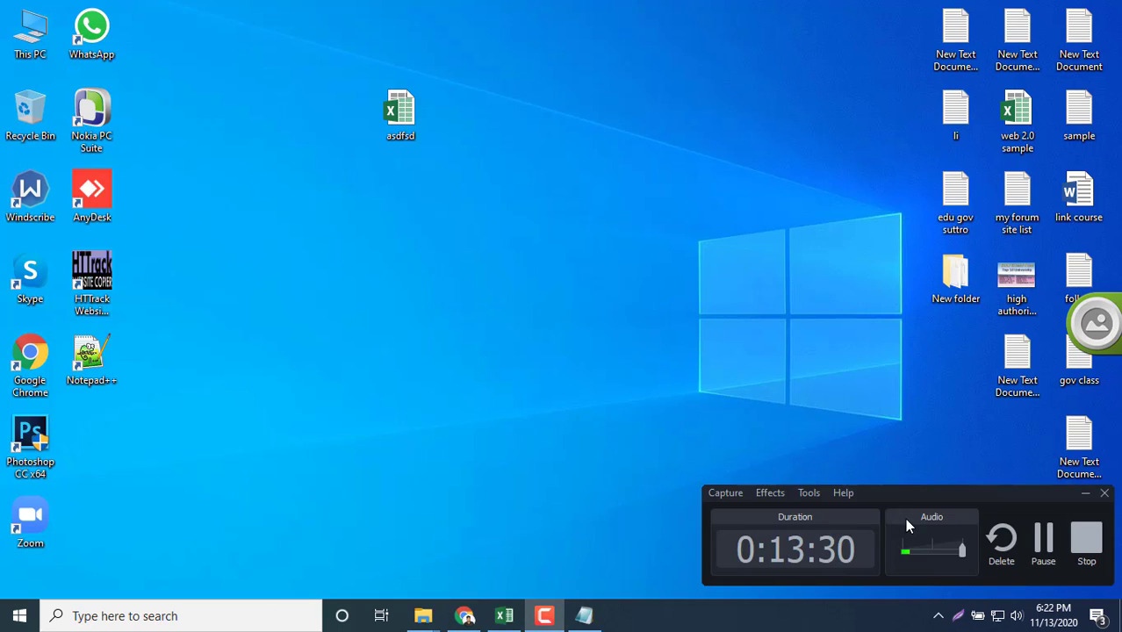
pyautogui.click(1043, 541)
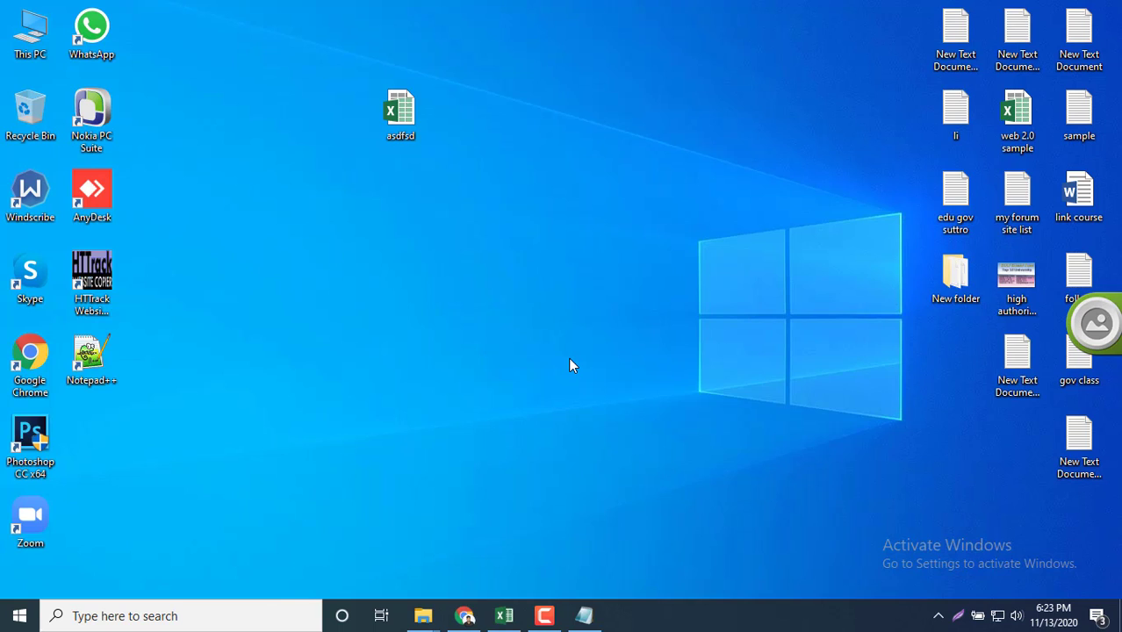
pyautogui.rightClick(604, 42)
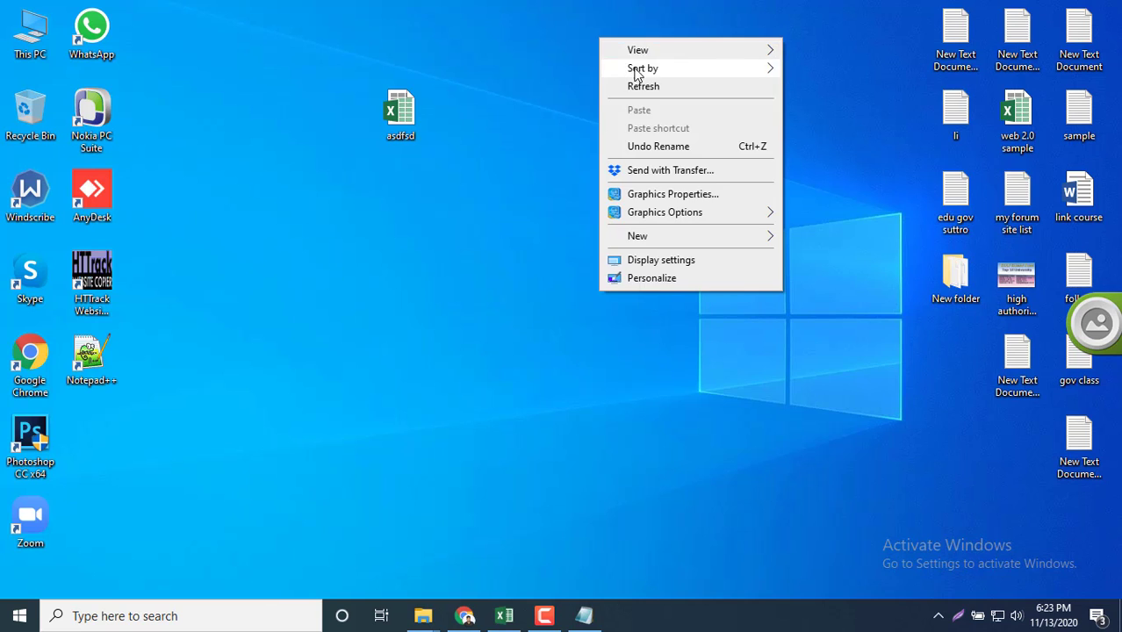
pyautogui.click(625, 81)
pyautogui.rightClick(603, 42)
pyautogui.click(623, 56)
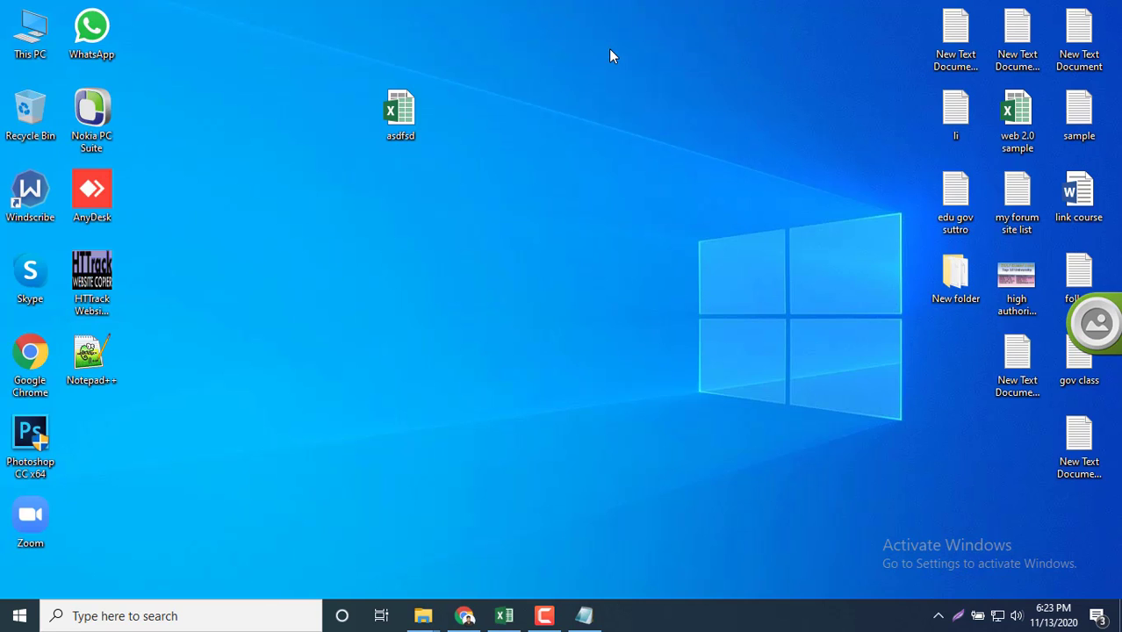